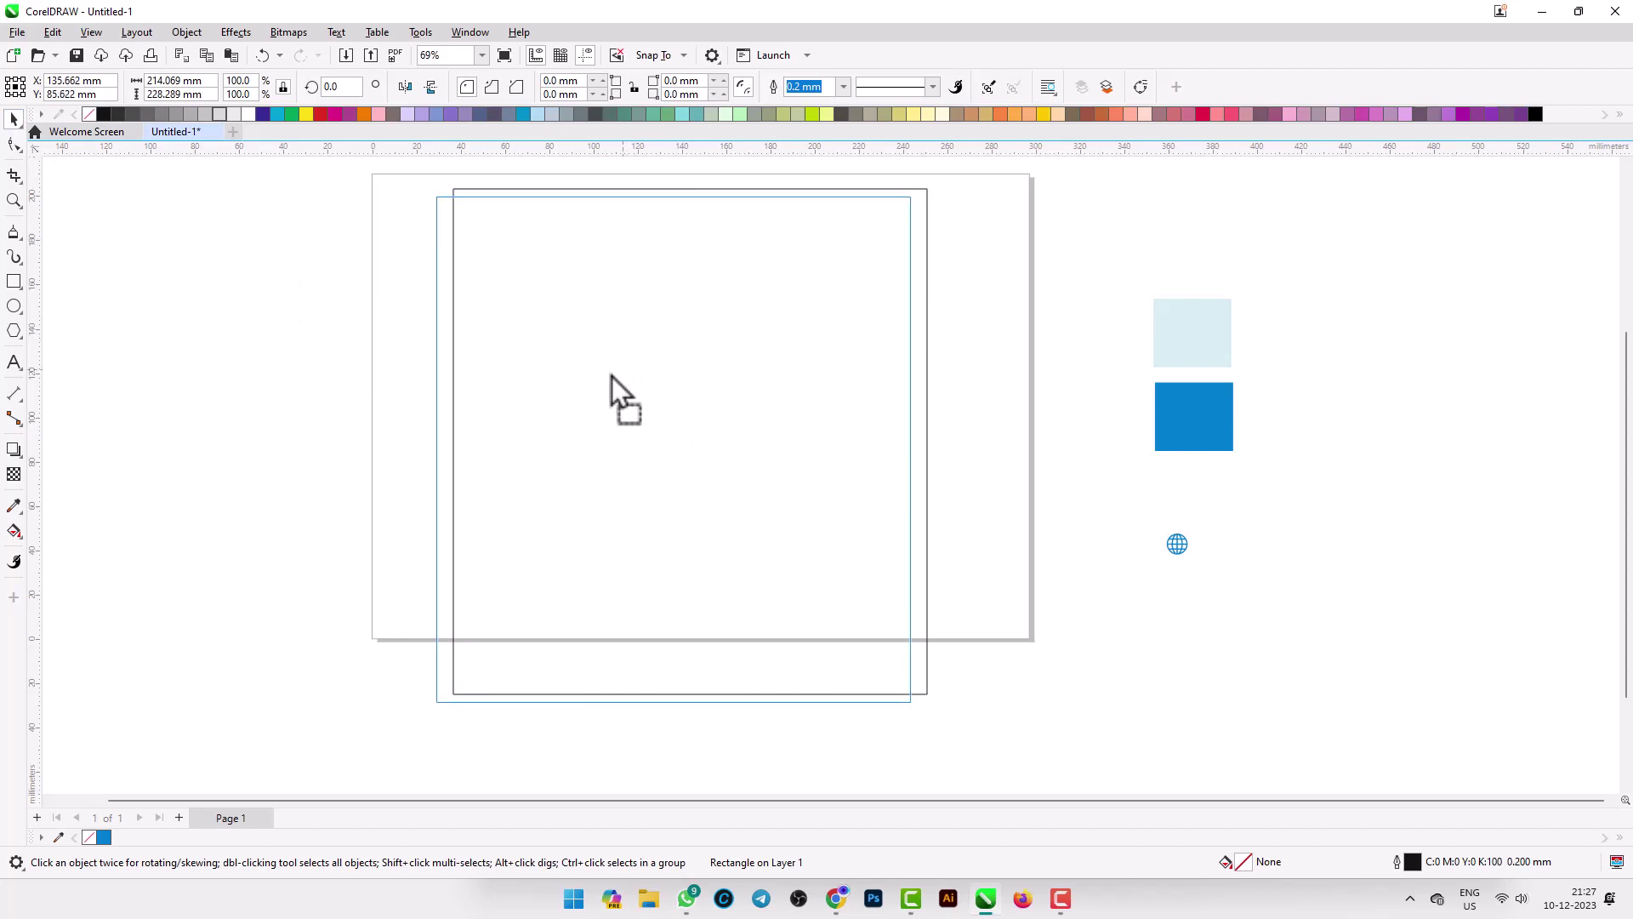
Fill the large rectangle with the light blue sampled from the paler swatch and remove its outline.
left_click(959, 383)
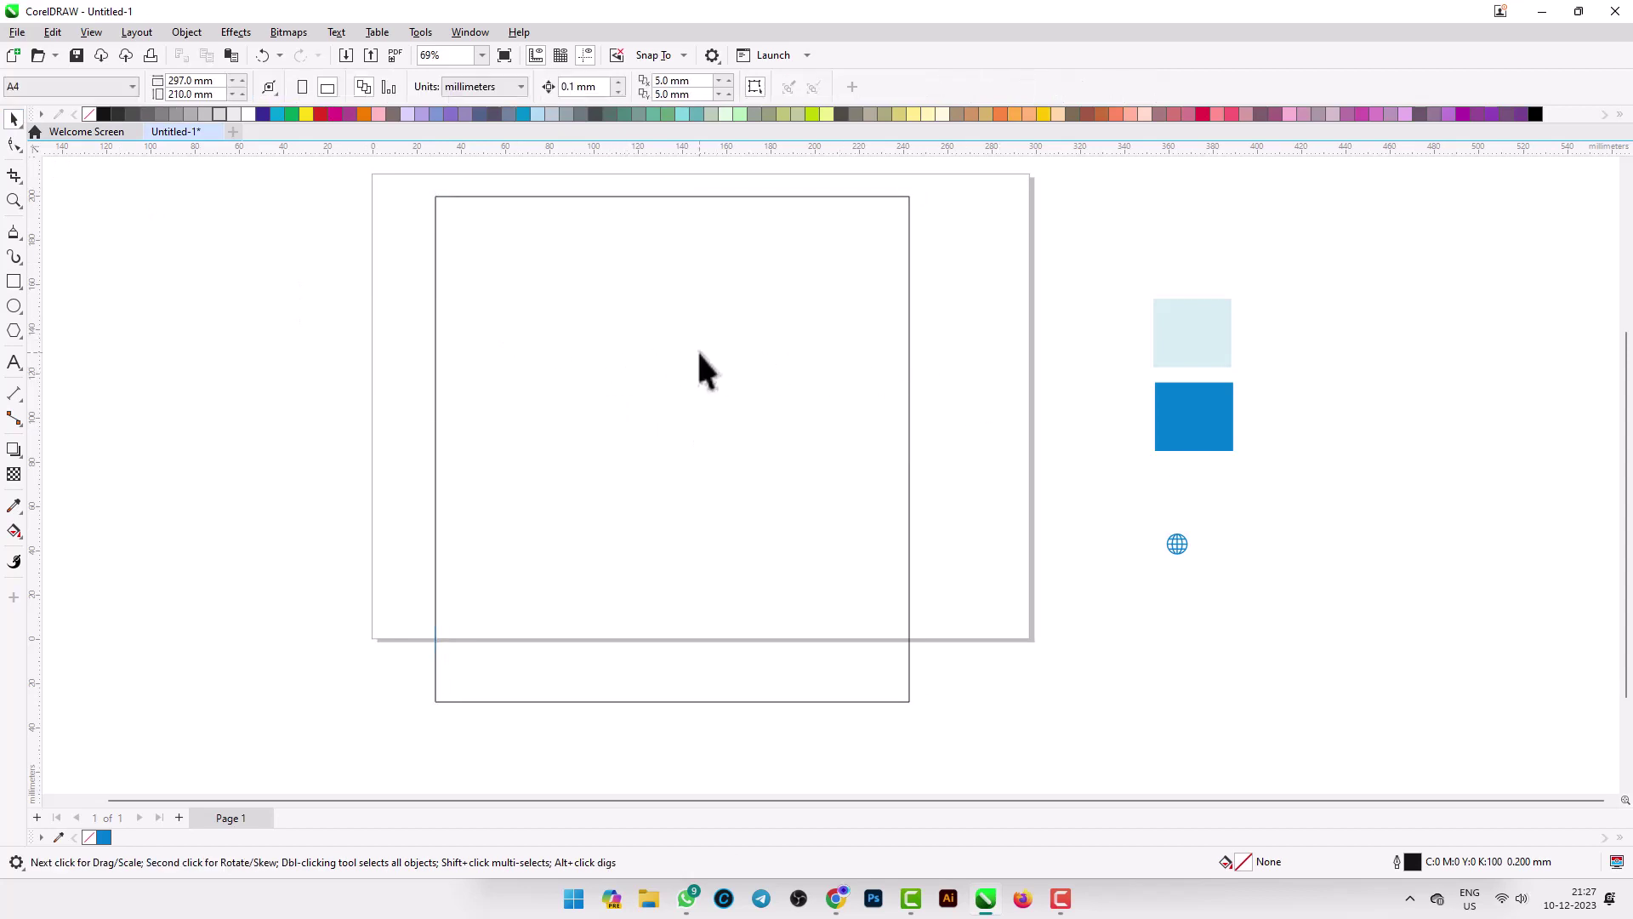
left_click(15, 508)
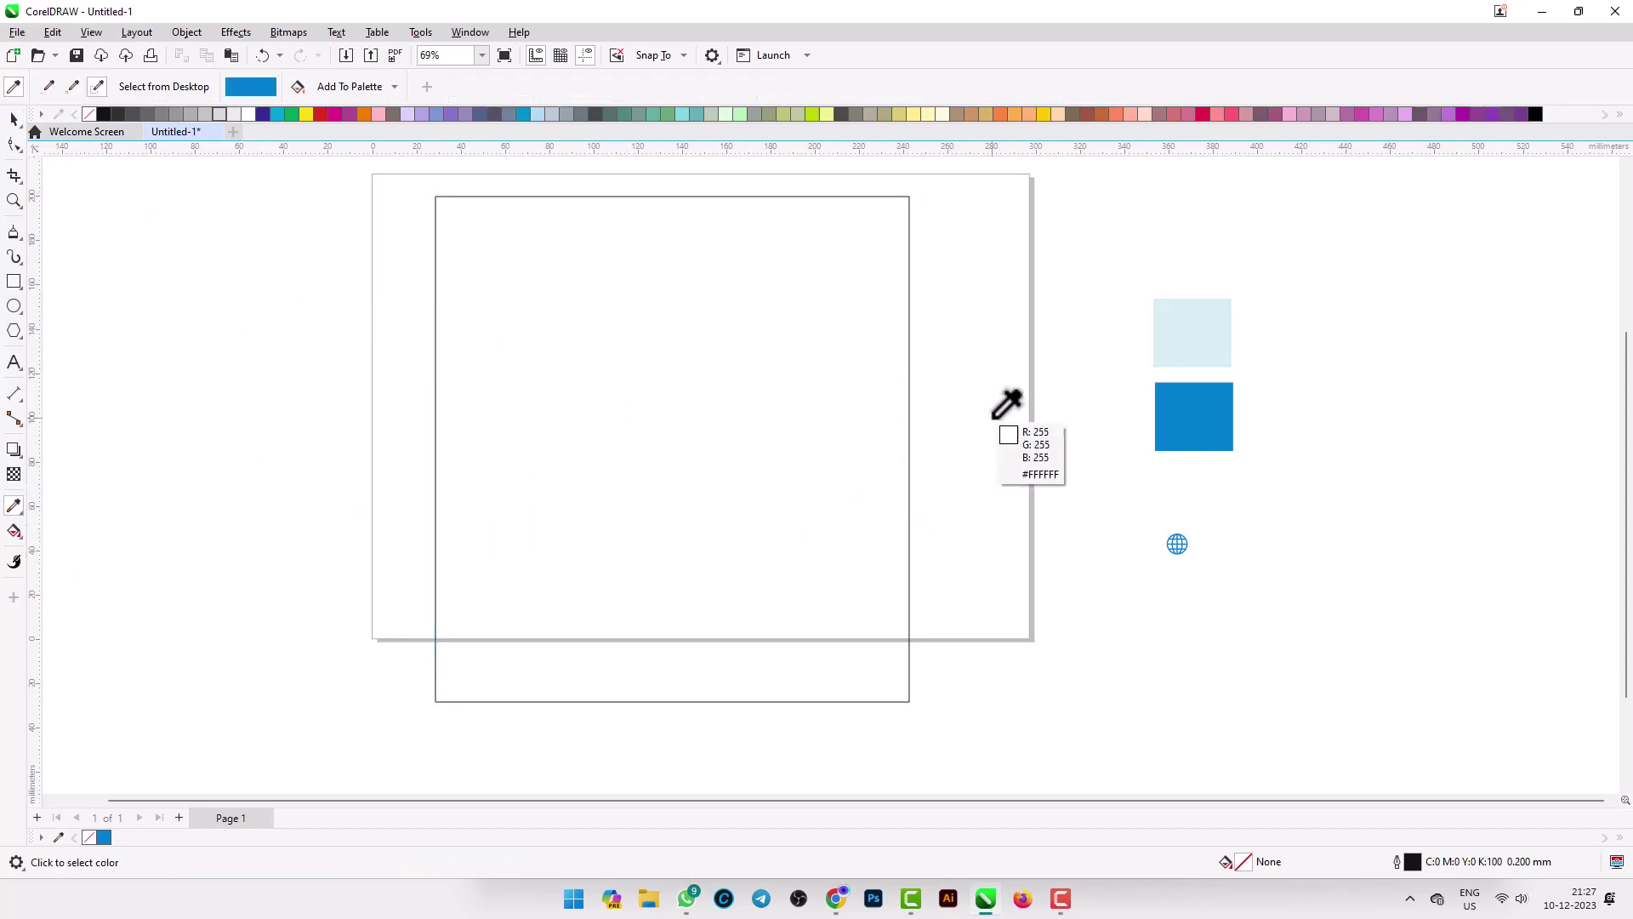
left_click(1193, 334)
left_click(808, 387)
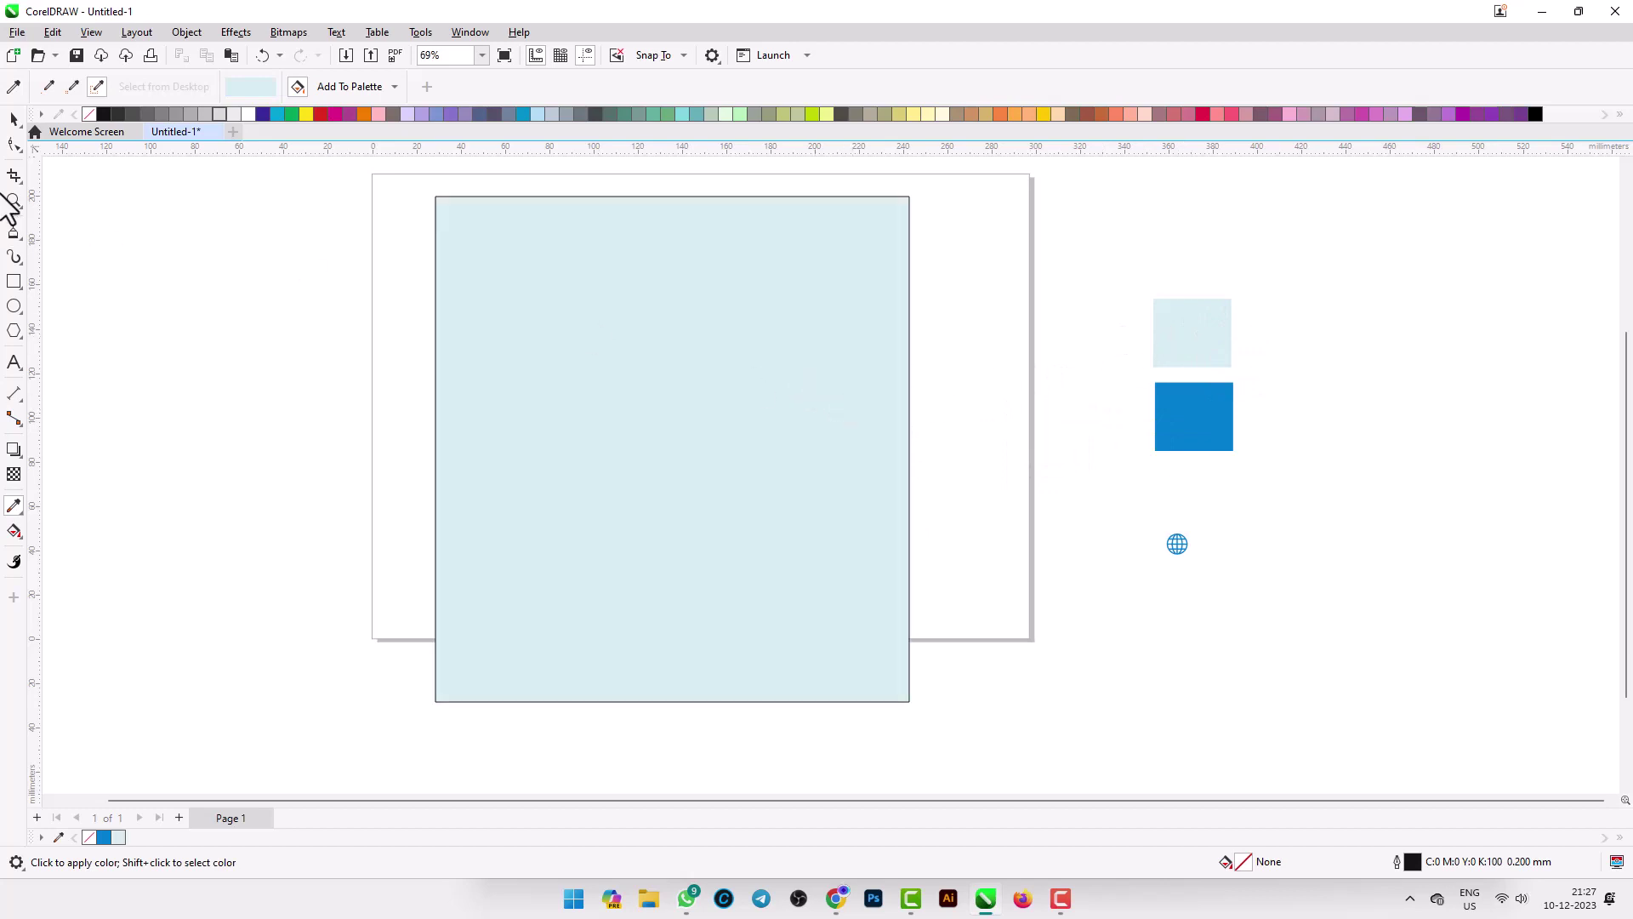
left_click(14, 120)
left_click(446, 302)
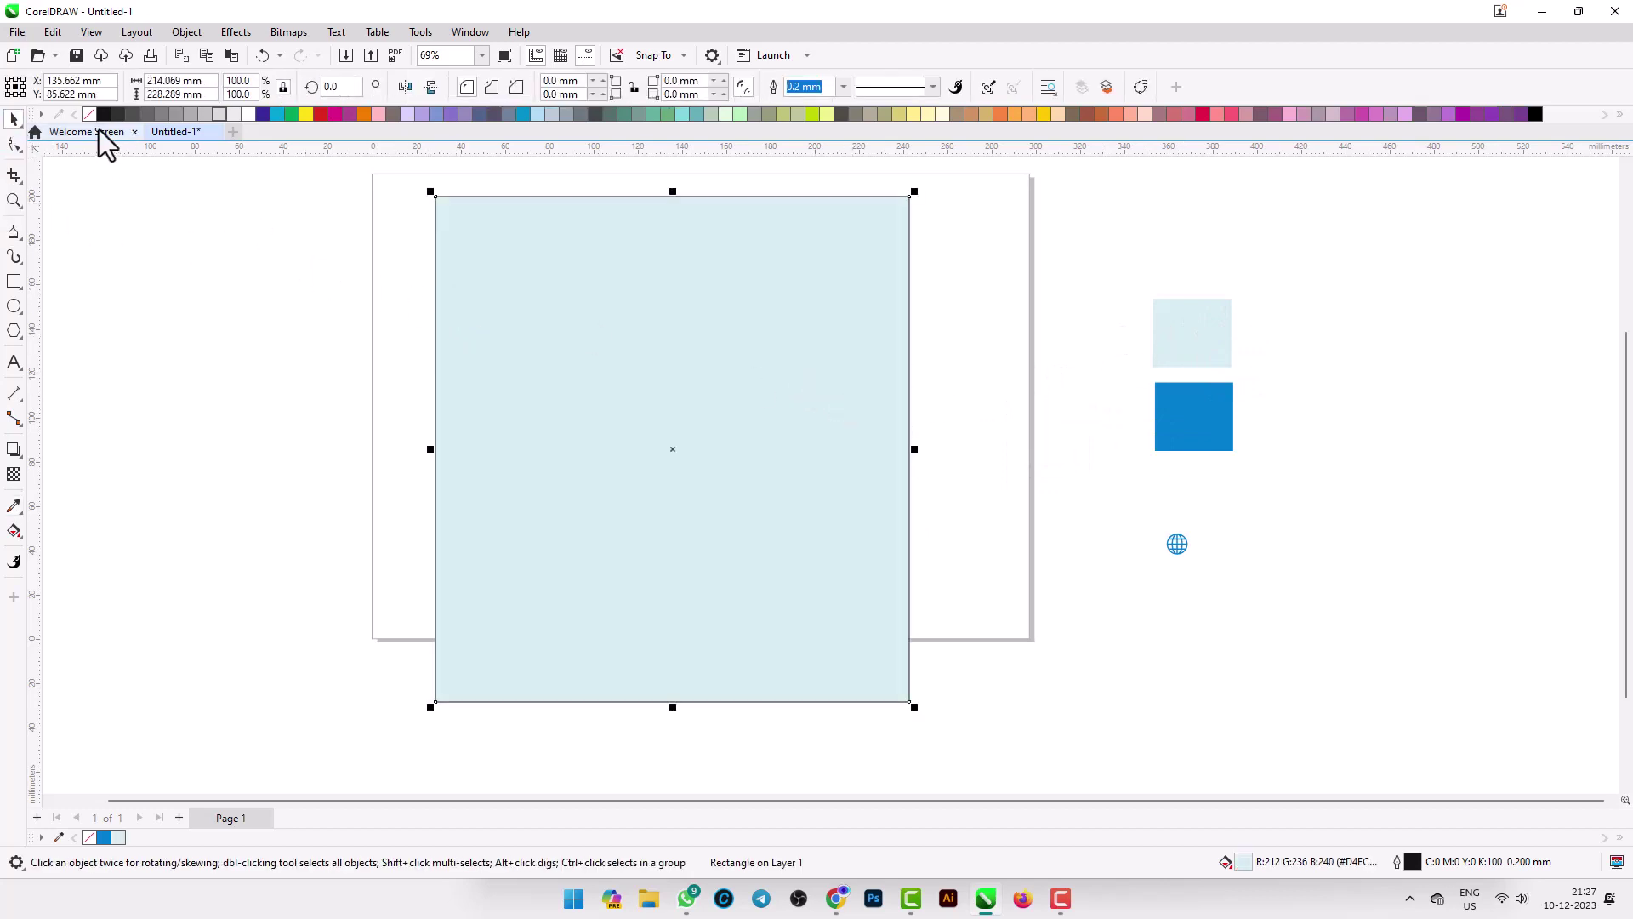
right_click(92, 117)
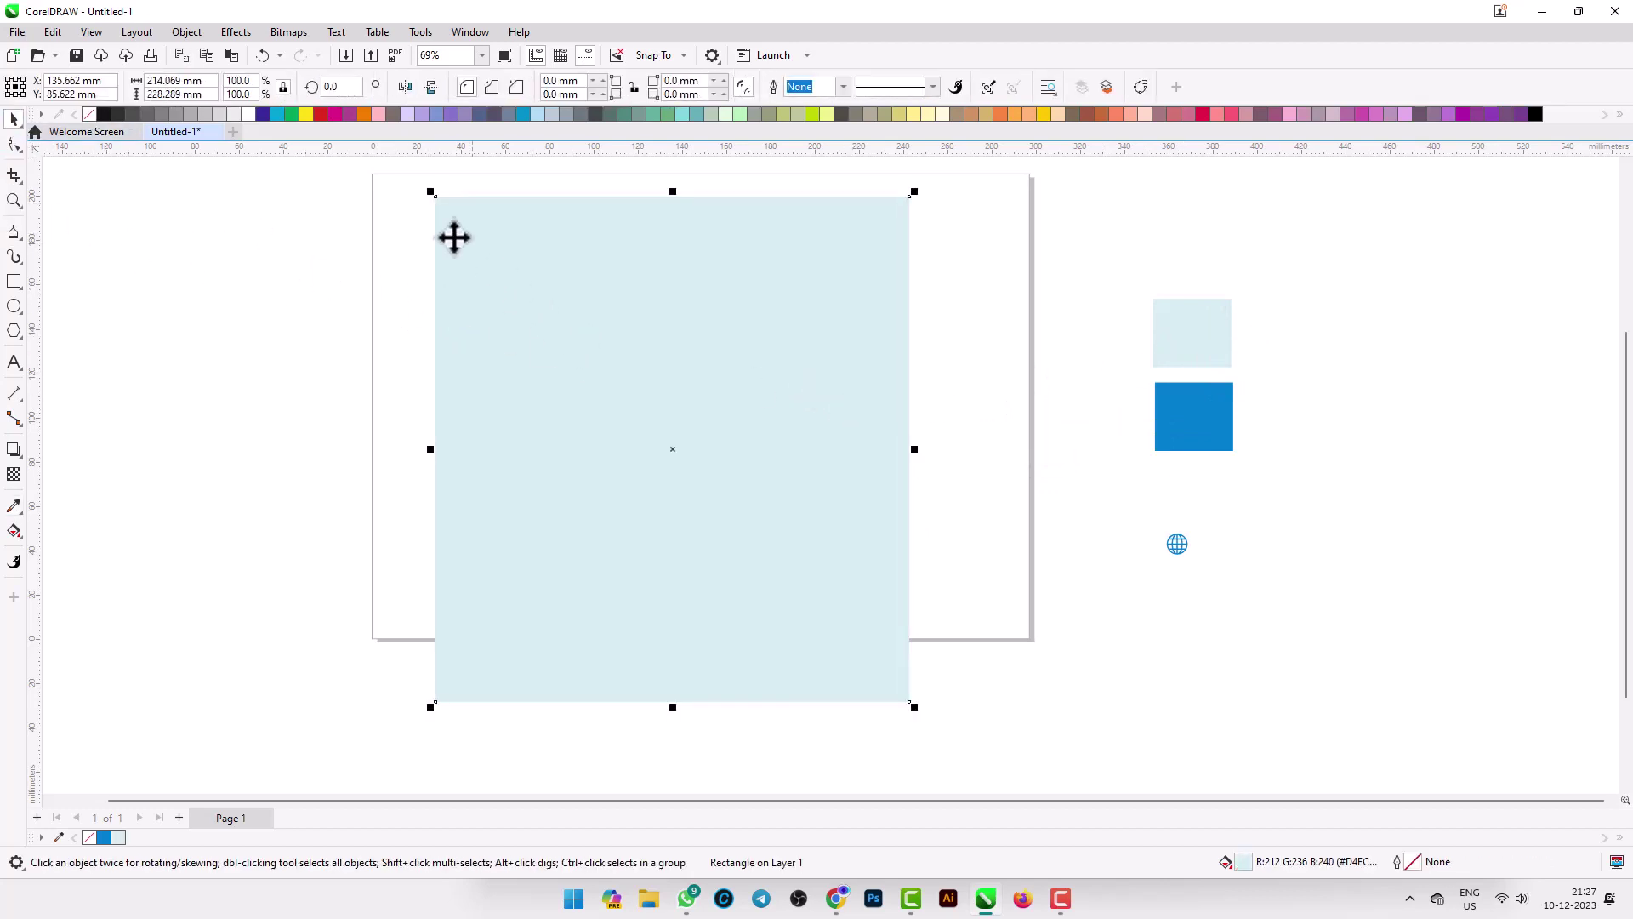
Duplicate the light blue rectangle, scale the copy to about 171 × 182 mm and place it inside the original.
right_click(571, 327)
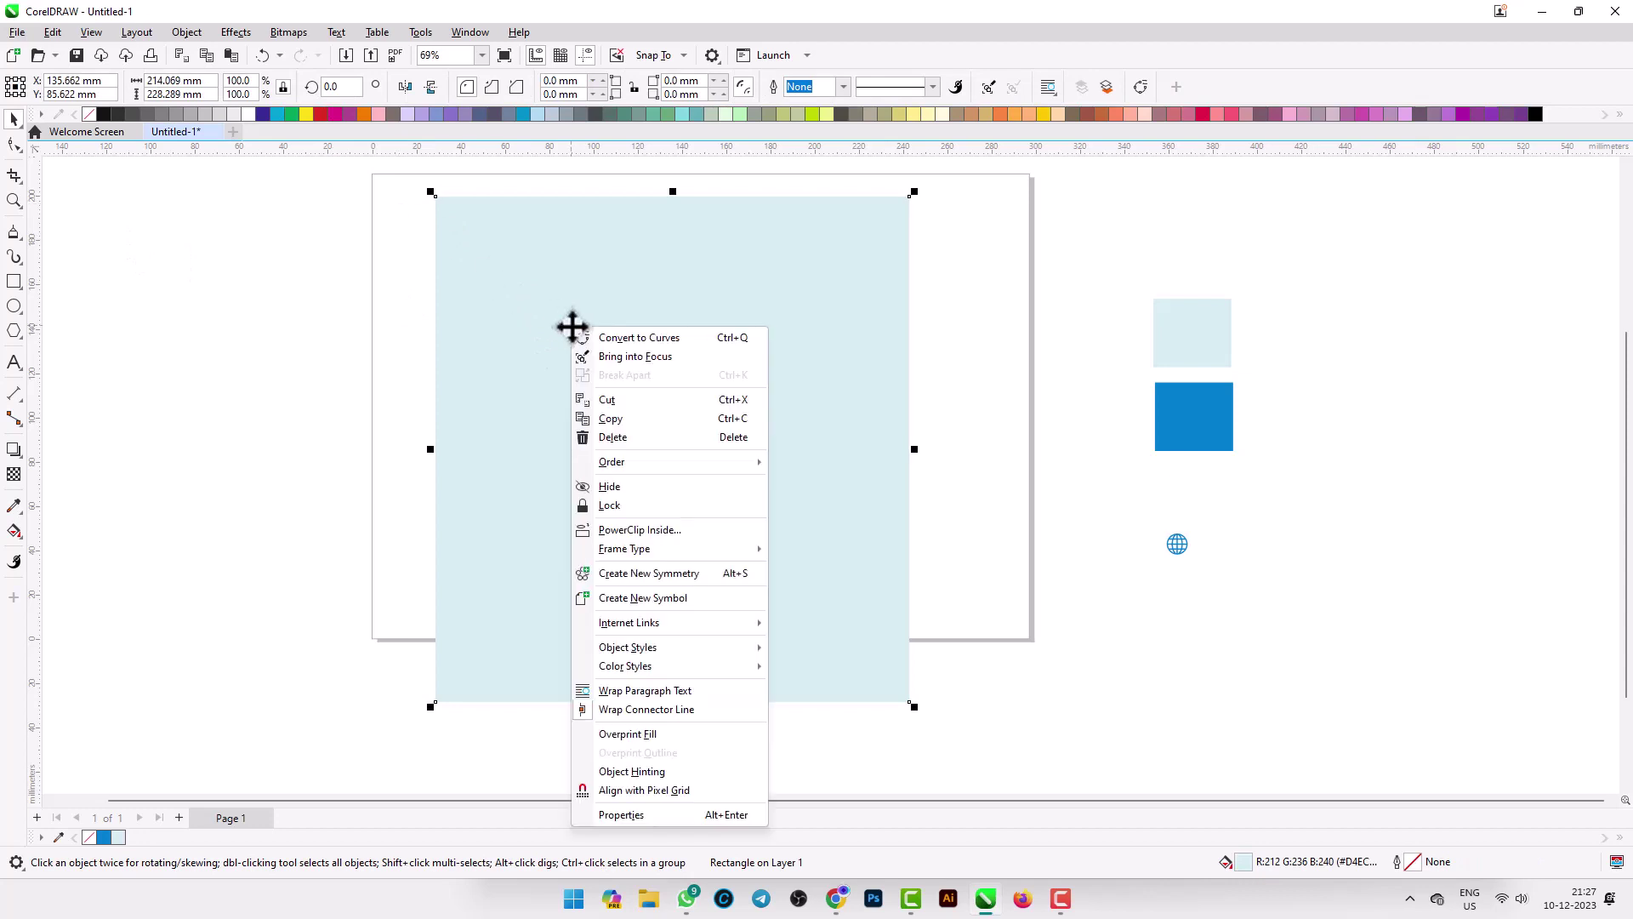
left_click(616, 418)
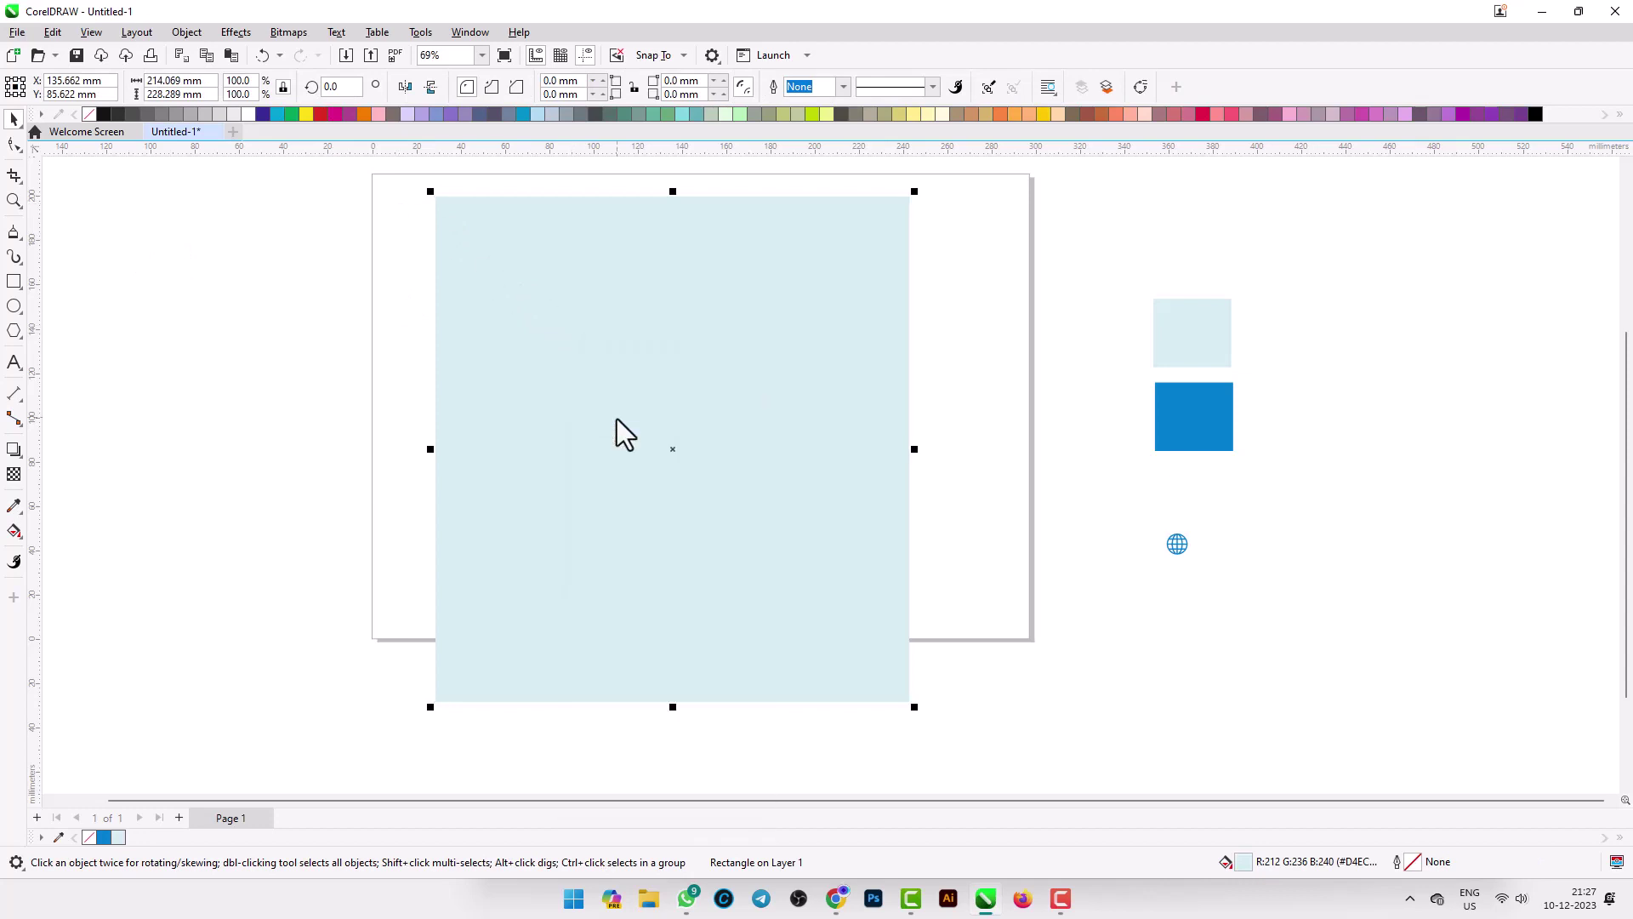
right_click(503, 320)
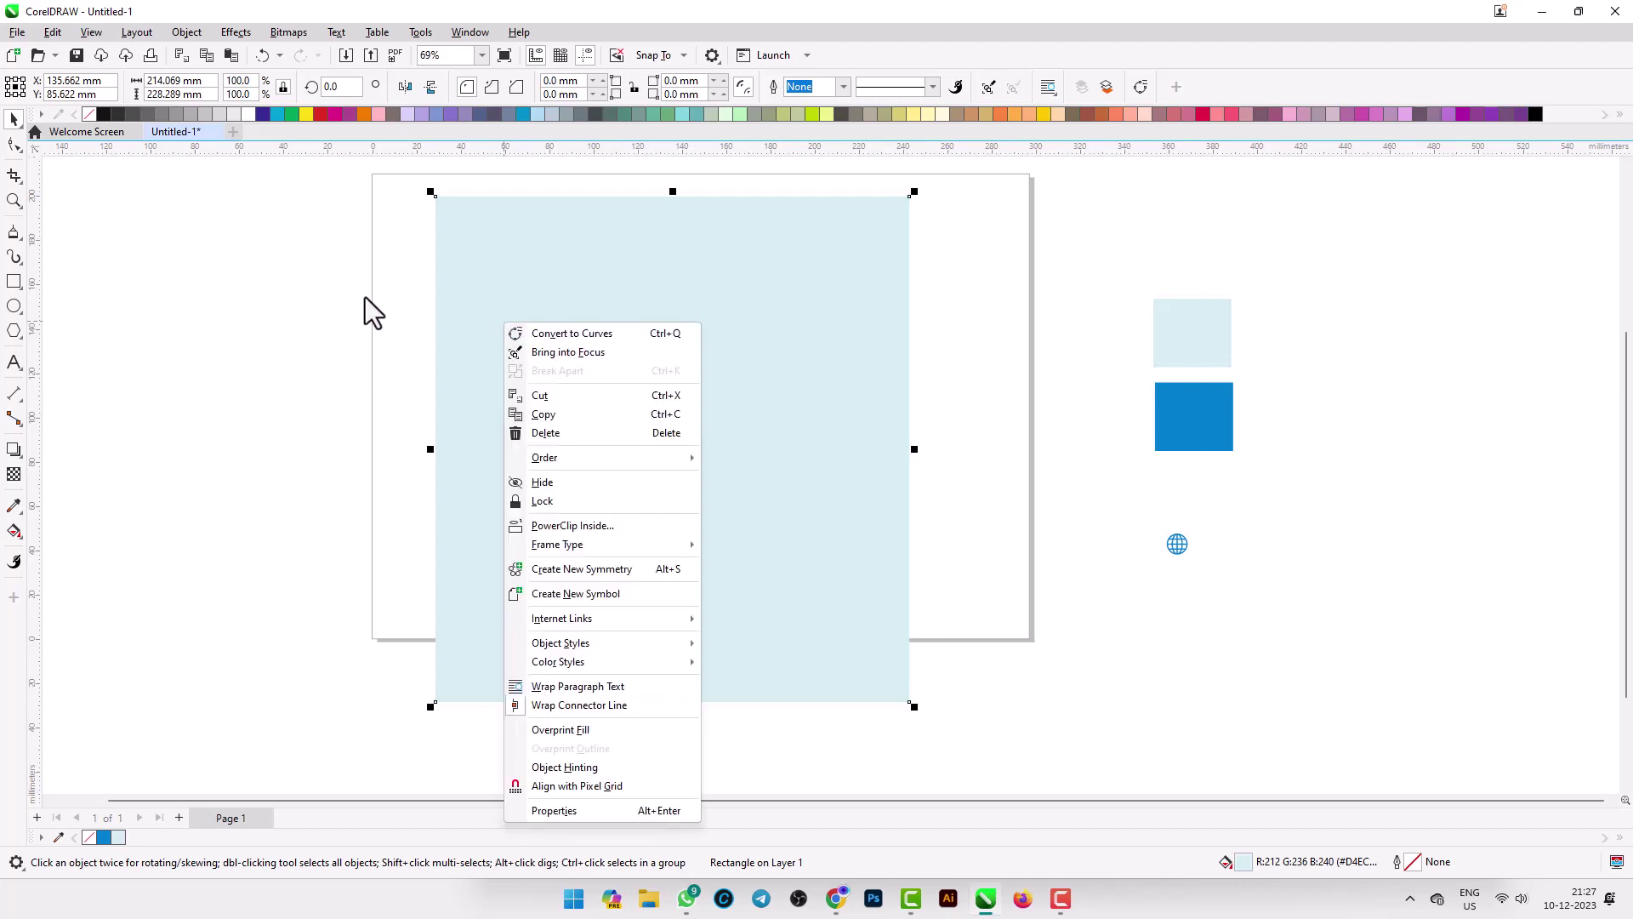
right_click(276, 281)
left_click(320, 407)
left_click_drag(613, 358, 346, 360)
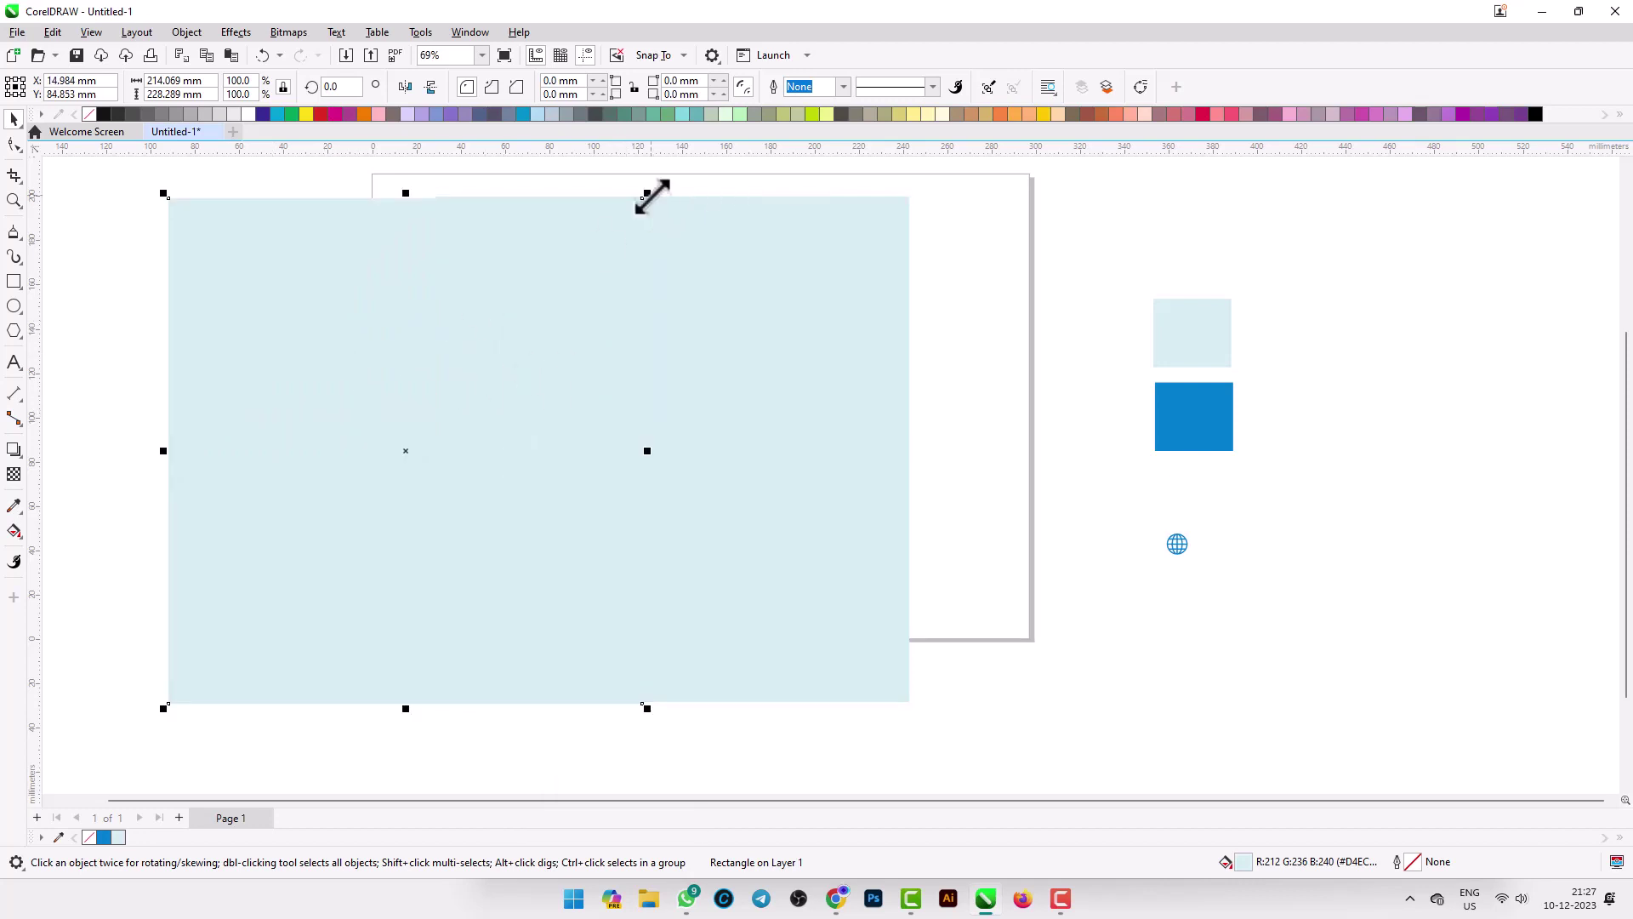
left_click_drag(646, 194, 600, 247)
left_click_drag(499, 314, 750, 335)
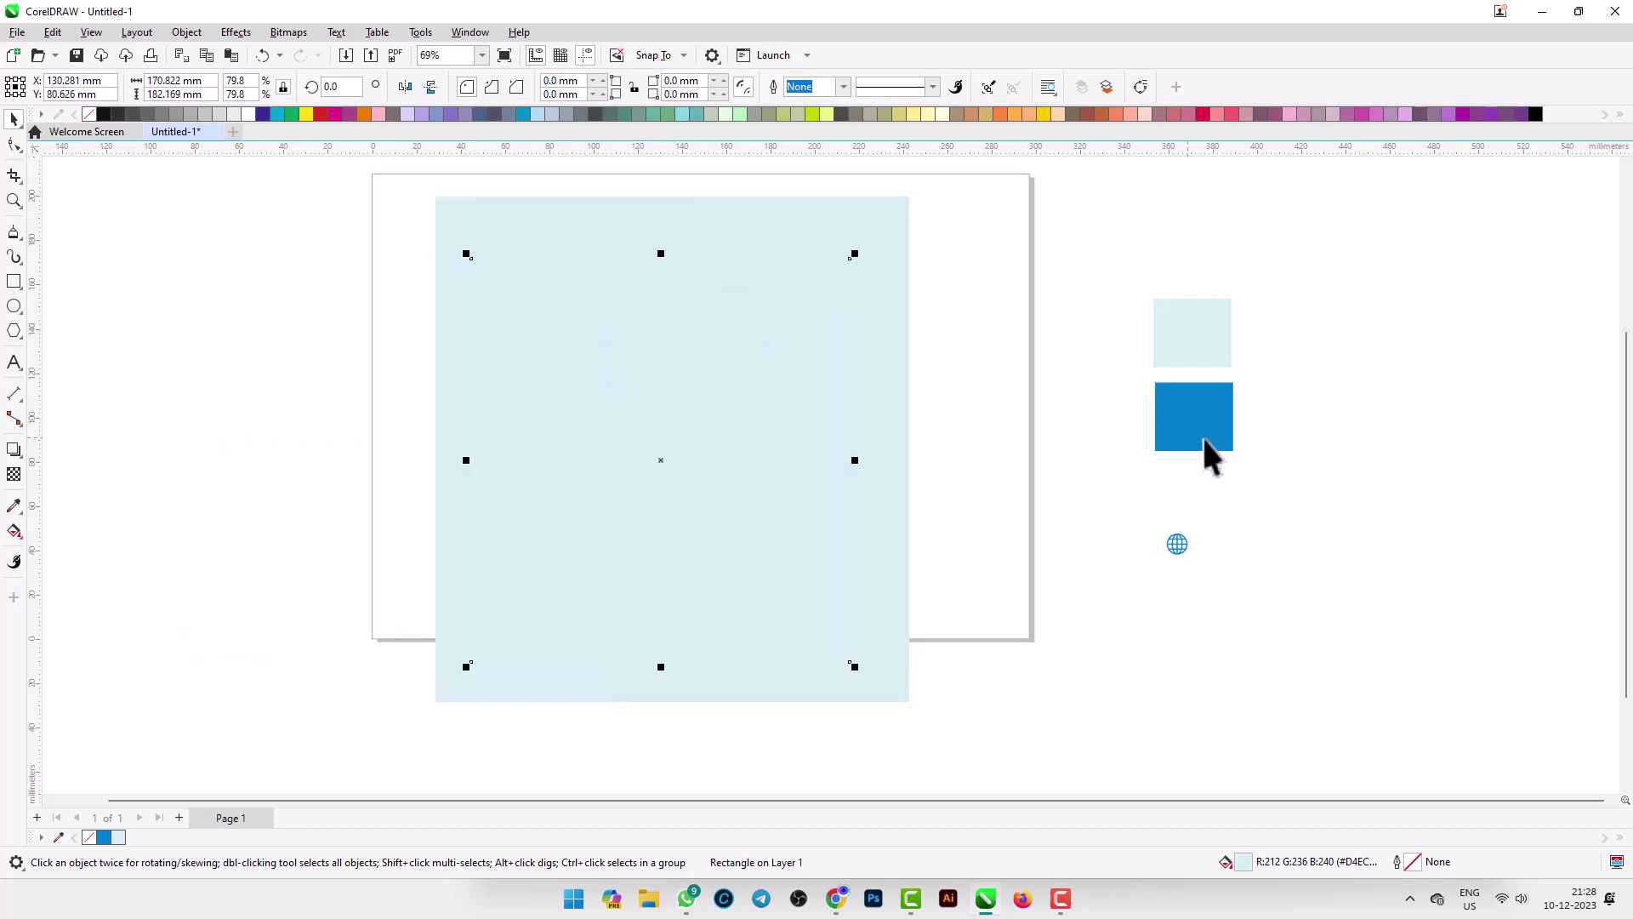
Fill the smaller rectangle with the blue sampled from the darker swatch.
left_click(13, 509)
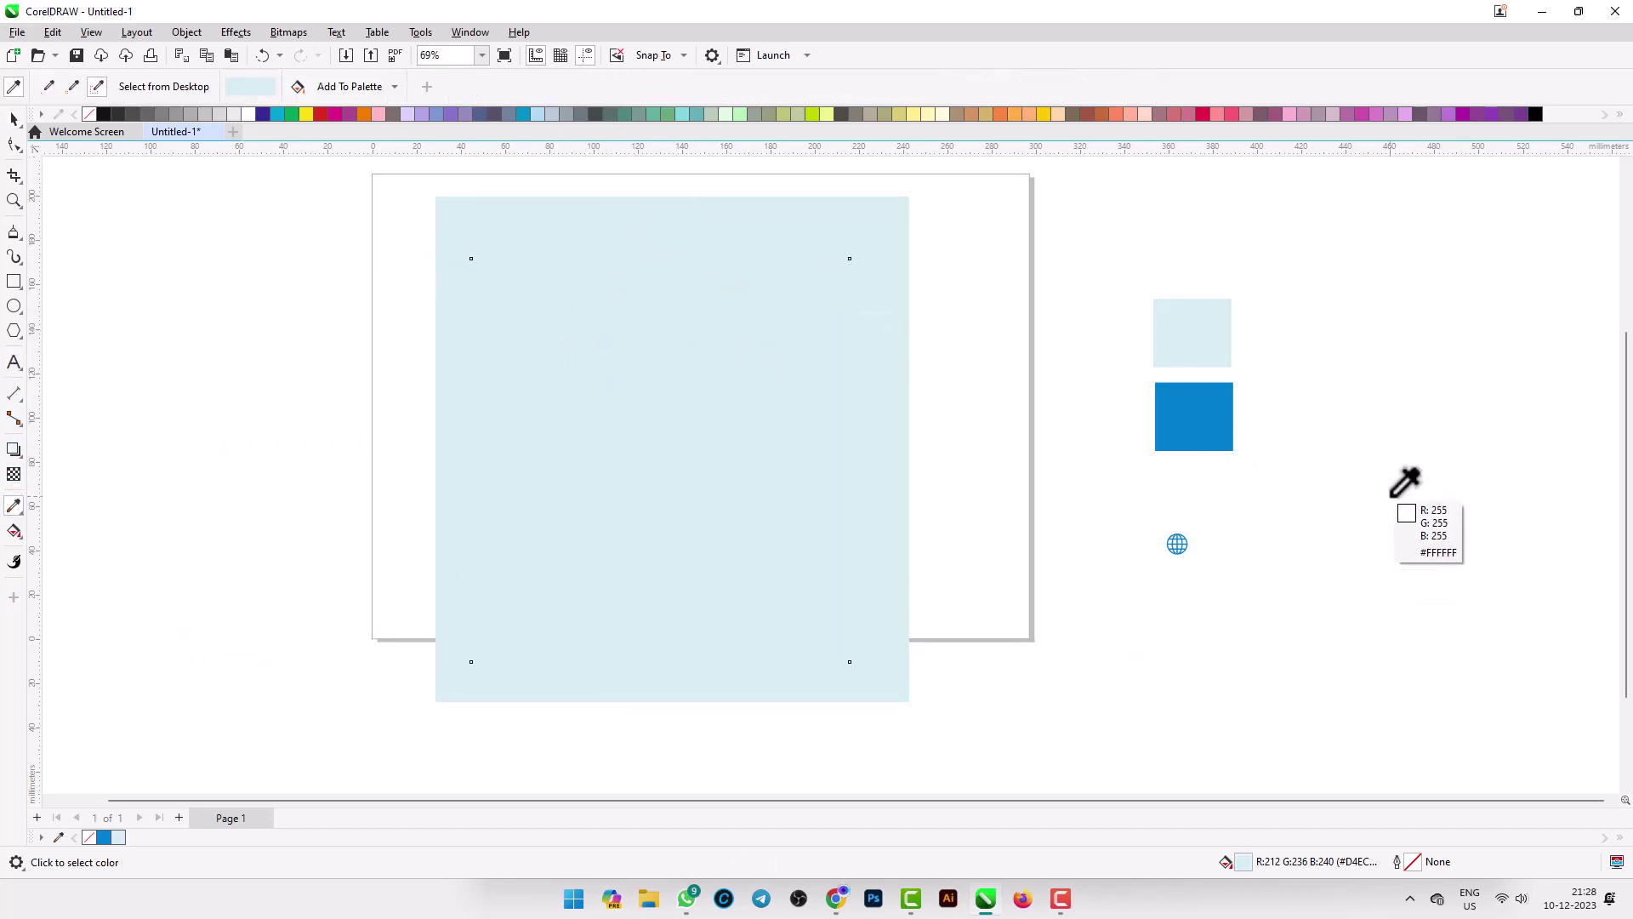
left_click(1194, 417)
left_click(651, 449)
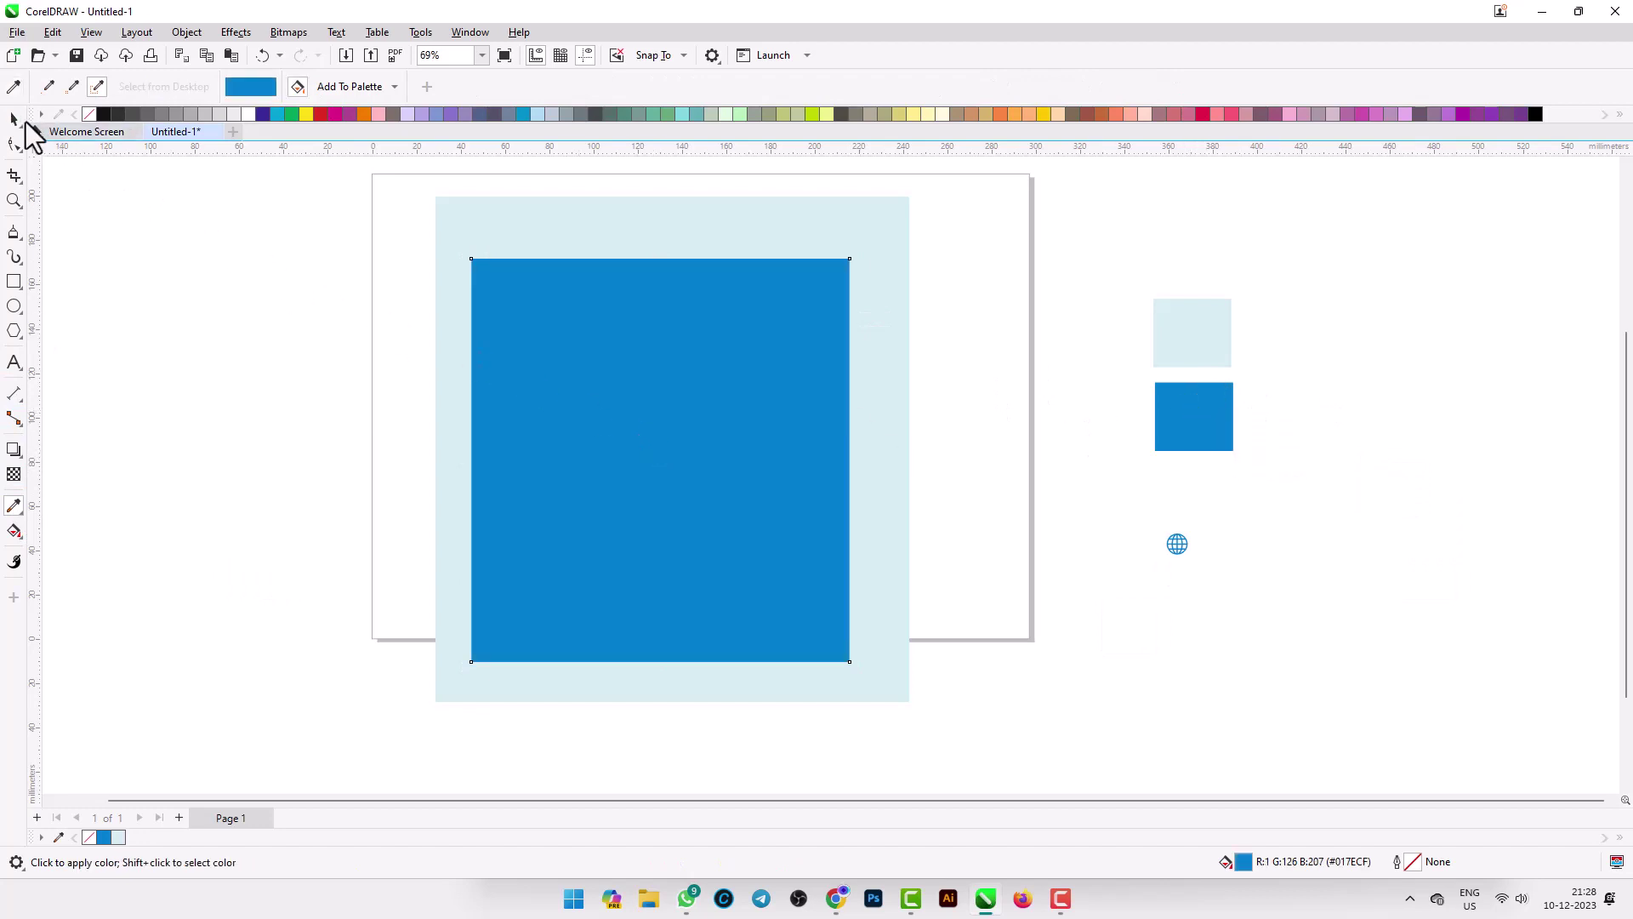
left_click(13, 120)
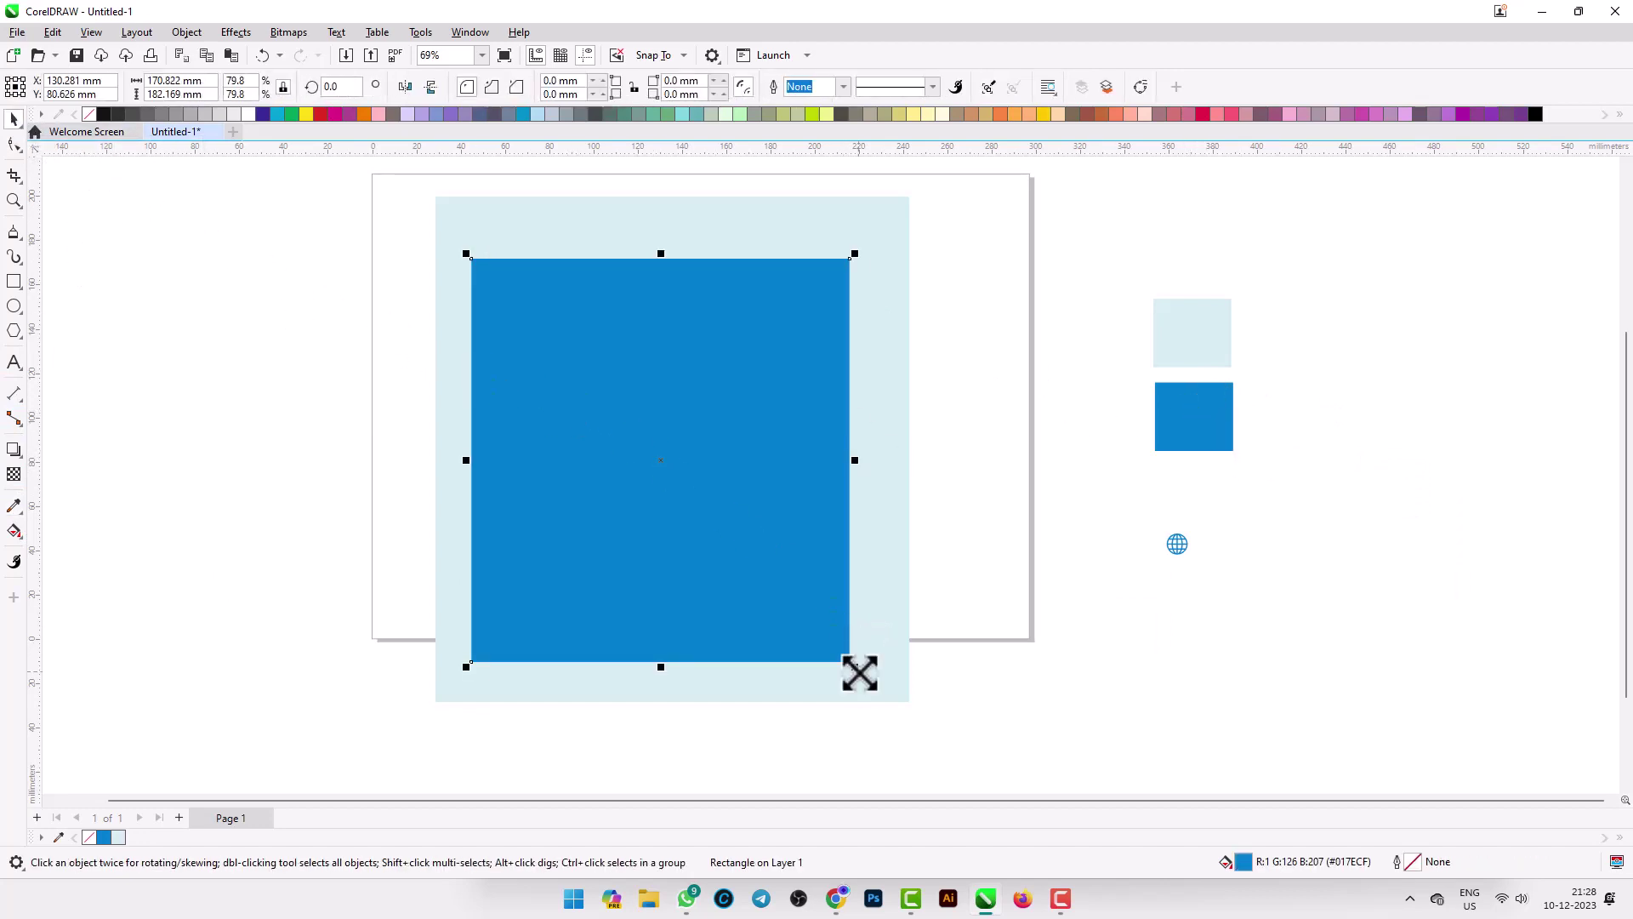
Enlarge the inner rectangle to about 187 × 200 mm and centre it on the light blue rectangle.
left_click_drag(850, 662, 877, 687)
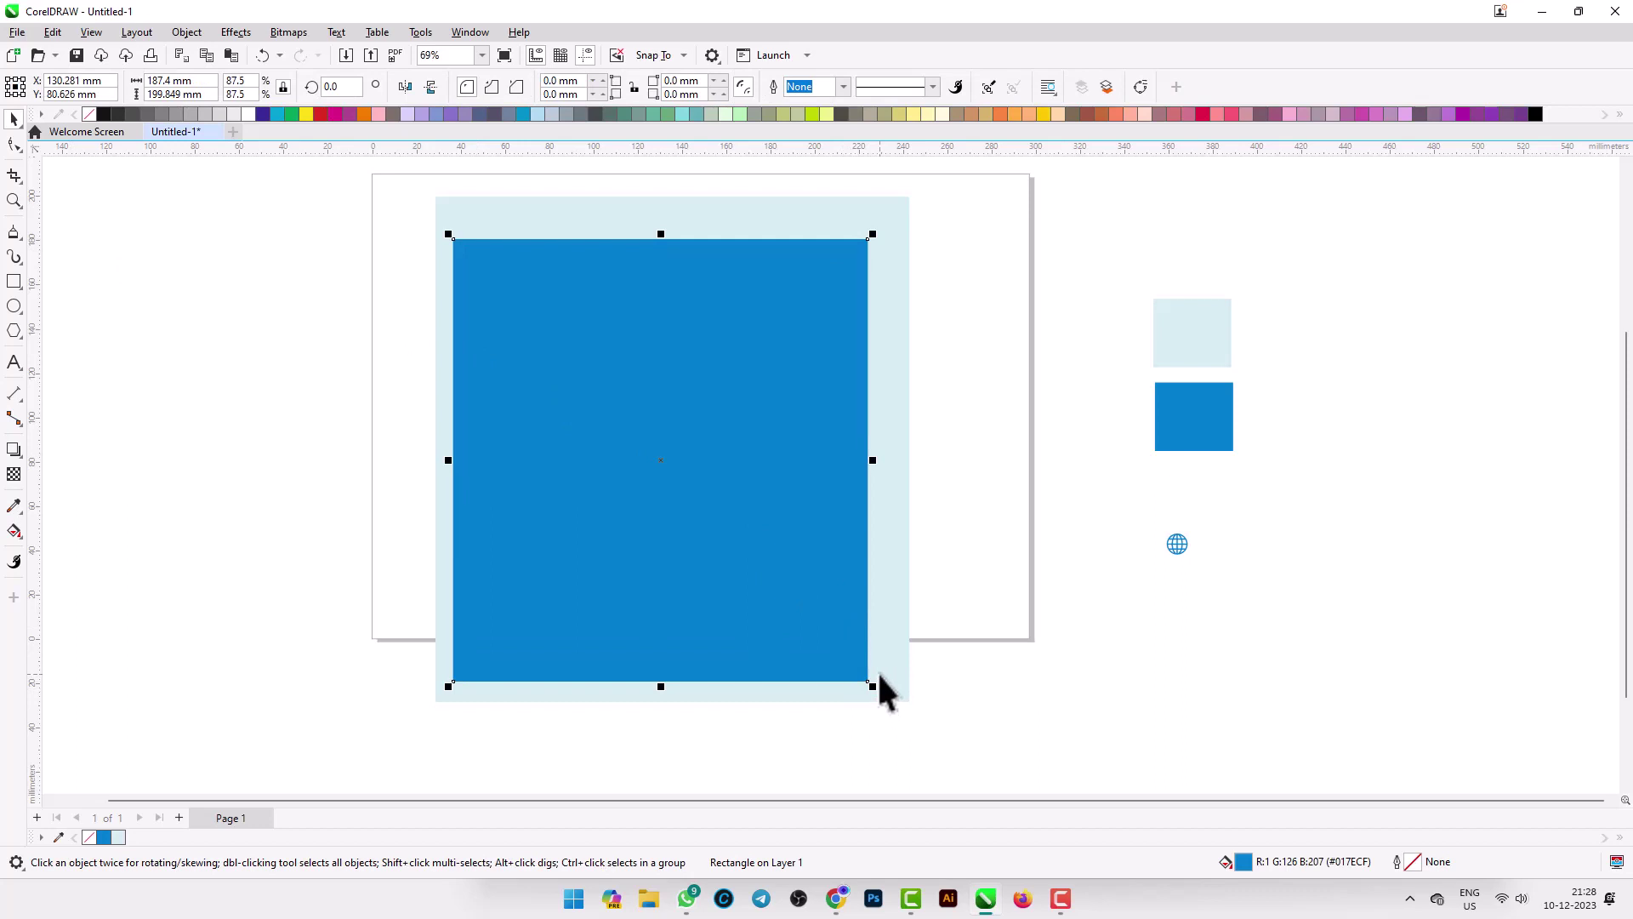
left_click(51, 196)
left_click(564, 369)
left_click(901, 410, "shift")
key("e")
key("c")
key("Escape")
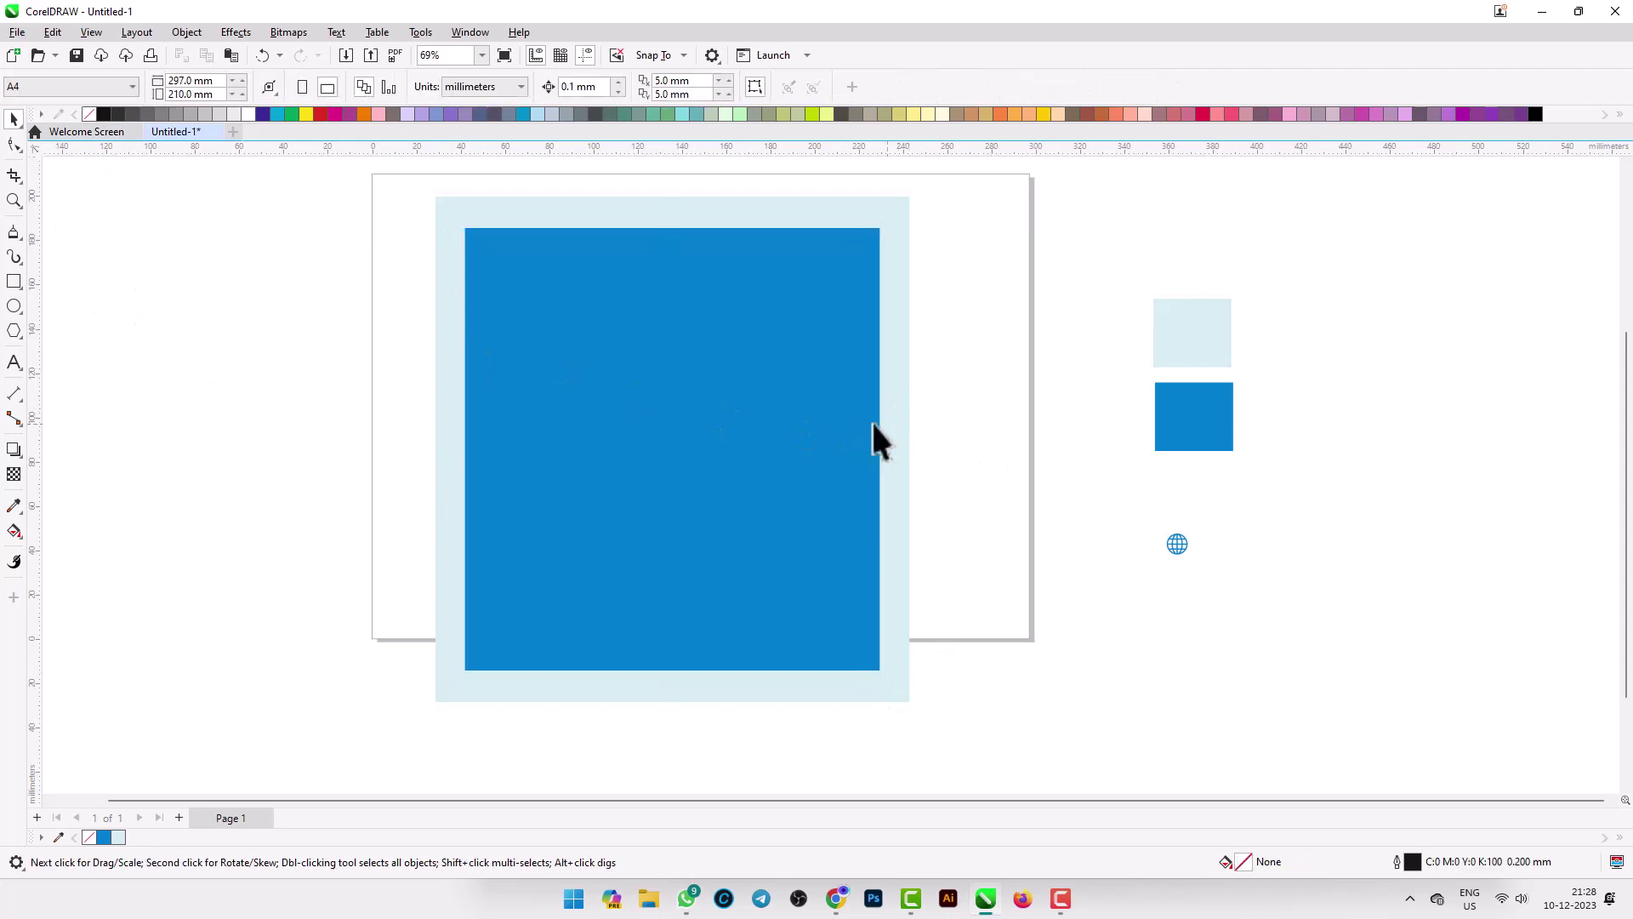
Fill the inner rectangle with white.
left_click(750, 438)
left_click(252, 113)
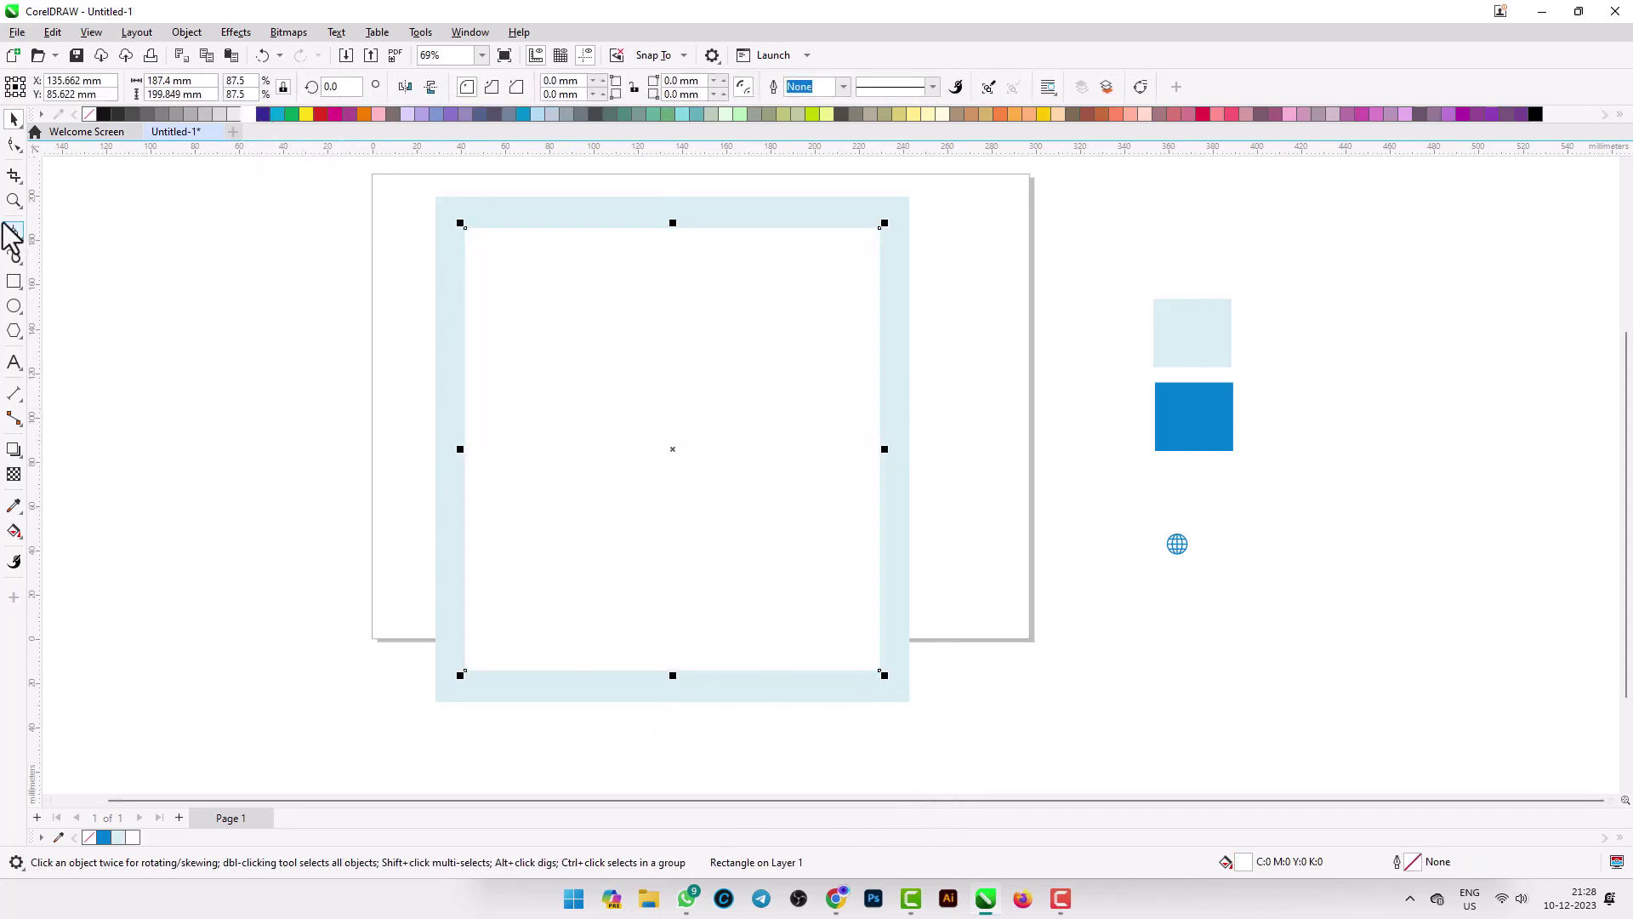
left_click(143, 294)
left_click(614, 389)
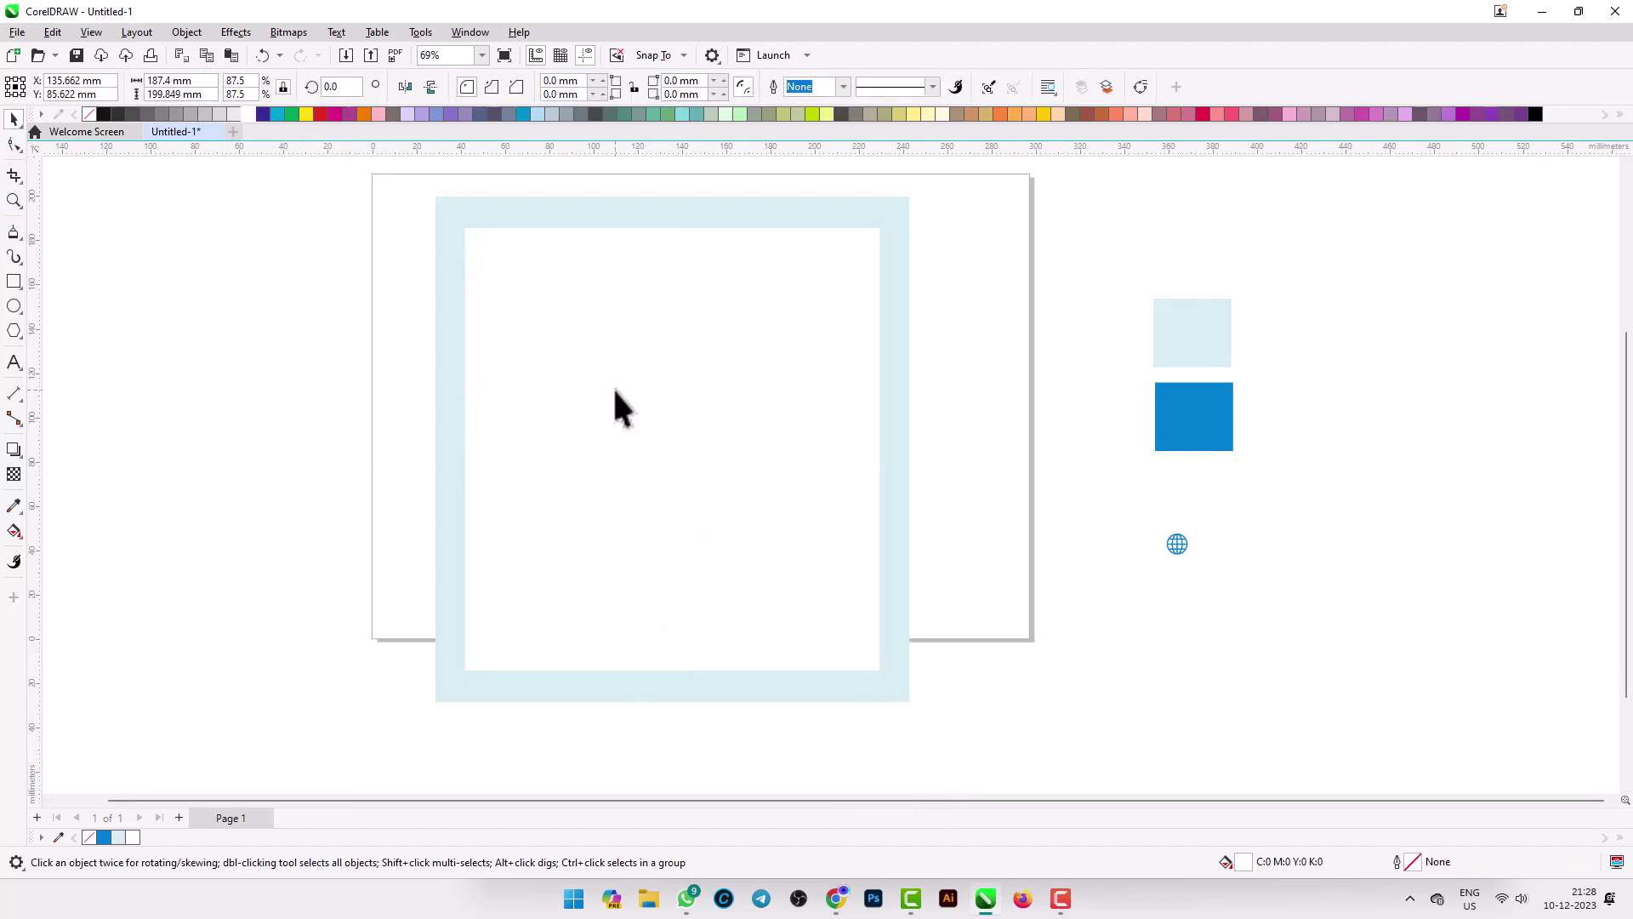
Draw a six-sided polygon about 78 mm wide and 90 mm high on the empty area beside the page.
left_click(15, 331)
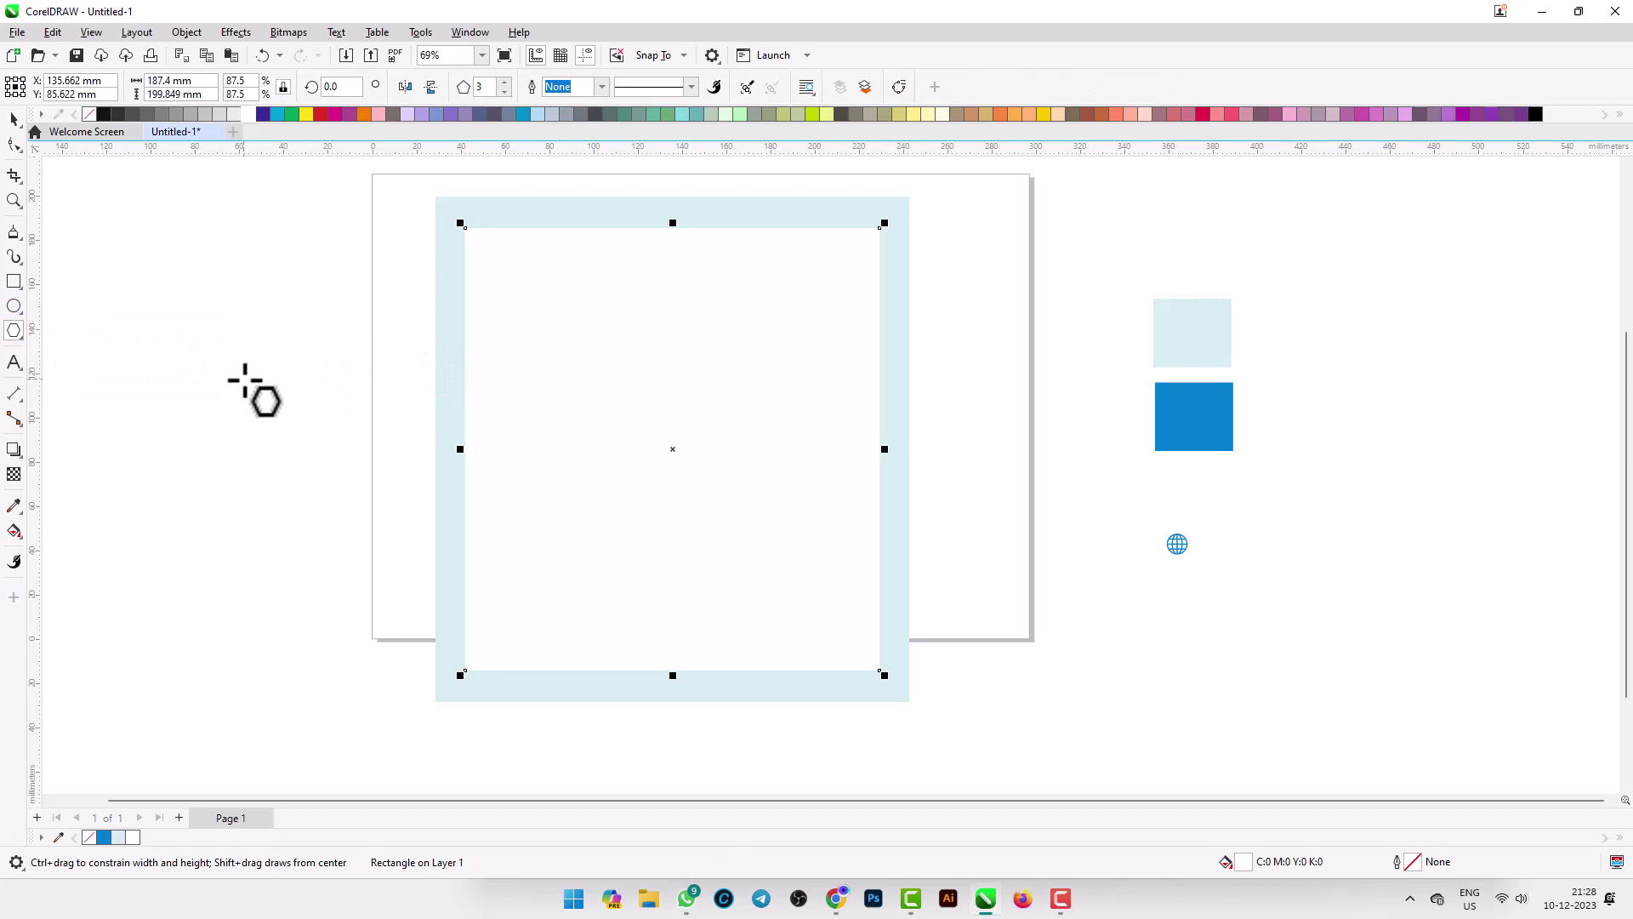
left_click_drag(246, 387, 323, 480)
left_click(15, 120)
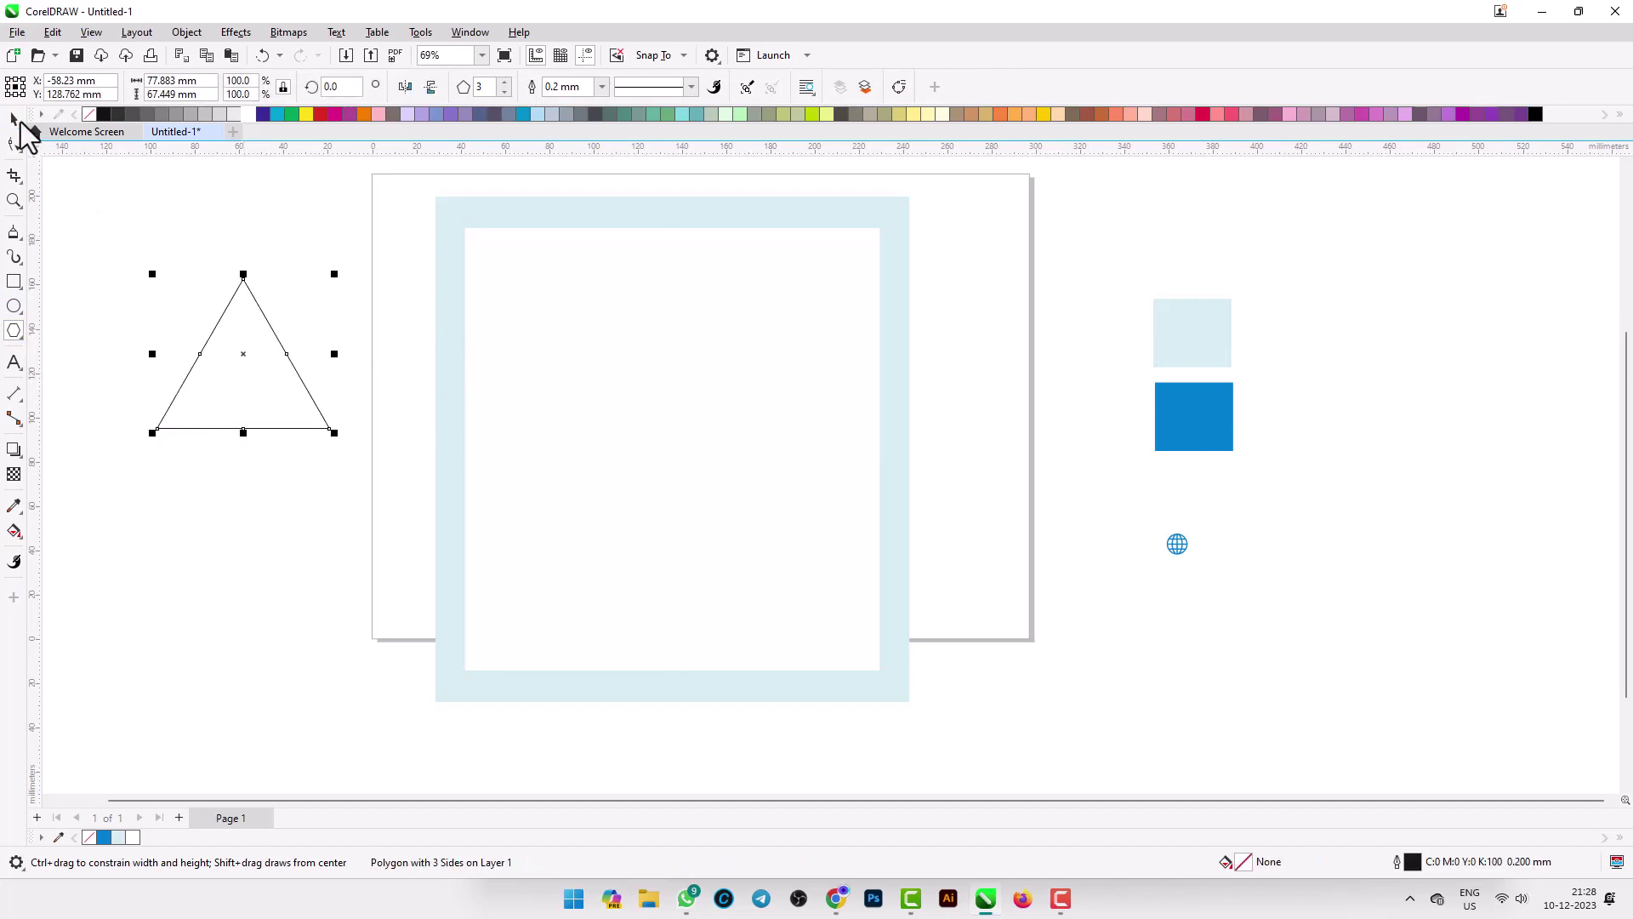
left_click(505, 82)
left_click(506, 83)
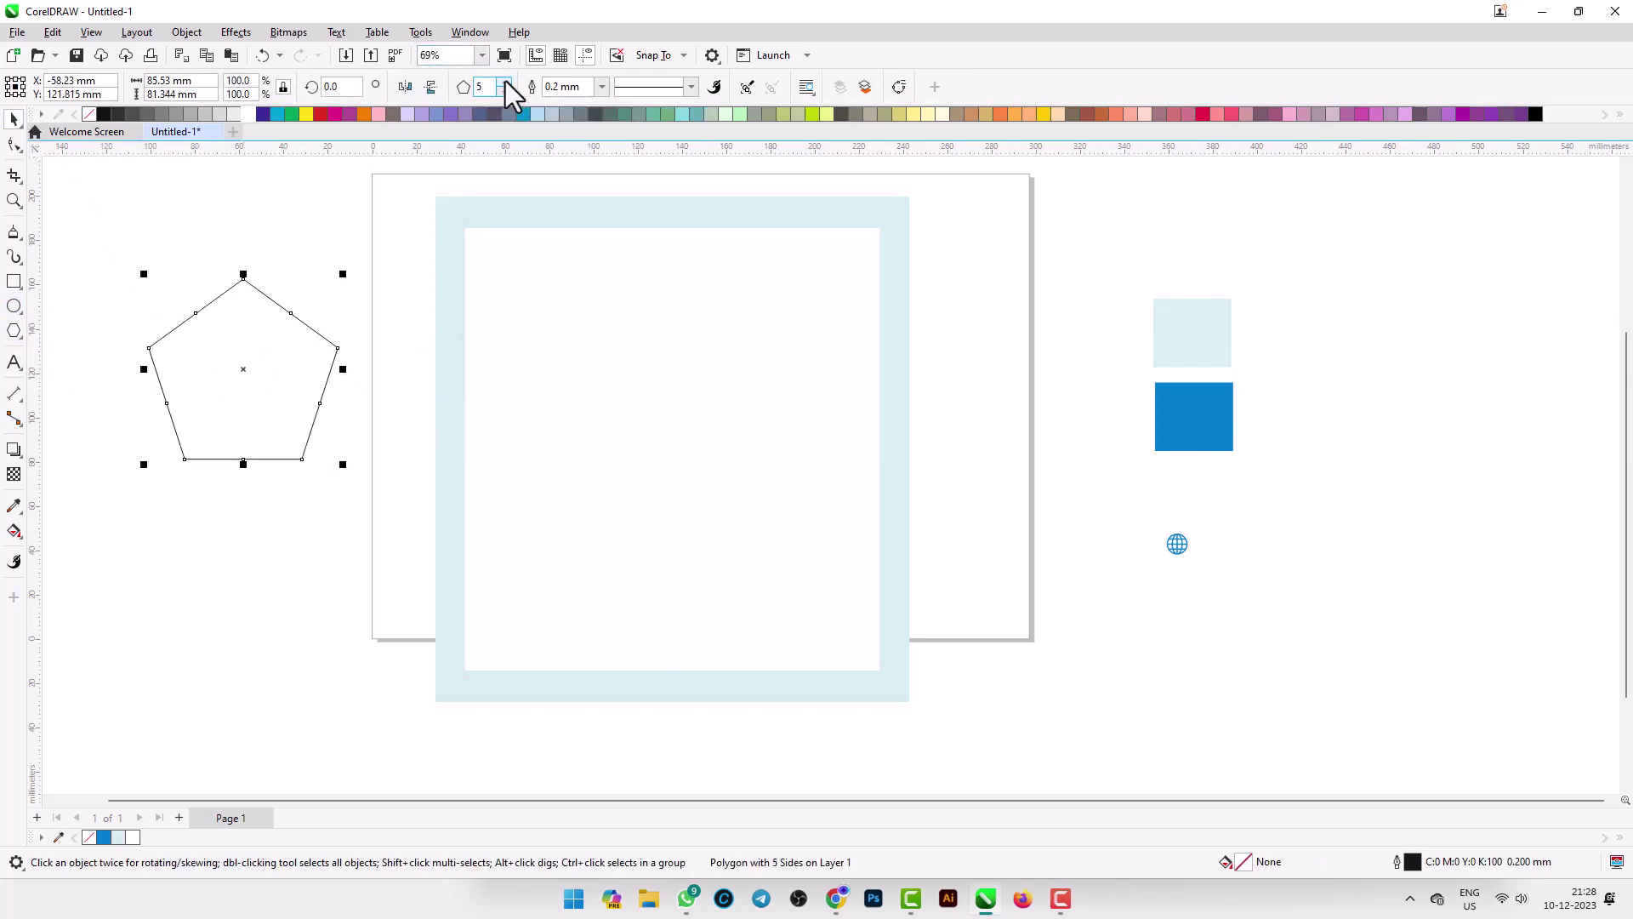
left_click(506, 83)
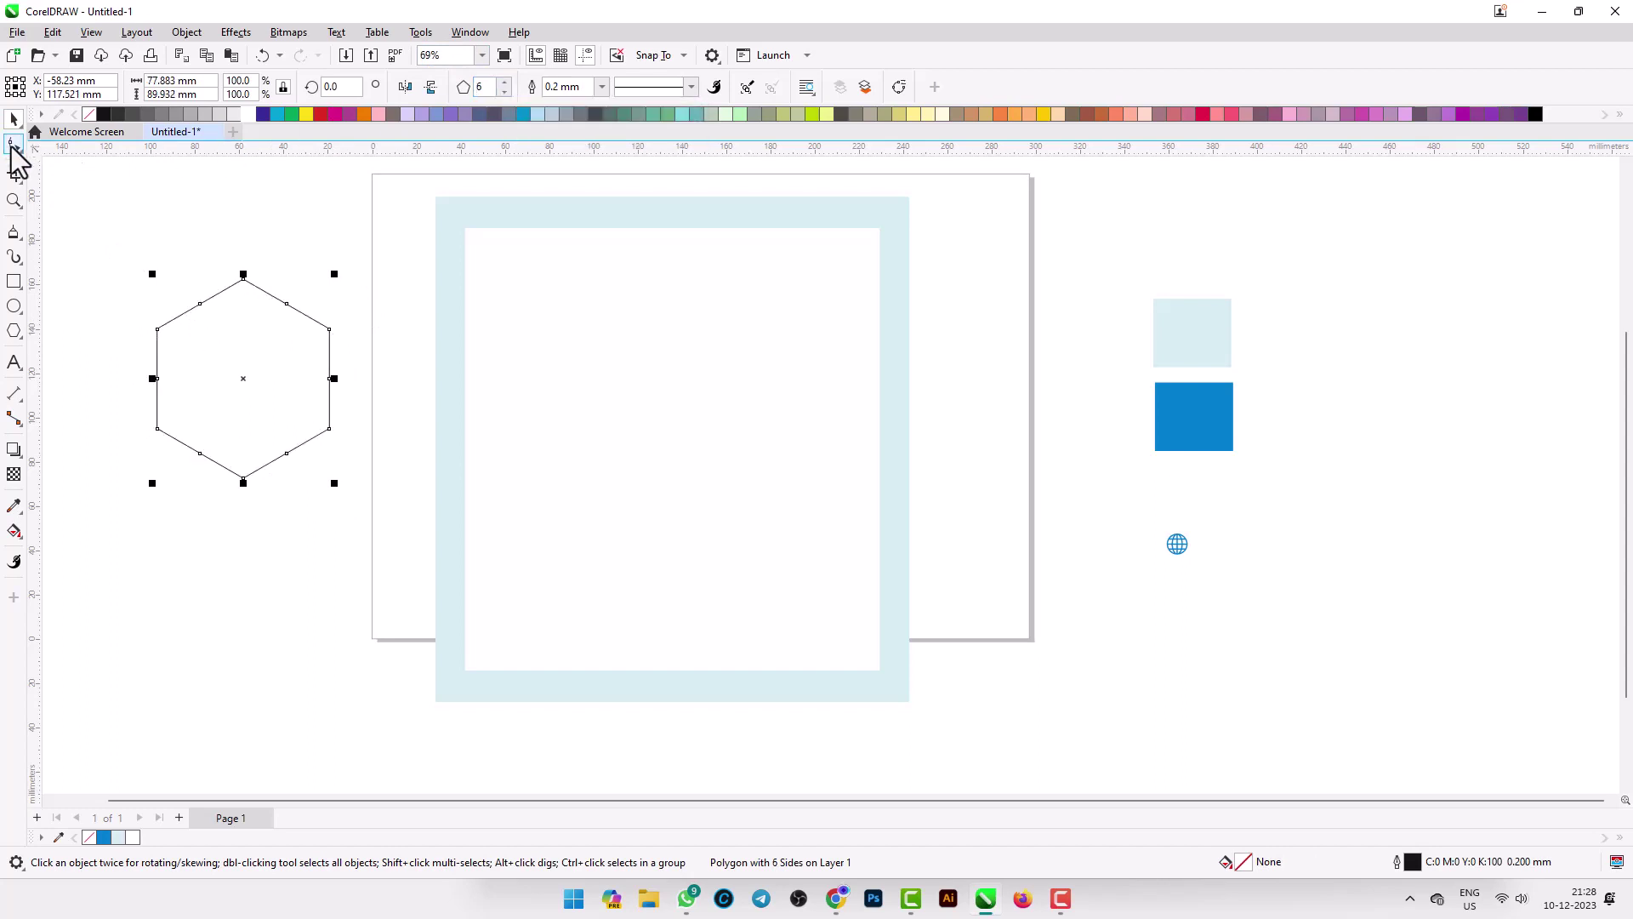
Move the hexagon into the white rectangle, enlarge it to about 122 × 140 mm and position it near the centre.
left_click_drag(273, 383, 697, 416)
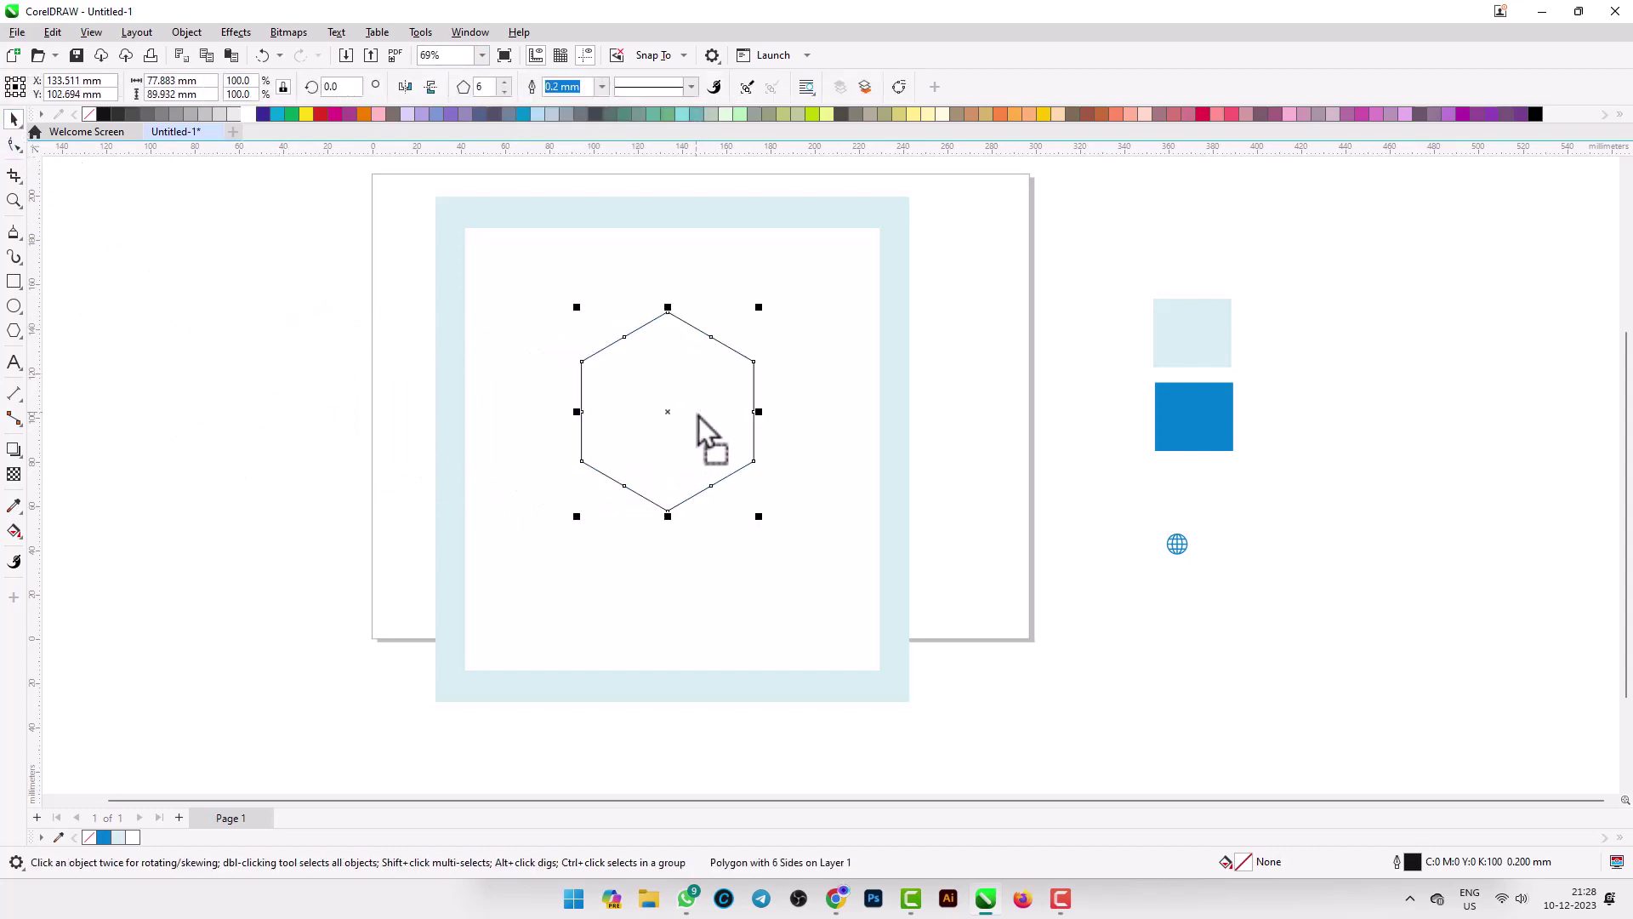
left_click_drag(759, 516, 798, 562)
left_click_drag(705, 469, 713, 509)
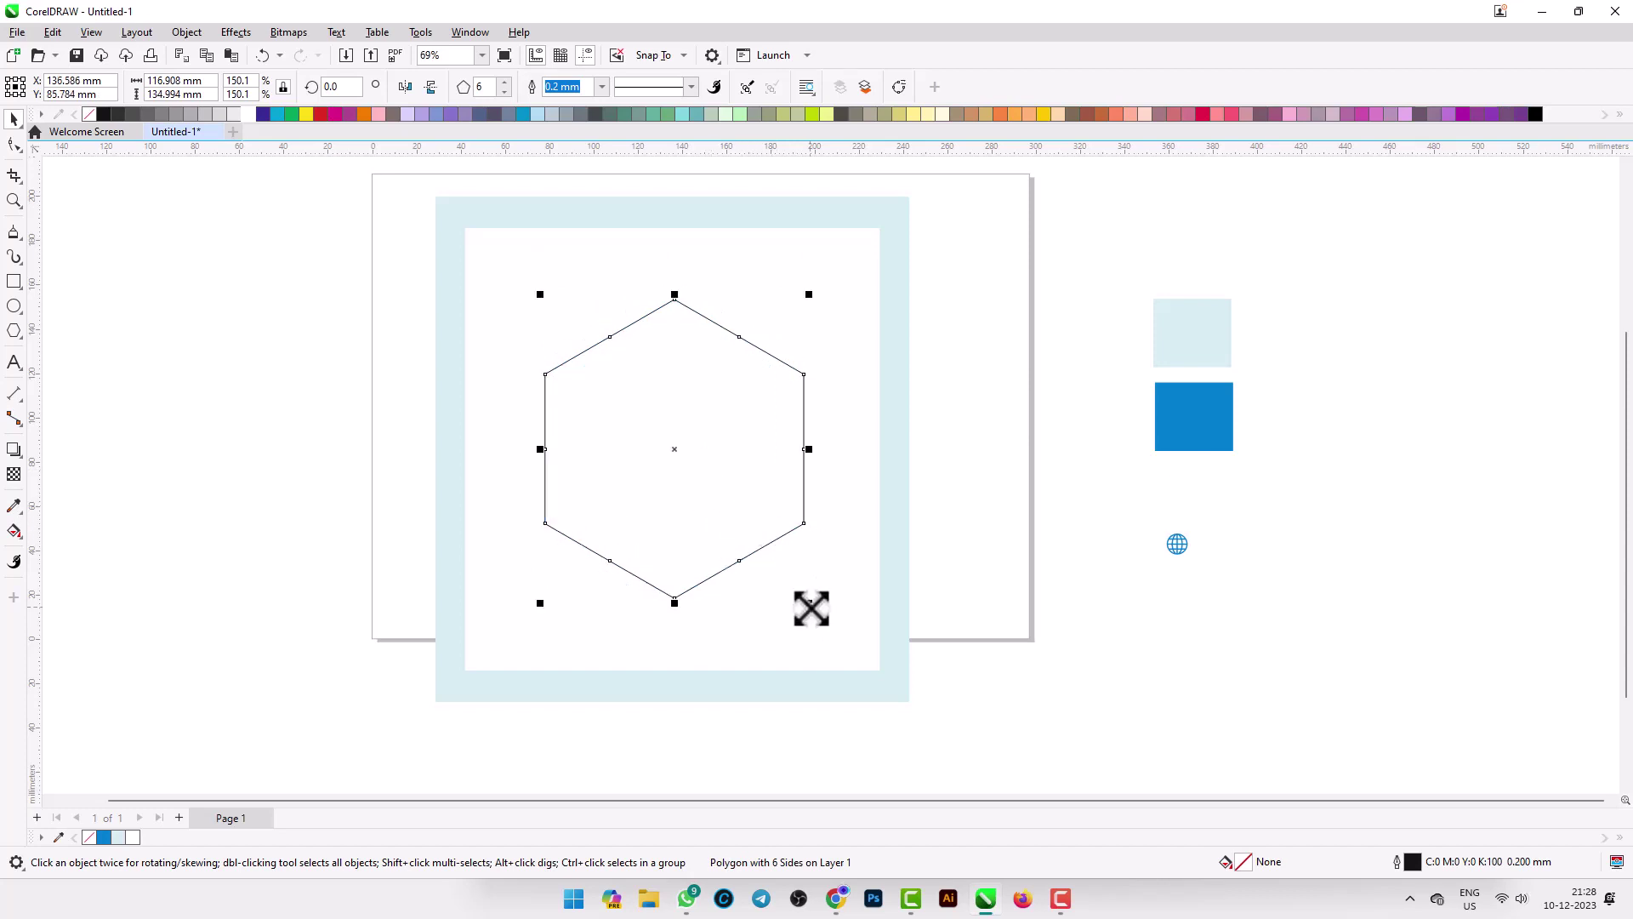
left_click_drag(811, 608, 822, 622)
left_click_drag(711, 508, 702, 509)
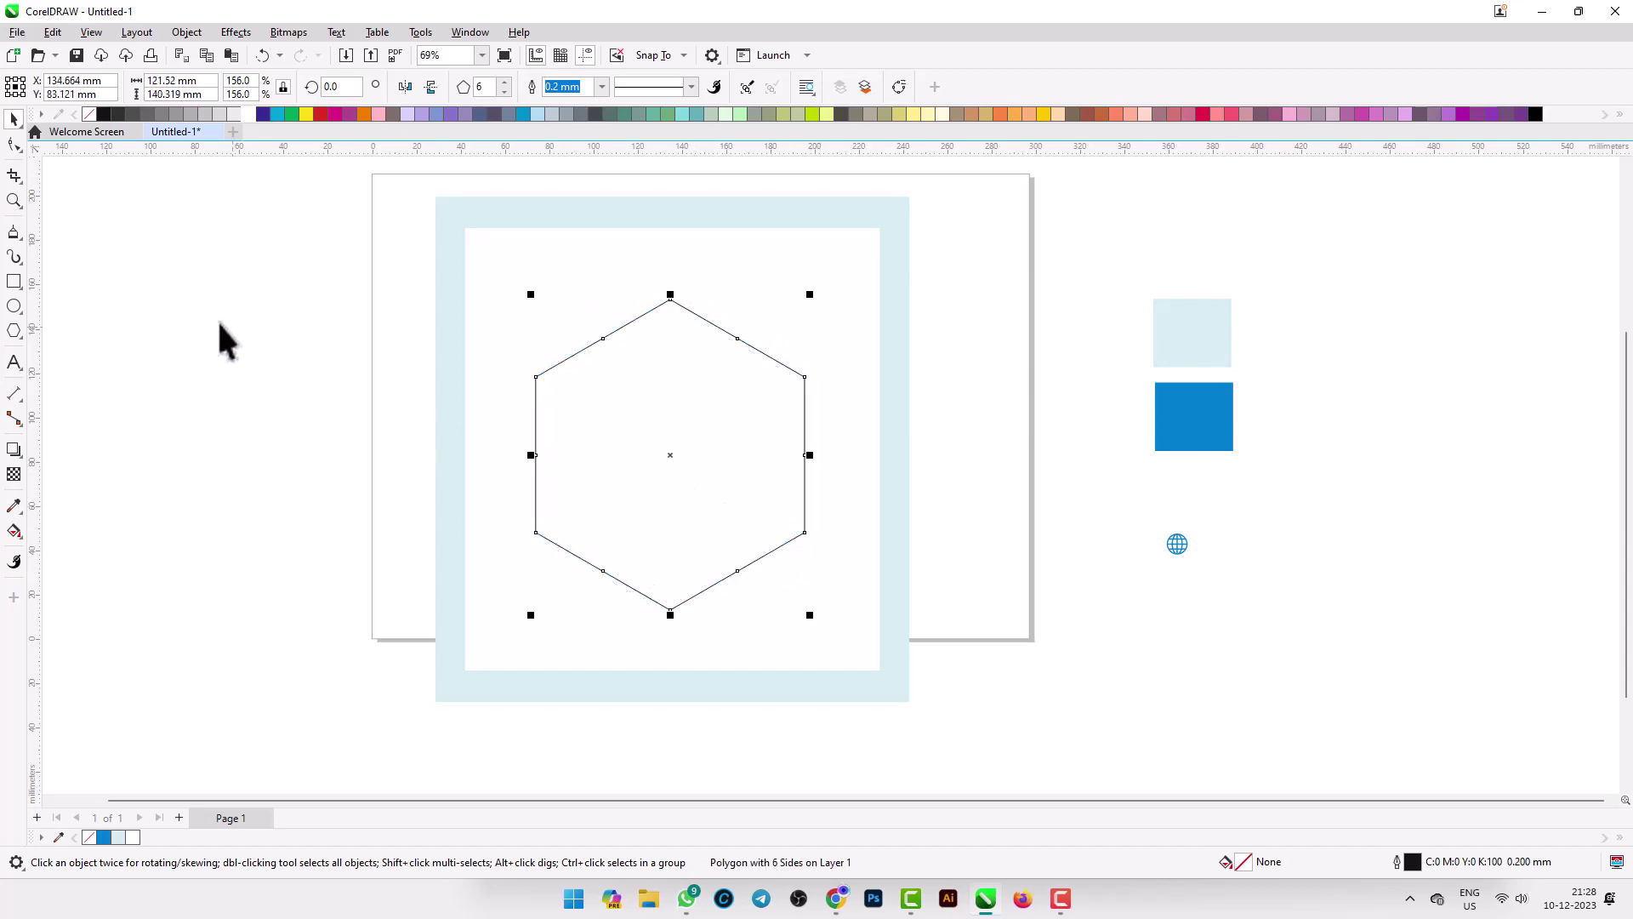
left_click(223, 341)
left_click(664, 453)
left_click(243, 364)
Import the woman's portrait JPG from the Downloads folder and place it in the drawing.
right_click(246, 350)
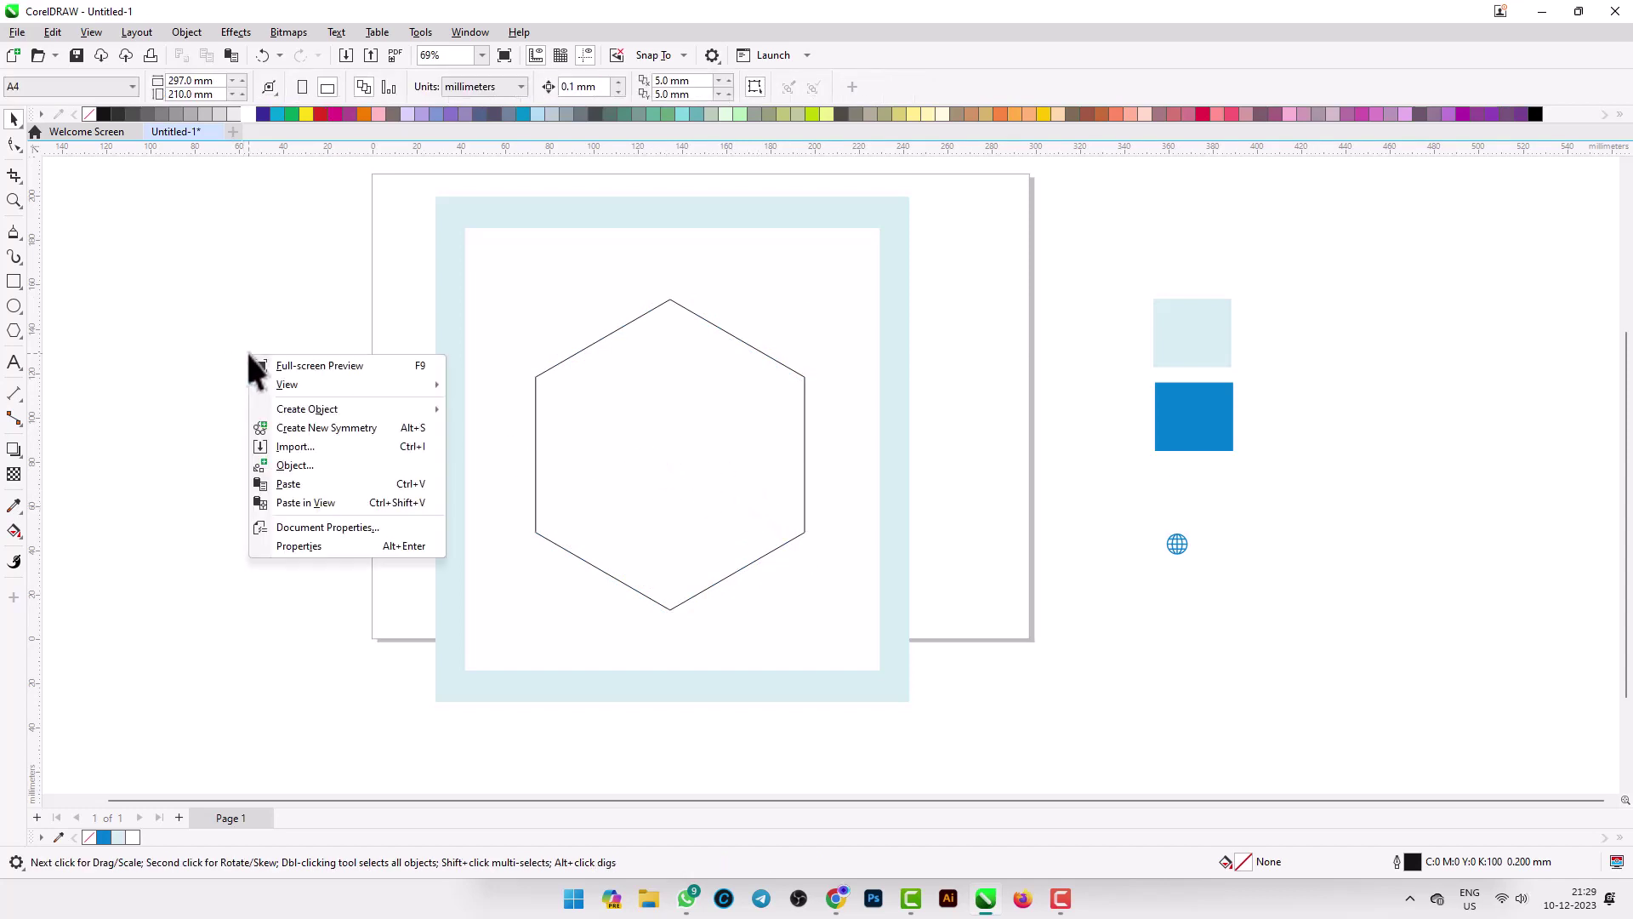
left_click(303, 449)
left_click(753, 366)
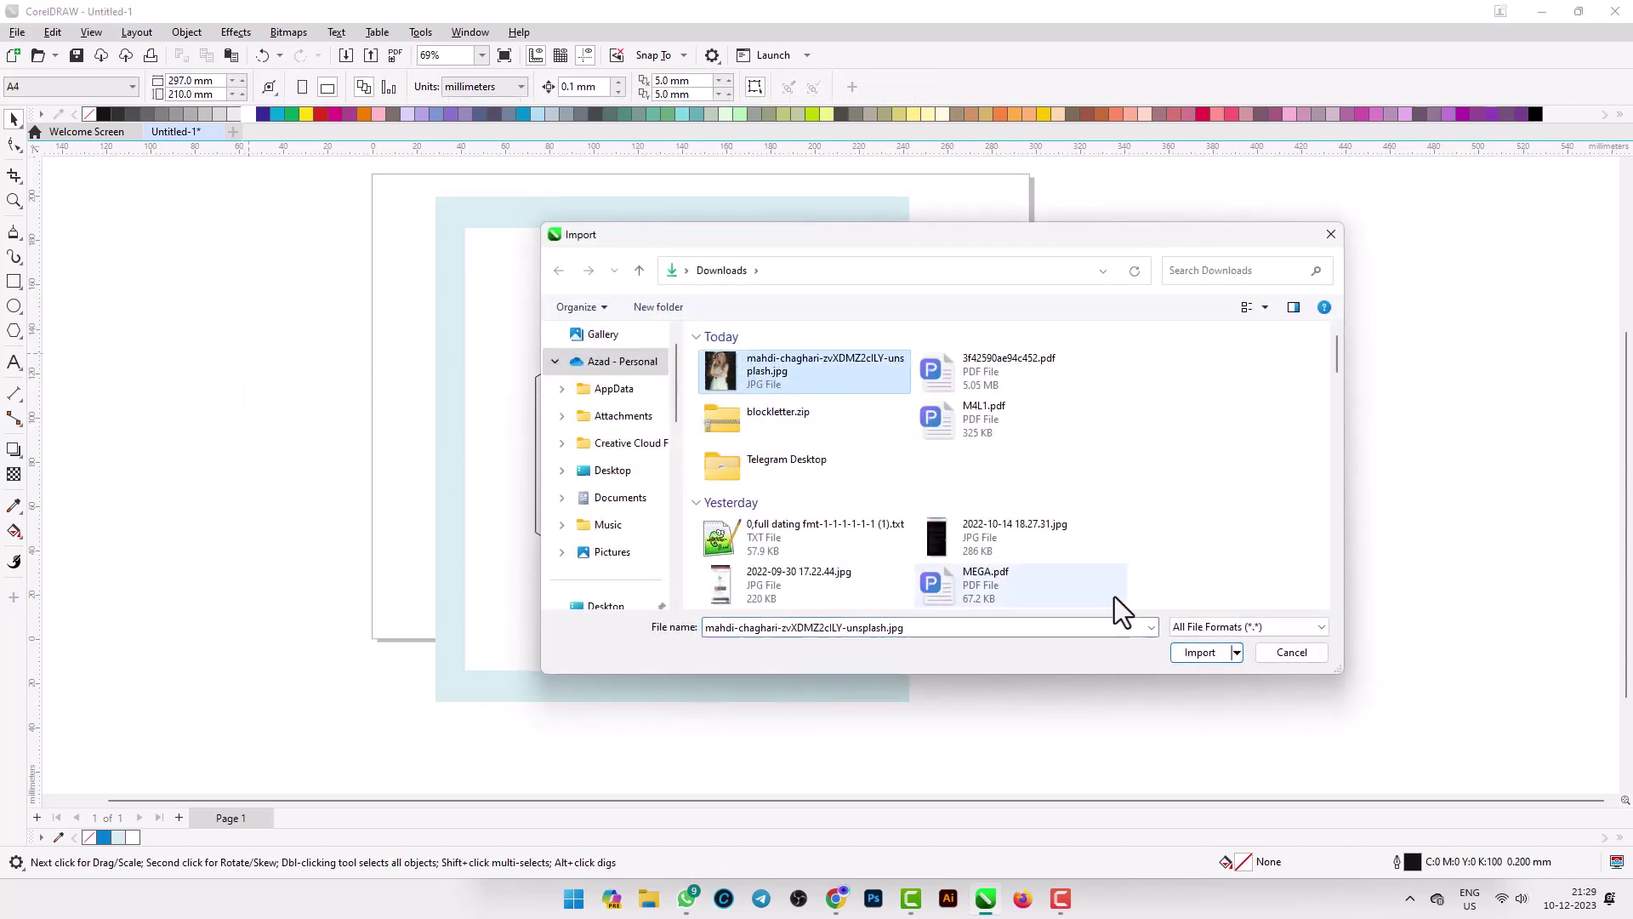
left_click(1202, 652)
left_click(116, 284)
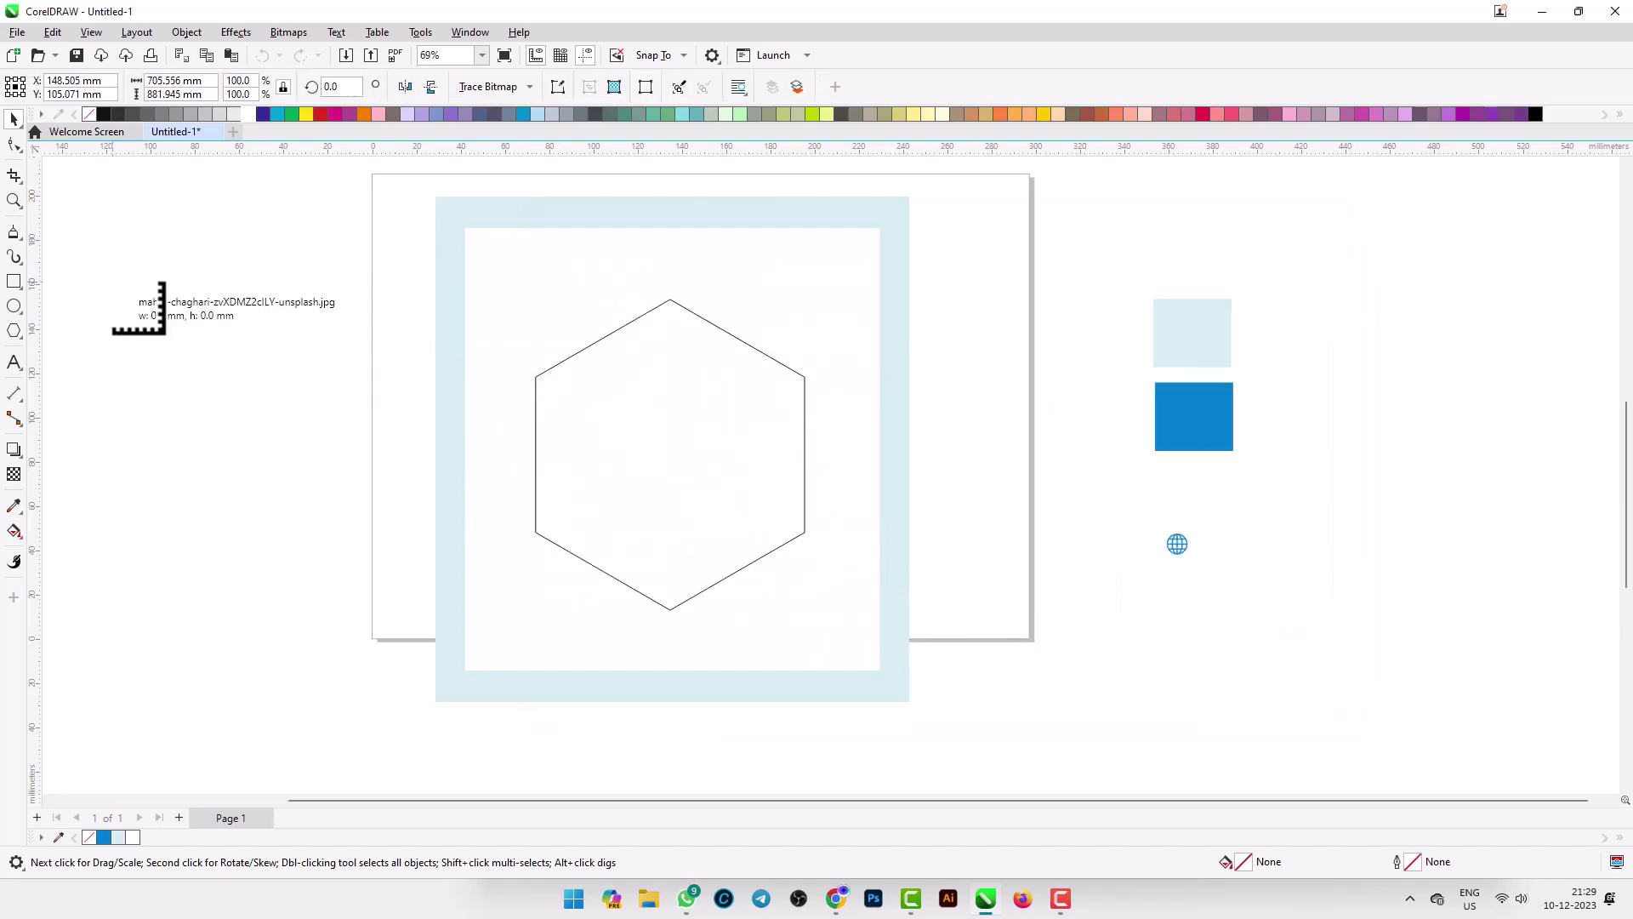
Scale the imported portrait down to about 116 × 145 mm and place it on the empty area beside the page.
scroll(494, 339, "down", 5)
left_click_drag(793, 313, 553, 612)
left_click_drag(451, 663, 348, 295)
scroll(408, 246, "up", 2)
scroll(439, 253, "up", 1)
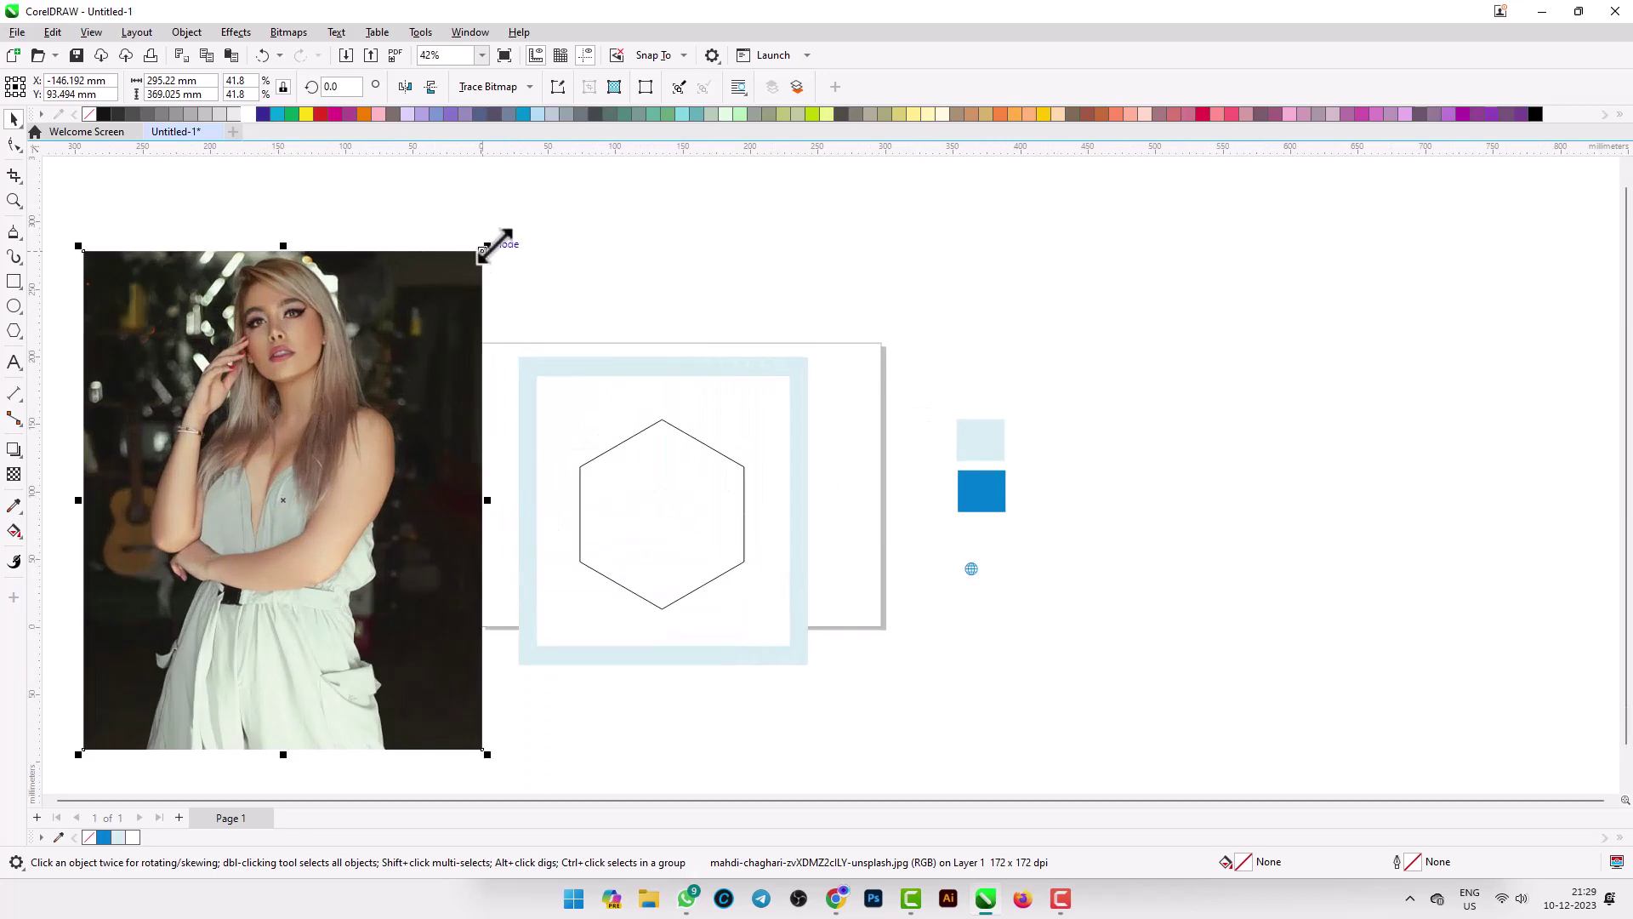
left_click_drag(488, 246, 299, 523)
left_click_drag(253, 580, 261, 389)
scroll(470, 404, "up", 1)
scroll(470, 404, "up", 1)
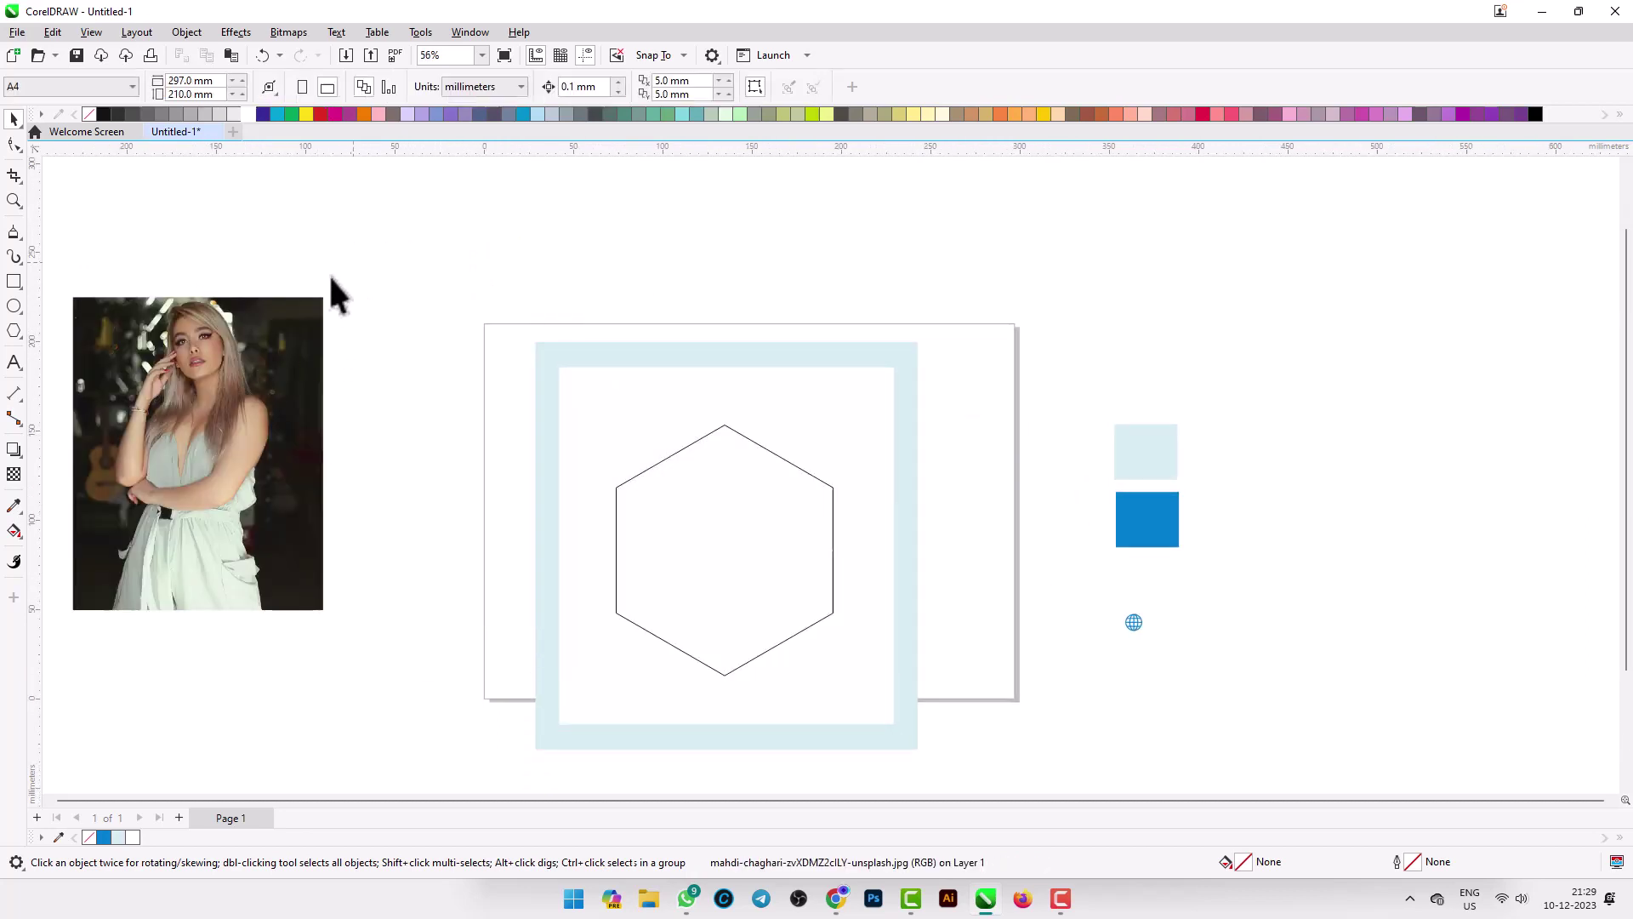
left_click_drag(328, 292, 285, 347)
left_click_drag(227, 418, 283, 435)
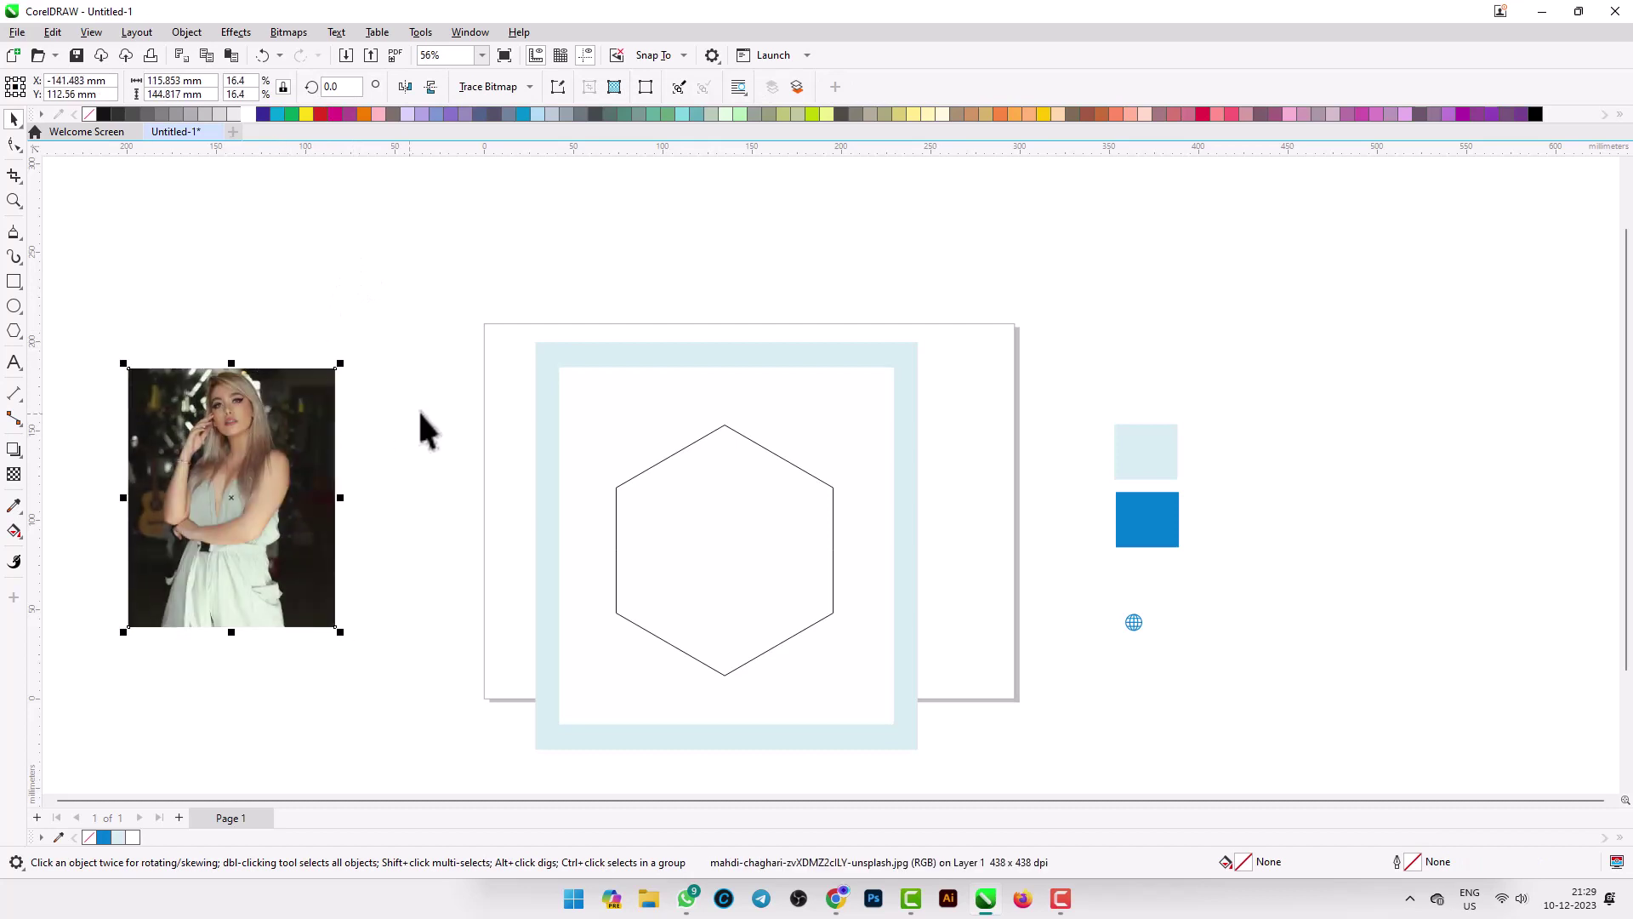
PowerClip the portrait inside the hexagon.
left_click(178, 34)
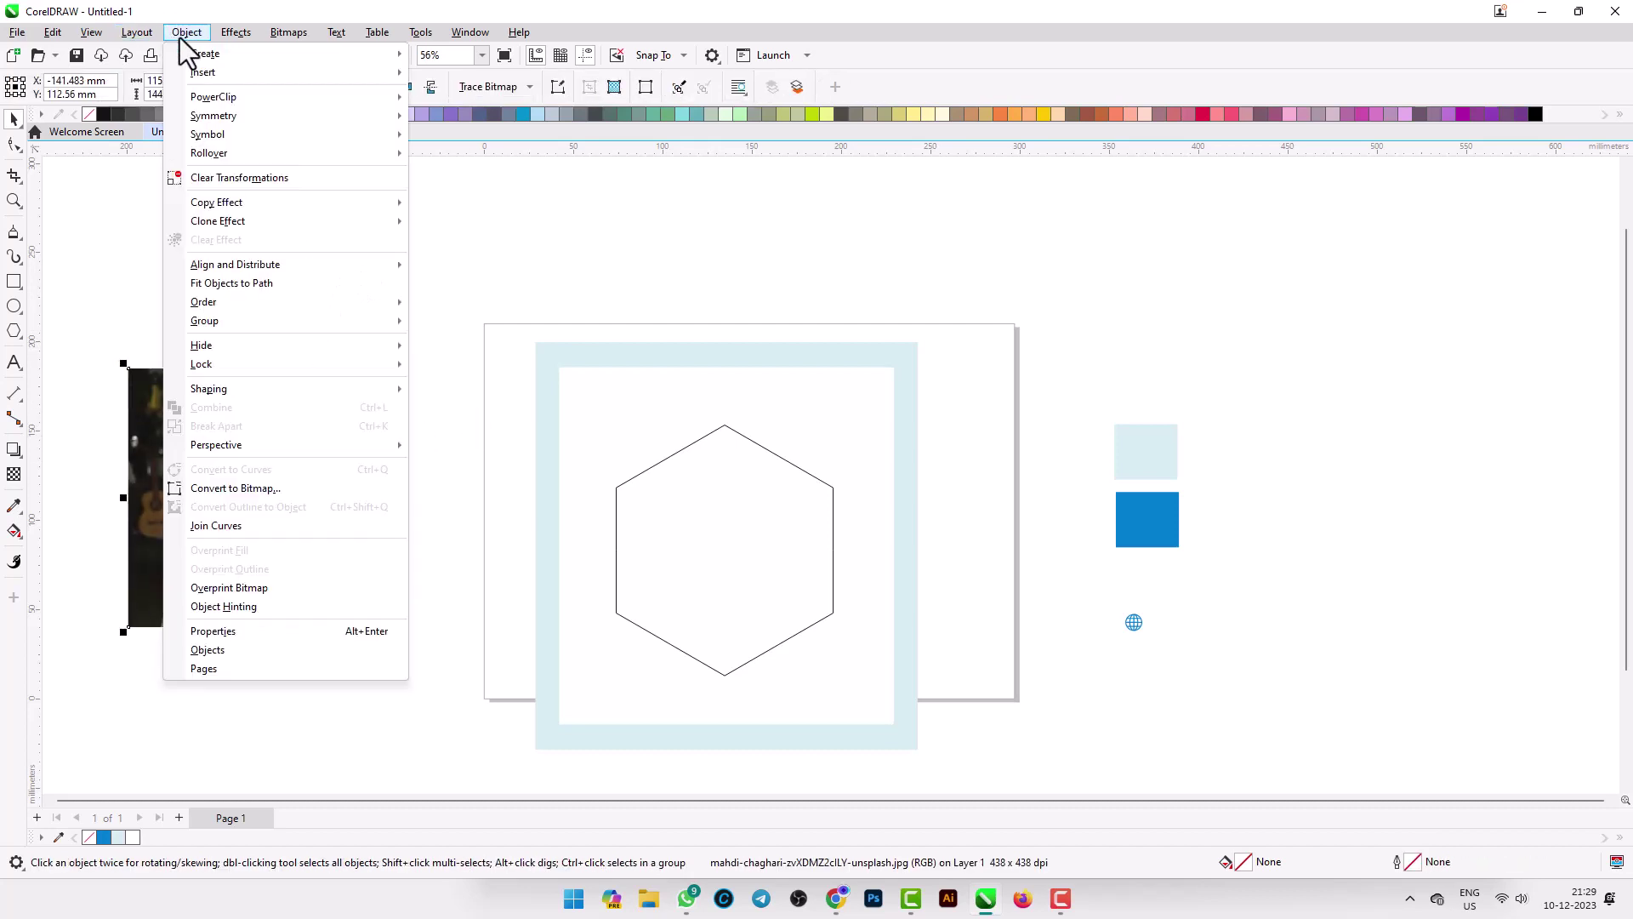
mouse_move(288, 96)
left_click(477, 99)
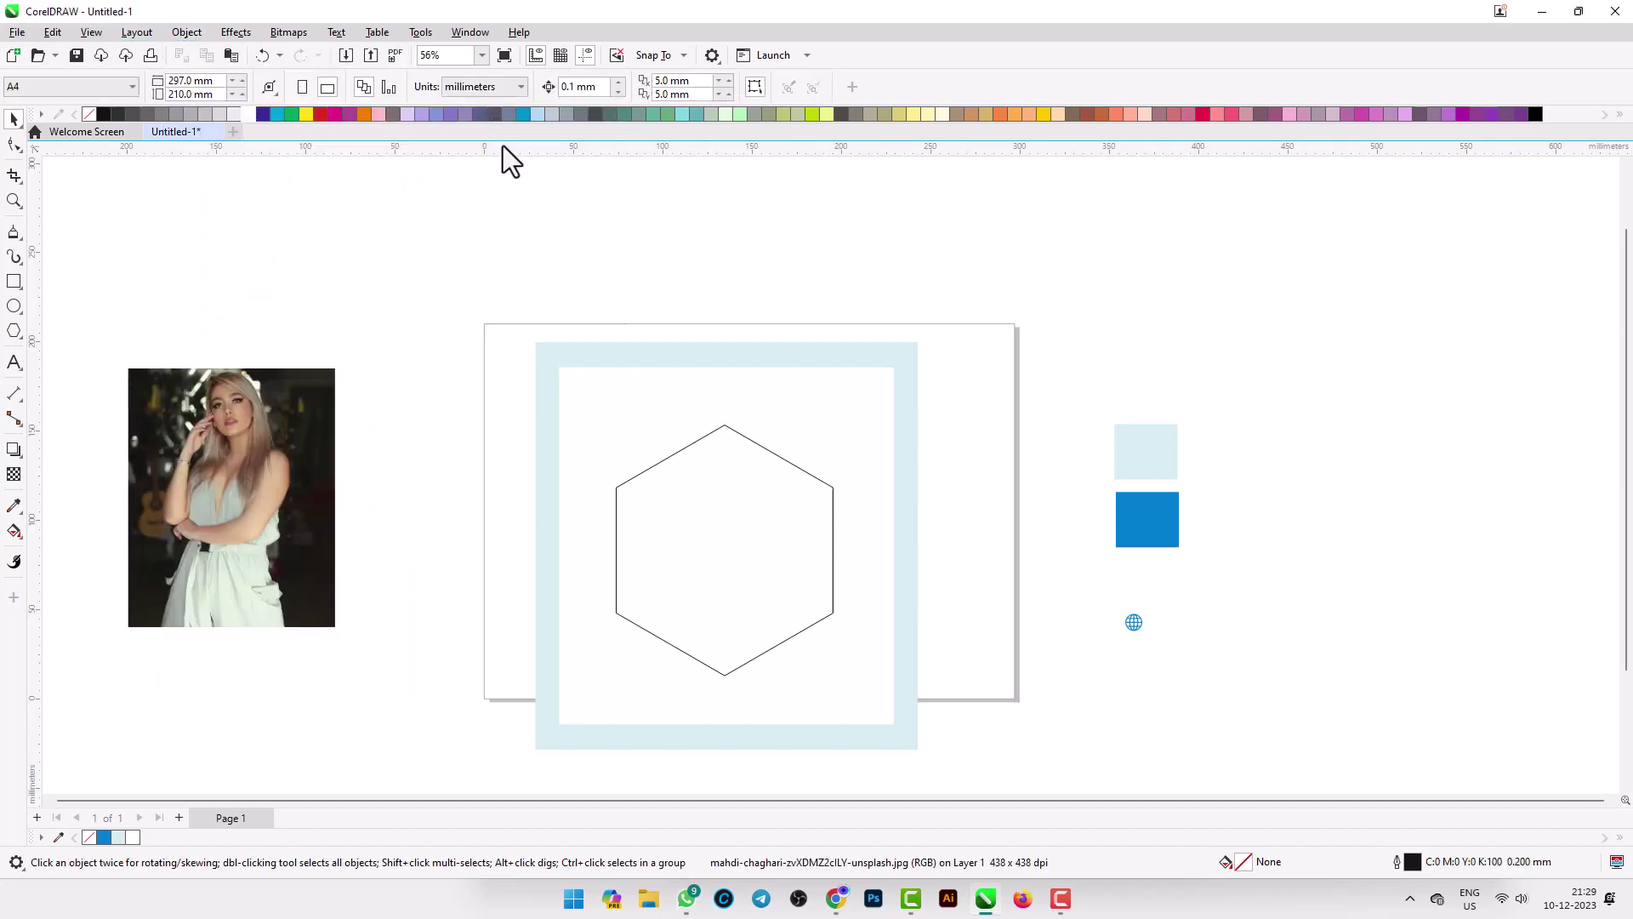
left_click(697, 502)
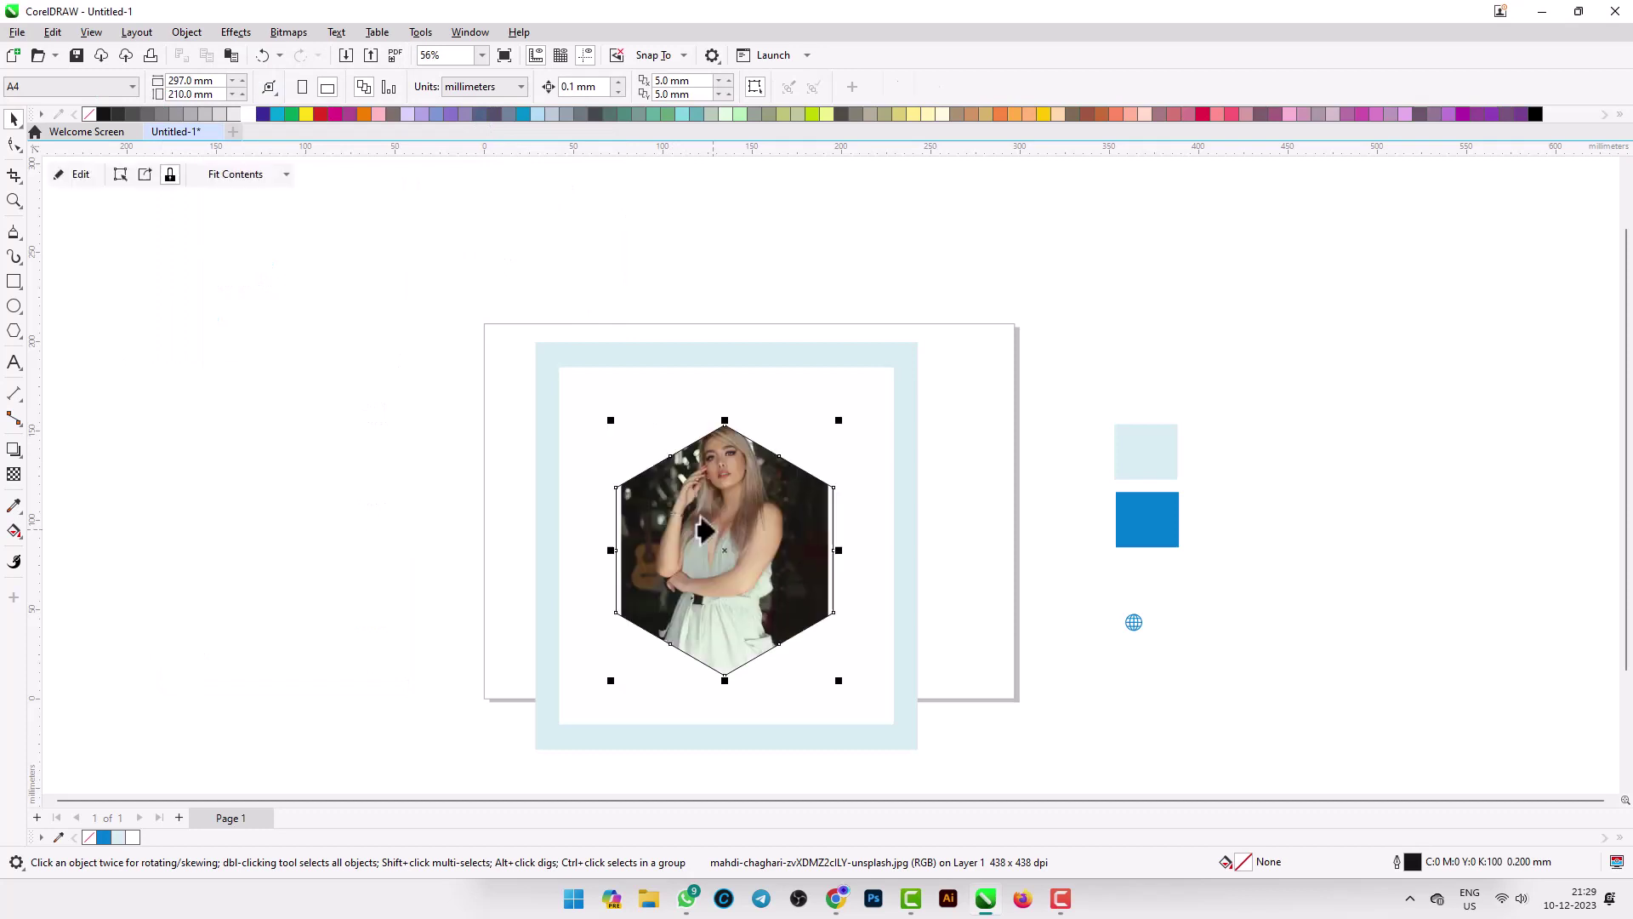
Edit the hexagon's PowerClip contents and enlarge the portrait to about 121 × 151 mm.
left_click(61, 170)
scroll(770, 685, "up", 2)
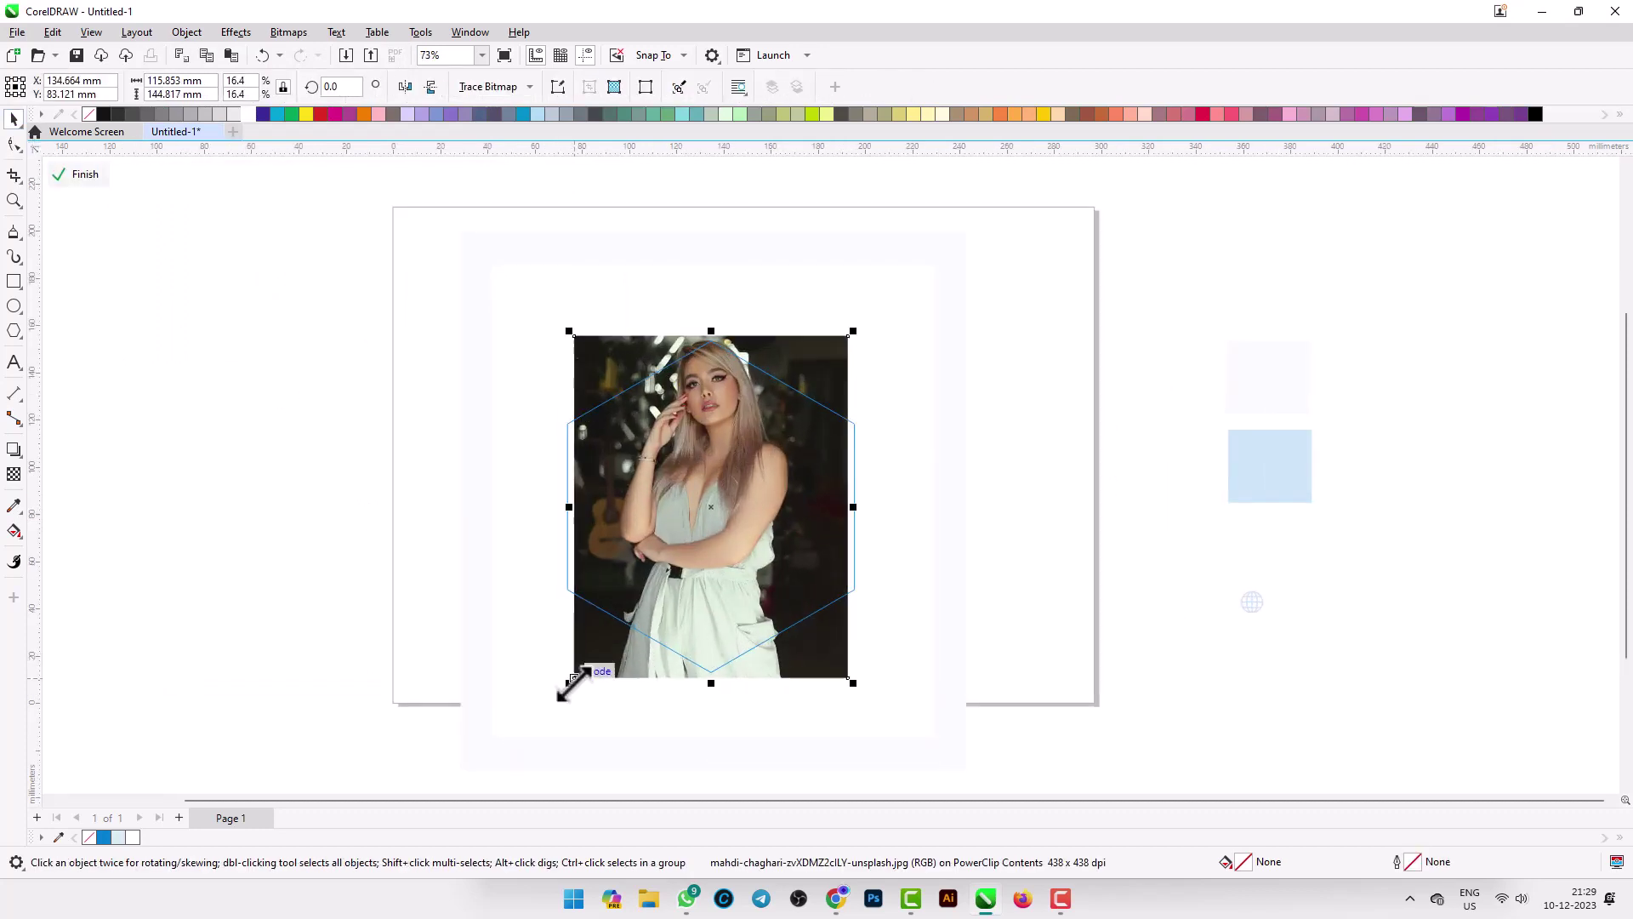
left_click_drag(570, 682, 556, 698)
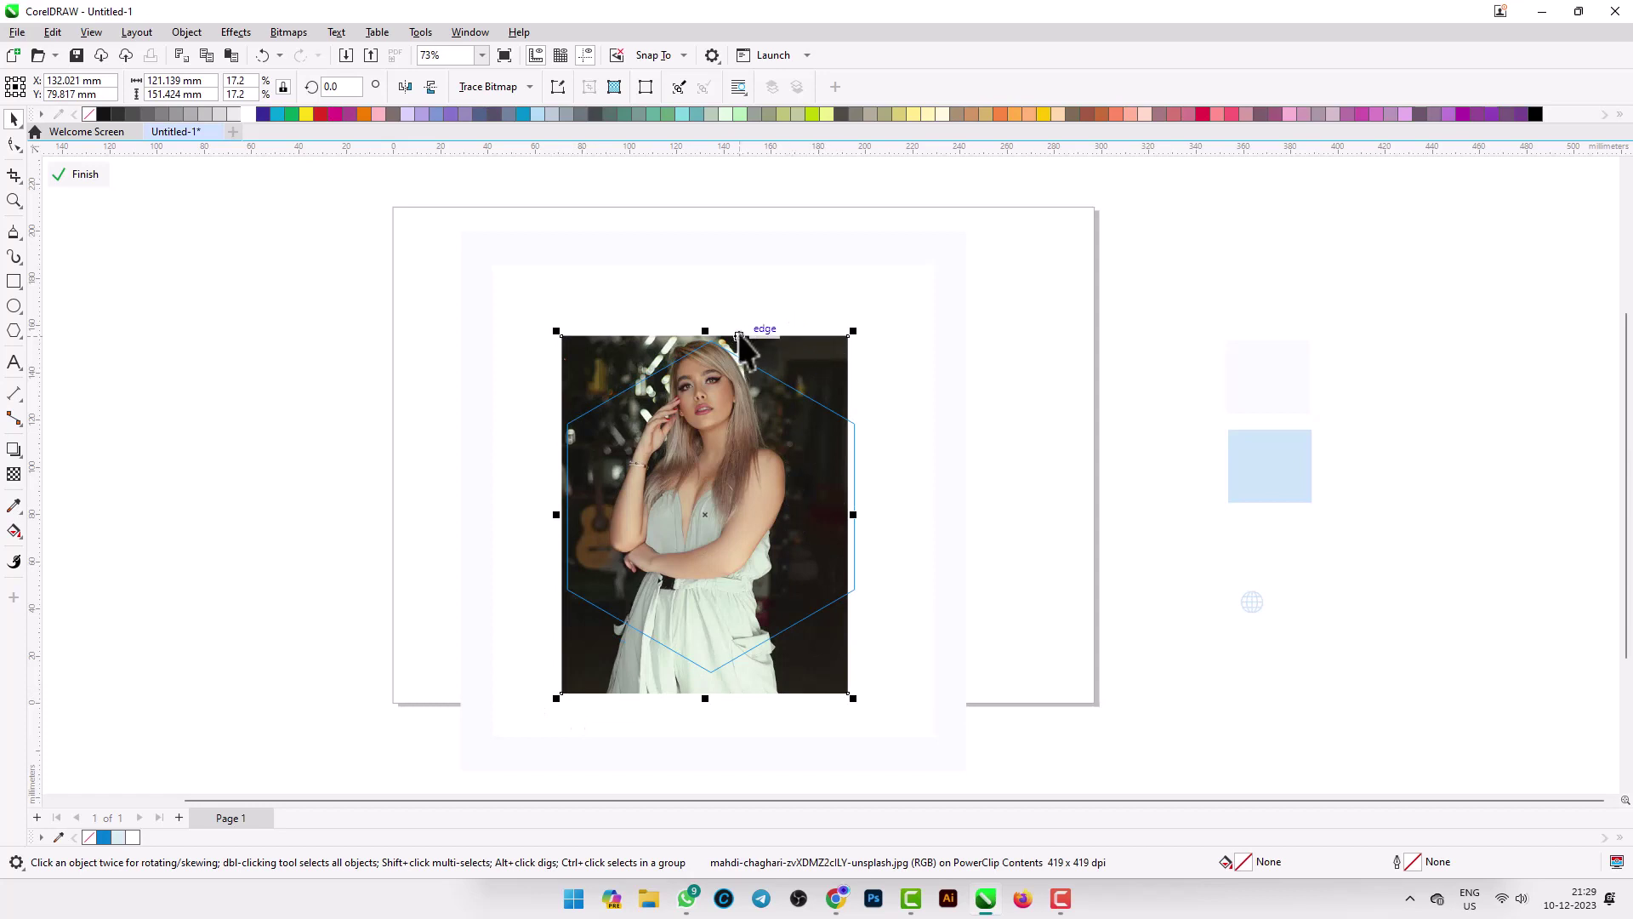
Nudge the clipped portrait down by about 1.2 mm, widen it to about 126 mm and finish editing the PowerClip.
key("Down")
key("Down")
key("Down")
key("Down")
key("Down")
key("Down")
key("Down")
key("Down")
key("Down")
key("Down")
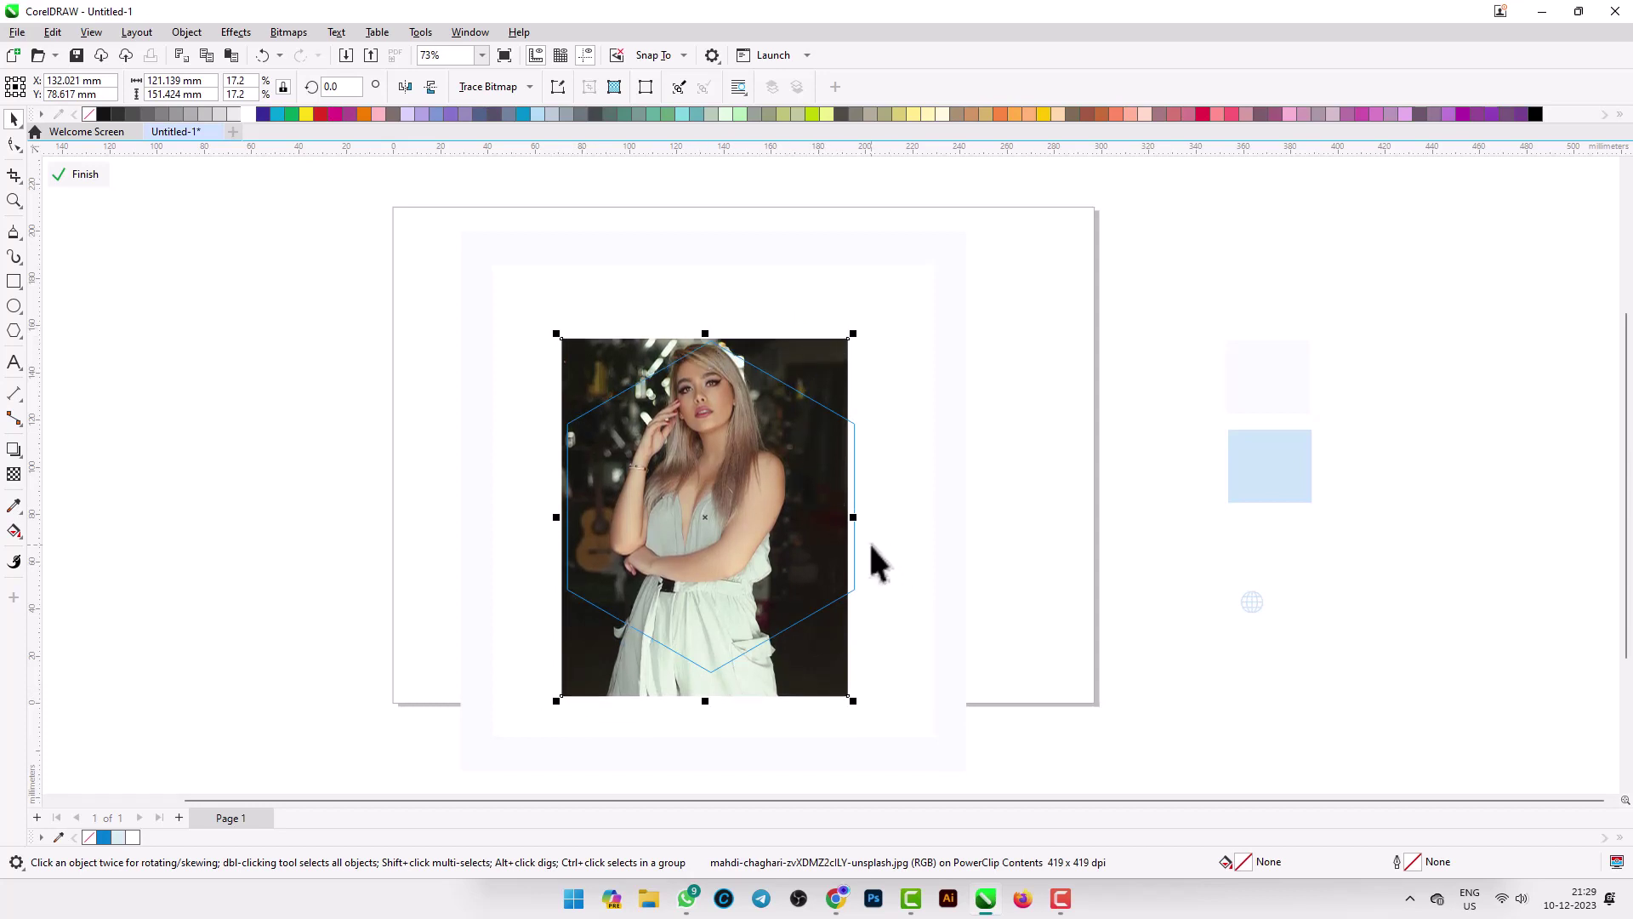
scroll(870, 542, "up", 1)
left_click_drag(850, 512, 869, 516)
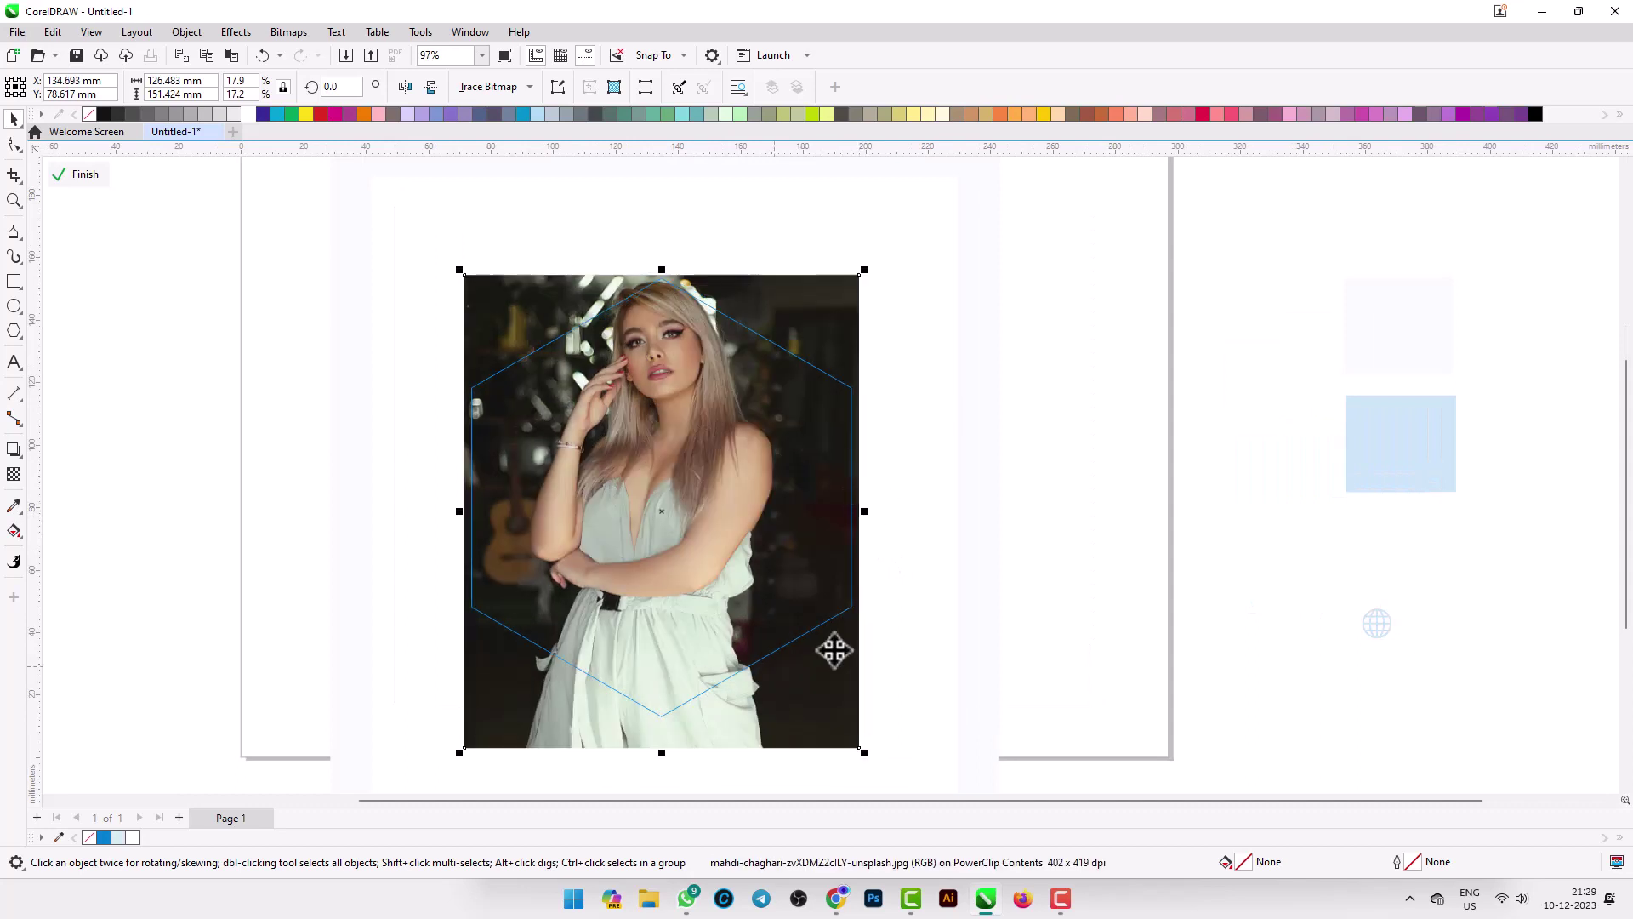
left_click(72, 174)
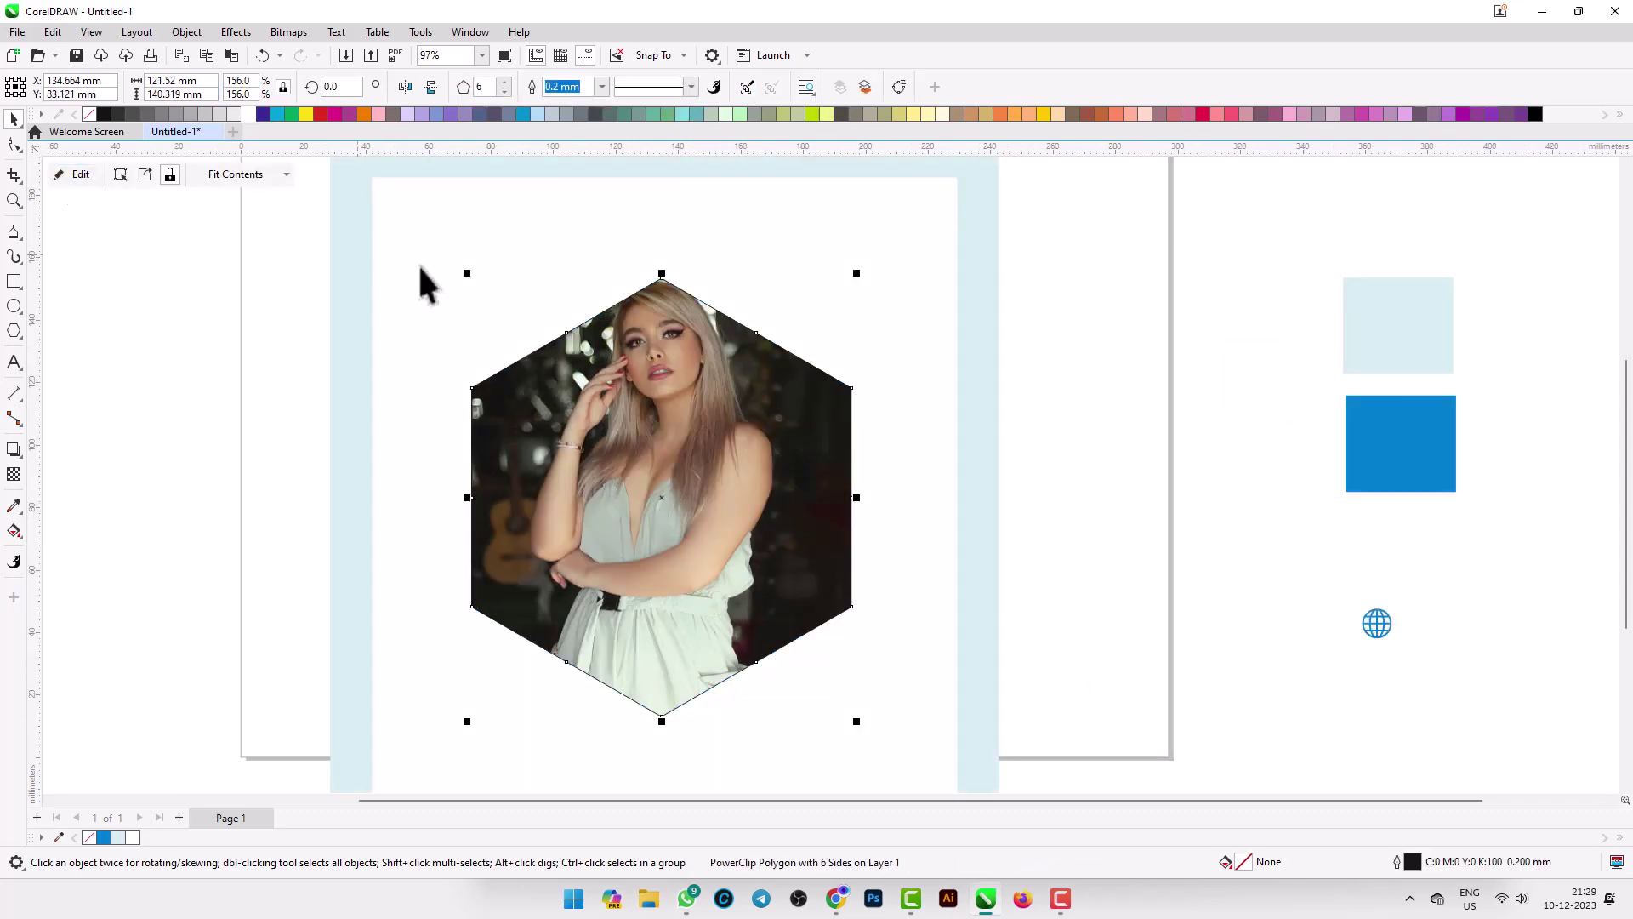
Reopen the PowerClip contents, shift the portrait slightly right and widen it to about 129 mm to fill the hexagon.
left_click(64, 178)
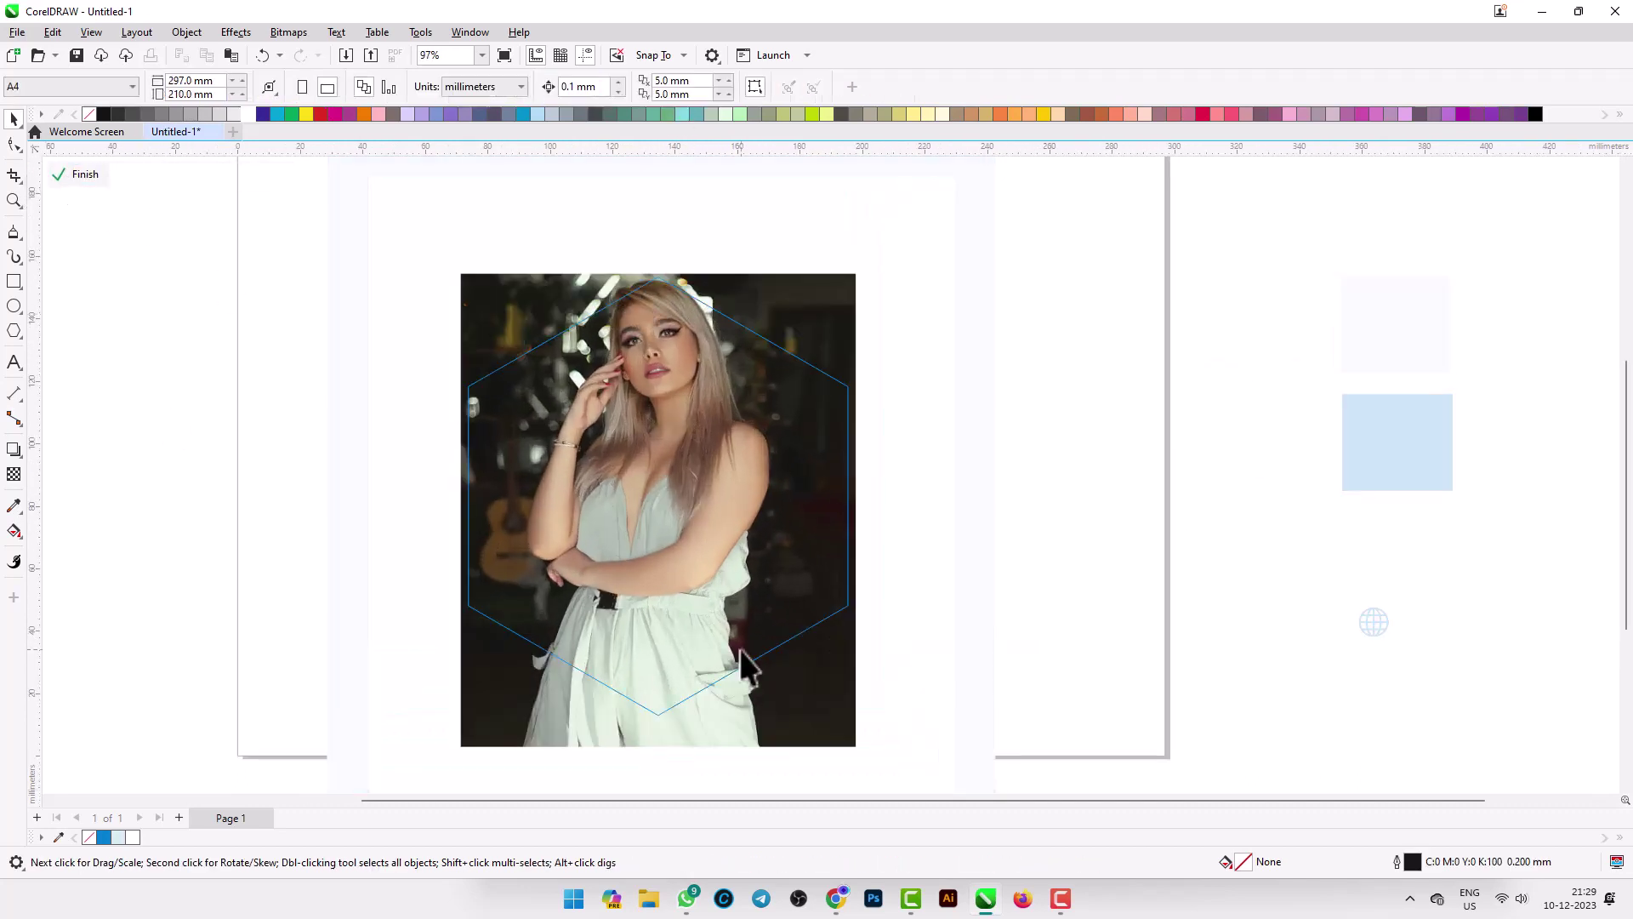
left_click_drag(718, 534, 729, 537)
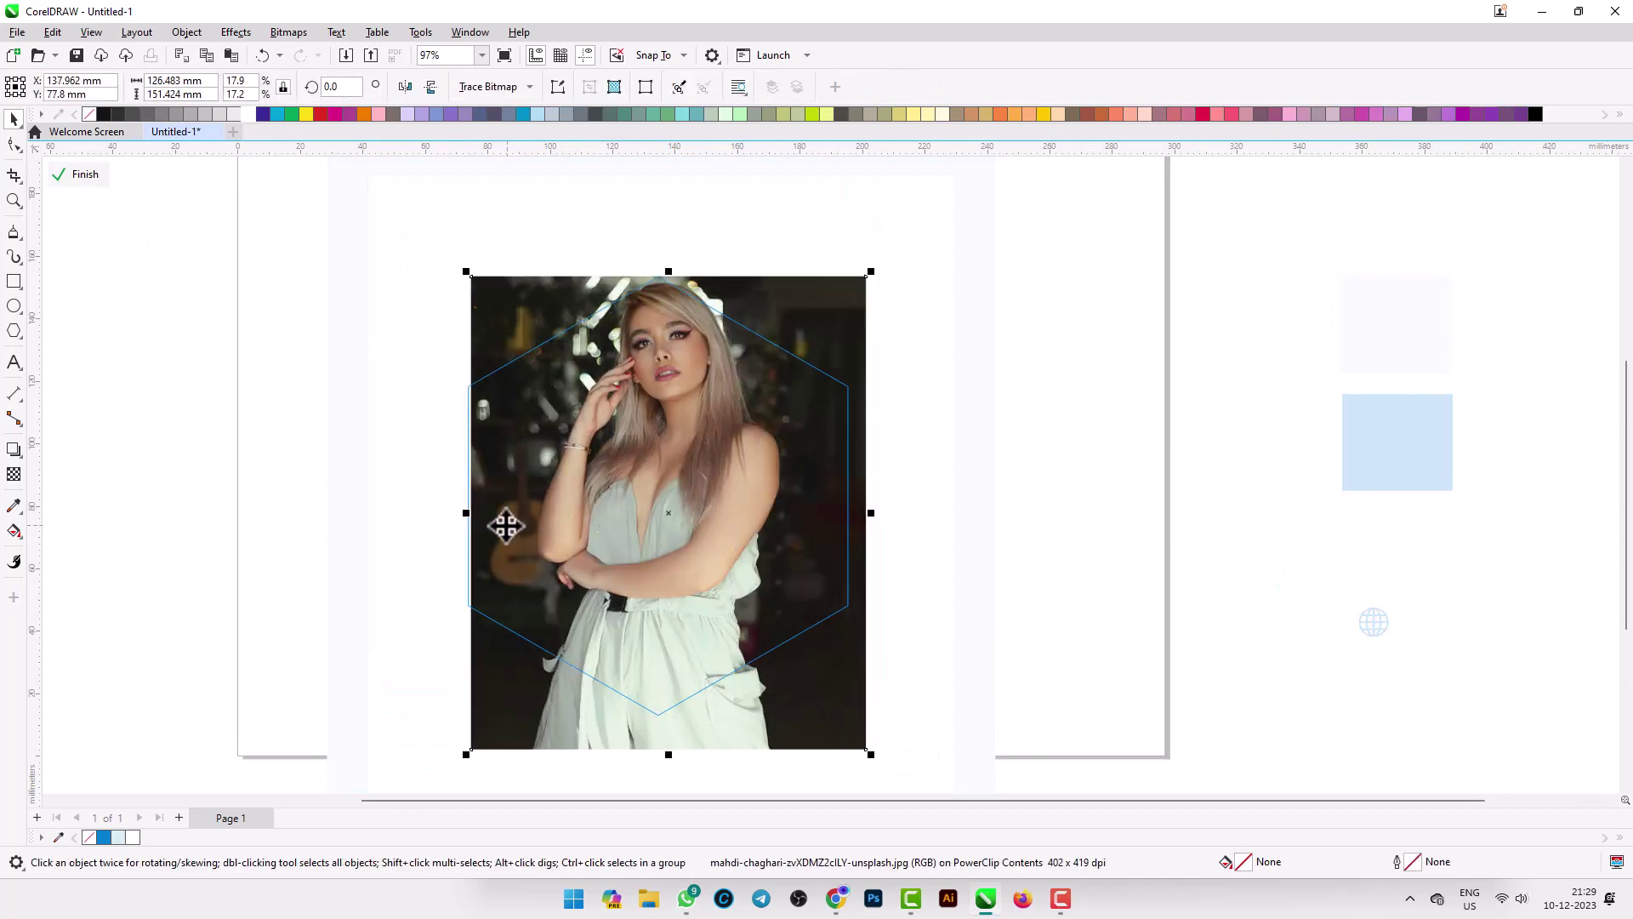
scroll(500, 518, "up", 1)
left_click_drag(471, 513, 460, 514)
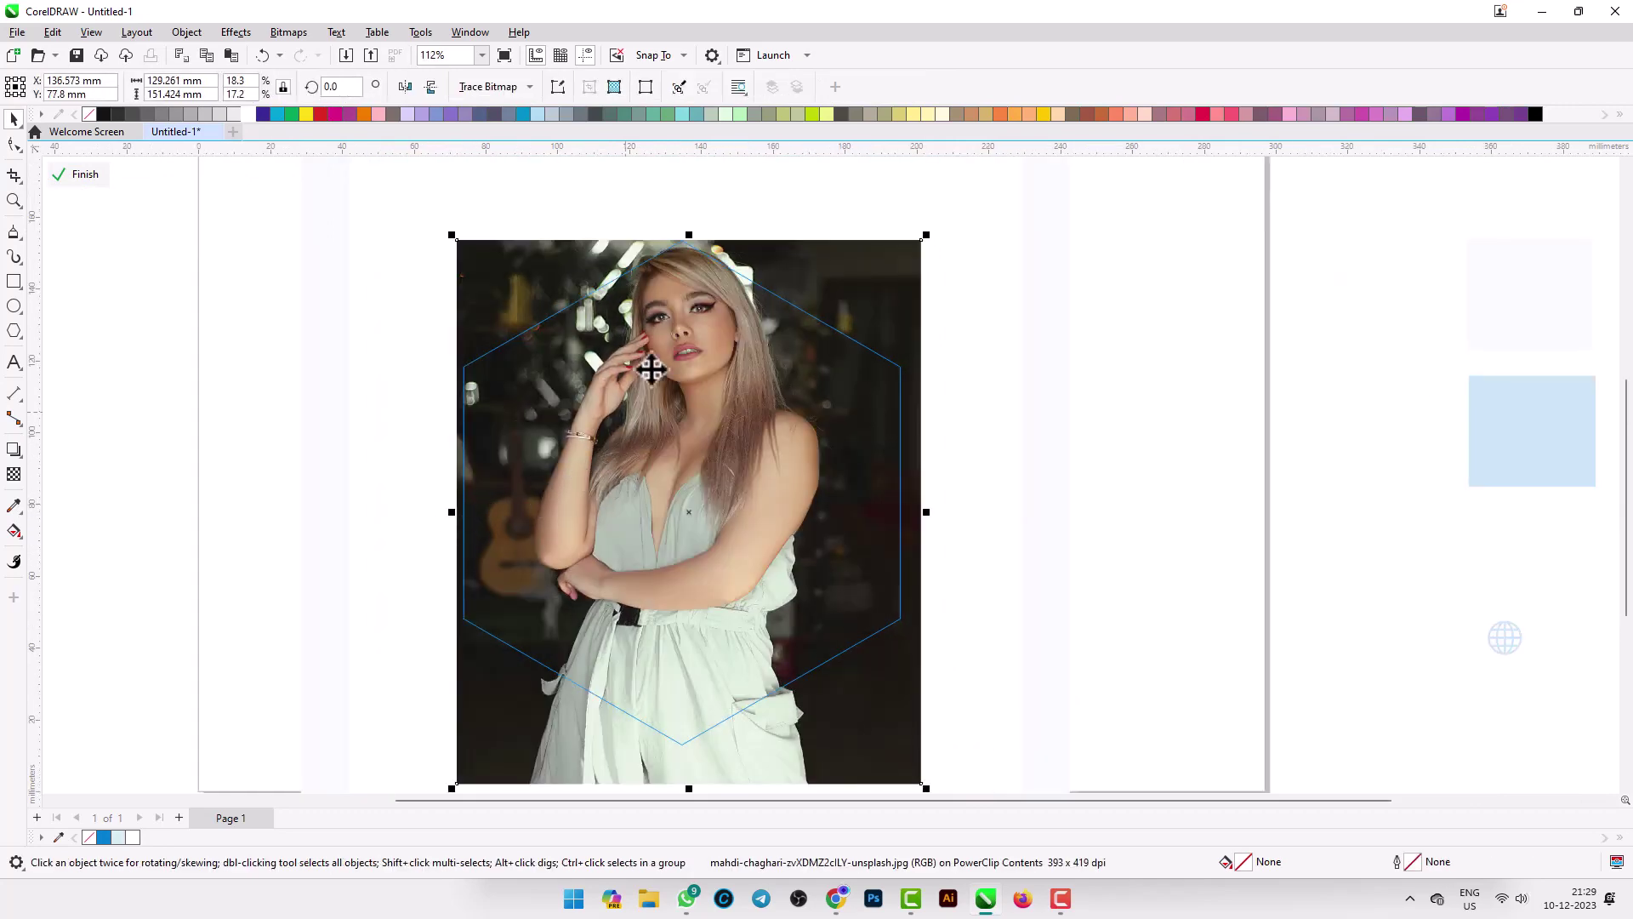
left_click(86, 176)
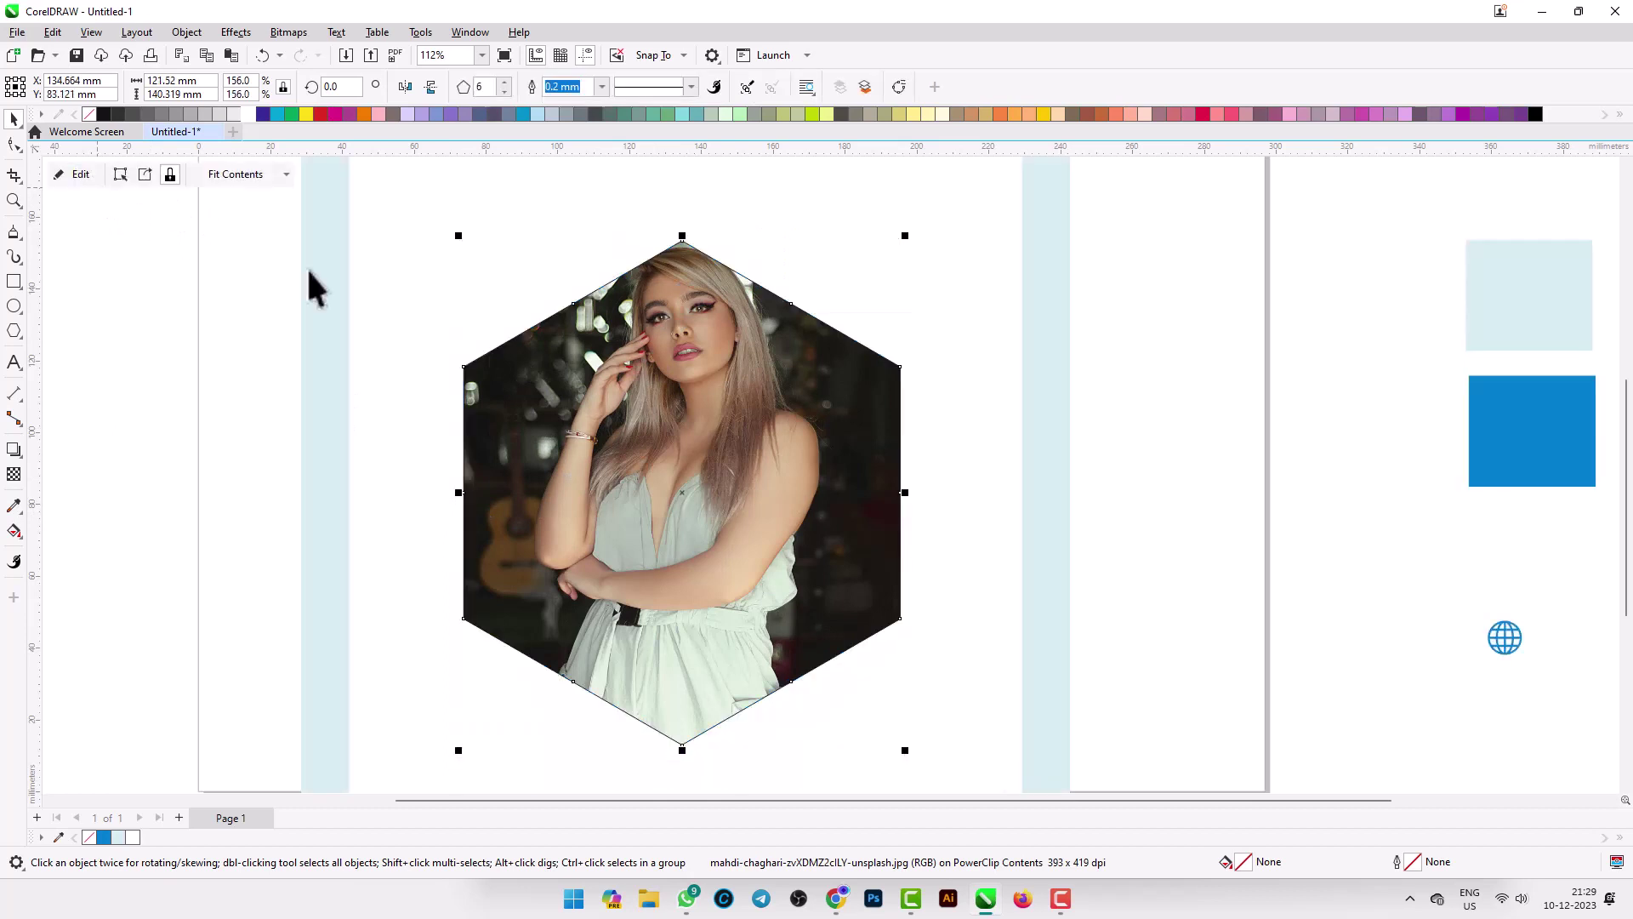
Give the portrait hexagon a white outline 4.0 mm wide.
scroll(523, 324, "down", 2)
scroll(660, 410, "down", 2)
left_click(240, 414)
left_click(691, 412)
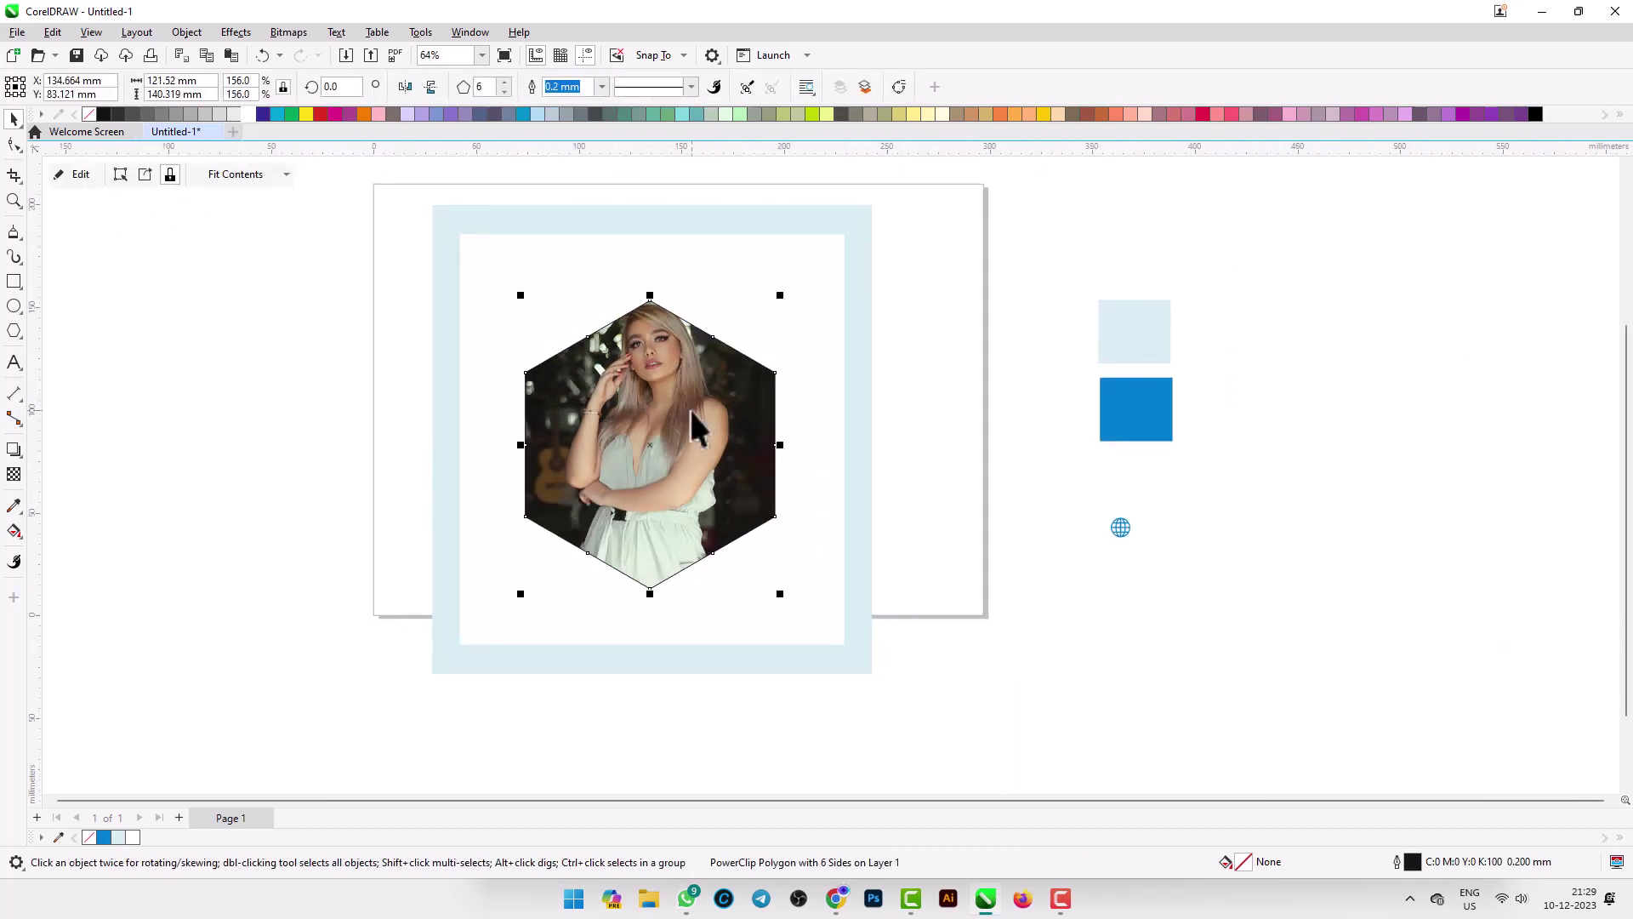
left_click(602, 86)
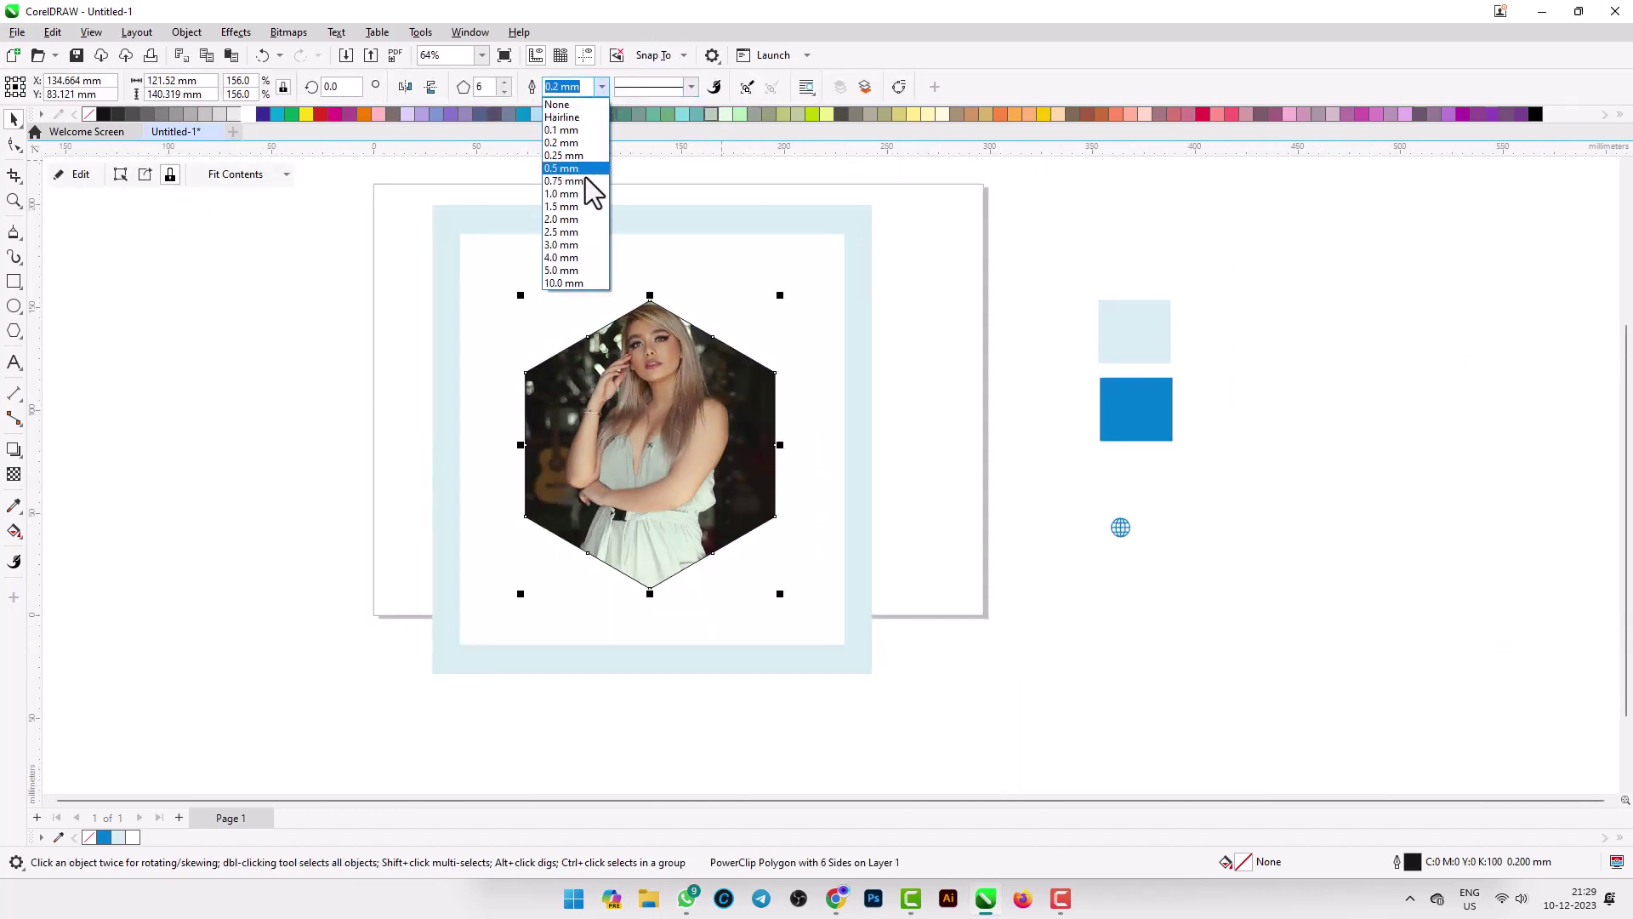
left_click(566, 277)
right_click(248, 116)
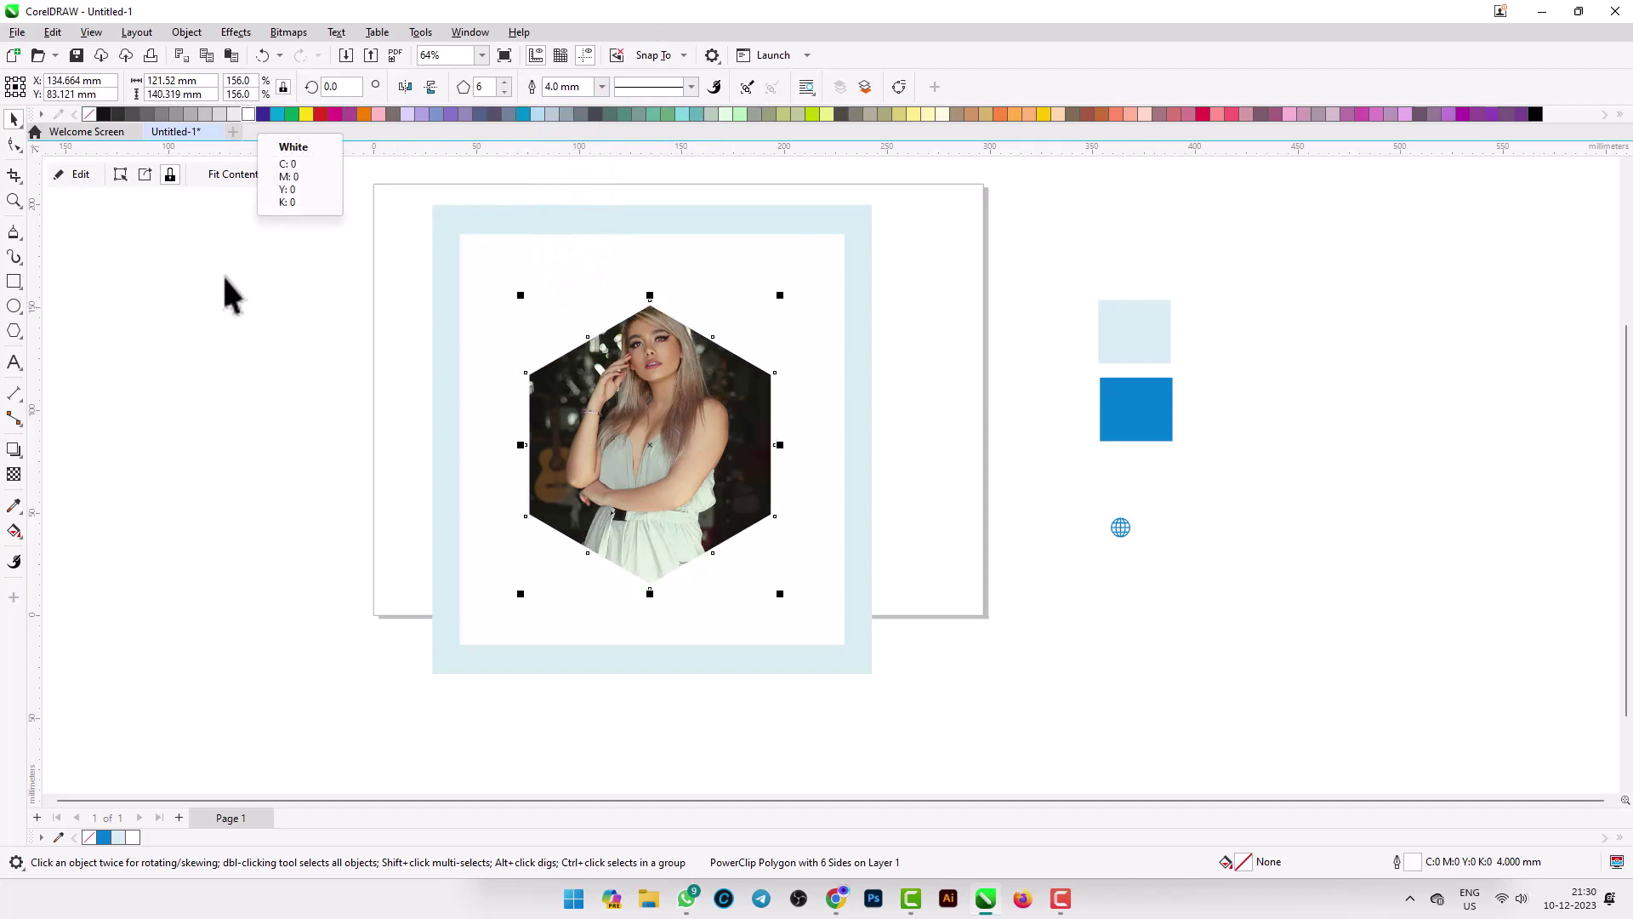
Reduce the portrait hexagon's outline width to 3.0 mm.
left_click(602, 87)
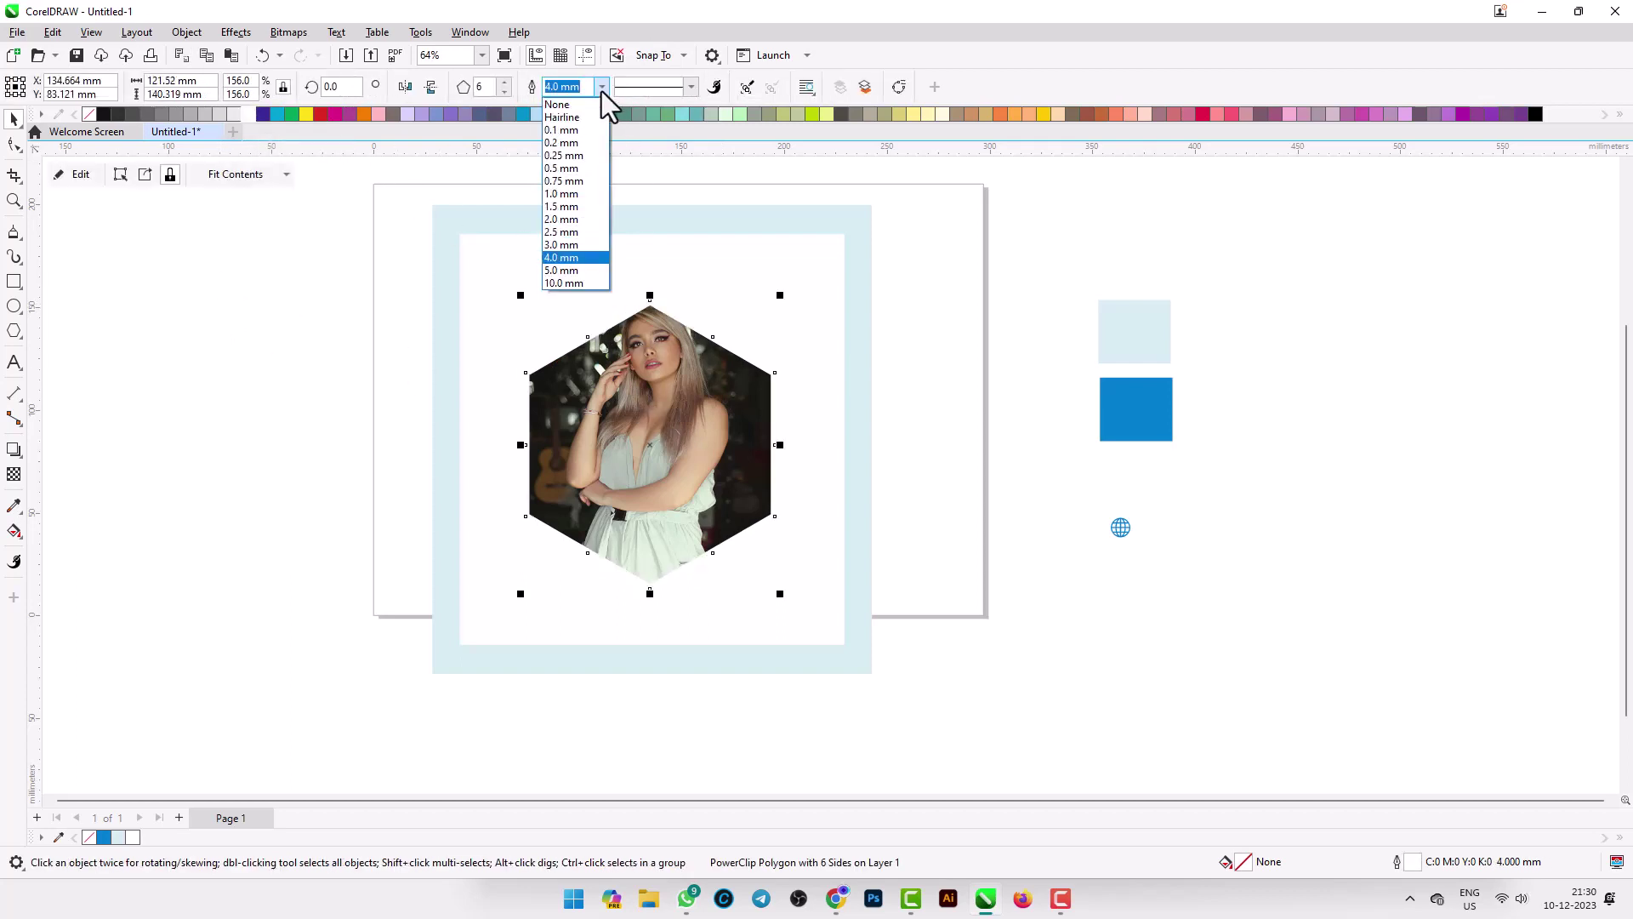
left_click(561, 257)
left_click(258, 396)
scroll(640, 376, "down", 1)
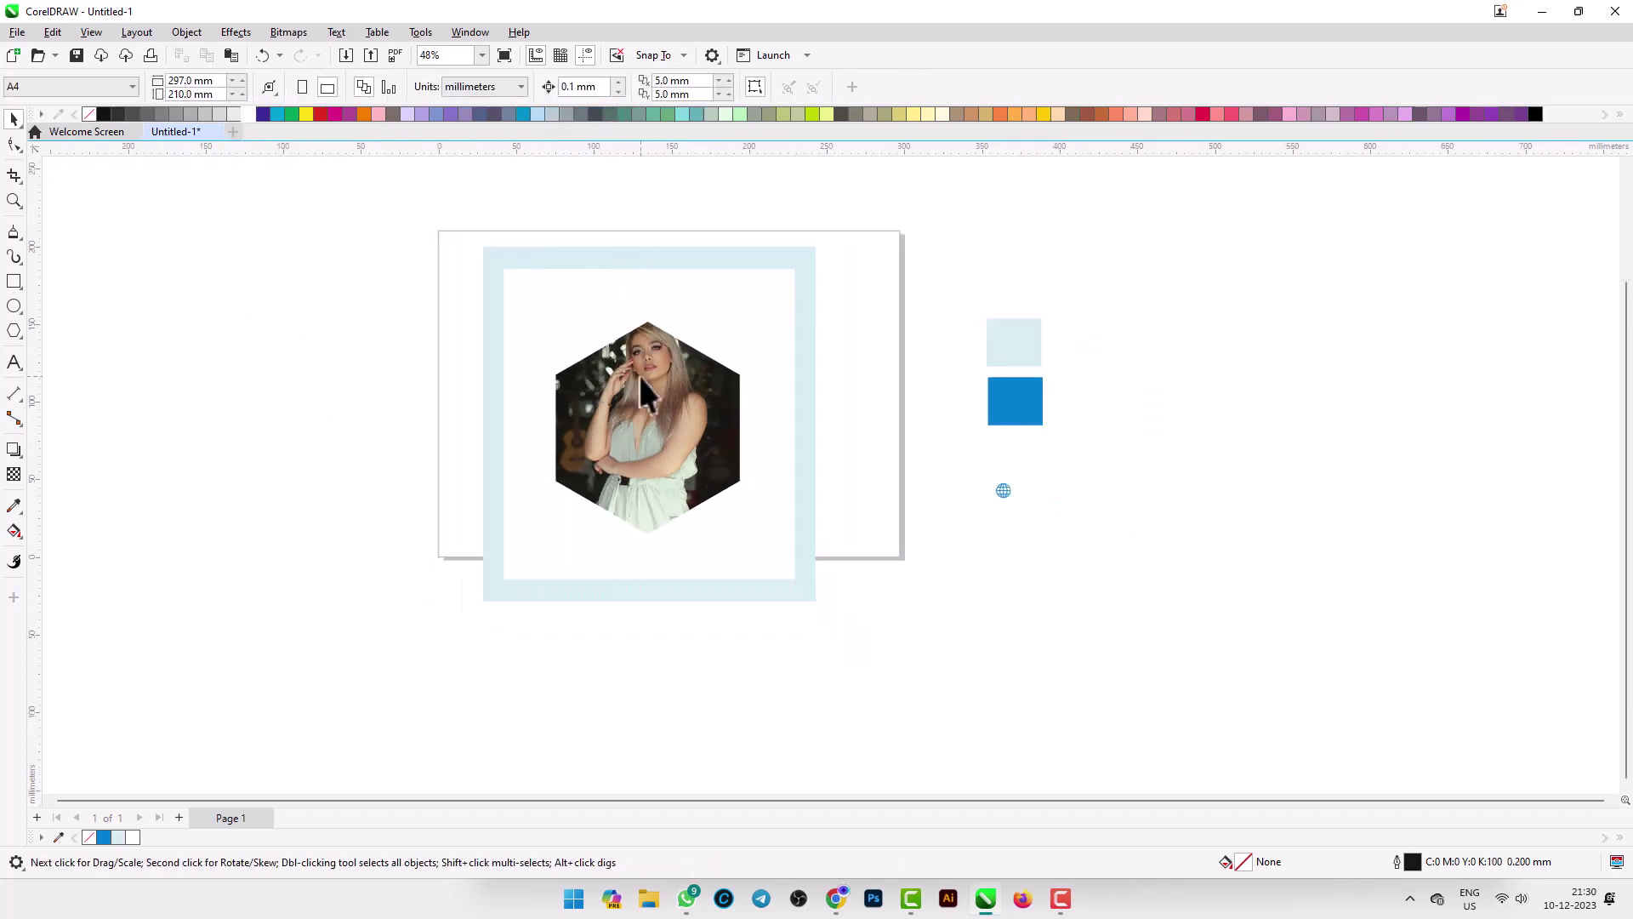
left_click(640, 376)
scroll(640, 376, "down", 1)
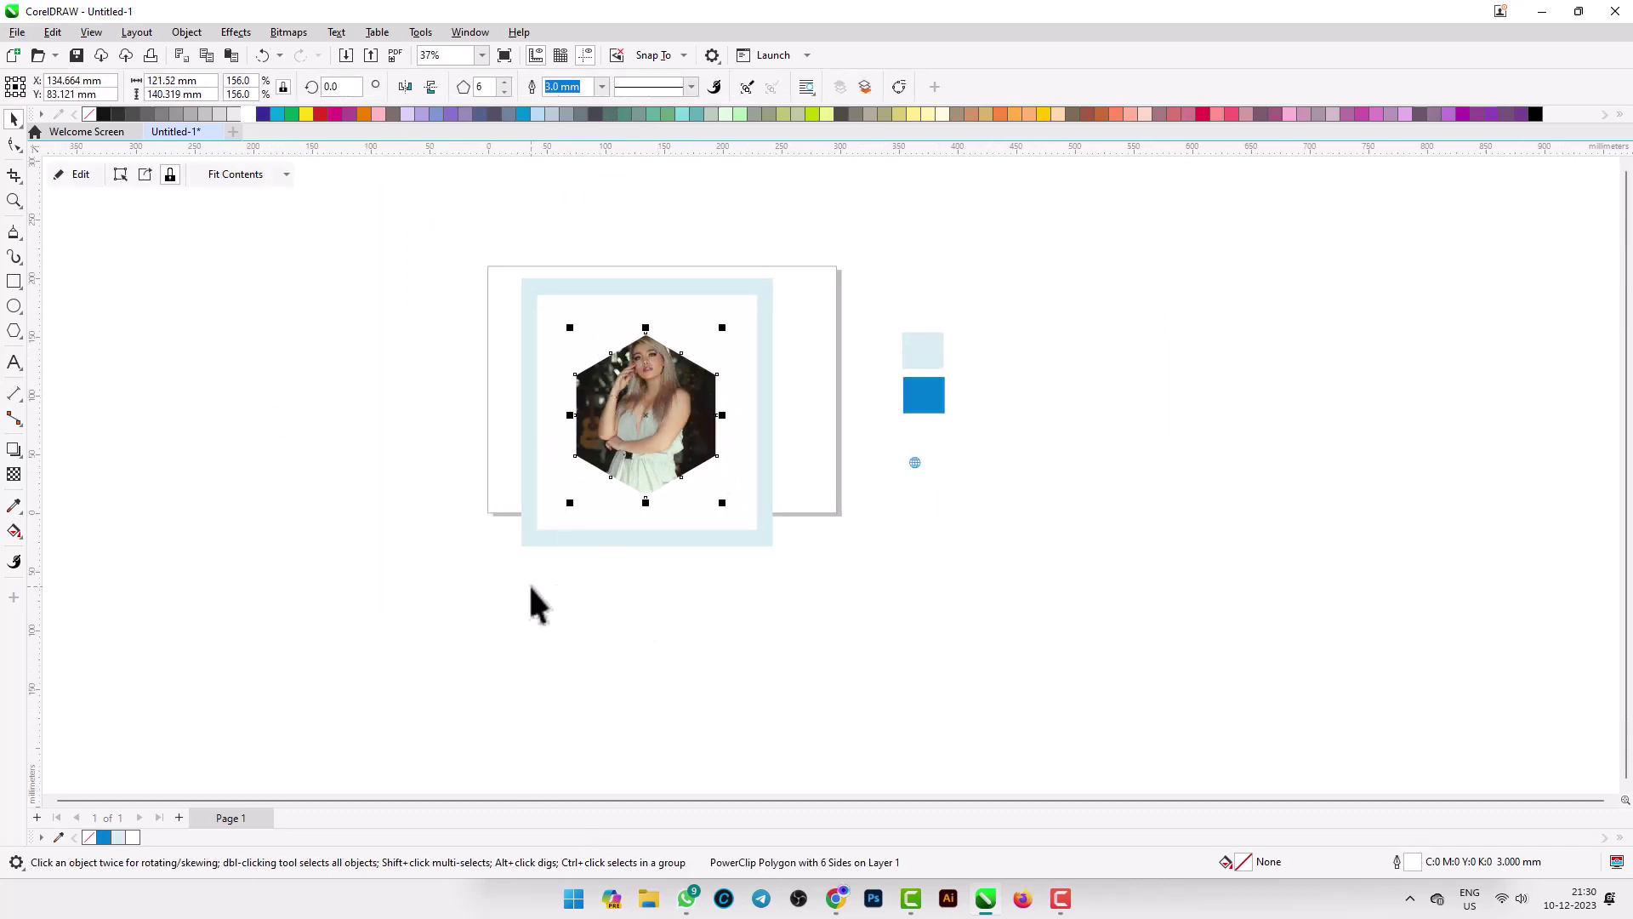
left_click(307, 306)
Draw a rectangle about 80 × 150 mm beside the page and move it over the portrait hexagon, starting at the white panel's upper edge.
left_click(14, 282)
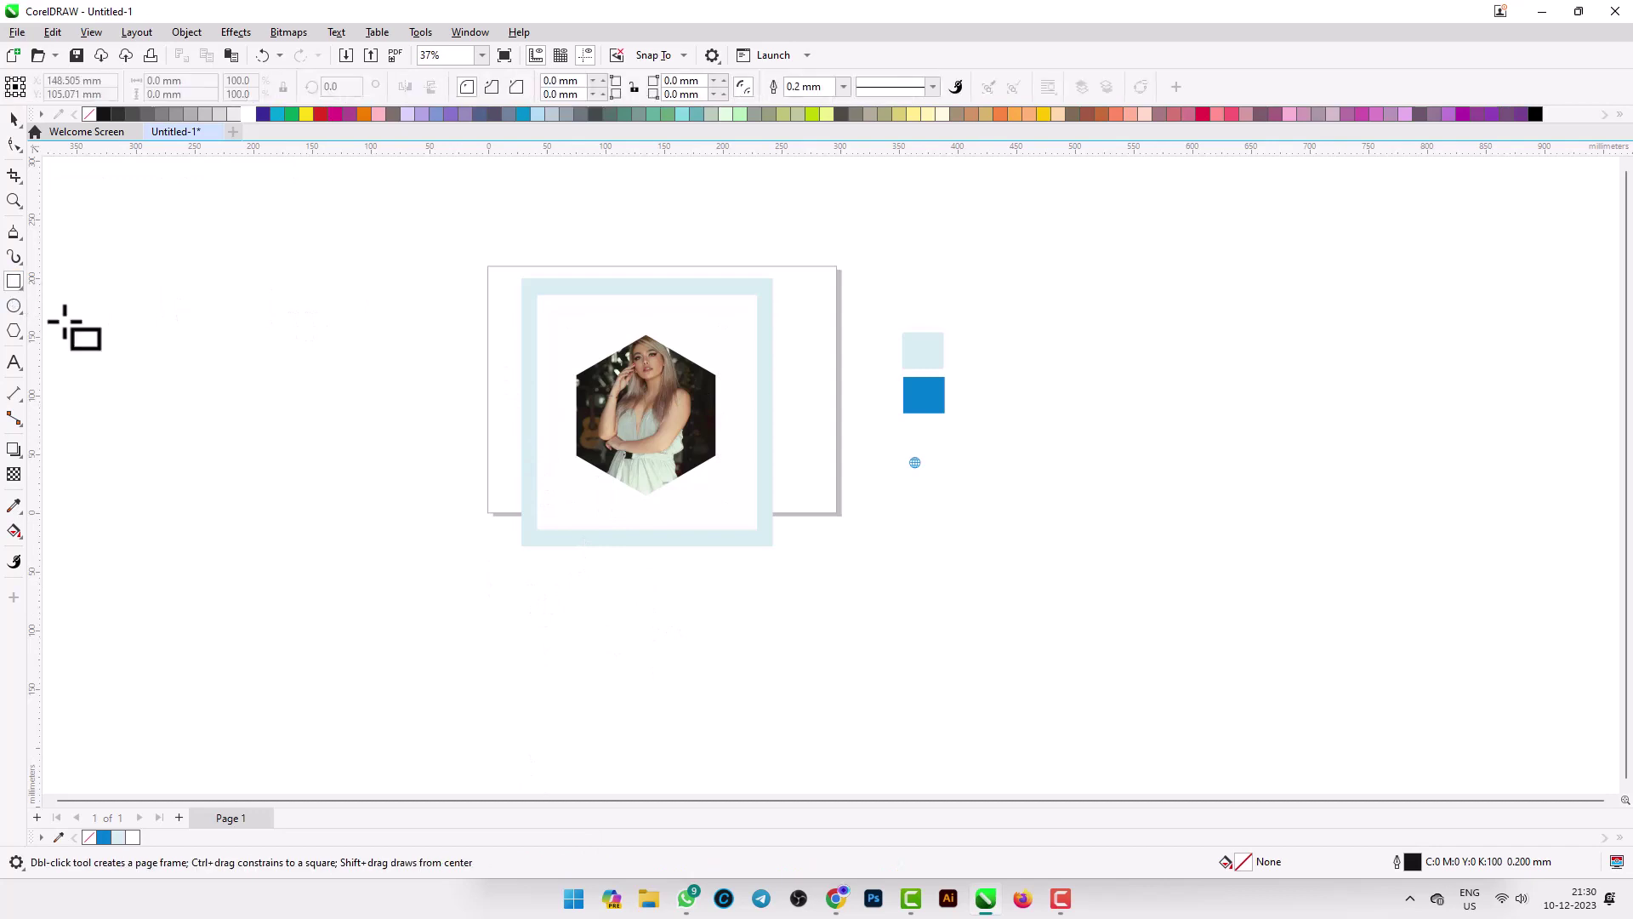
left_click_drag(296, 295, 391, 472)
left_click(12, 120)
left_click_drag(343, 384, 645, 385)
Shrink the rectangle to about 49 × 48 mm so it spans from the white panel's upper edge to the hexagon's top.
scroll(648, 375, "up", 2)
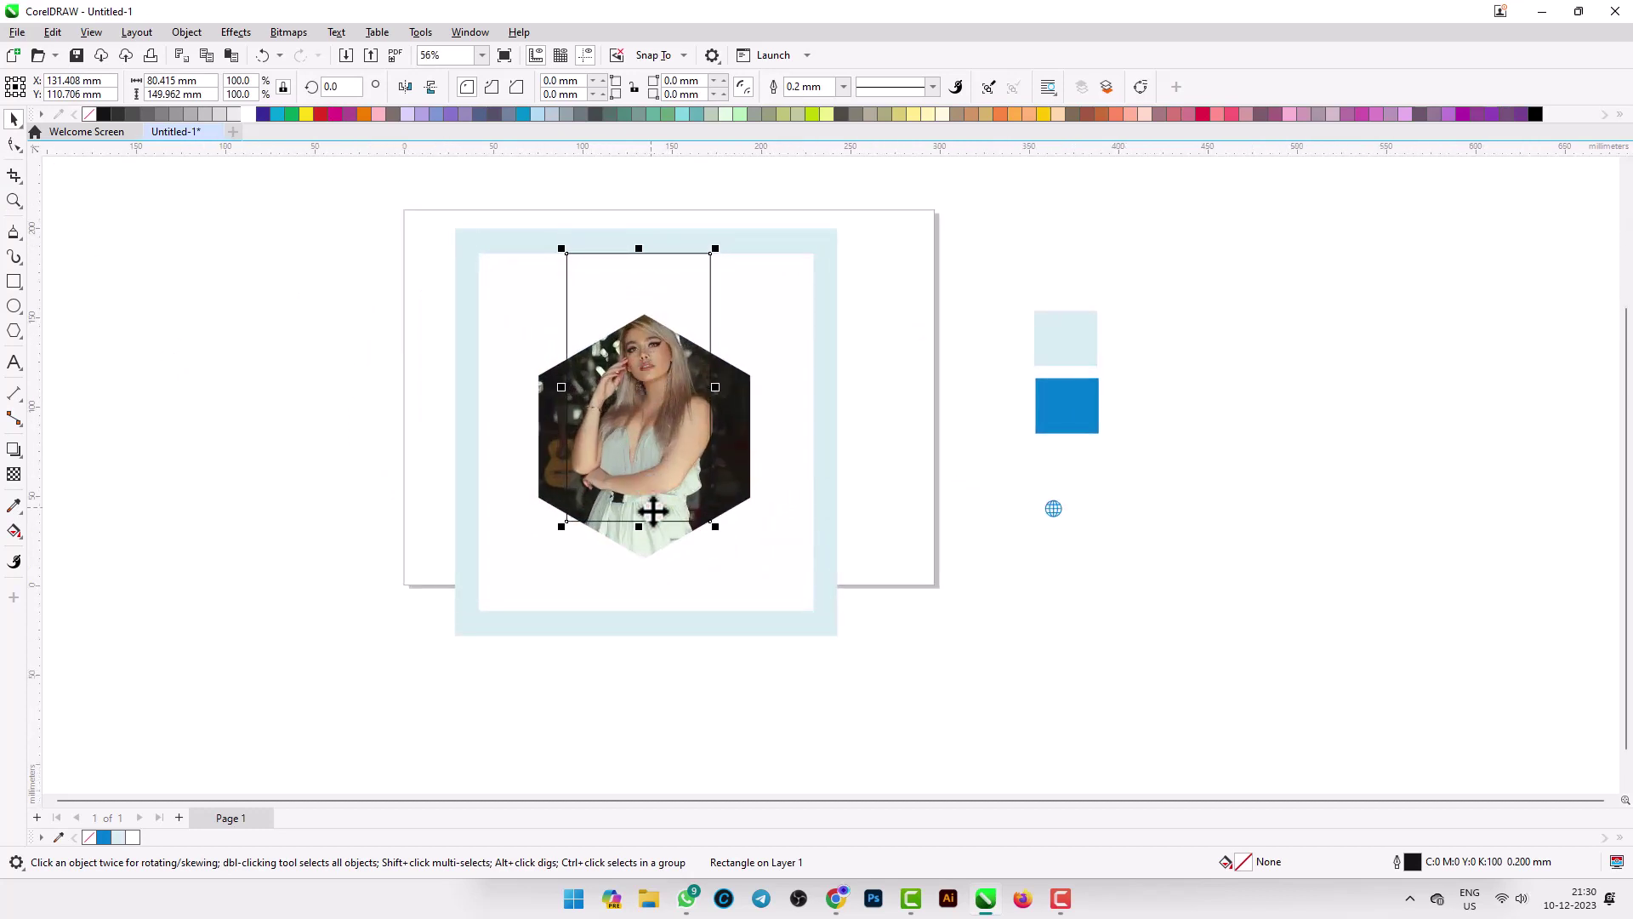
left_click_drag(641, 524, 641, 338)
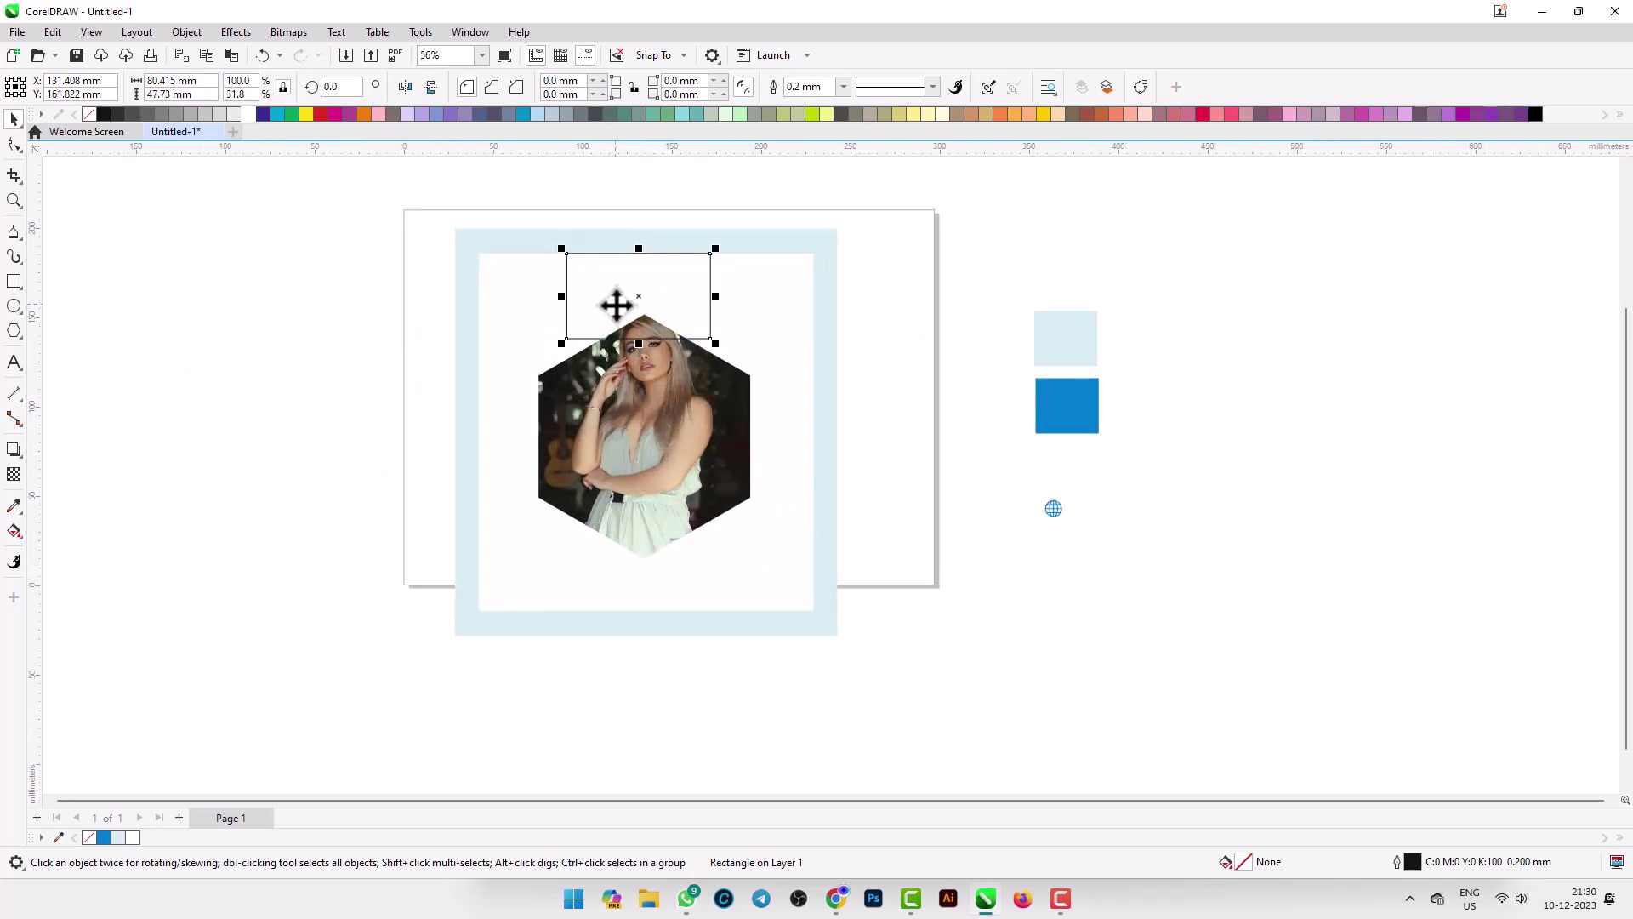
scroll(623, 308, "up", 2)
left_click_drag(534, 295, 583, 302)
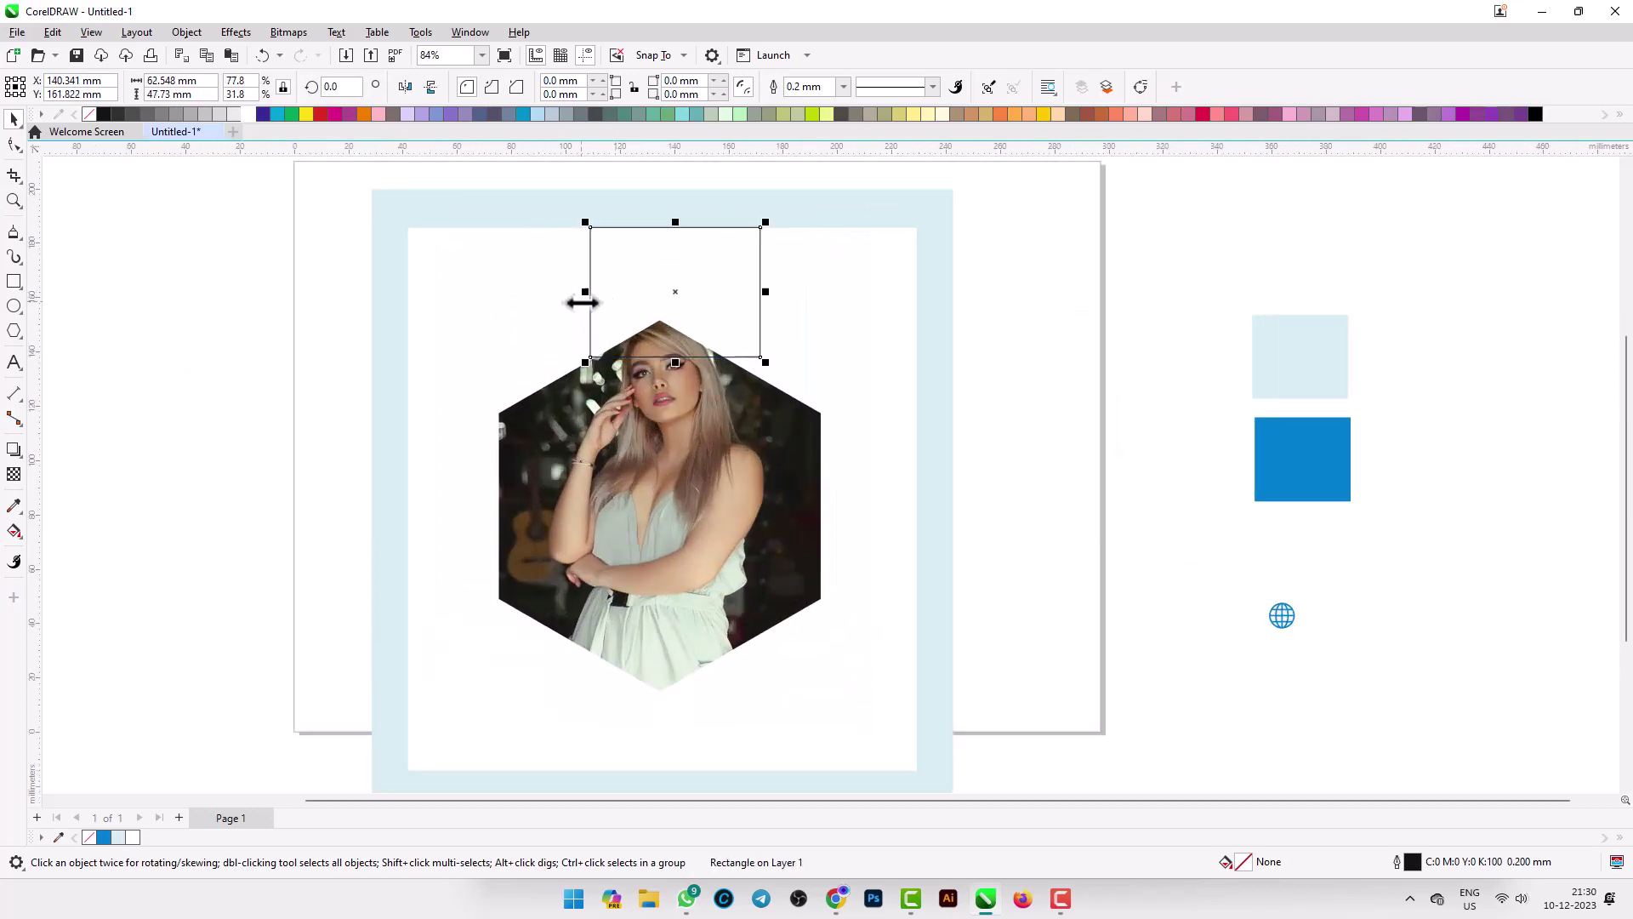
left_click_drag(765, 293, 733, 302)
left_click(68, 465)
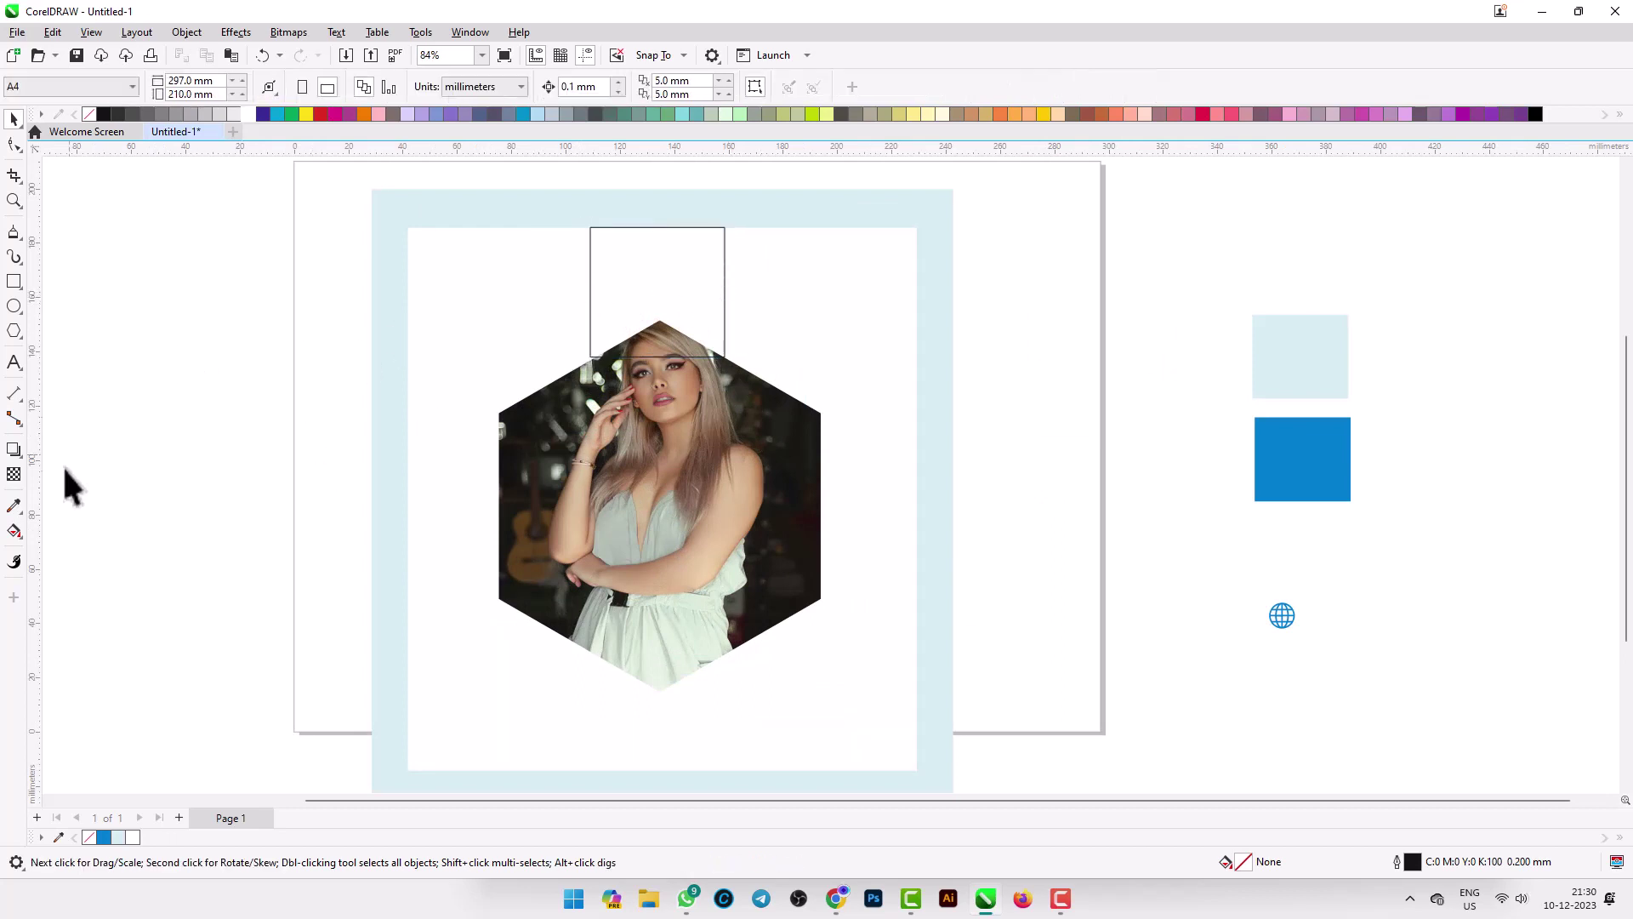
Fill the small rectangle with the blue sampled from the reference swatch and remove its outline.
left_click(13, 505)
left_click(1285, 438)
left_click(690, 287)
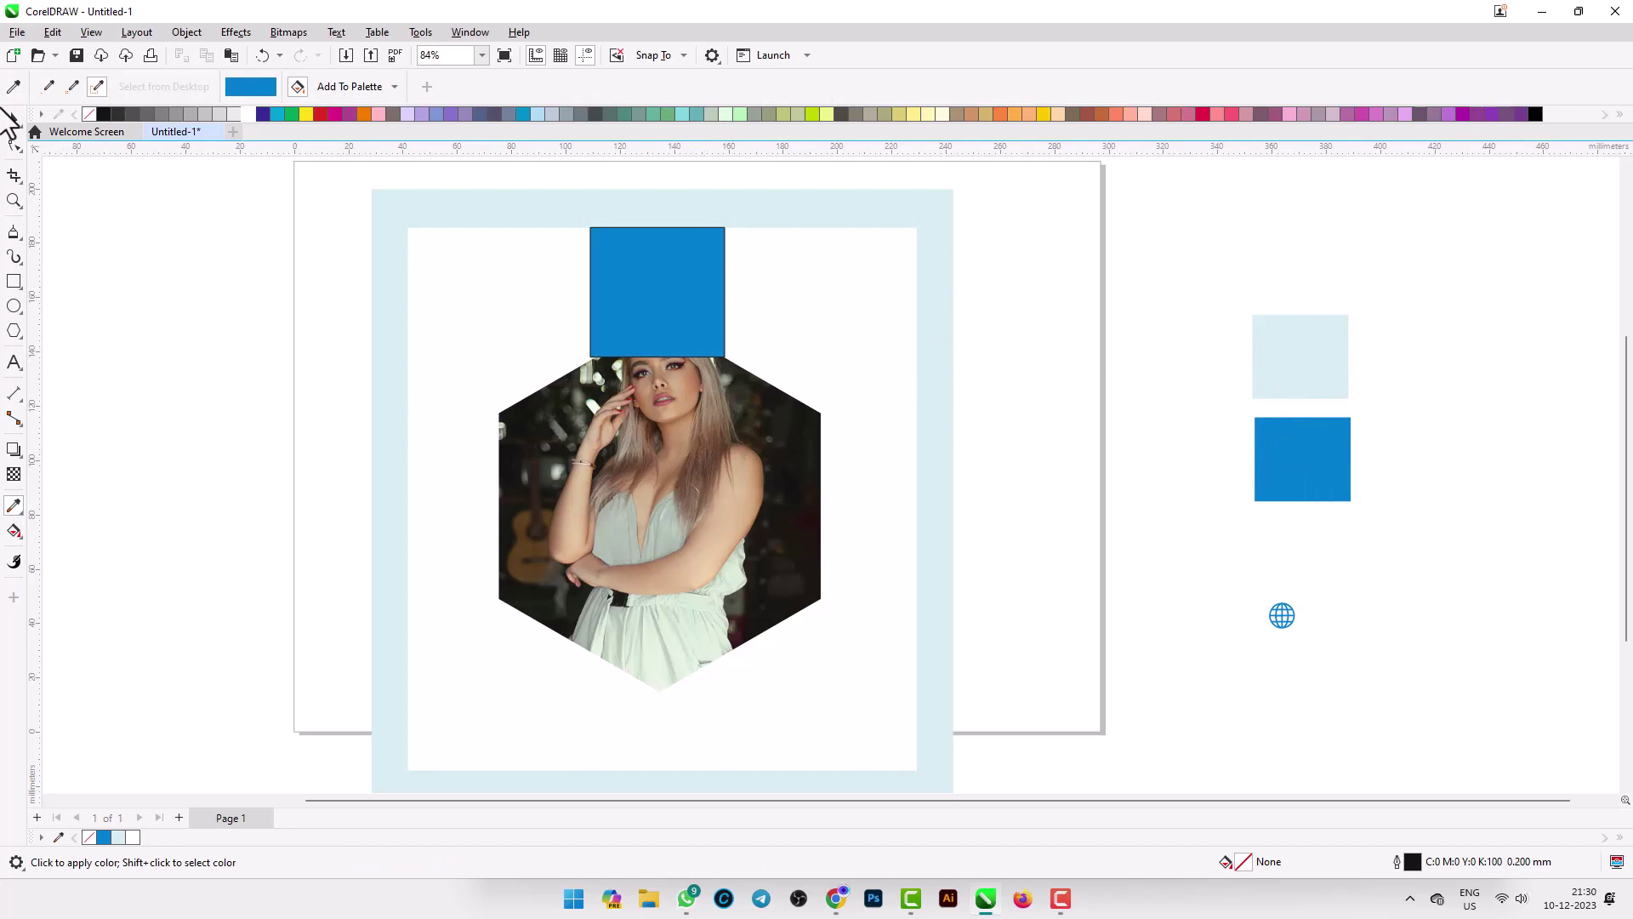
left_click(12, 119)
left_click(715, 252)
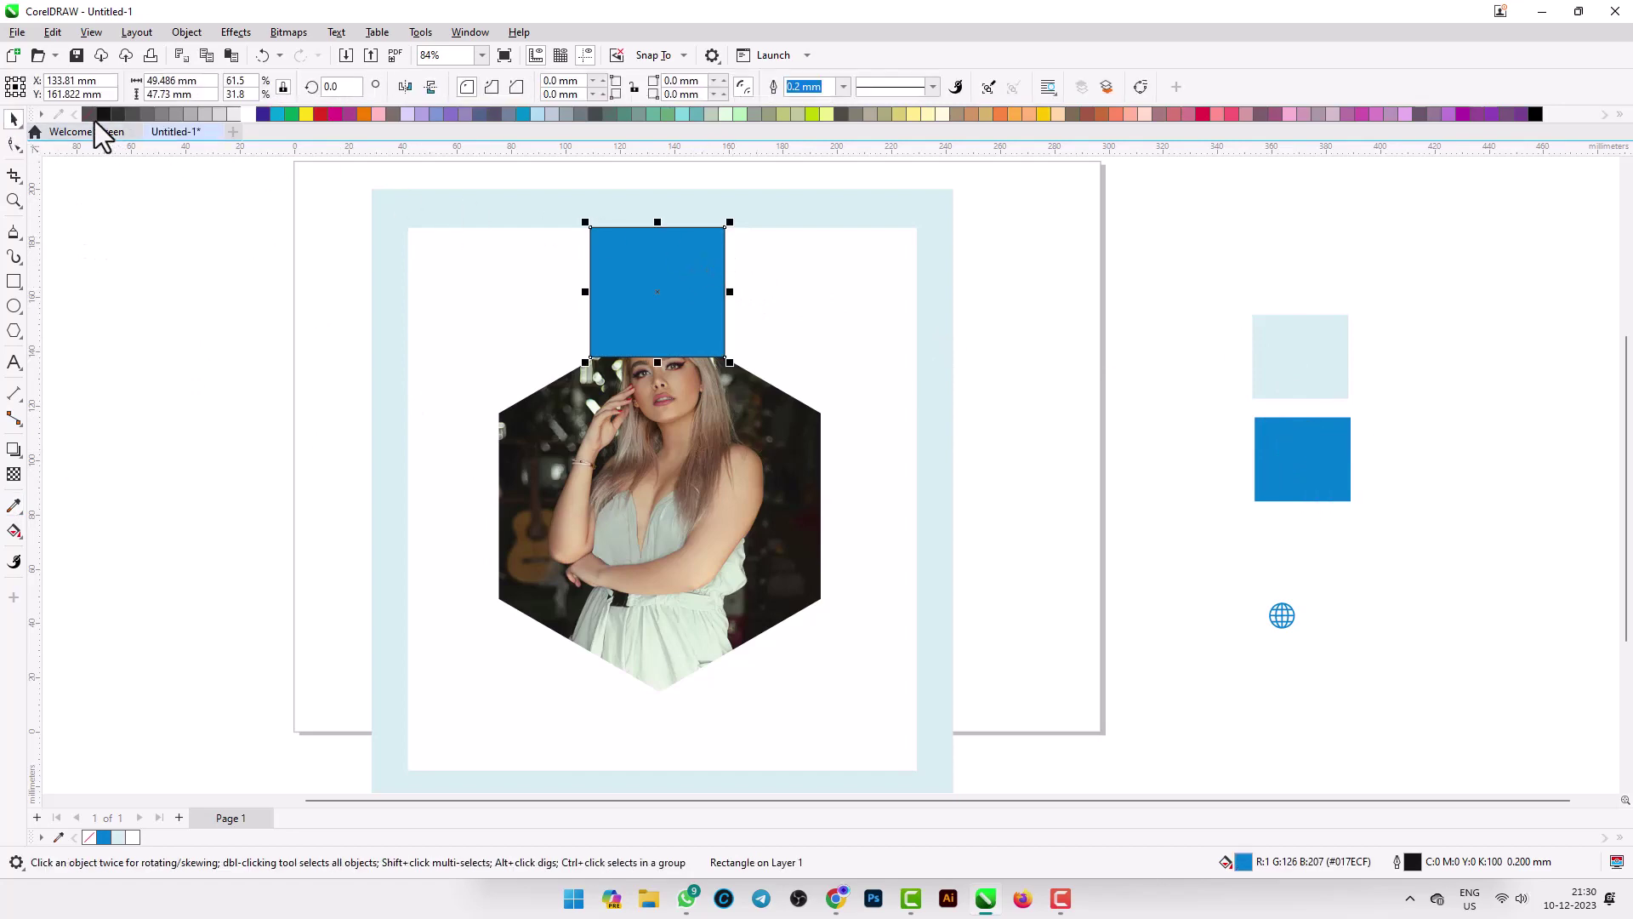
left_click(102, 199)
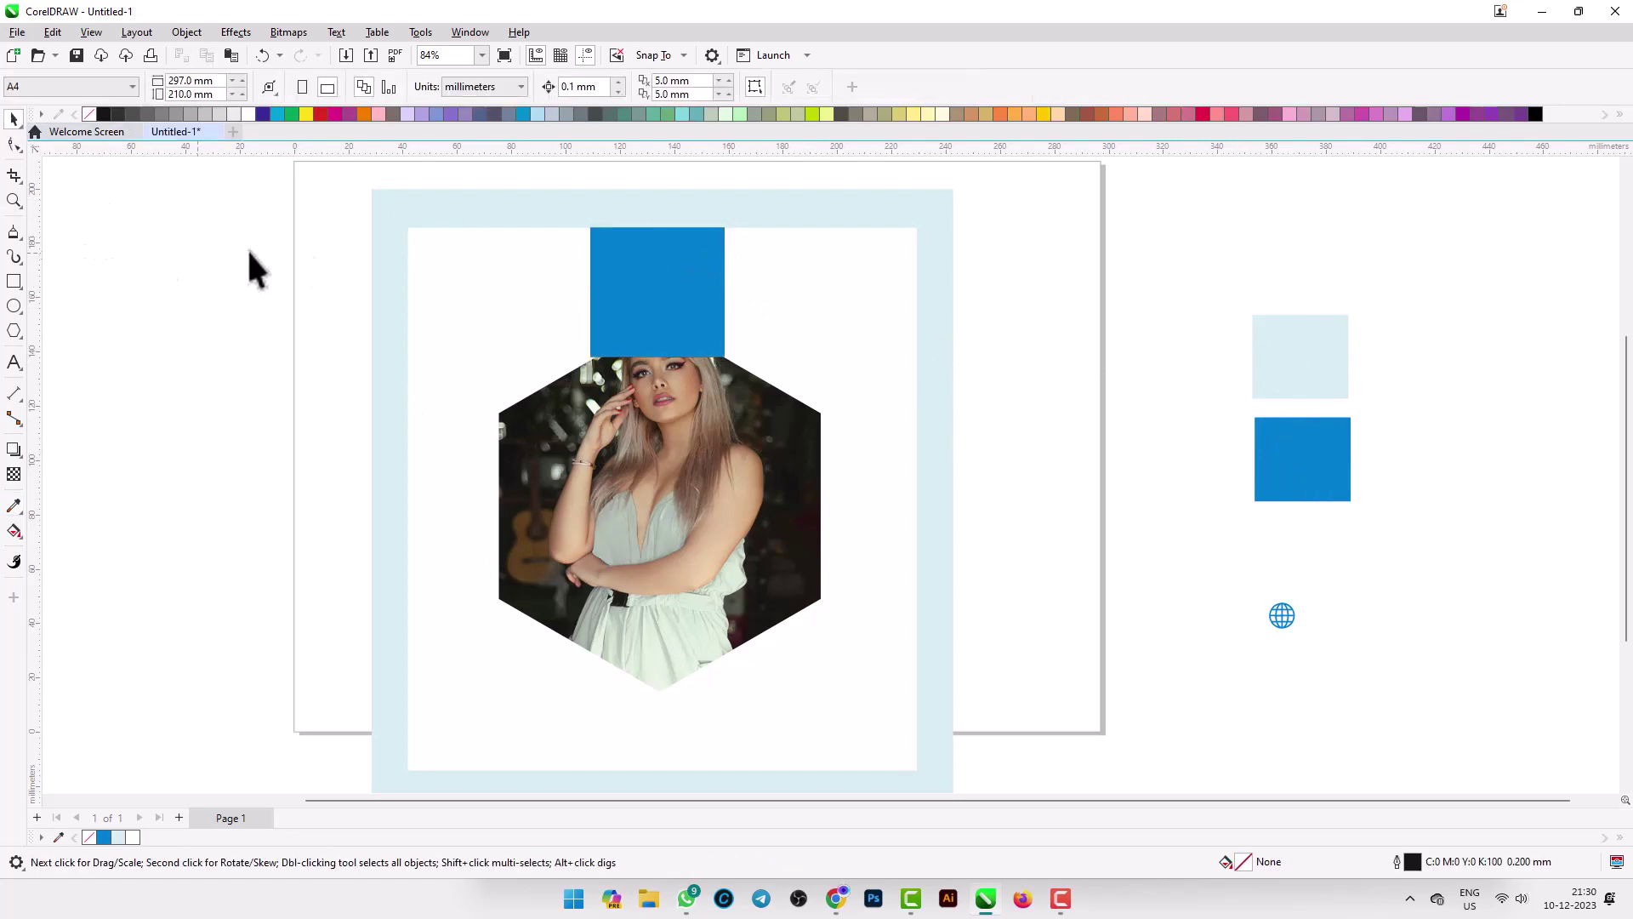
left_click(696, 263)
scroll(700, 229, "up", 6)
scroll(700, 228, "down", 7)
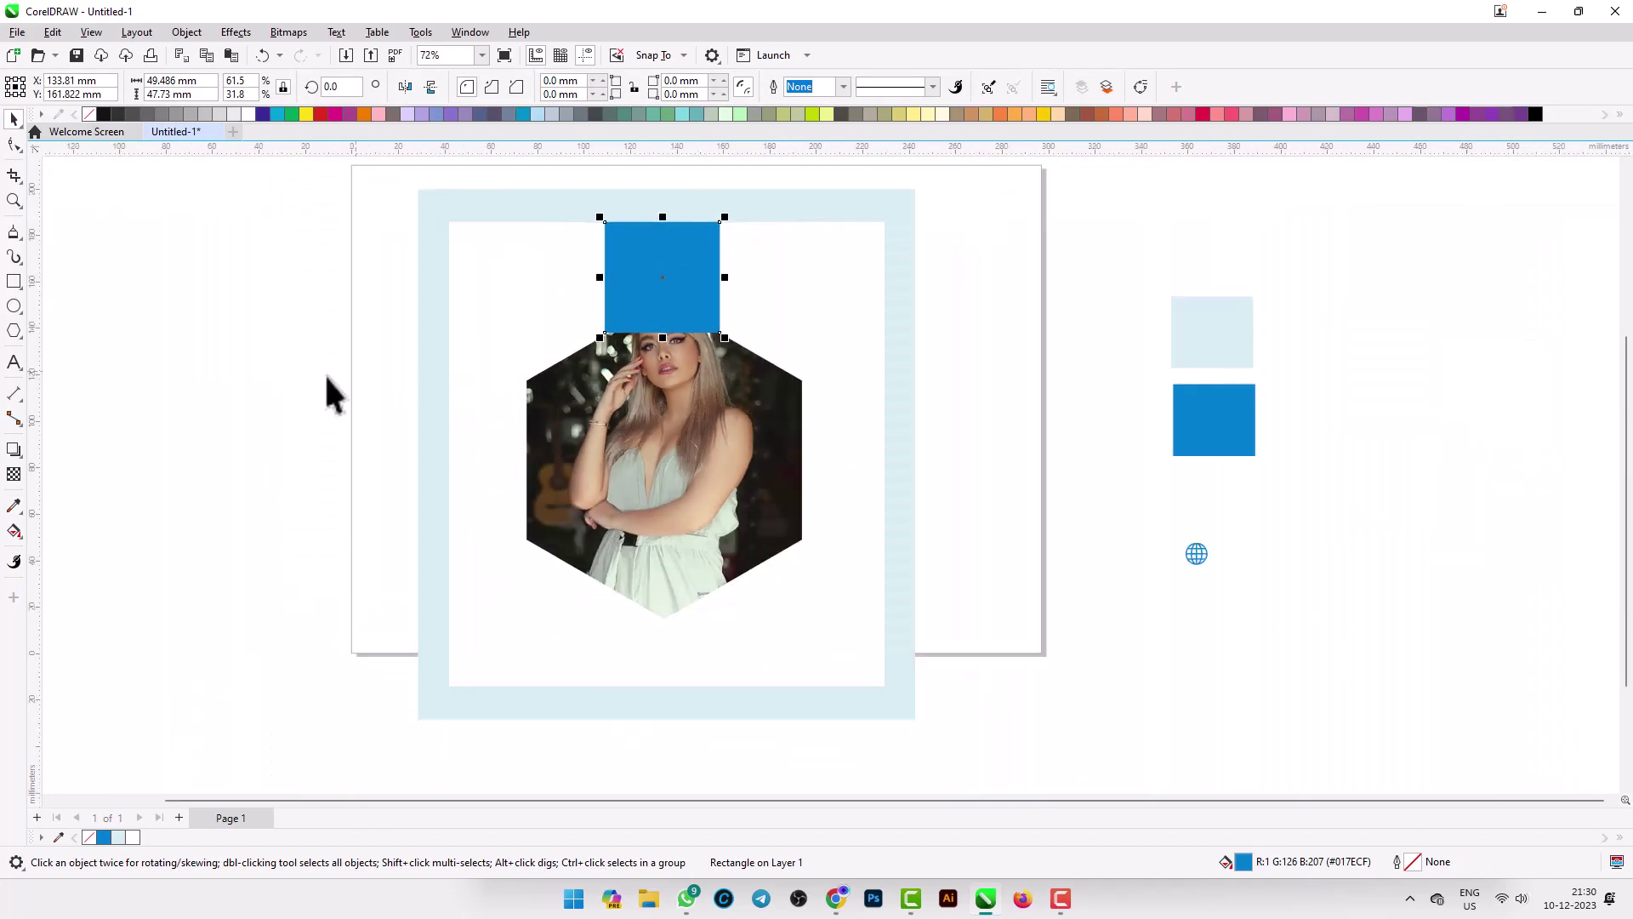
Bring the portrait hexagon in front of the blue rectangle.
left_click(212, 398)
left_click(549, 404)
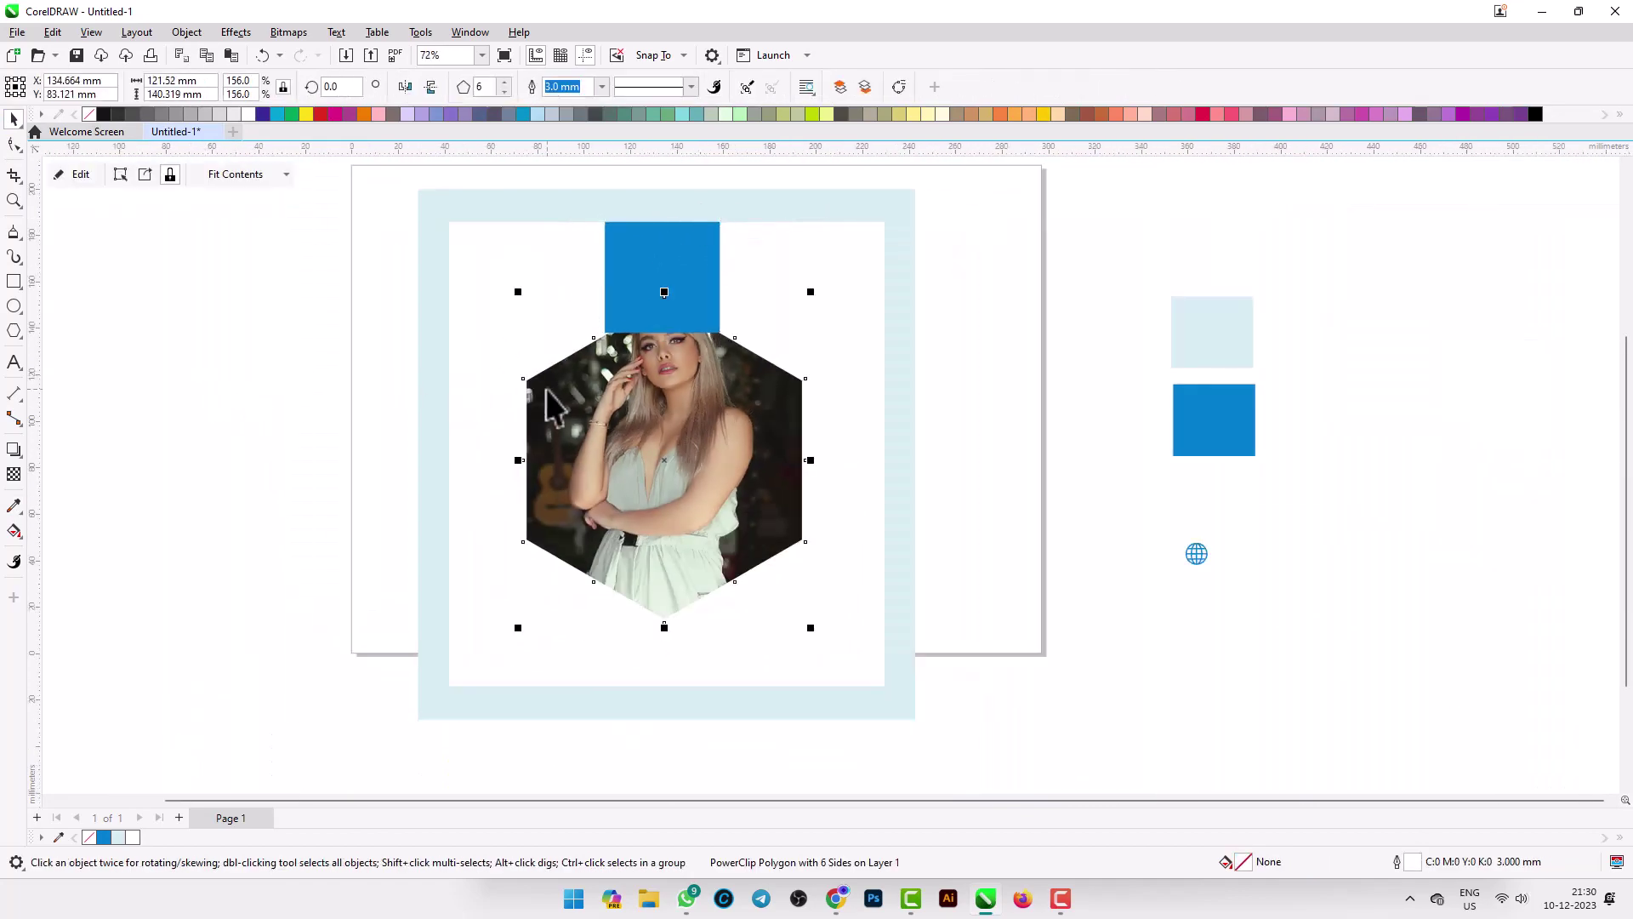
key("shift+Page_Up")
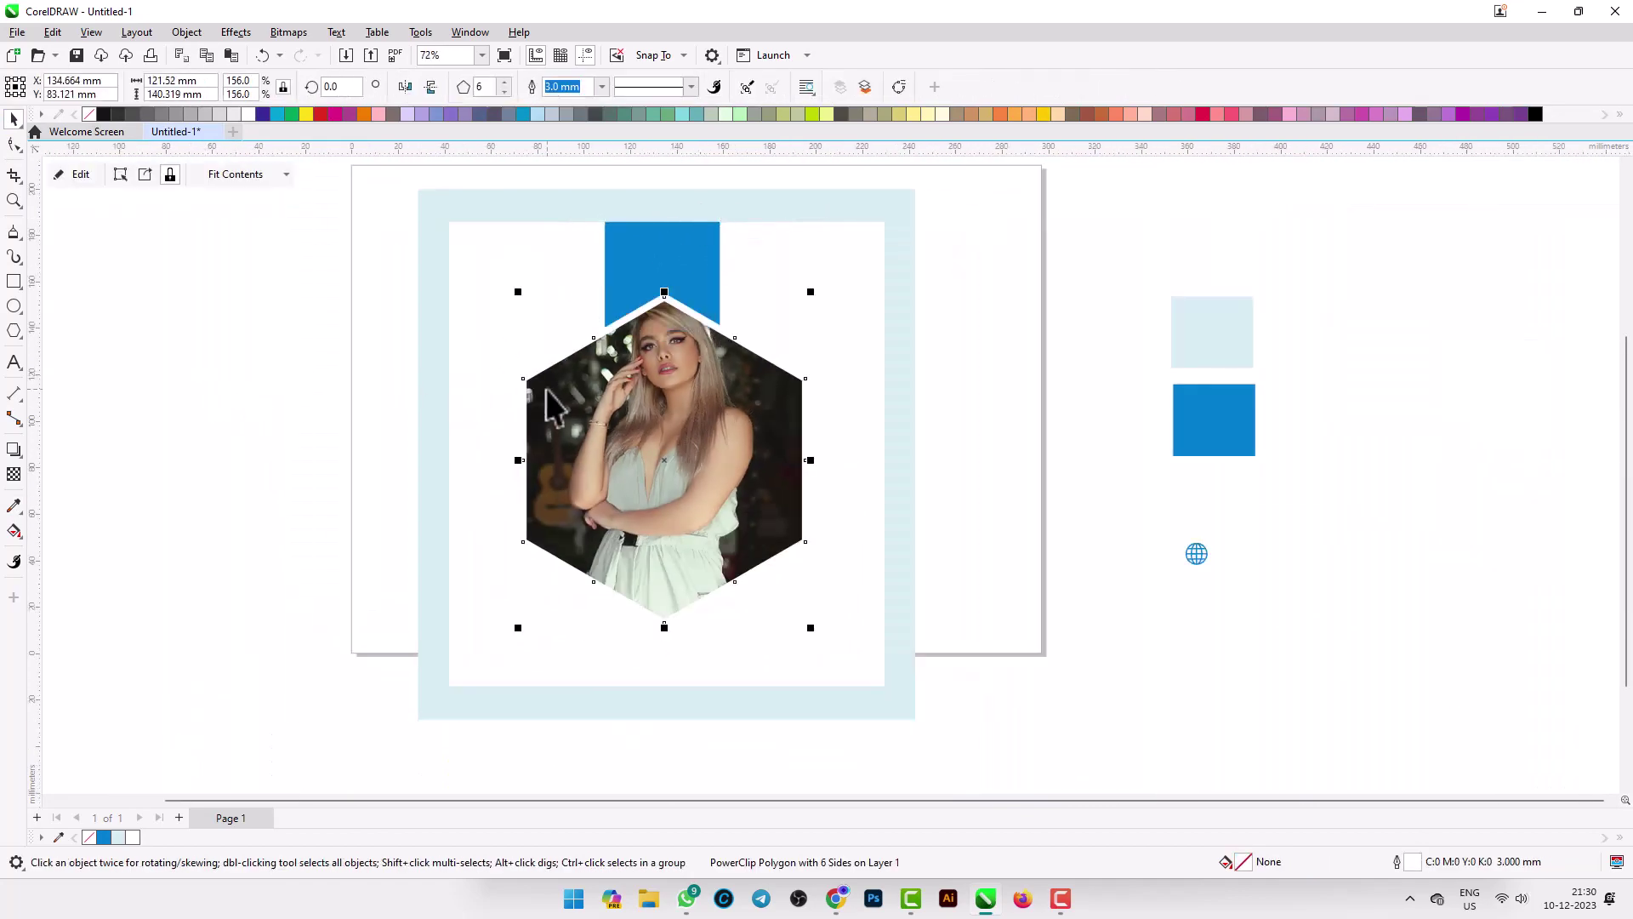
left_click(107, 399)
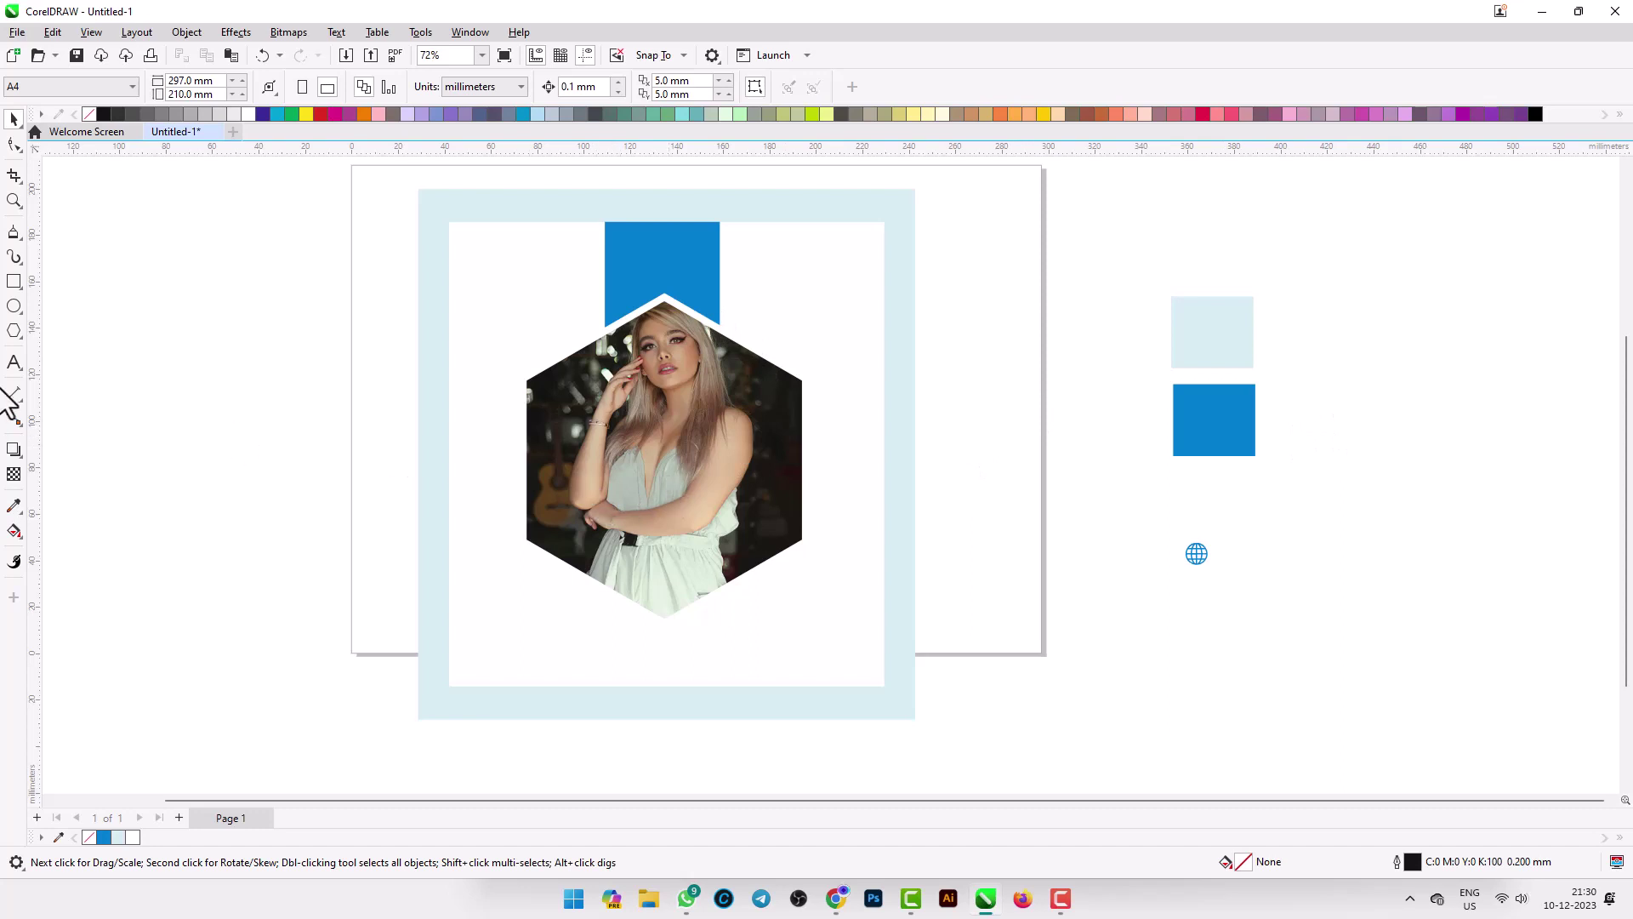
Draw a three-sided polygon about 68 × 59 mm on the empty area beside the page and move it lower and closer to the page.
left_click(13, 333)
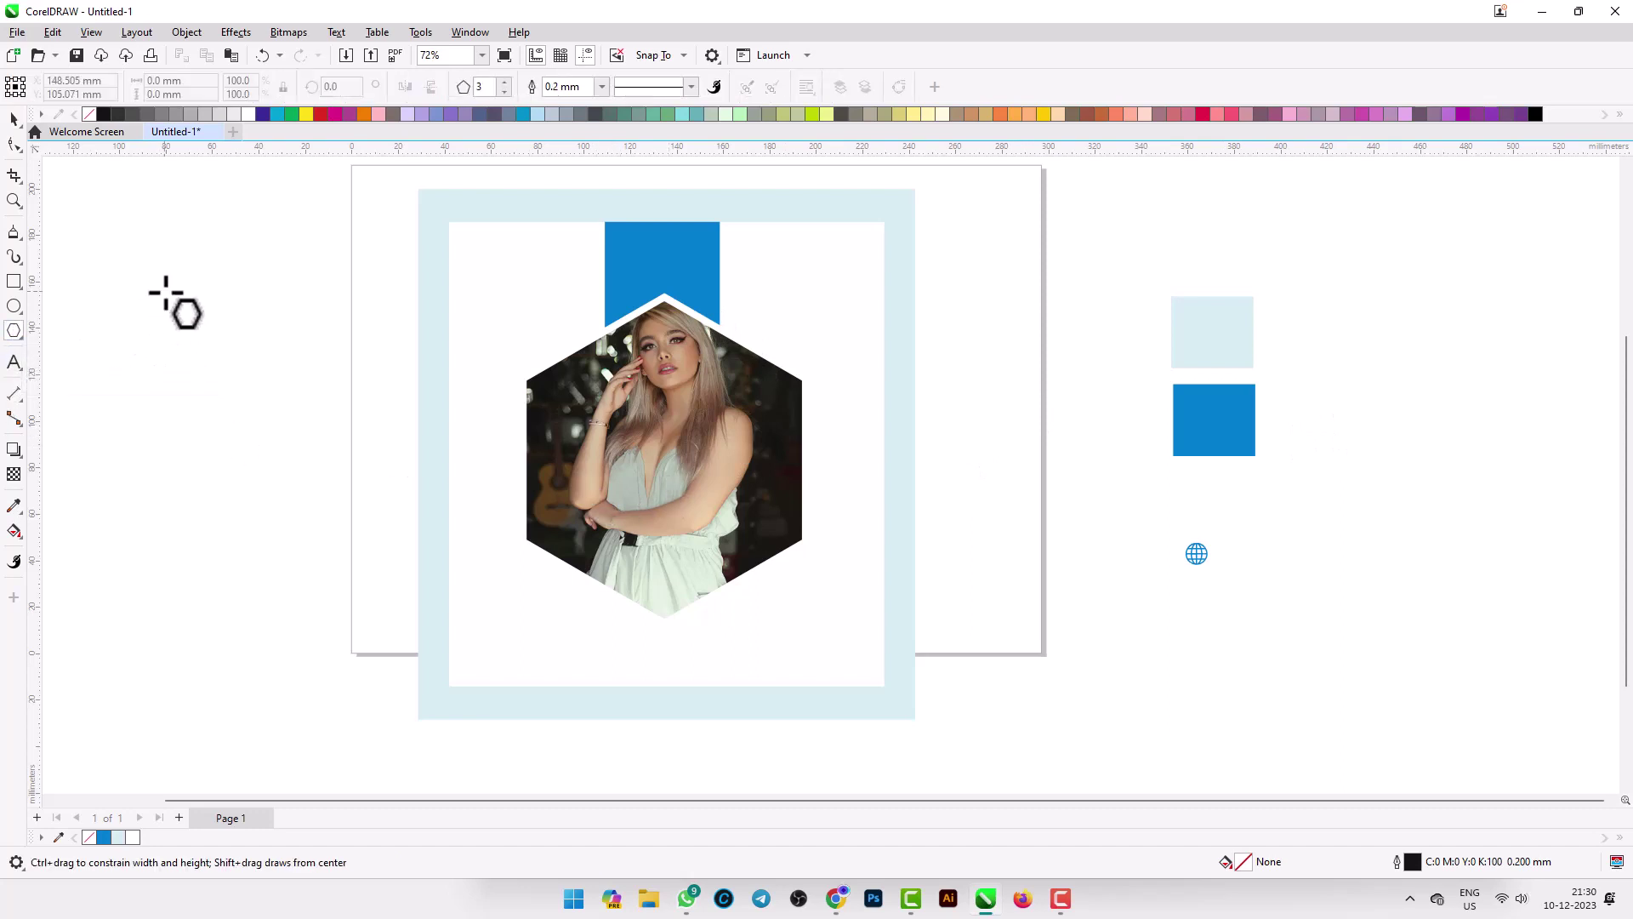
left_click_drag(165, 292, 247, 387)
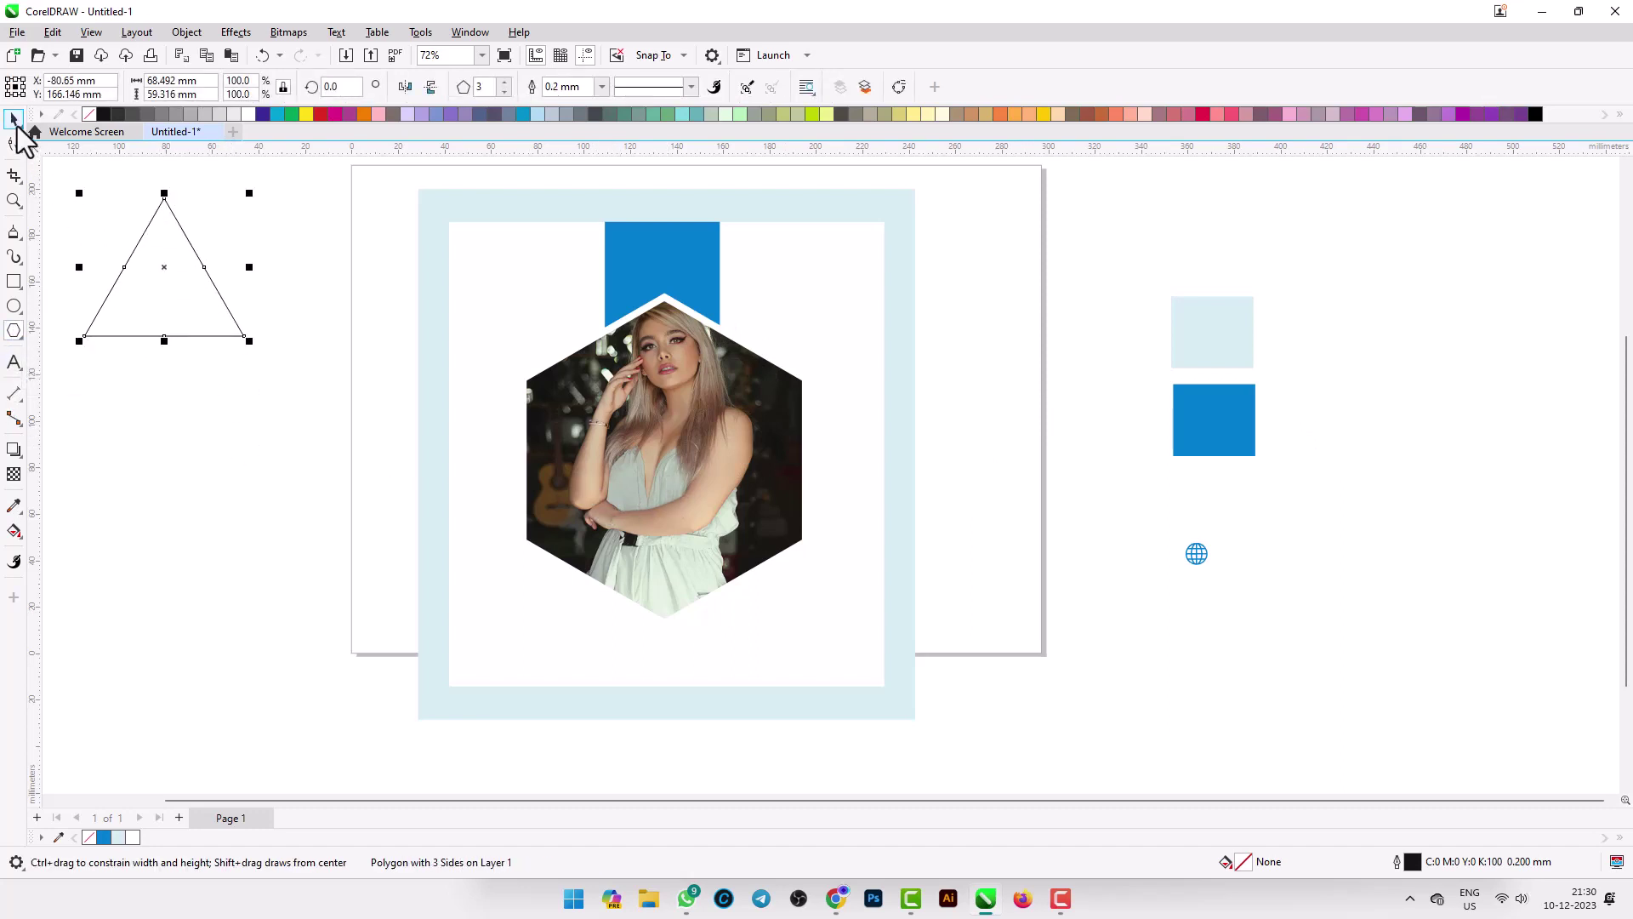
left_click(17, 128)
left_click(172, 344)
left_click_drag(227, 315, 280, 412)
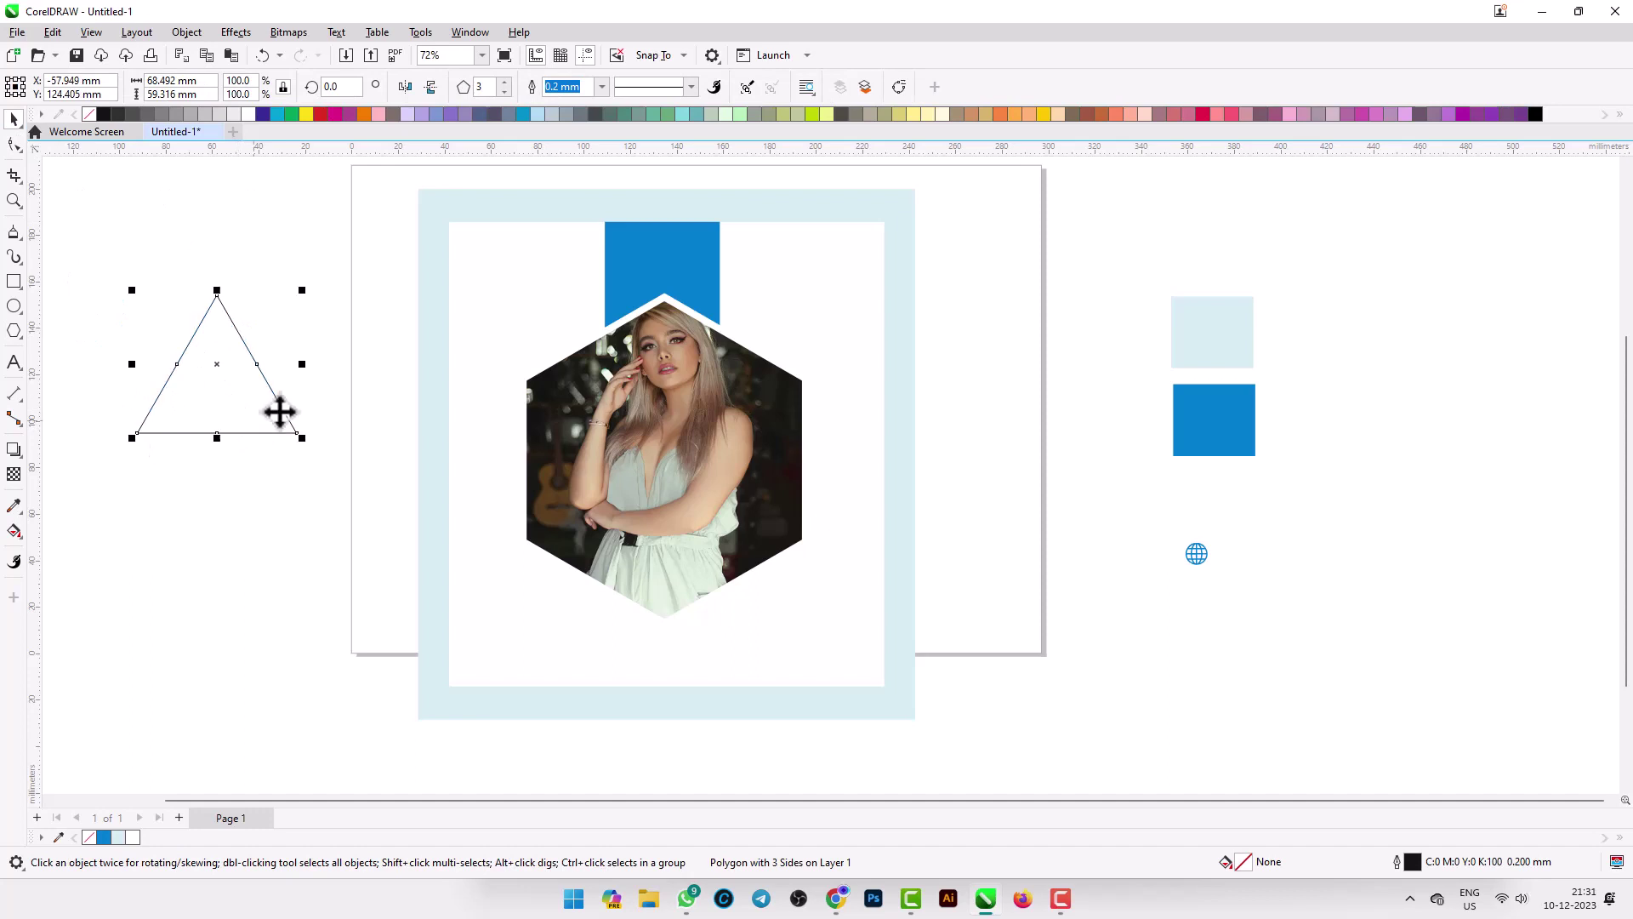
Change the new polygon to 6 sides and move it beside the page's left edge.
left_click(432, 86)
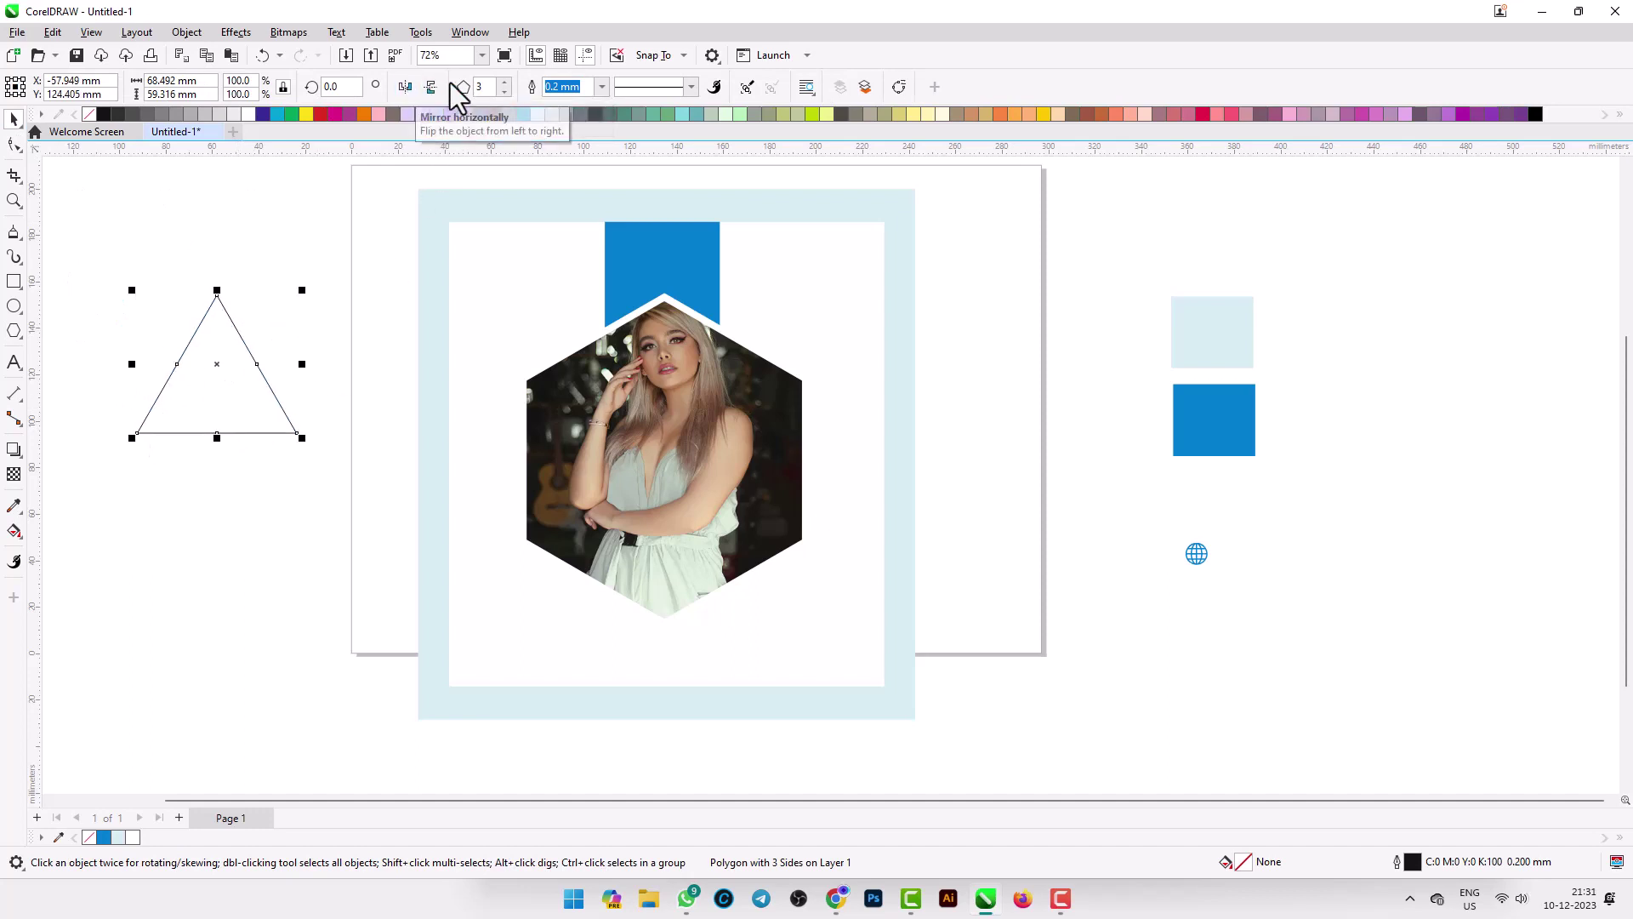
left_click(504, 82)
left_click(504, 82)
left_click(505, 82)
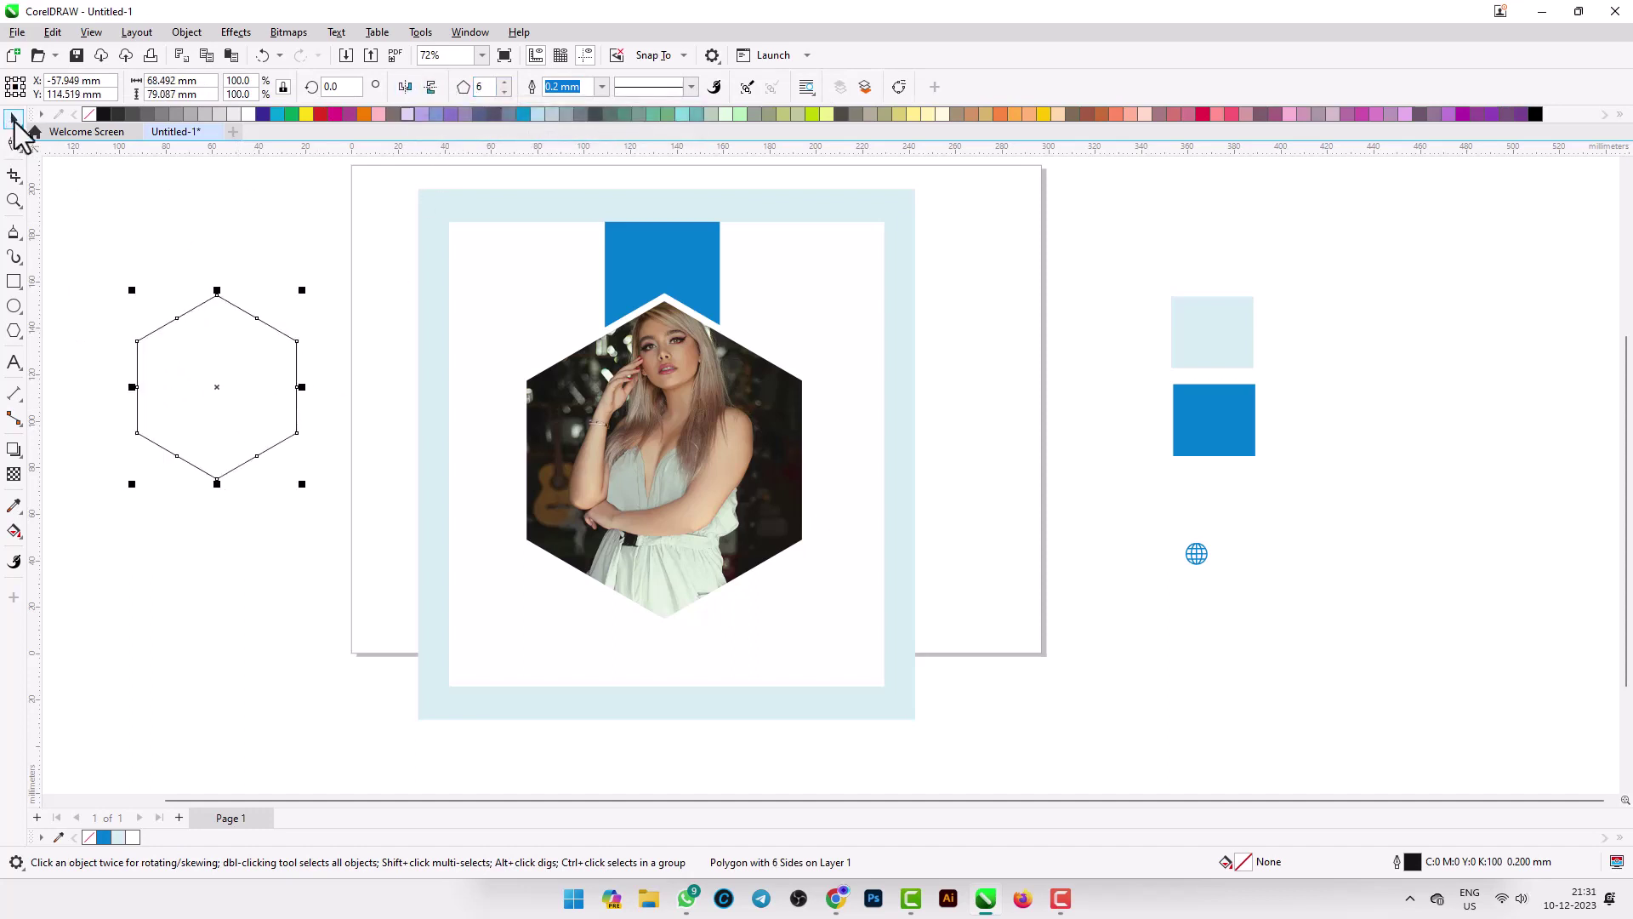
left_click_drag(233, 373, 267, 379)
left_click(270, 273)
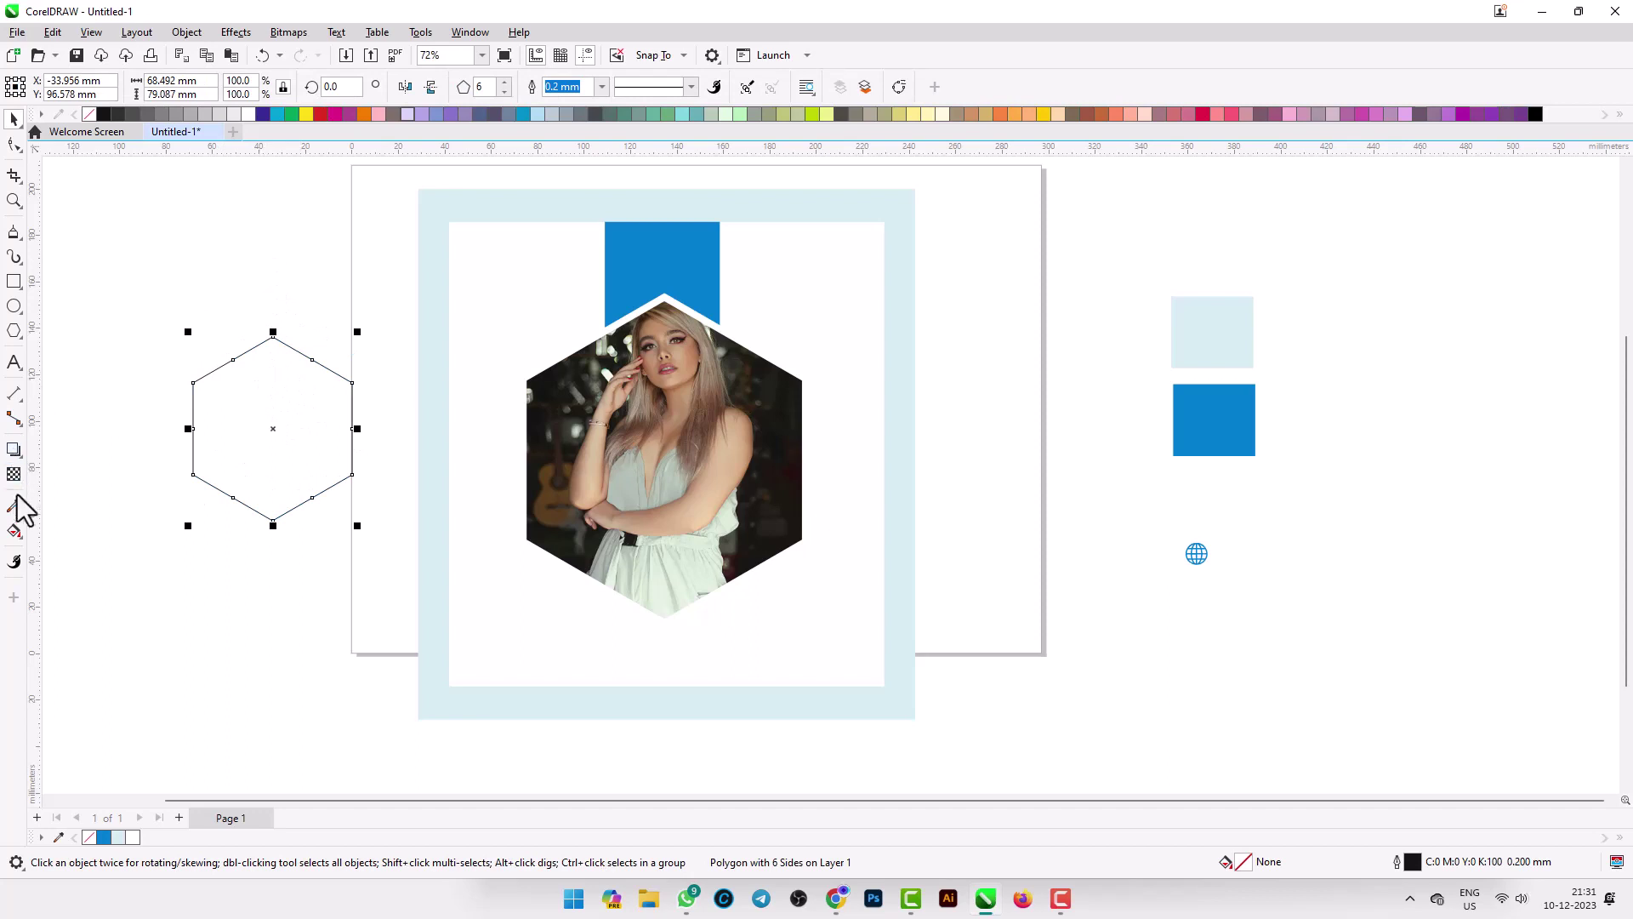
Fill the new hexagon with the blue sampled from the reference swatch and select it.
left_click(13, 505)
left_click(1239, 421)
left_click(287, 428)
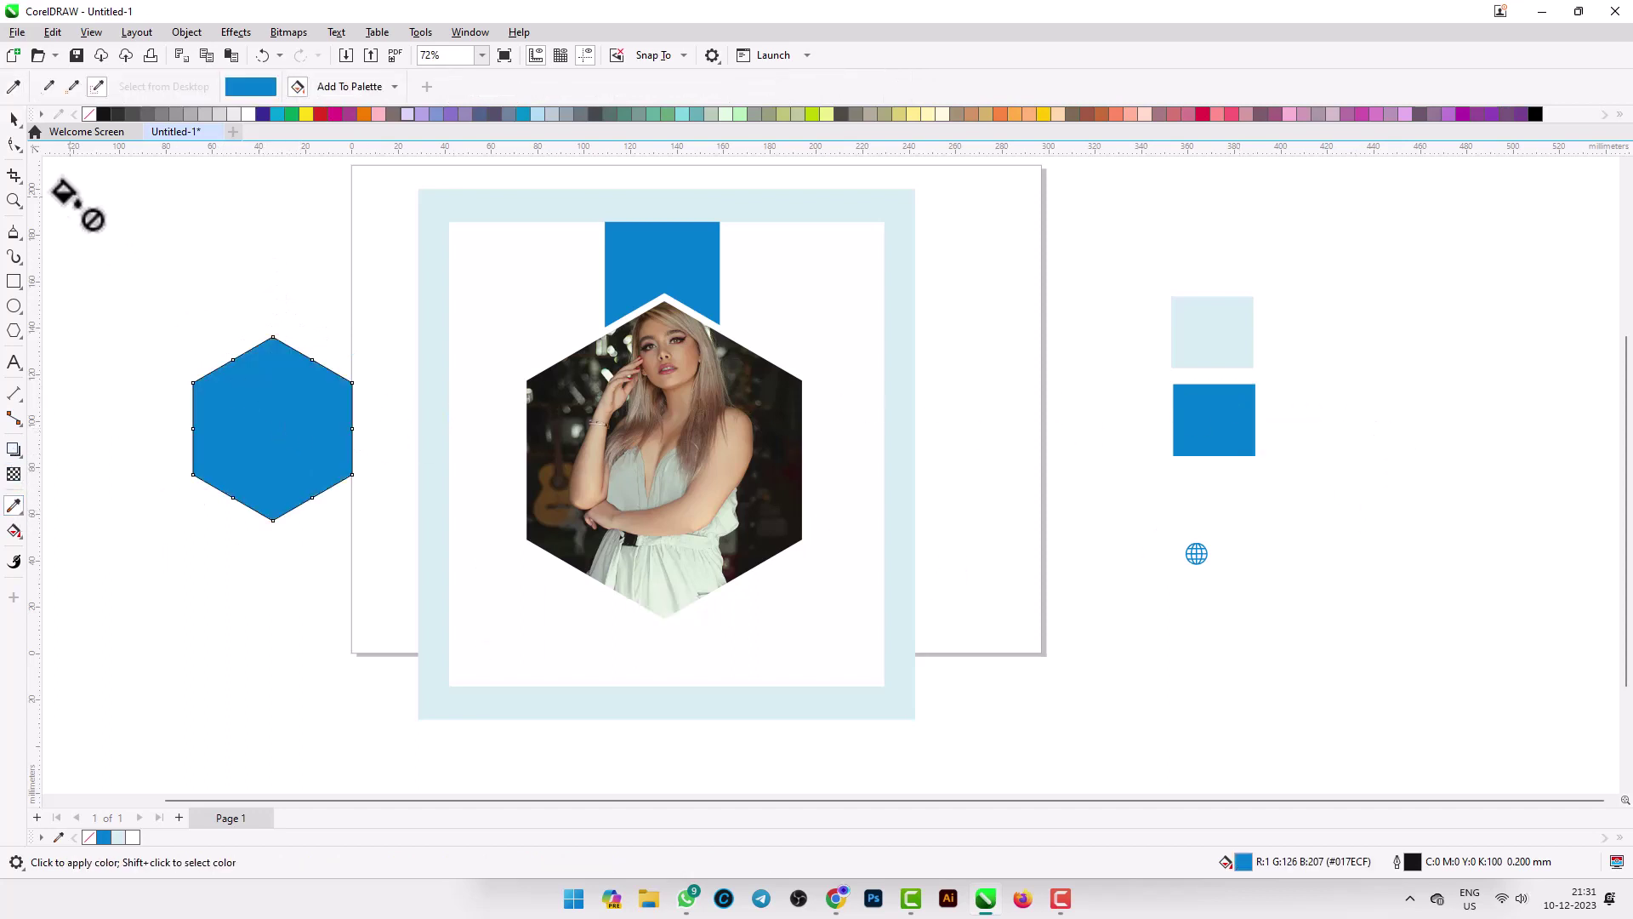
left_click(13, 119)
left_click(272, 415)
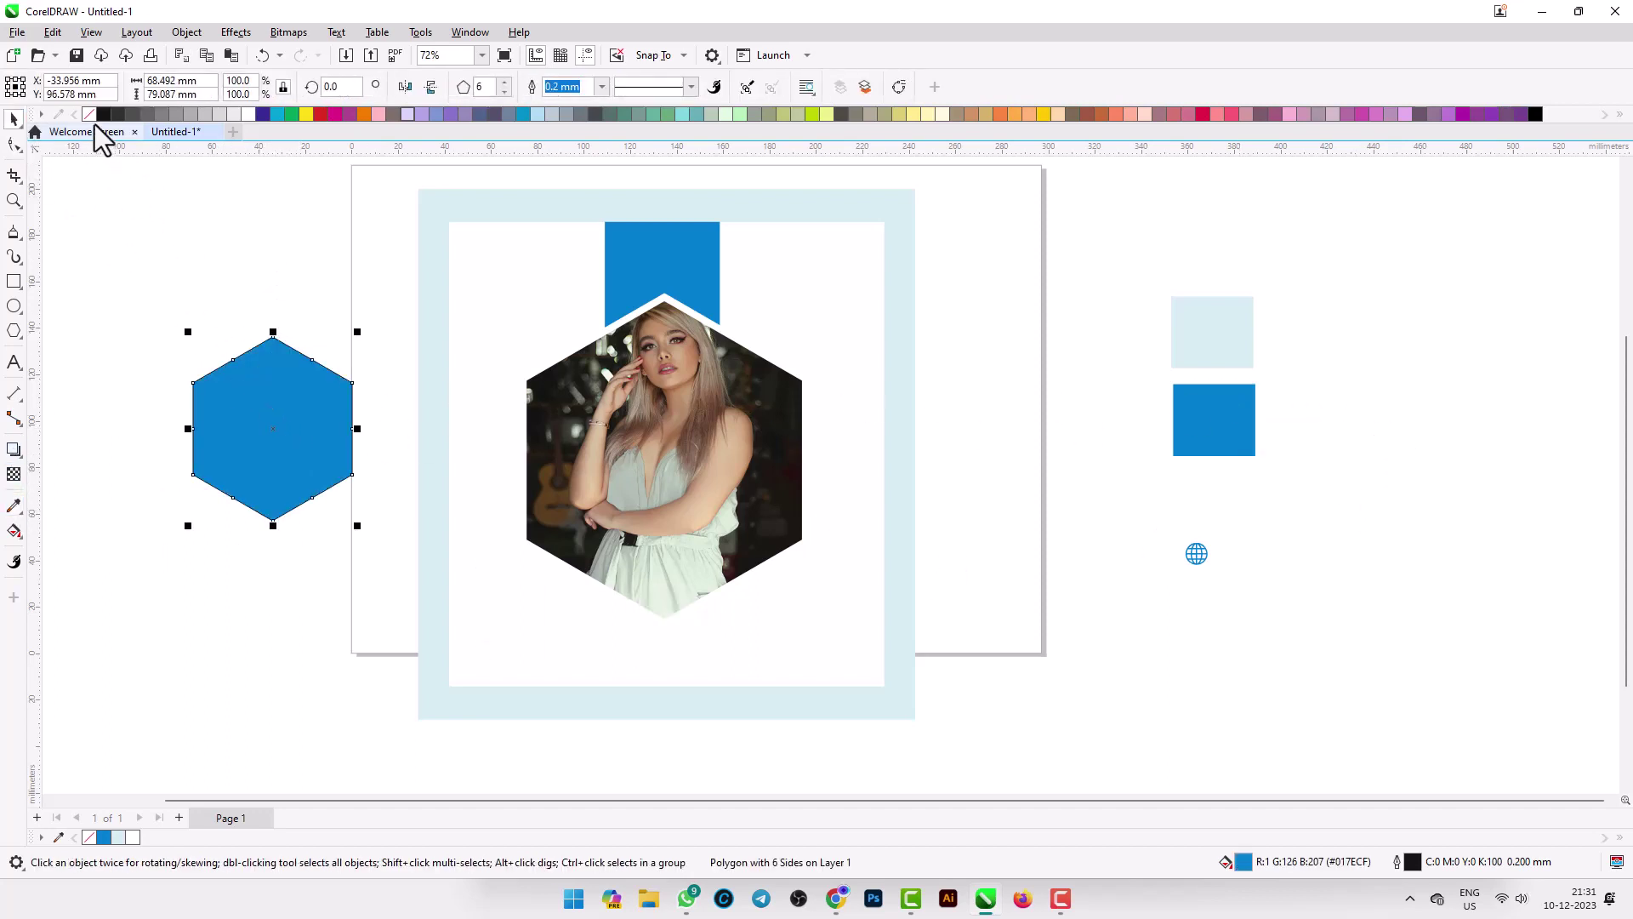
Remove the large blue hexagon's outline and move it over the portrait's lower-right edge.
left_click(182, 200)
left_click_drag(288, 429, 788, 575)
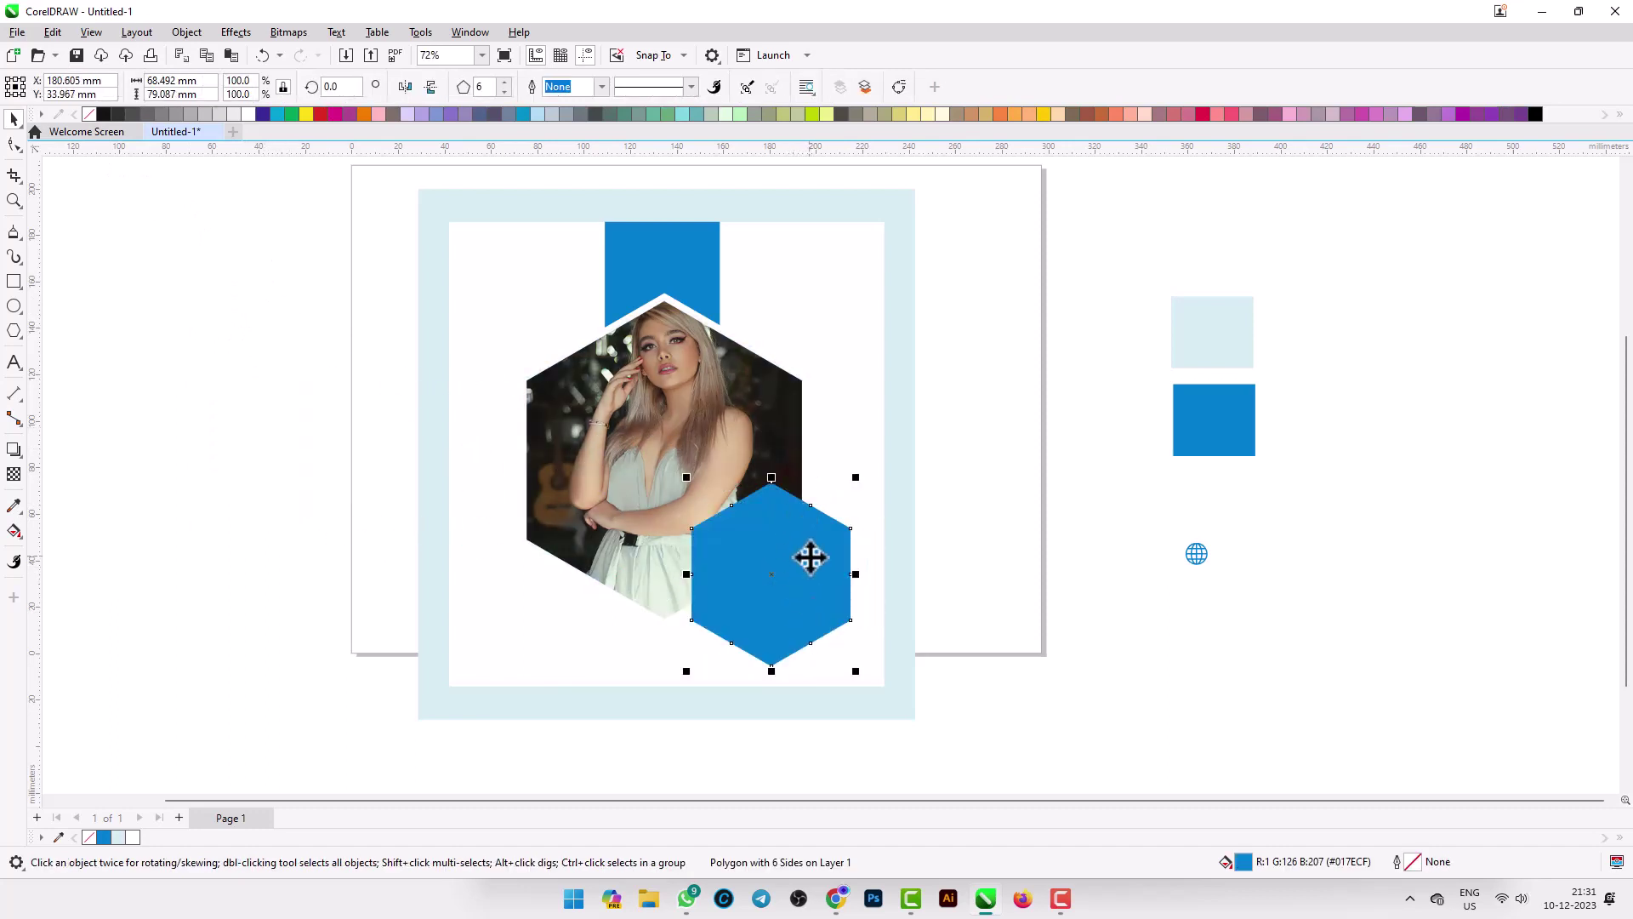
key("shift+Page_Down")
key("shift+Page_Up")
Bring the portrait hexagon in front of the large blue hexagon.
left_click(763, 463)
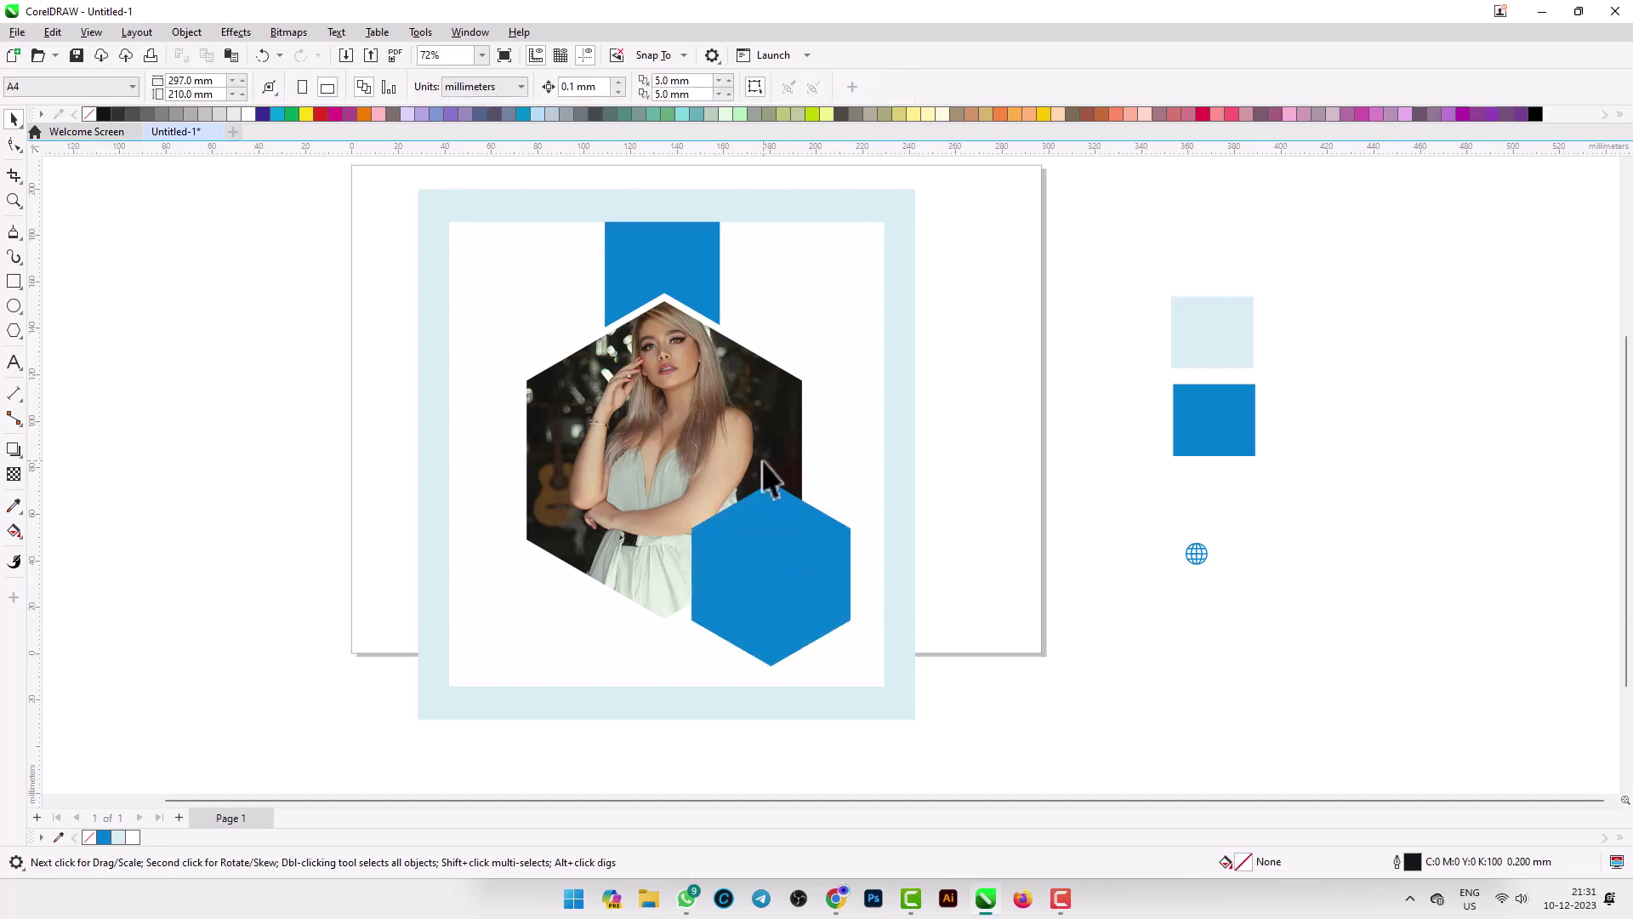
key("shift+Page_Up")
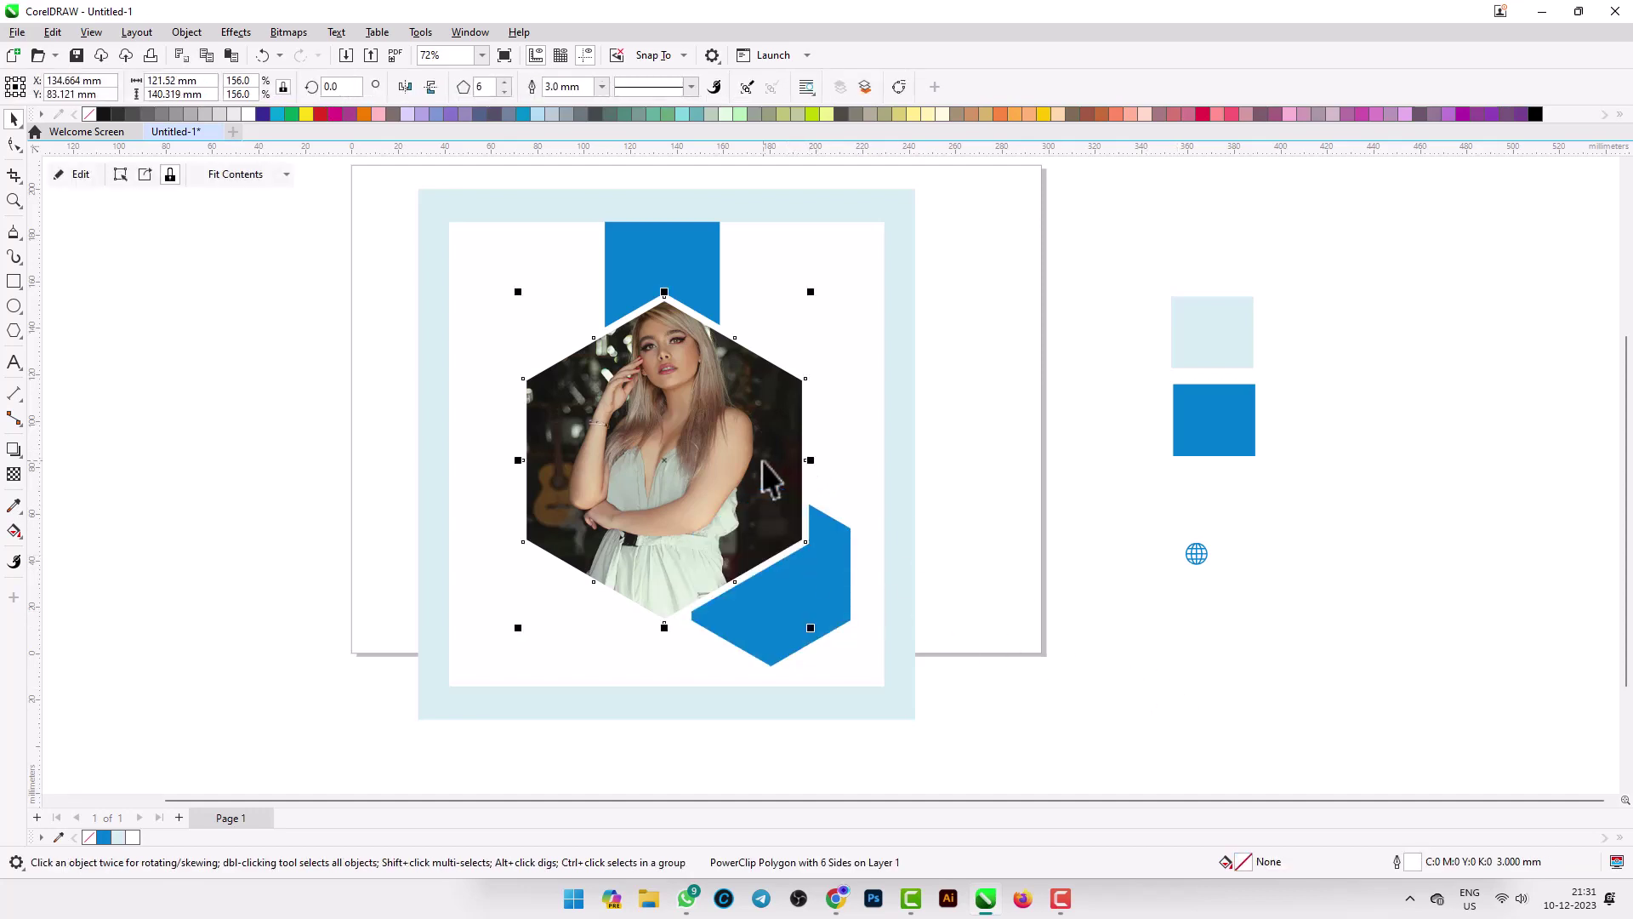
scroll(741, 457, "down", 1)
left_click(964, 656)
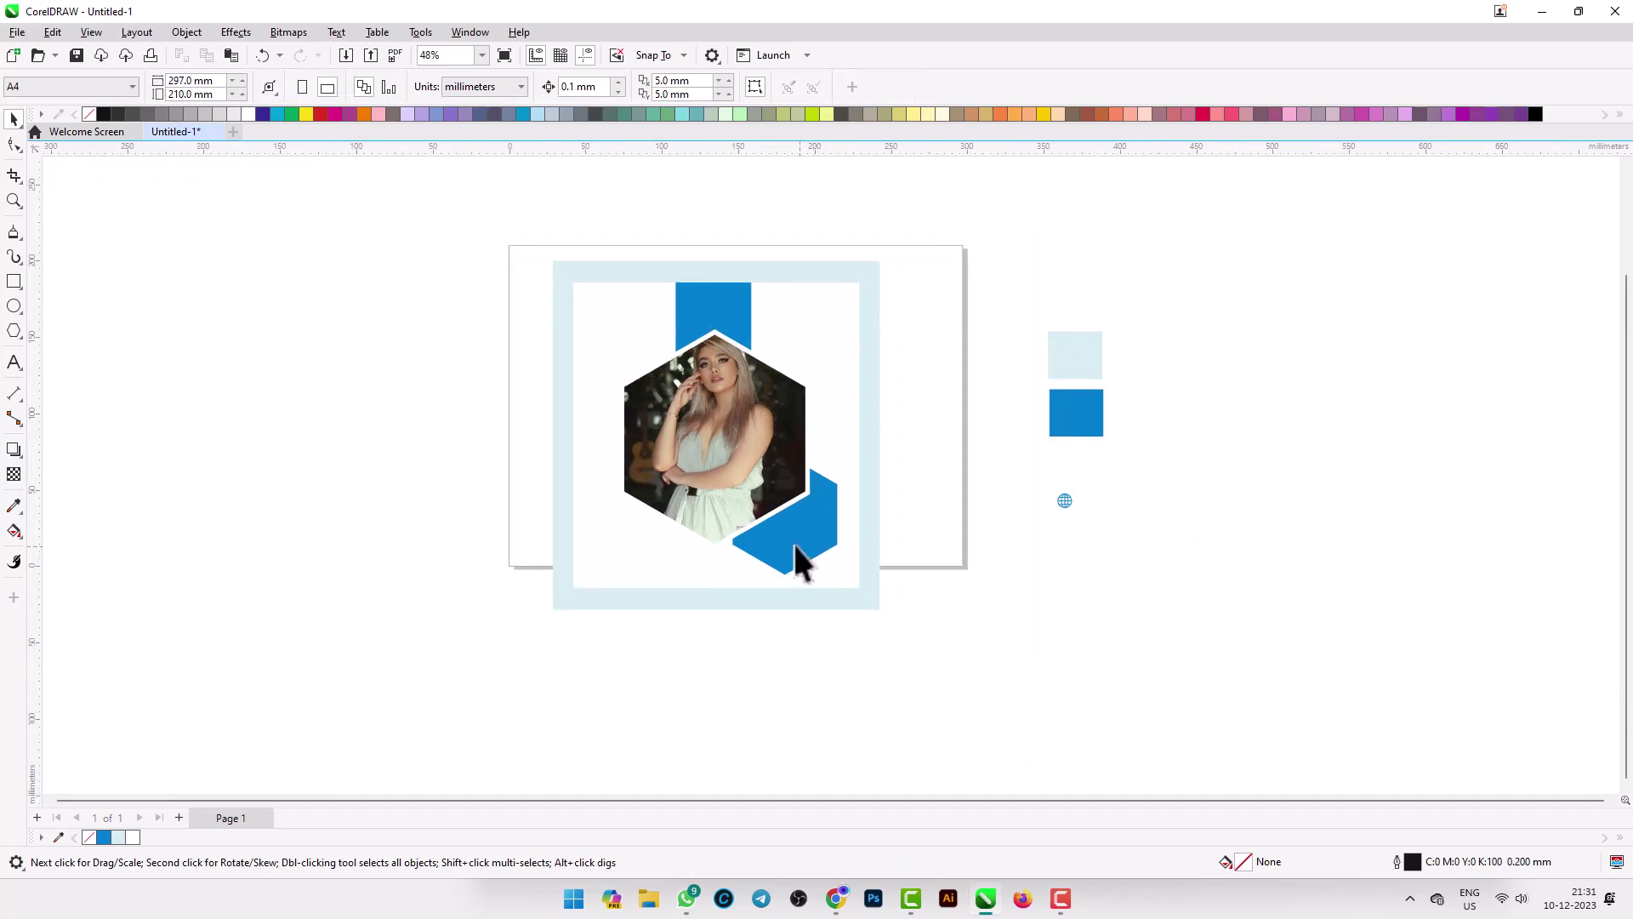
Move the large blue hexagon about 5 mm up behind the portrait.
scroll(787, 553, "up", 1)
scroll(781, 541, "up", 1)
left_click_drag(783, 539, 778, 520)
scroll(777, 465, "down", 1)
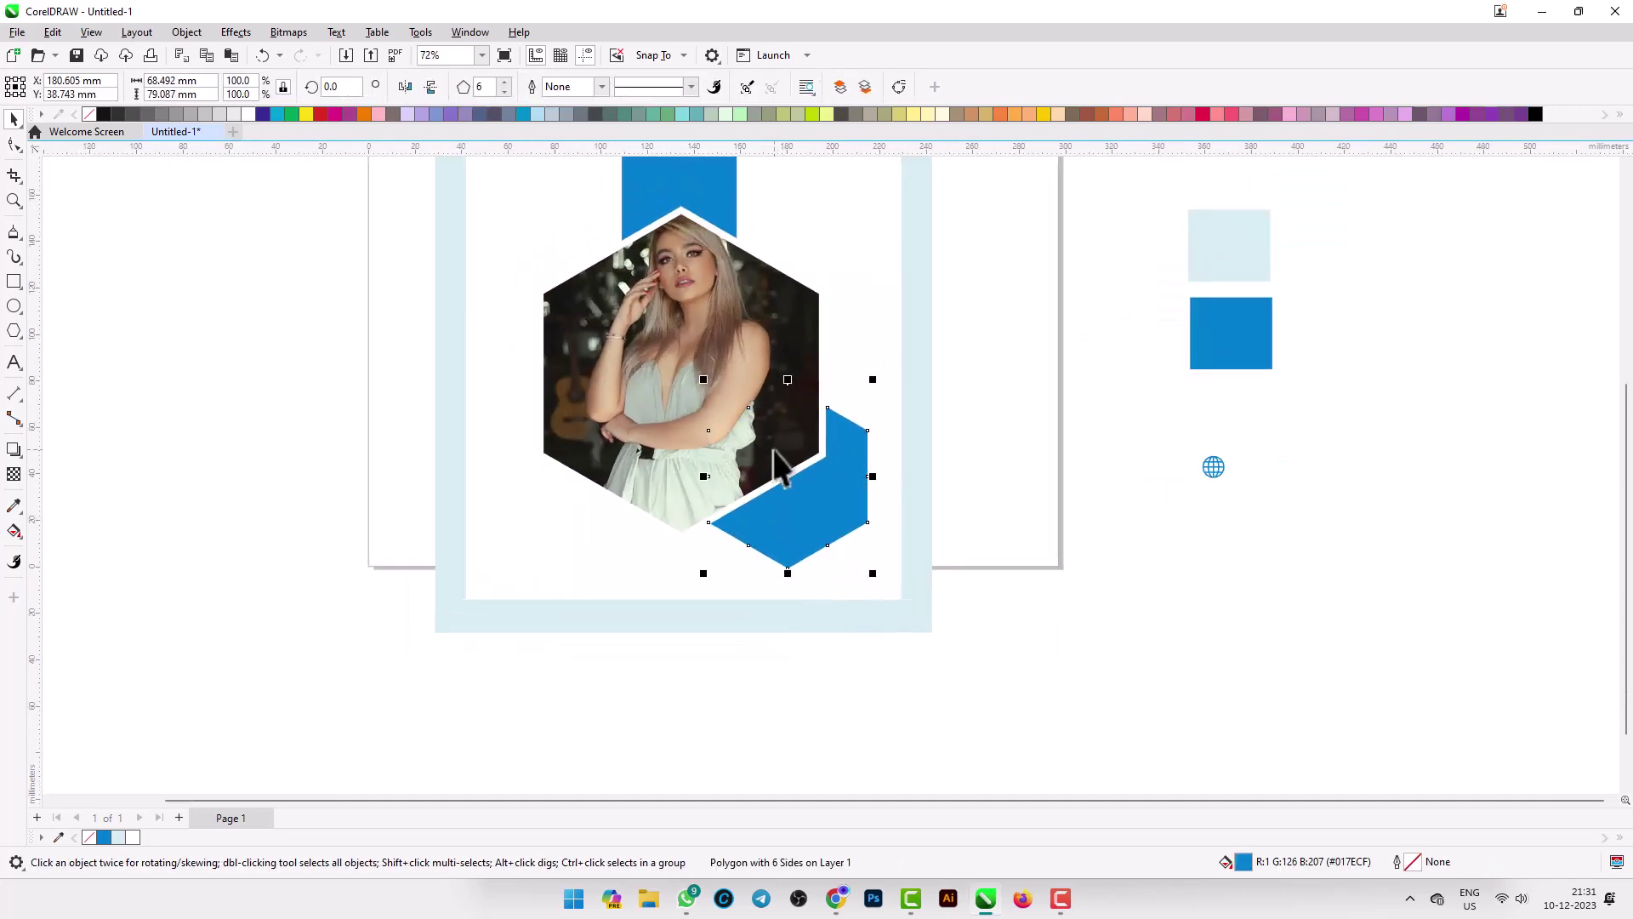
Copy the blue hexagon, shrink the copy to about 11.3 × 13.1 mm and place it beside the portrait's right edge.
left_click(1180, 653)
left_click(809, 508)
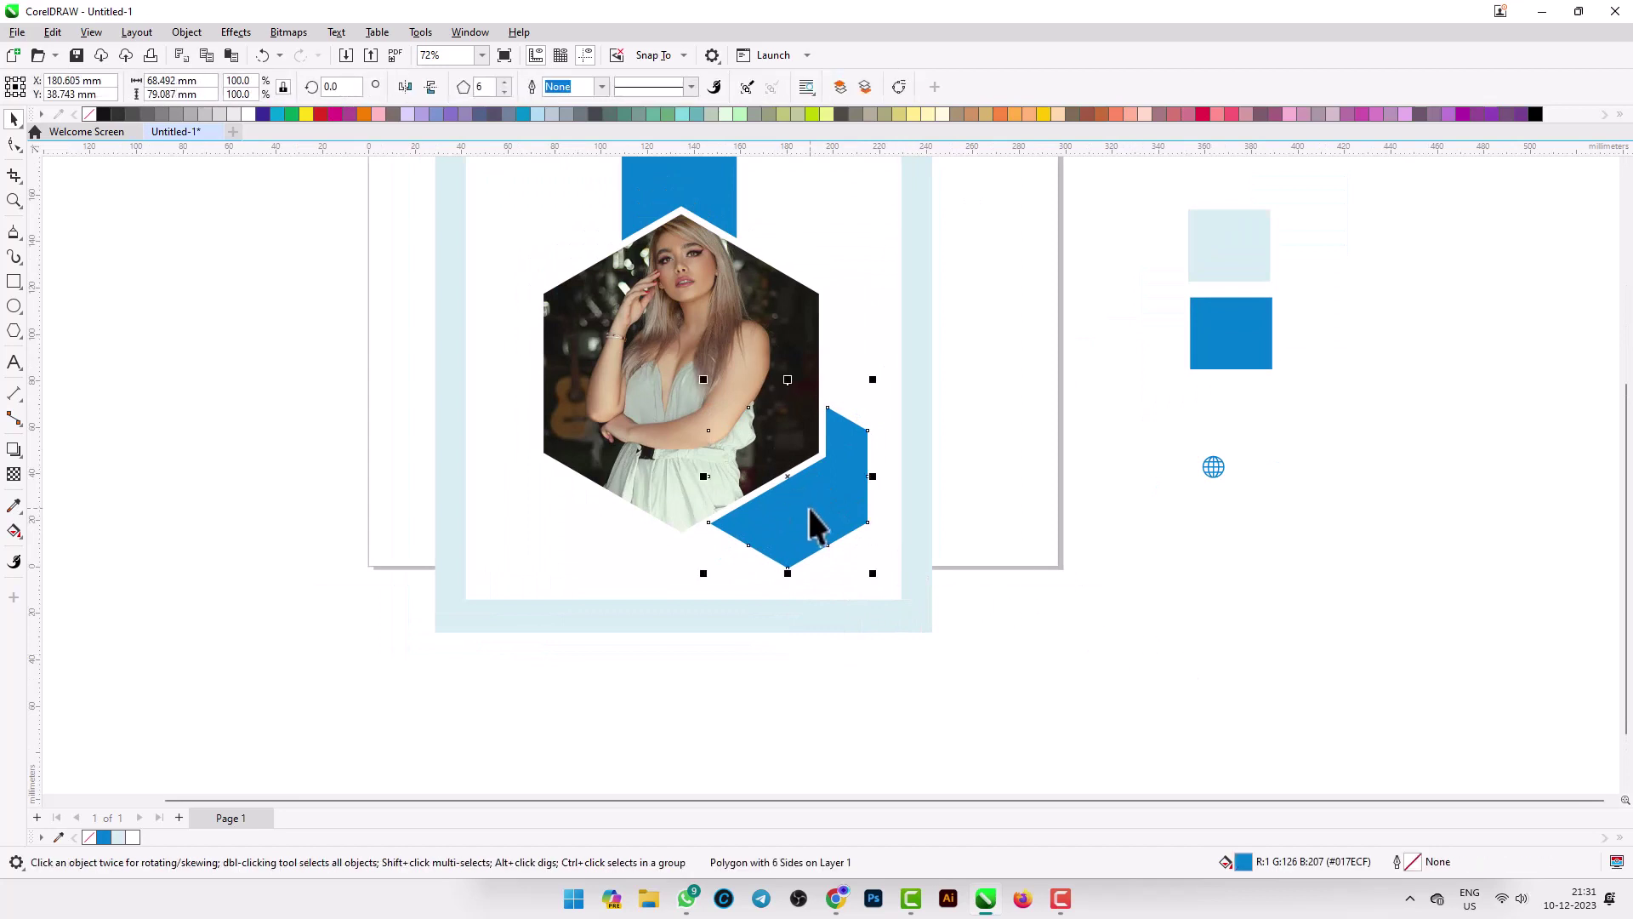
key("shift+Page_Up")
left_click_drag(335, 482, 335, 481)
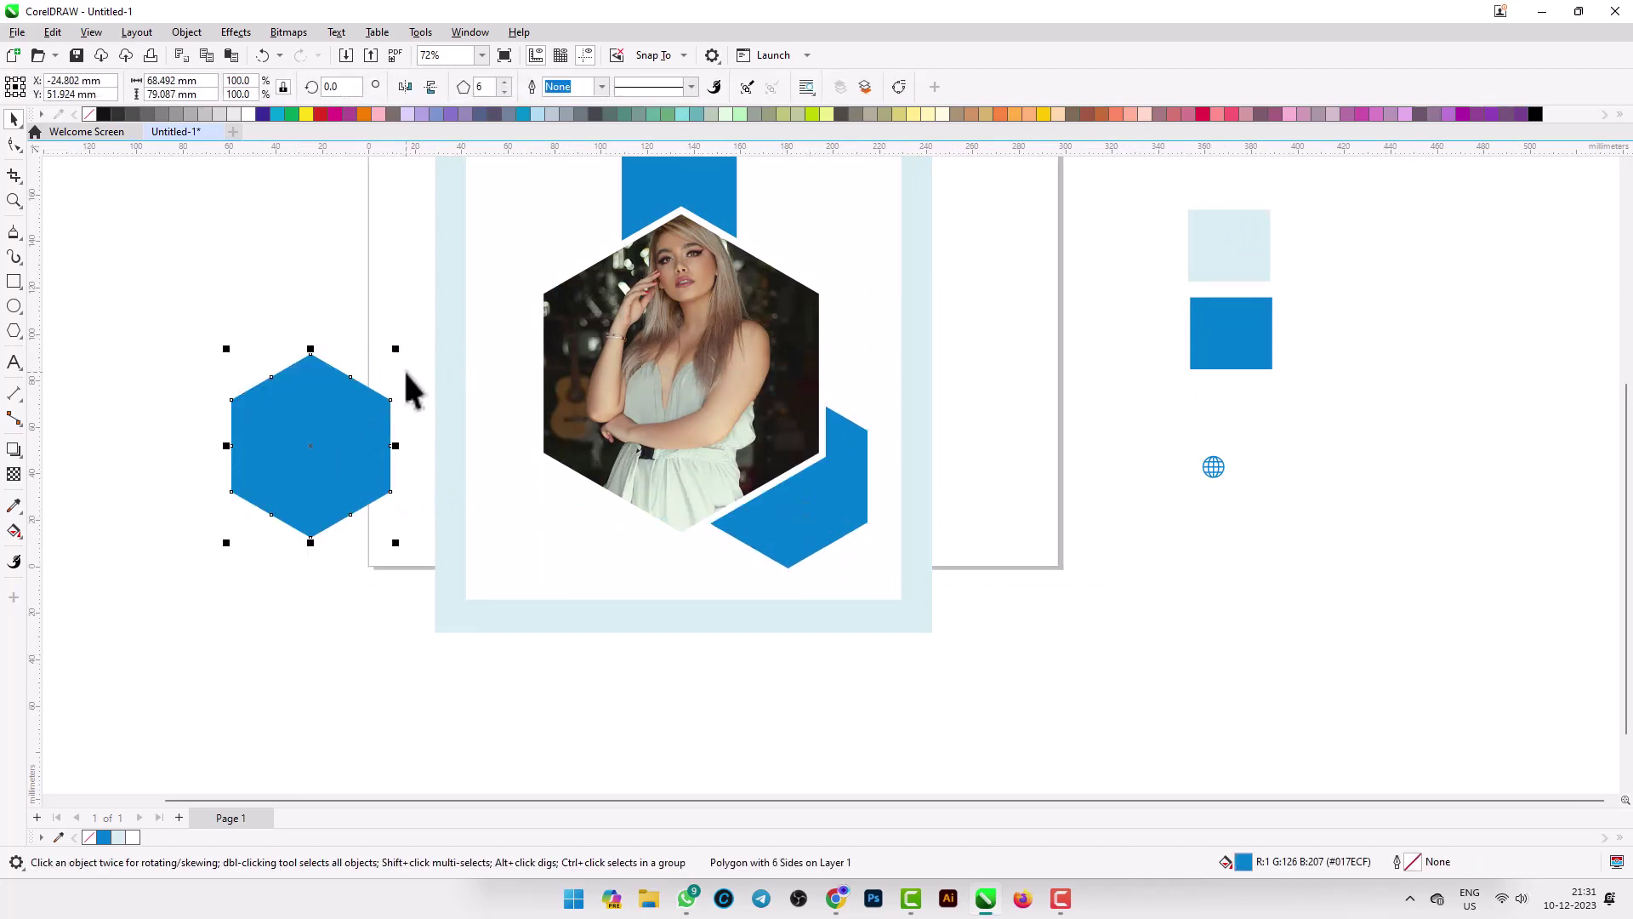
left_click_drag(397, 352, 840, 354)
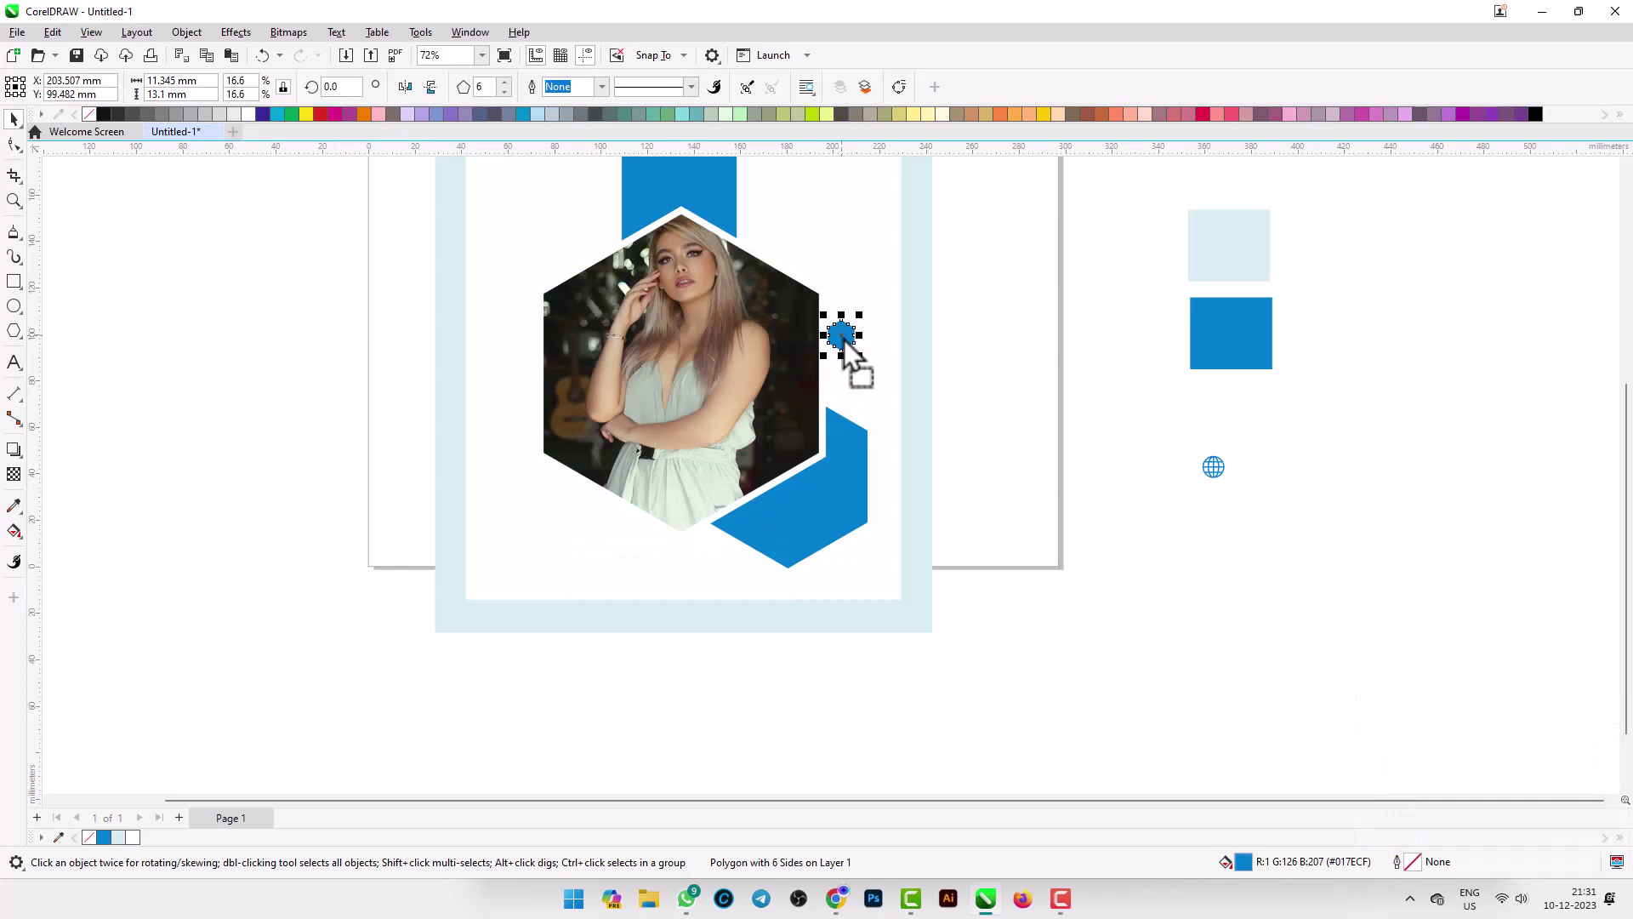
Place a copy of the small blue hexagon near the white panel's lower-right corner, below the large blue hexagon.
left_click_drag(843, 339, 862, 457)
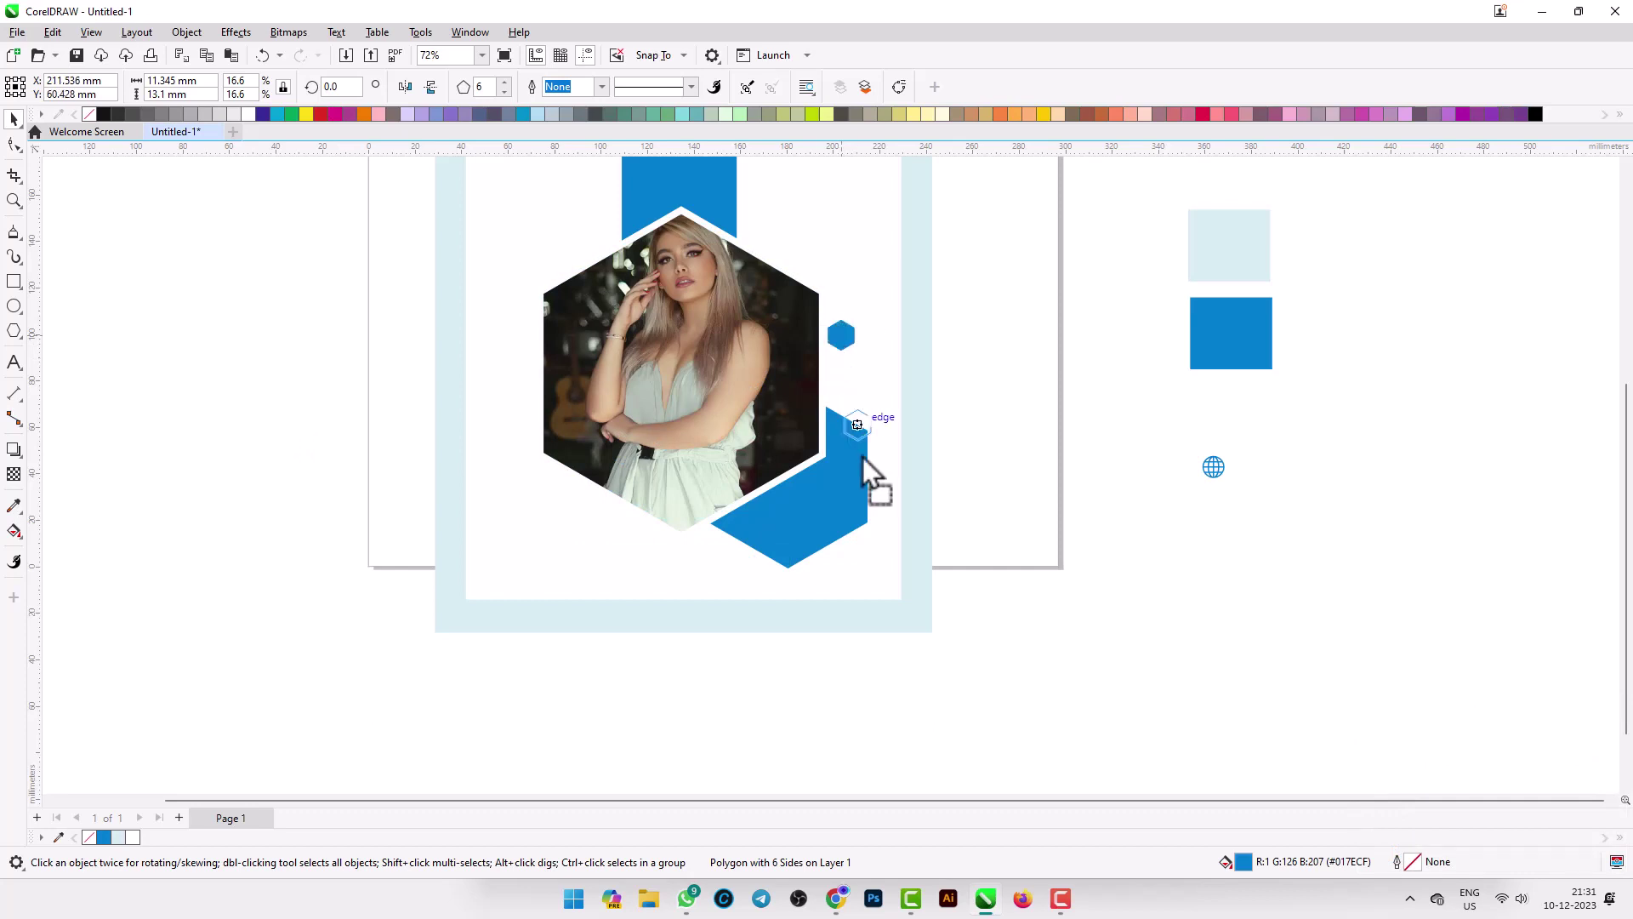
left_click_drag(870, 574, 870, 578)
right_click(869, 578)
left_click(1030, 672)
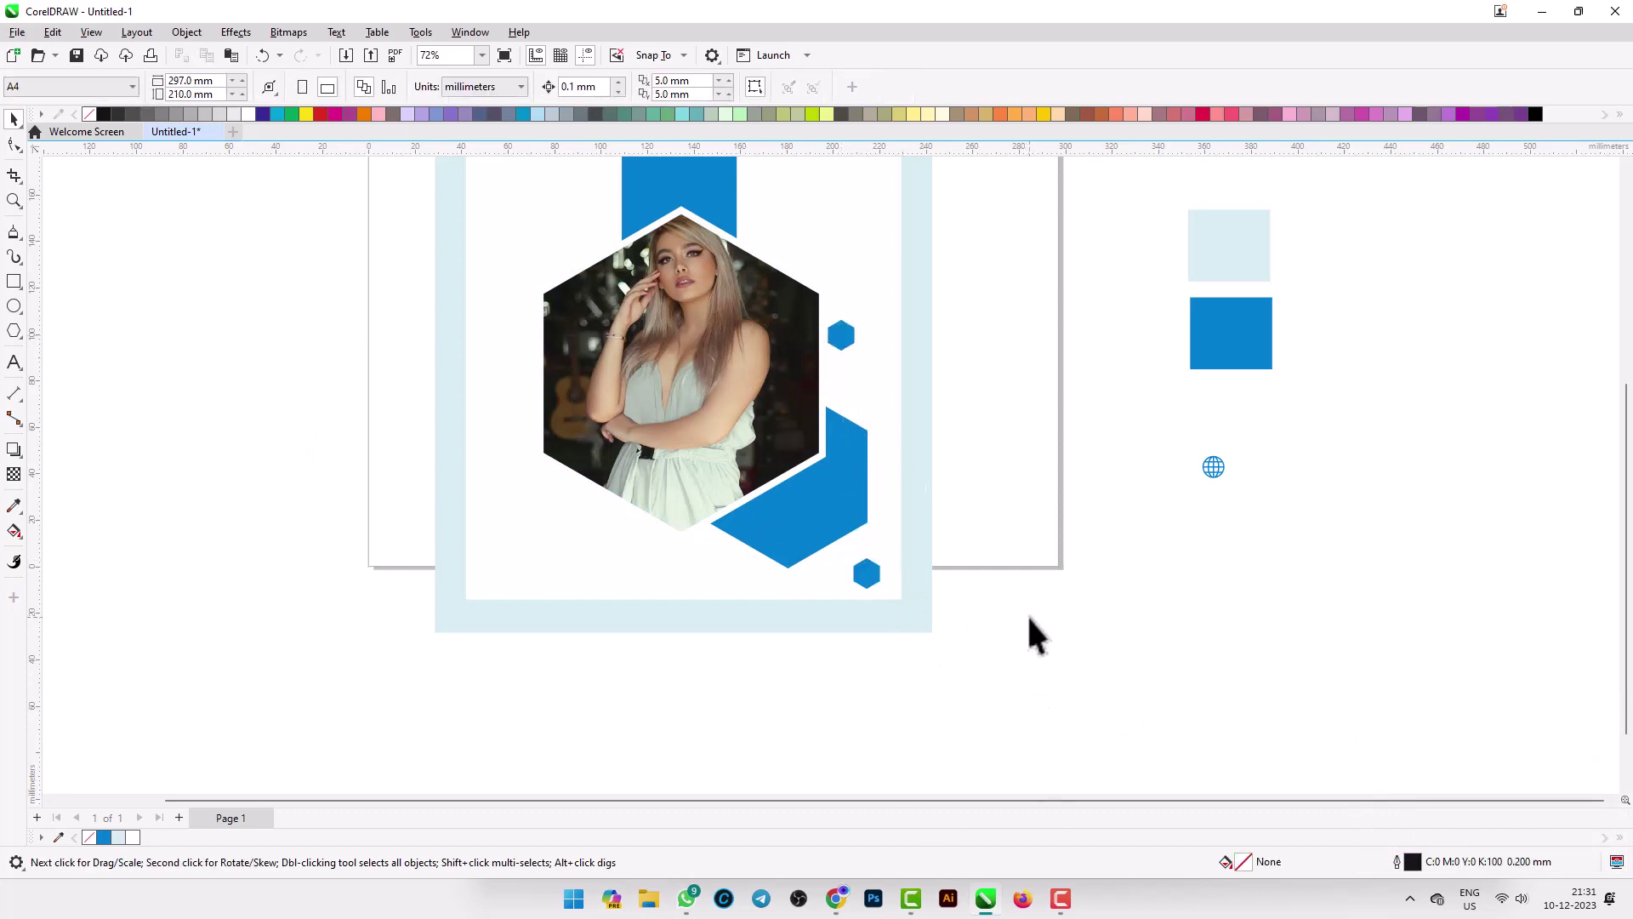
Copy the lower small hexagon beside the left tip of the large blue hexagon and make the copy slightly smaller.
left_click(866, 575)
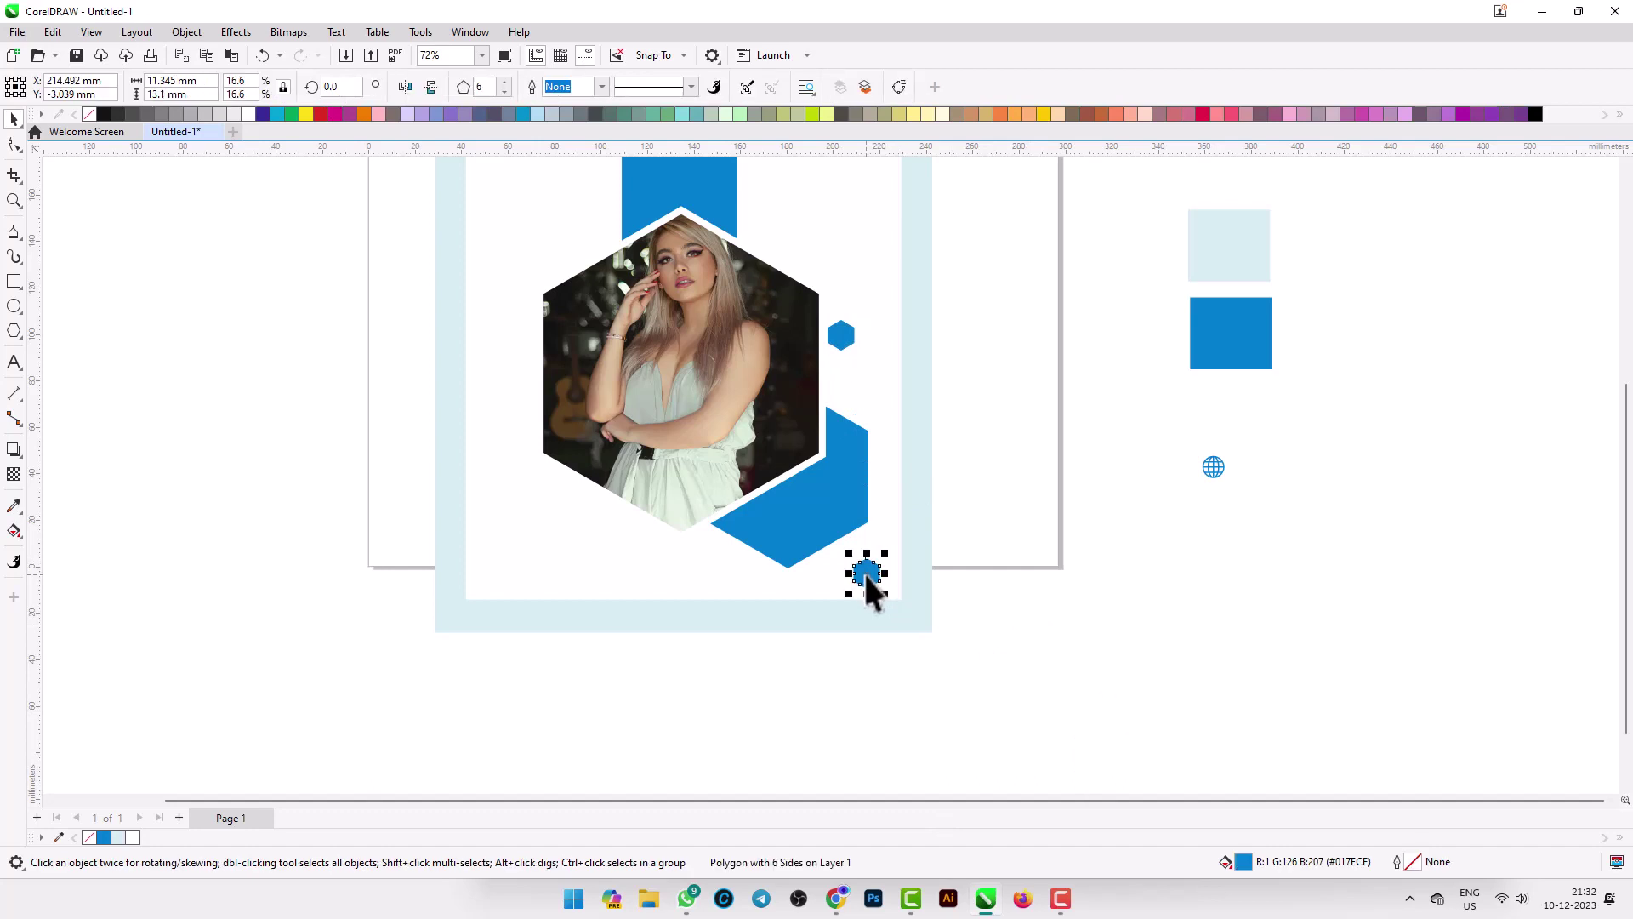
left_click_drag(866, 578, 730, 558)
right_click(707, 558)
scroll(710, 547, "up", 1)
scroll(731, 558, "down", 1)
key("Escape")
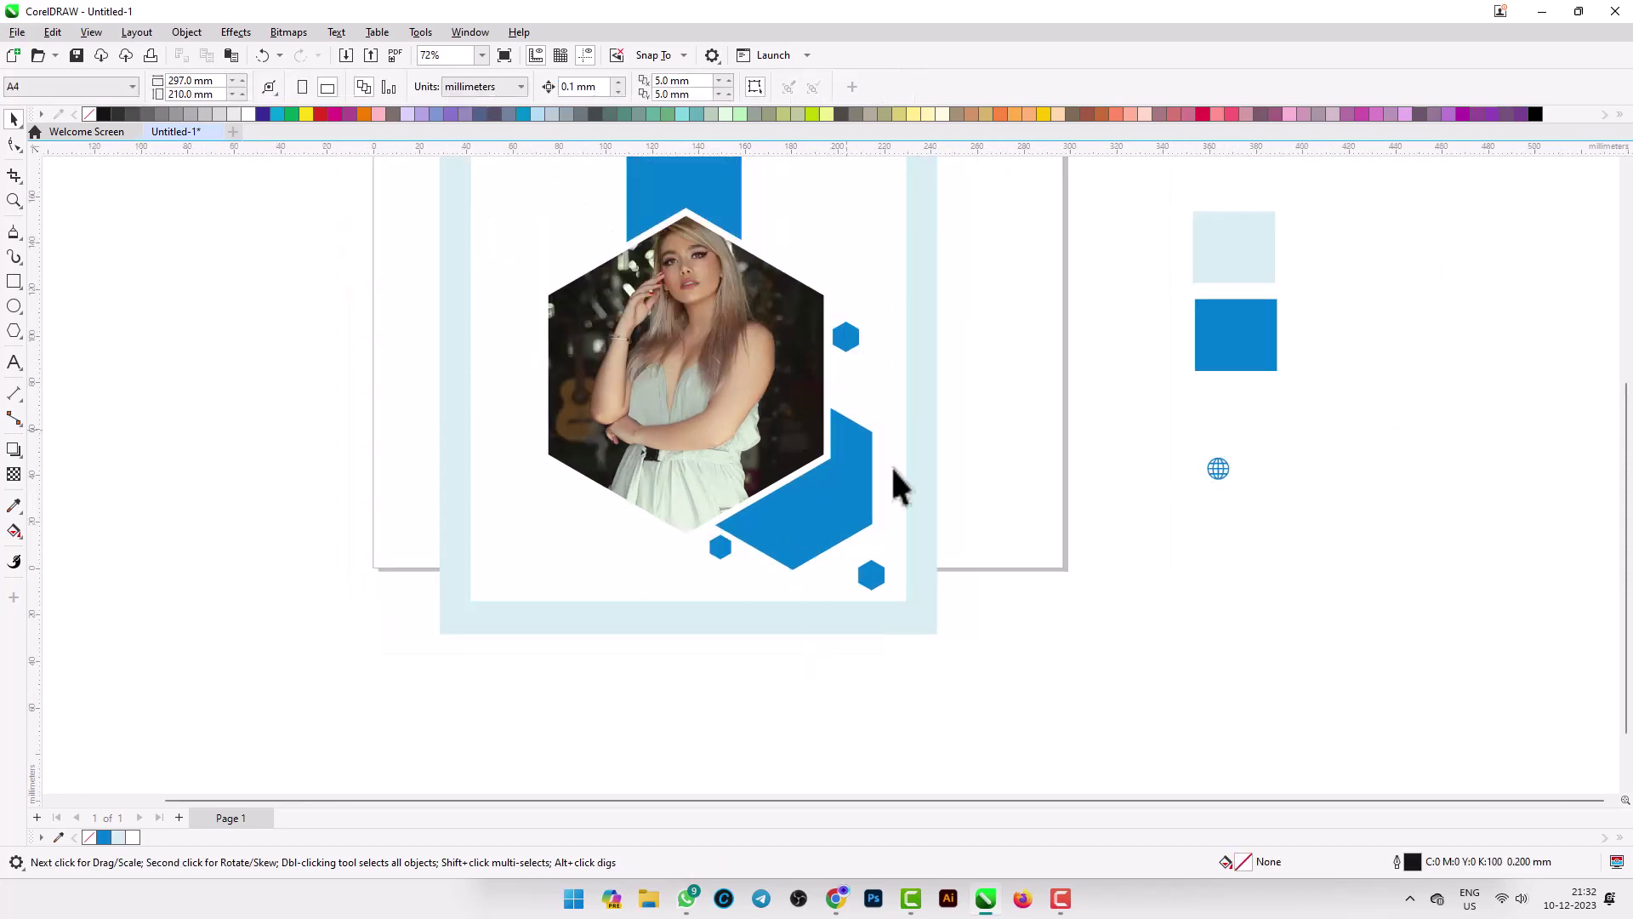
Draw a rectangle about 54 × 108 mm in the white panel's lower-left corner, overlapping the portrait.
scroll(928, 515, "down", 1)
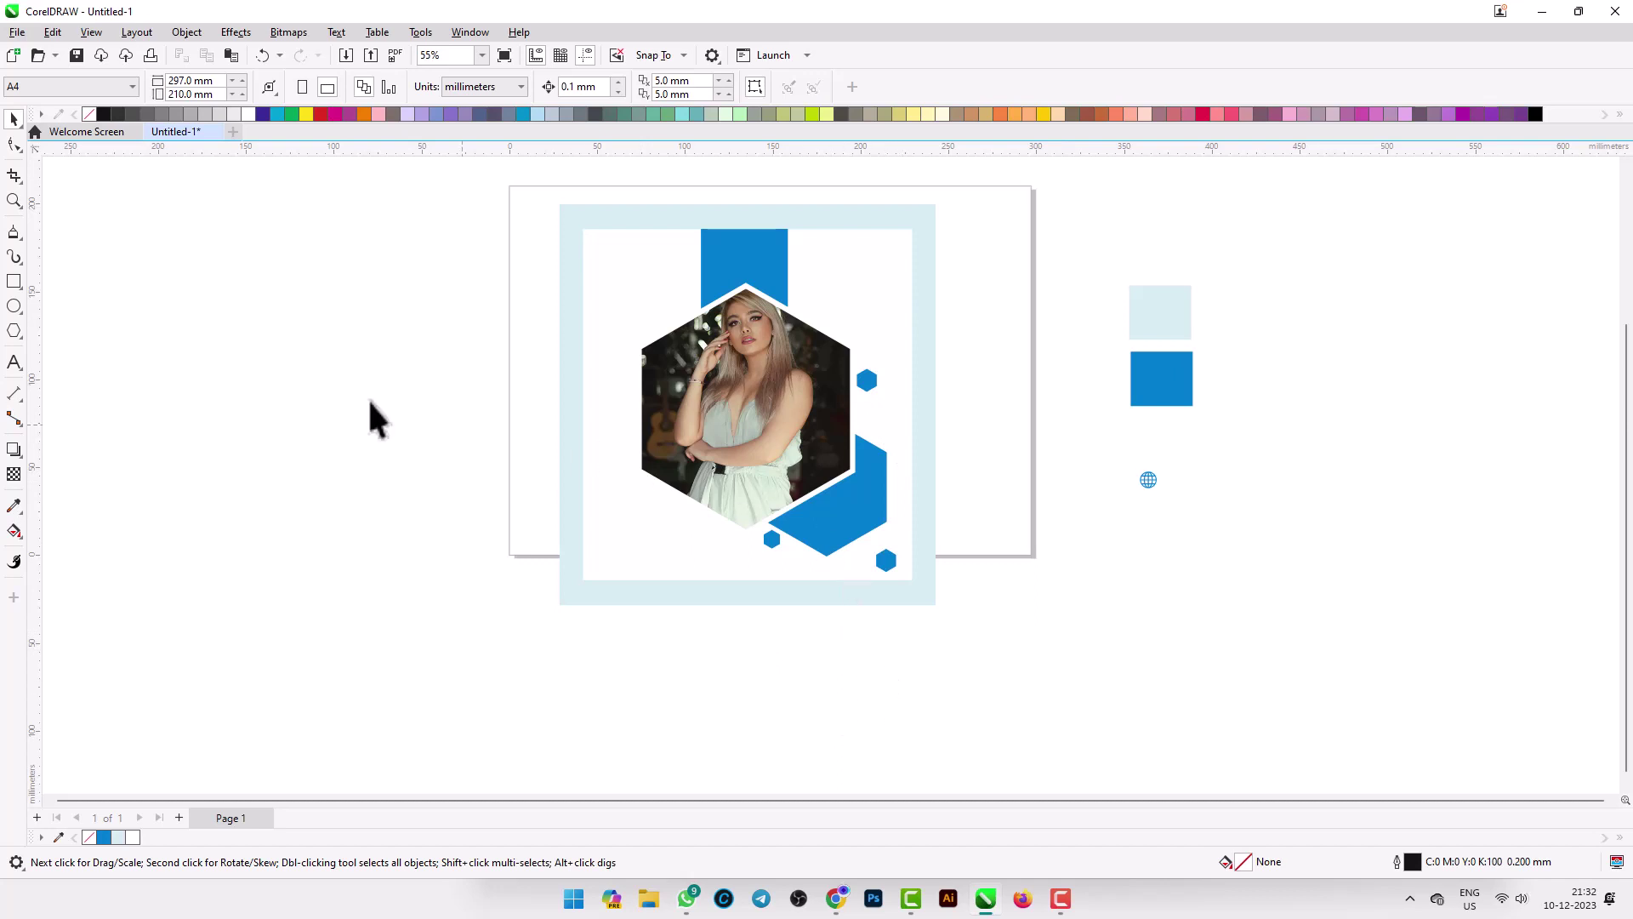
left_click(13, 282)
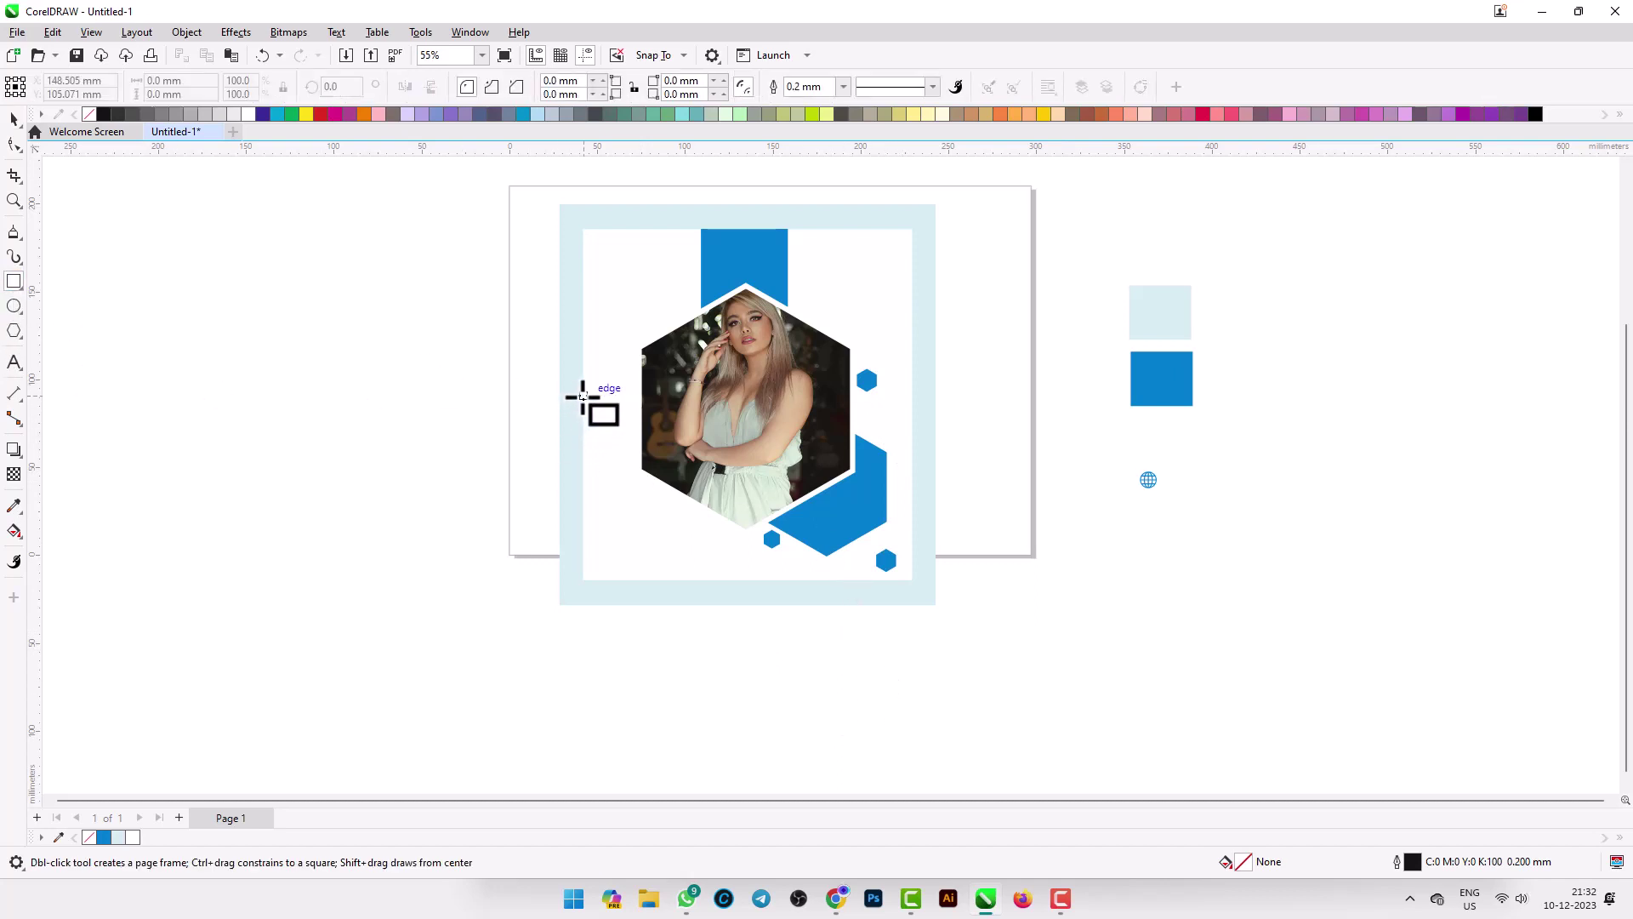
left_click_drag(584, 390, 679, 580)
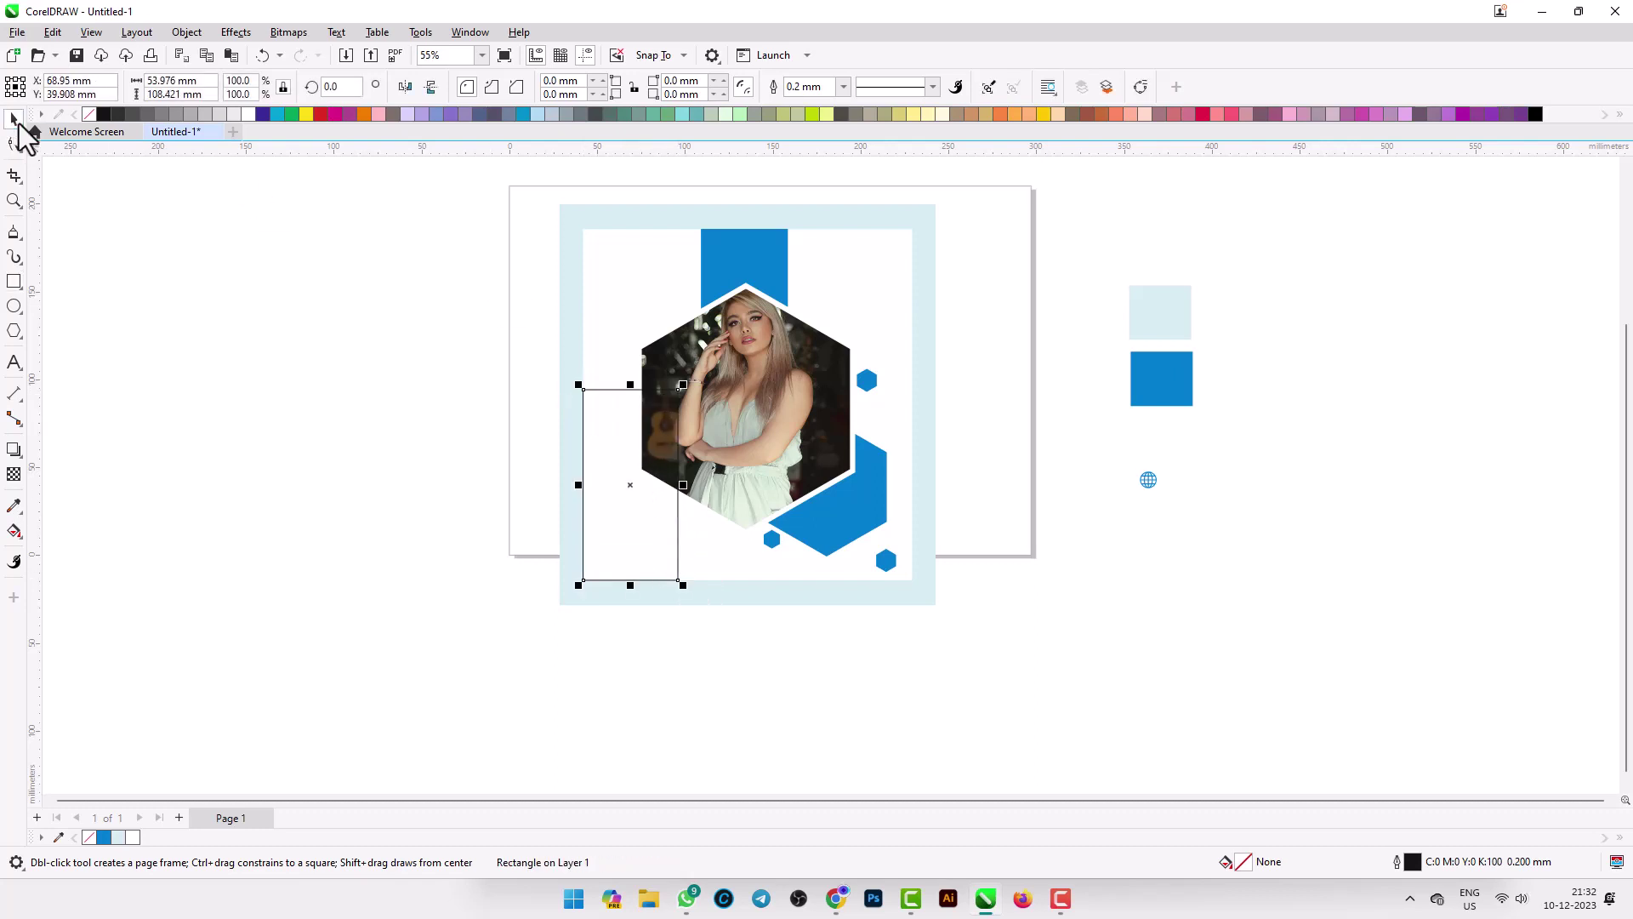
left_click(15, 120)
left_click(181, 413)
Fill the new rectangle with the blue sampled from the reference swatch and remove its outline.
left_click(14, 505)
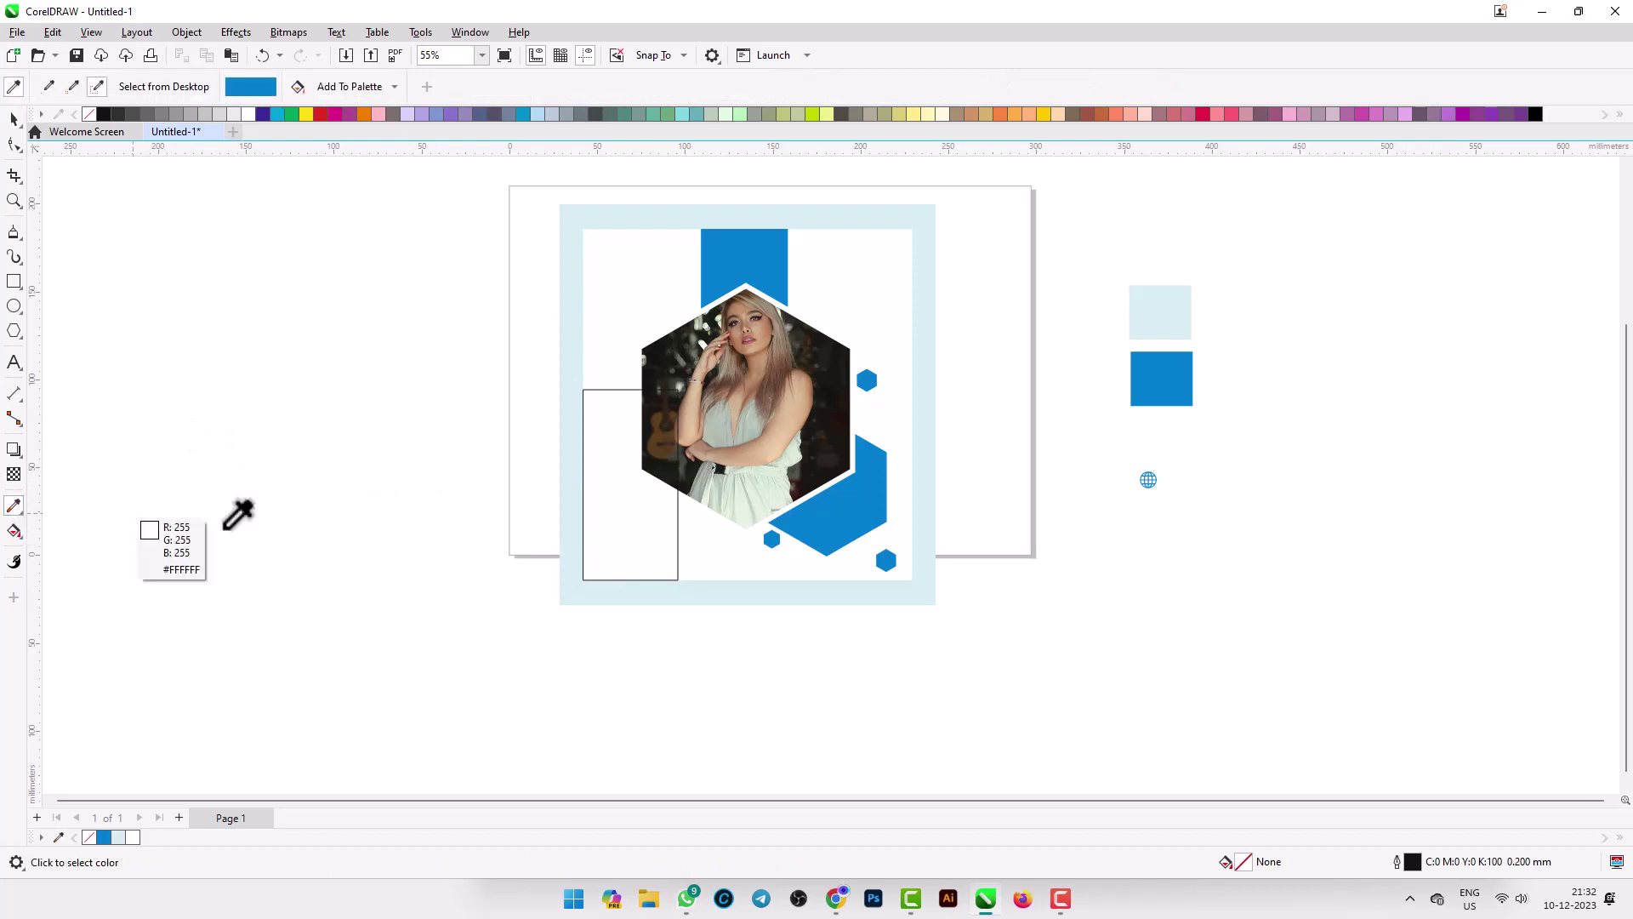
left_click(1185, 381)
left_click(625, 480)
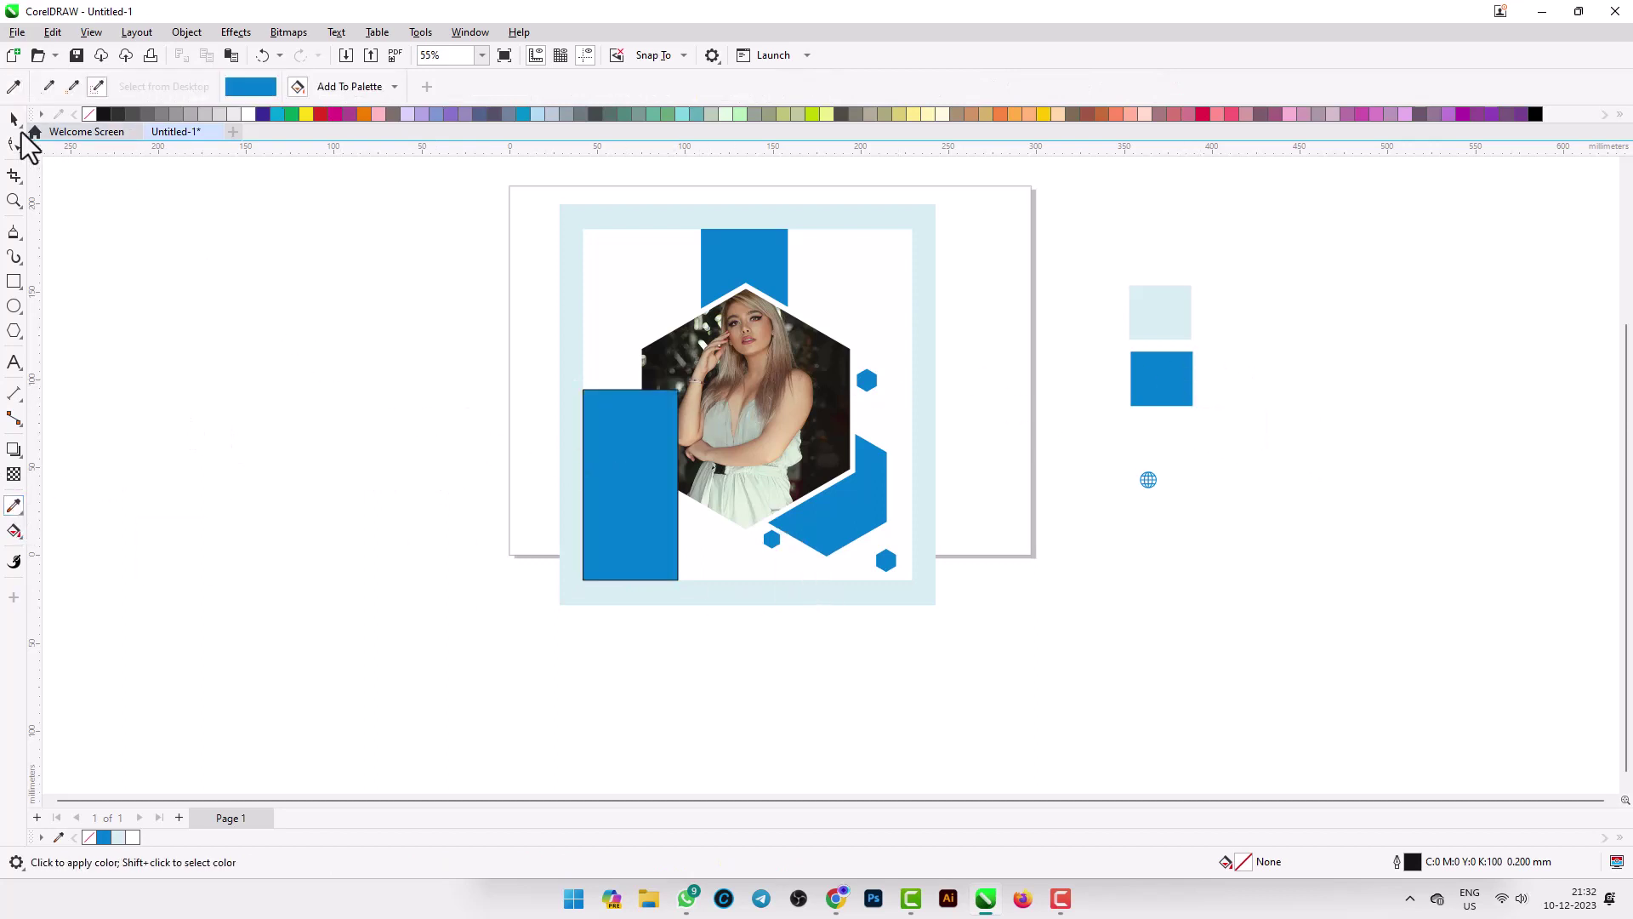
left_click(14, 120)
left_click(664, 521)
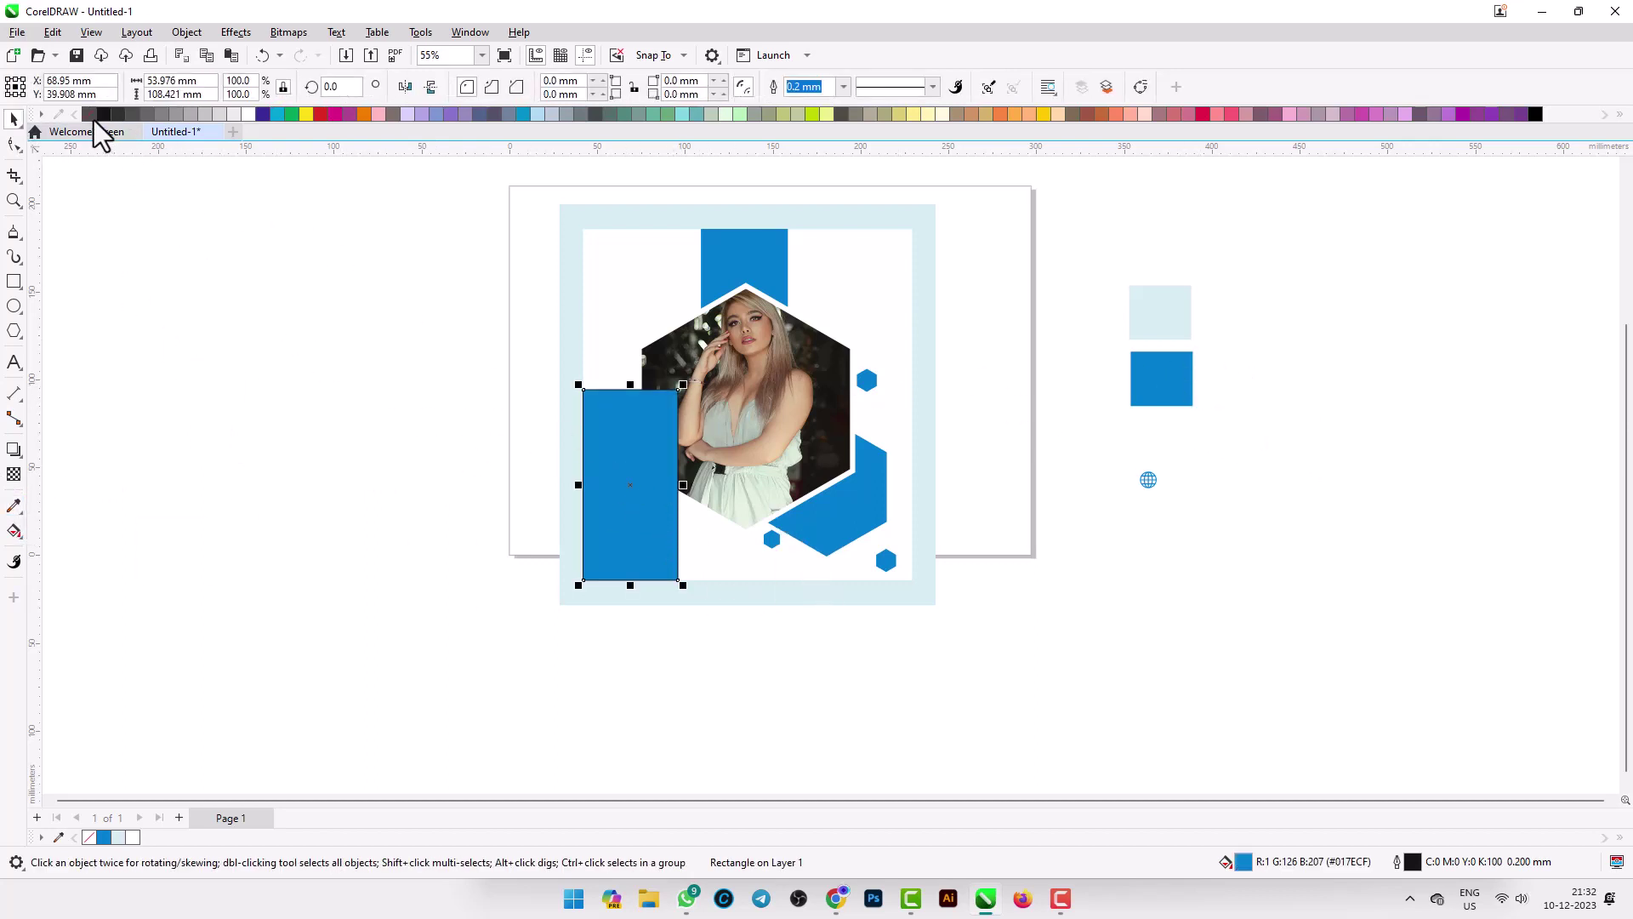
right_click(90, 115)
left_click(196, 333)
Bring the portrait hexagon in front of the lower-left blue rectangle.
left_click(726, 499)
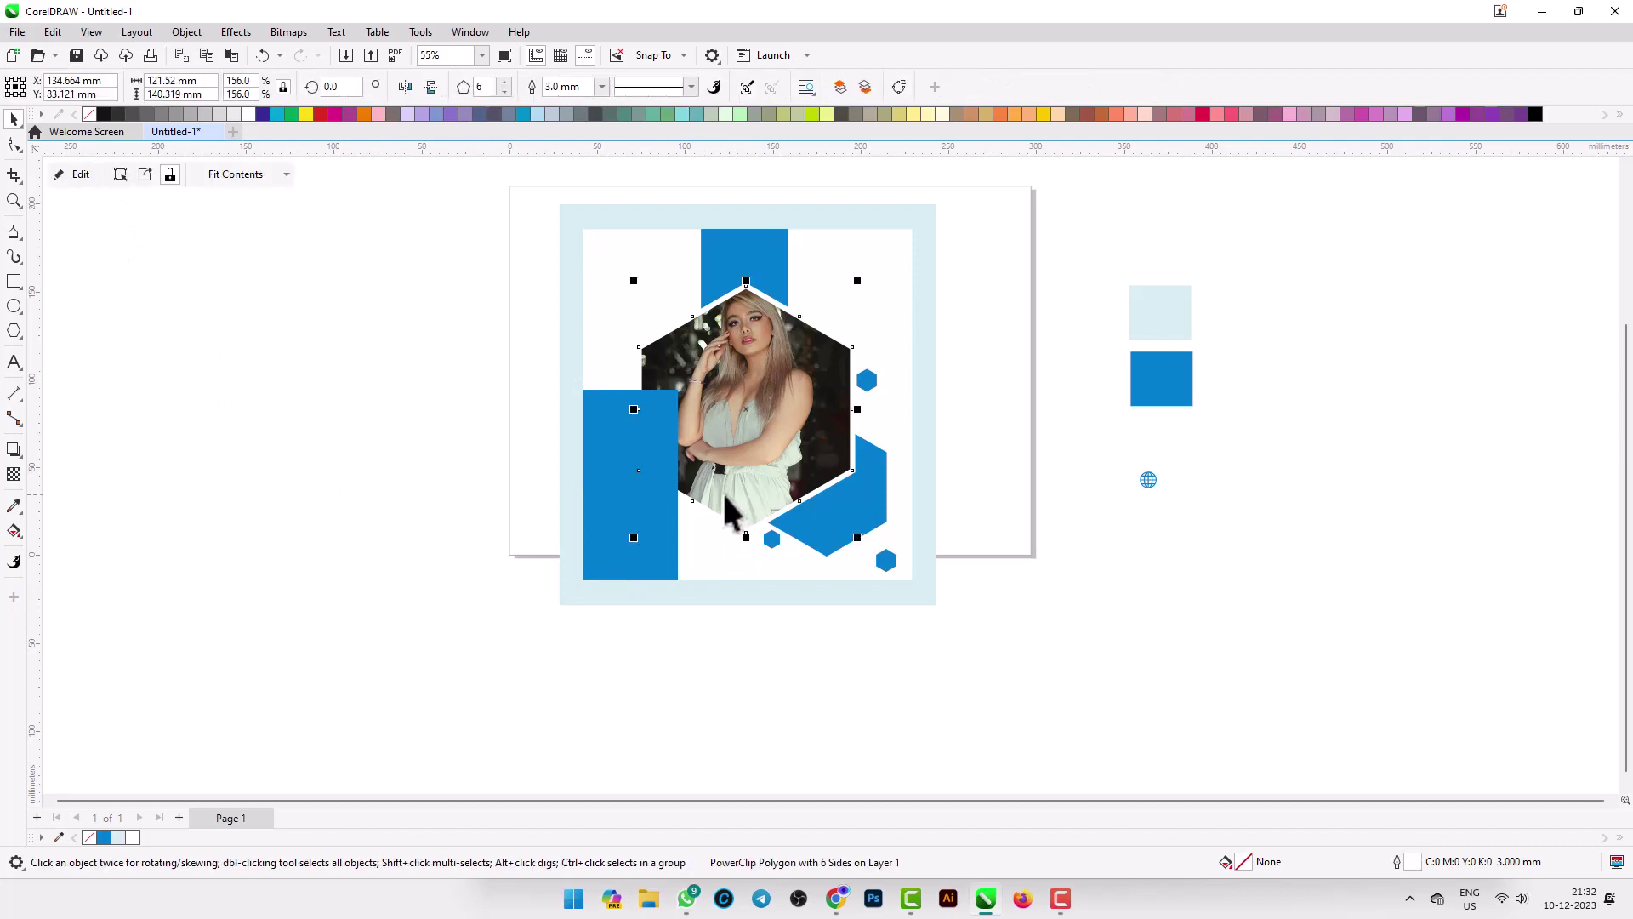
key("shift+Page_Up")
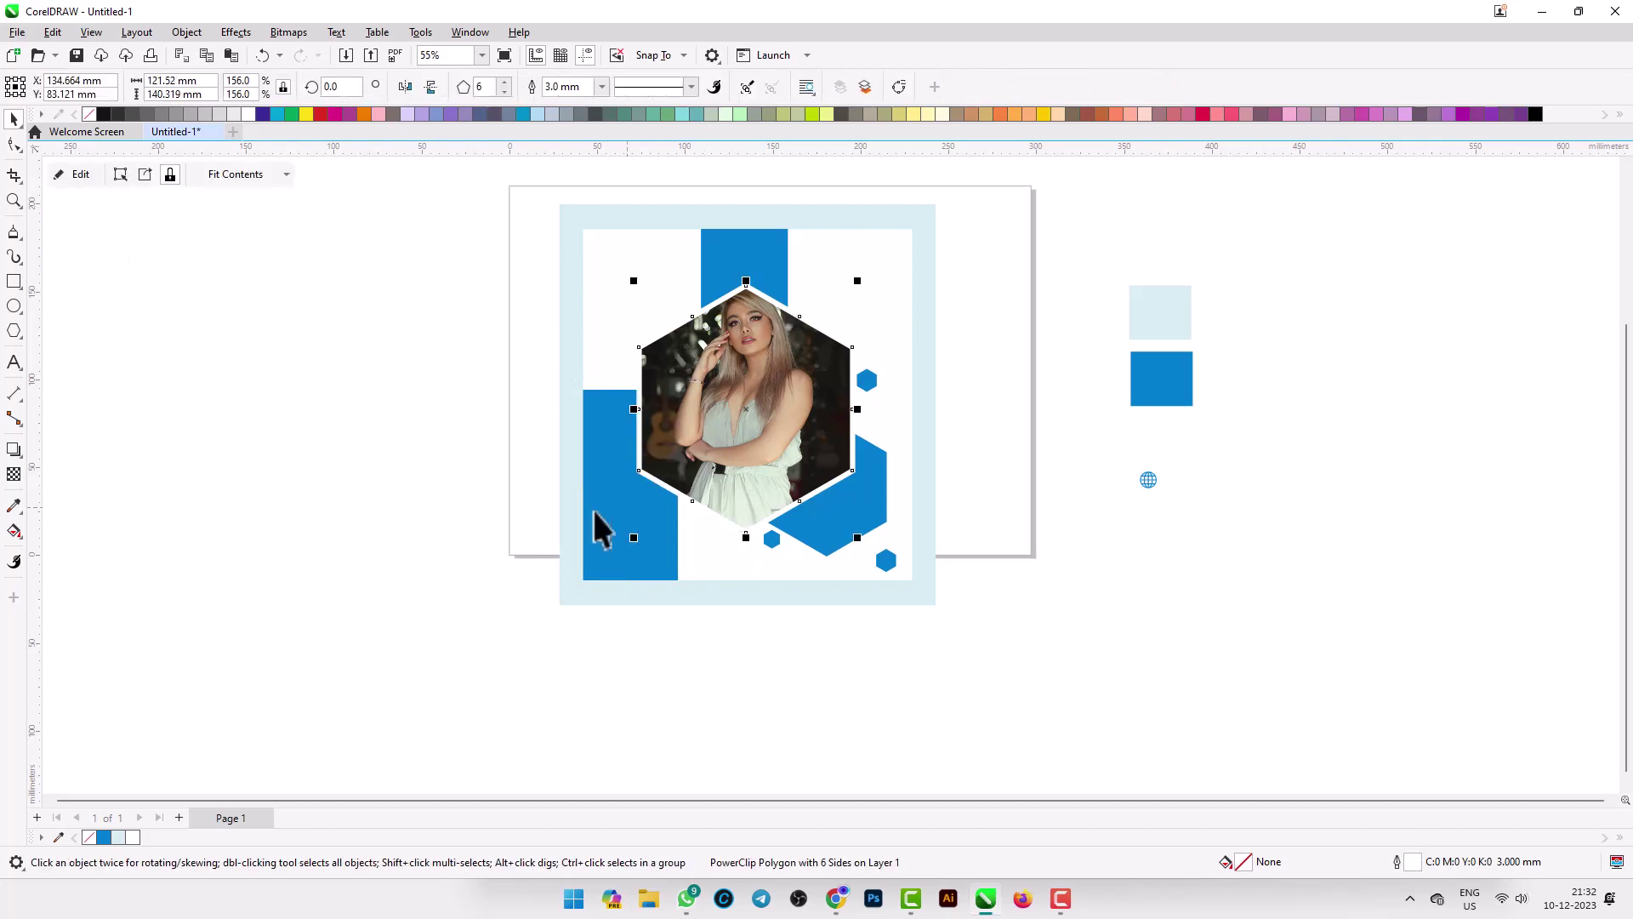
left_click(186, 462)
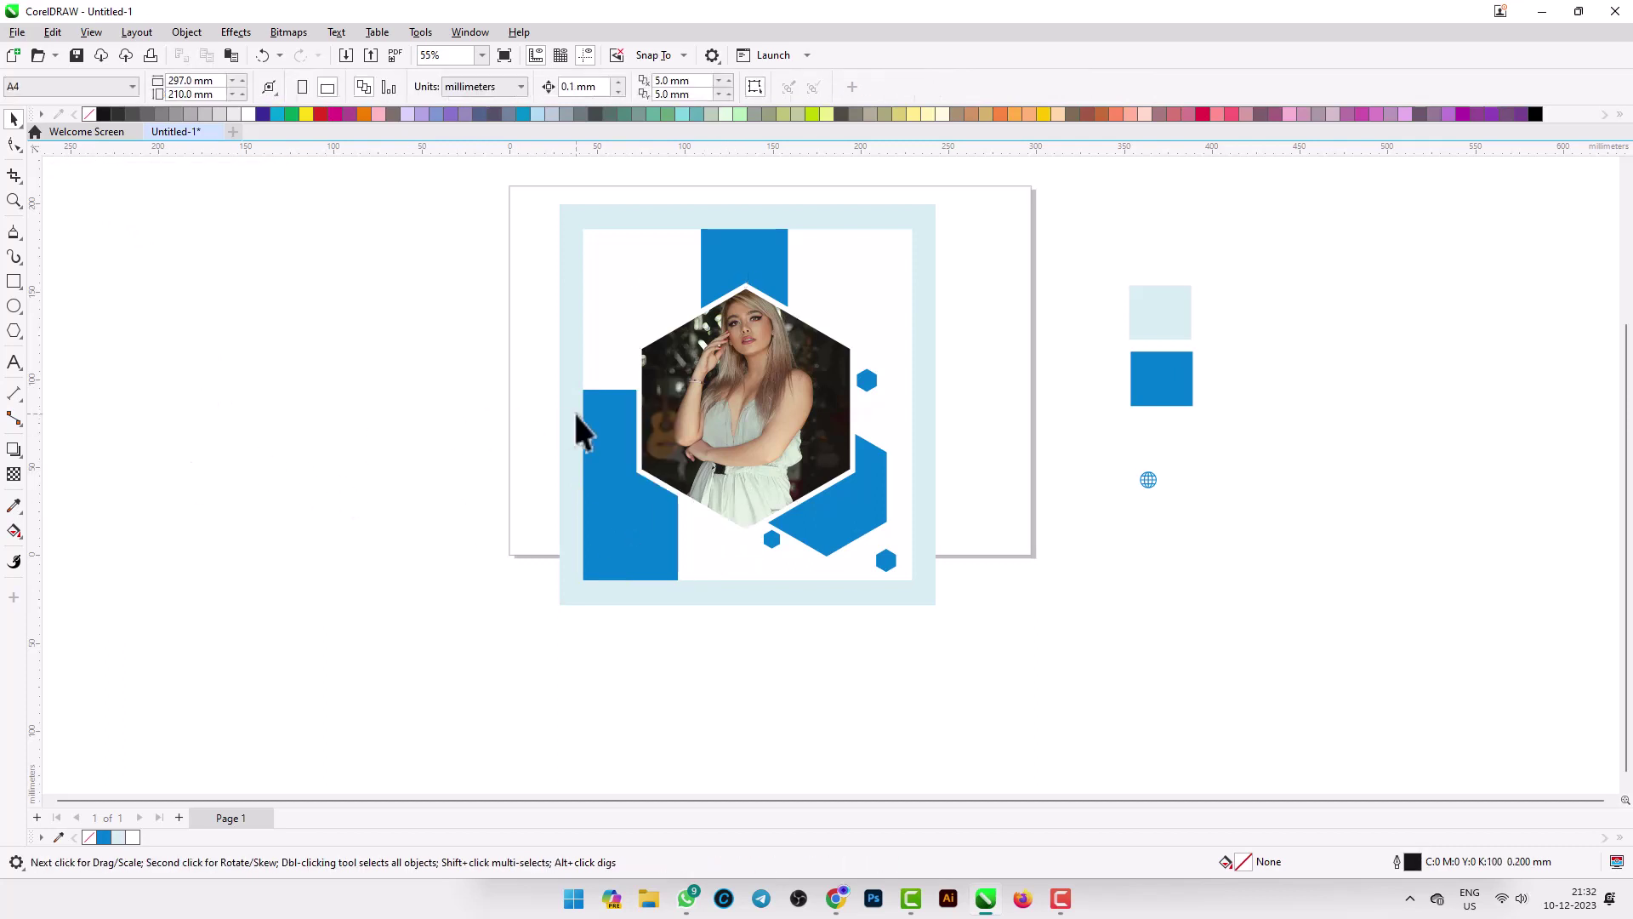
Convert the lower-left blue rectangle to curves for node editing.
left_click(601, 423)
left_click(13, 146)
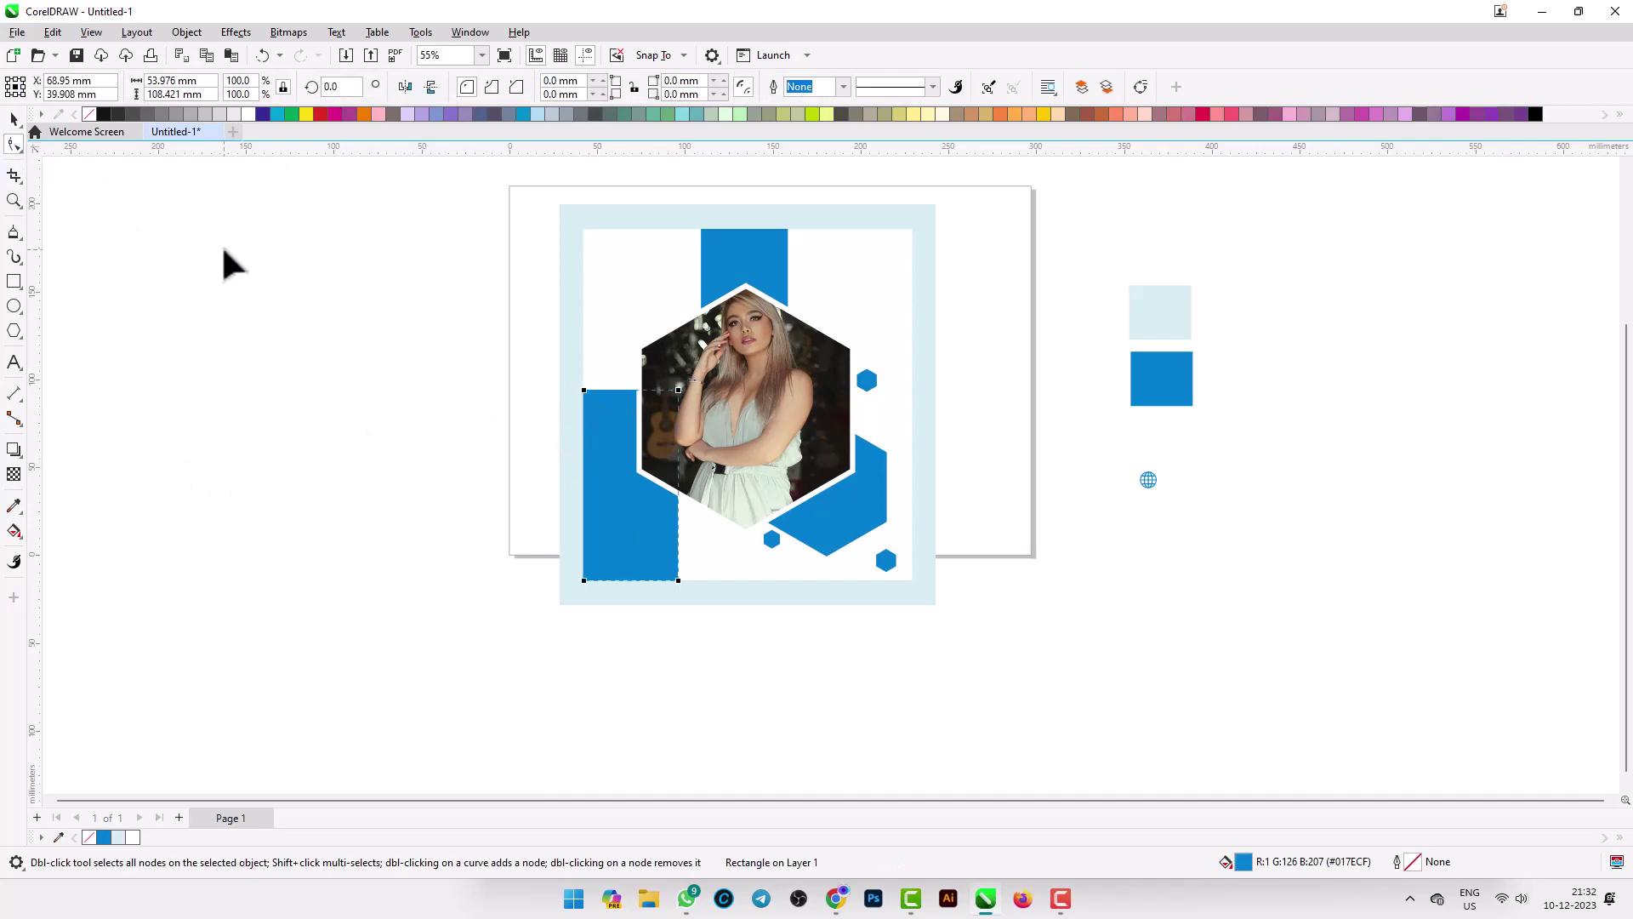
key("ctrl+q")
Nudge the lower-left blue shape's top-left node down to give it a slanted top edge.
scroll(582, 387, "up", 2)
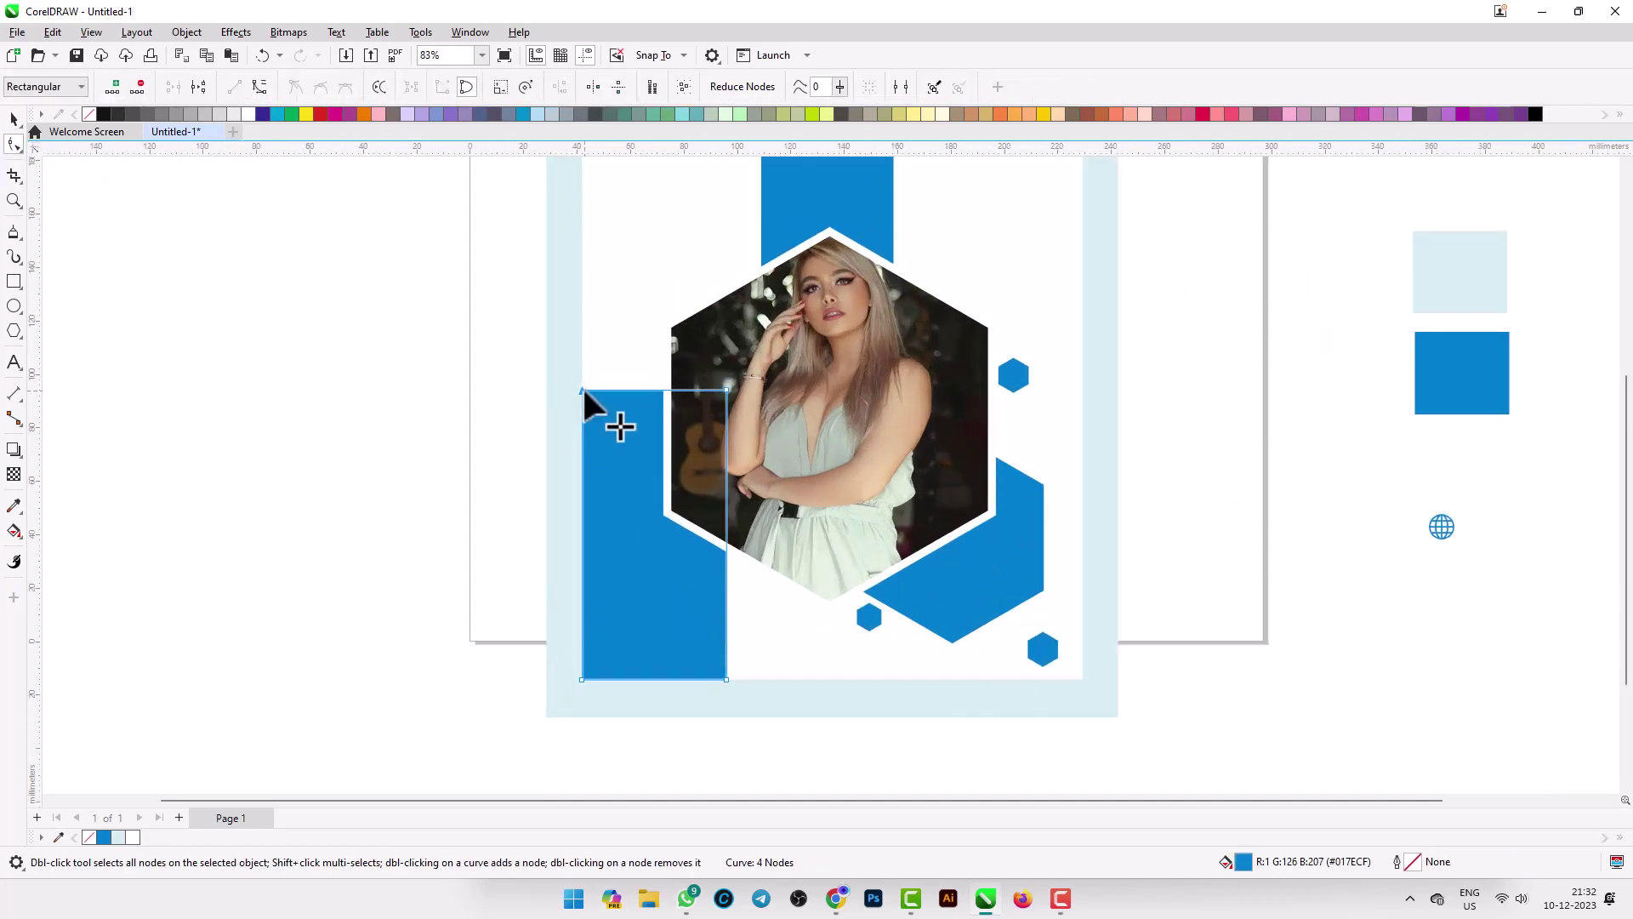
key("Down")
key("Down")
key("Down")
key("Down")
key("Down")
key("Down")
key("Down")
key("Down")
key("Down")
key("Down")
key("Down")
key("Down")
key("Down")
key("Down")
key("Down")
key("Down")
key("Down")
key("Down")
key("Down")
key("Down")
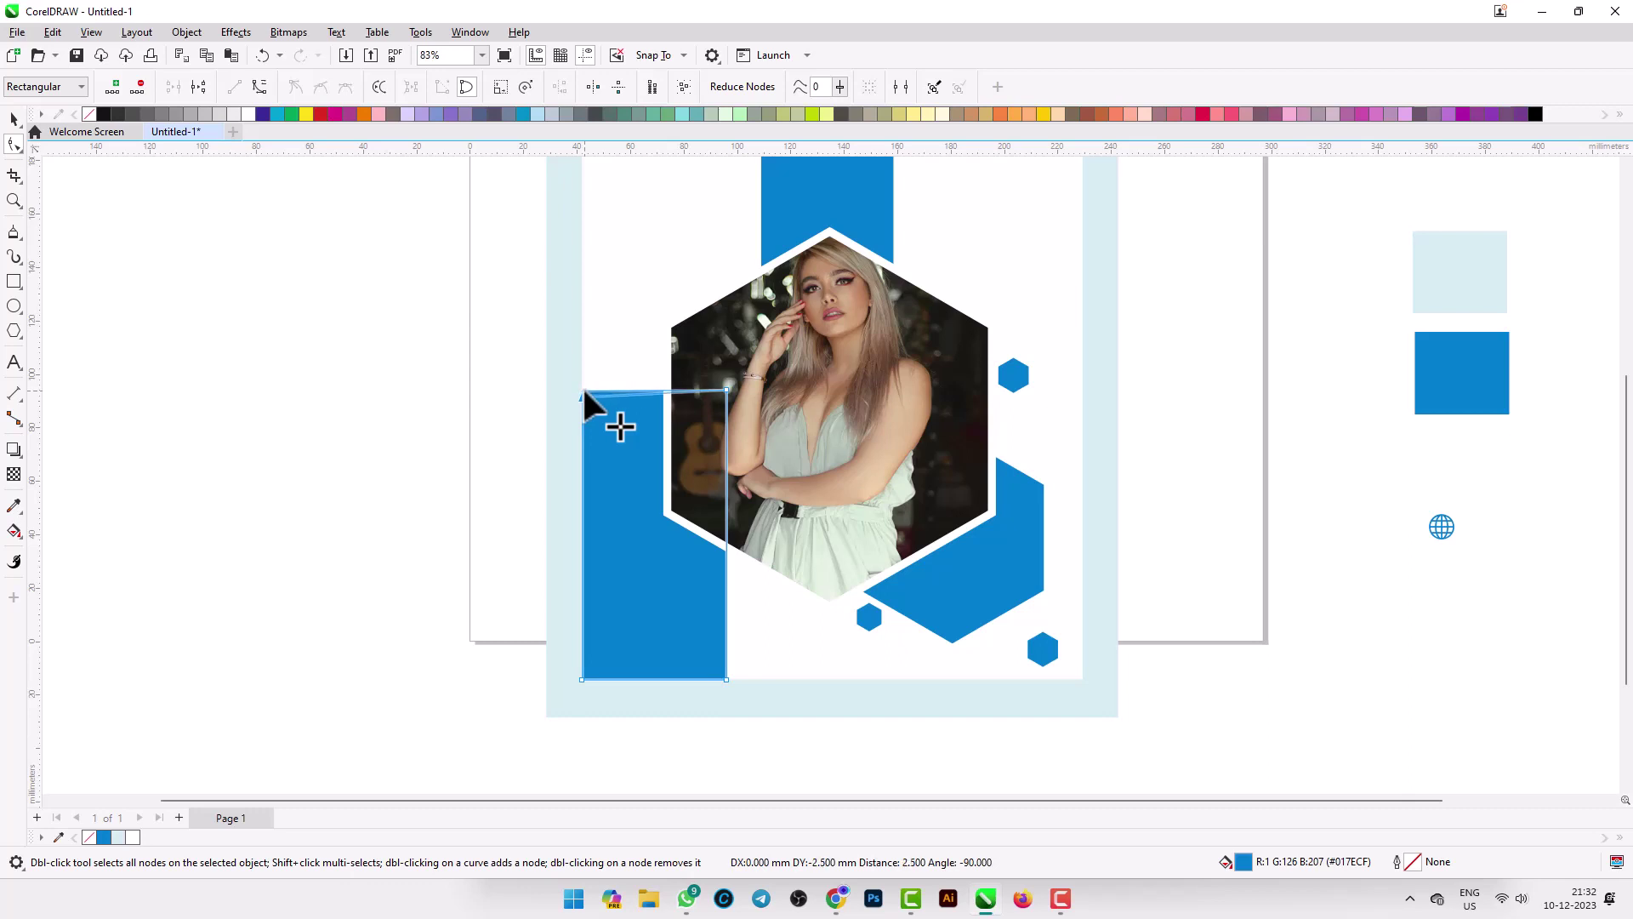
key("Down")
key("Down")
key("Down")
key("Down")
key("Down")
key("Down")
key("Down")
key("Down")
key("Down")
key("Down")
key("Down")
key("Down")
key("Down")
key("Down")
key("Down")
key("Down")
key("Down")
key("Down")
key("Down")
key("Down")
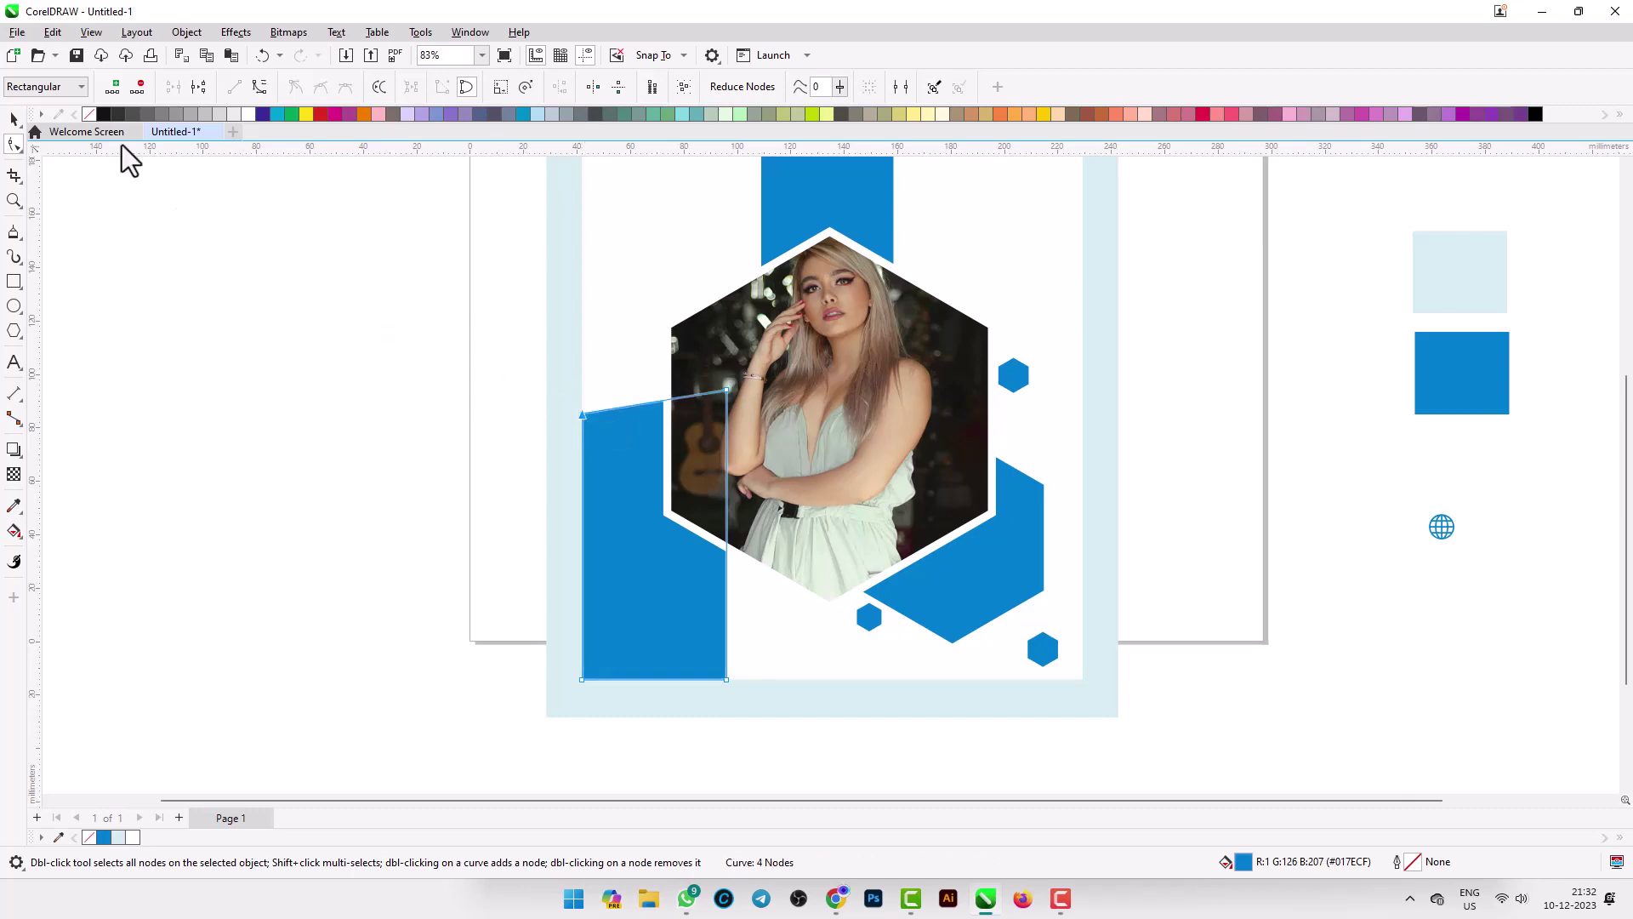
left_click(13, 120)
left_click(189, 369)
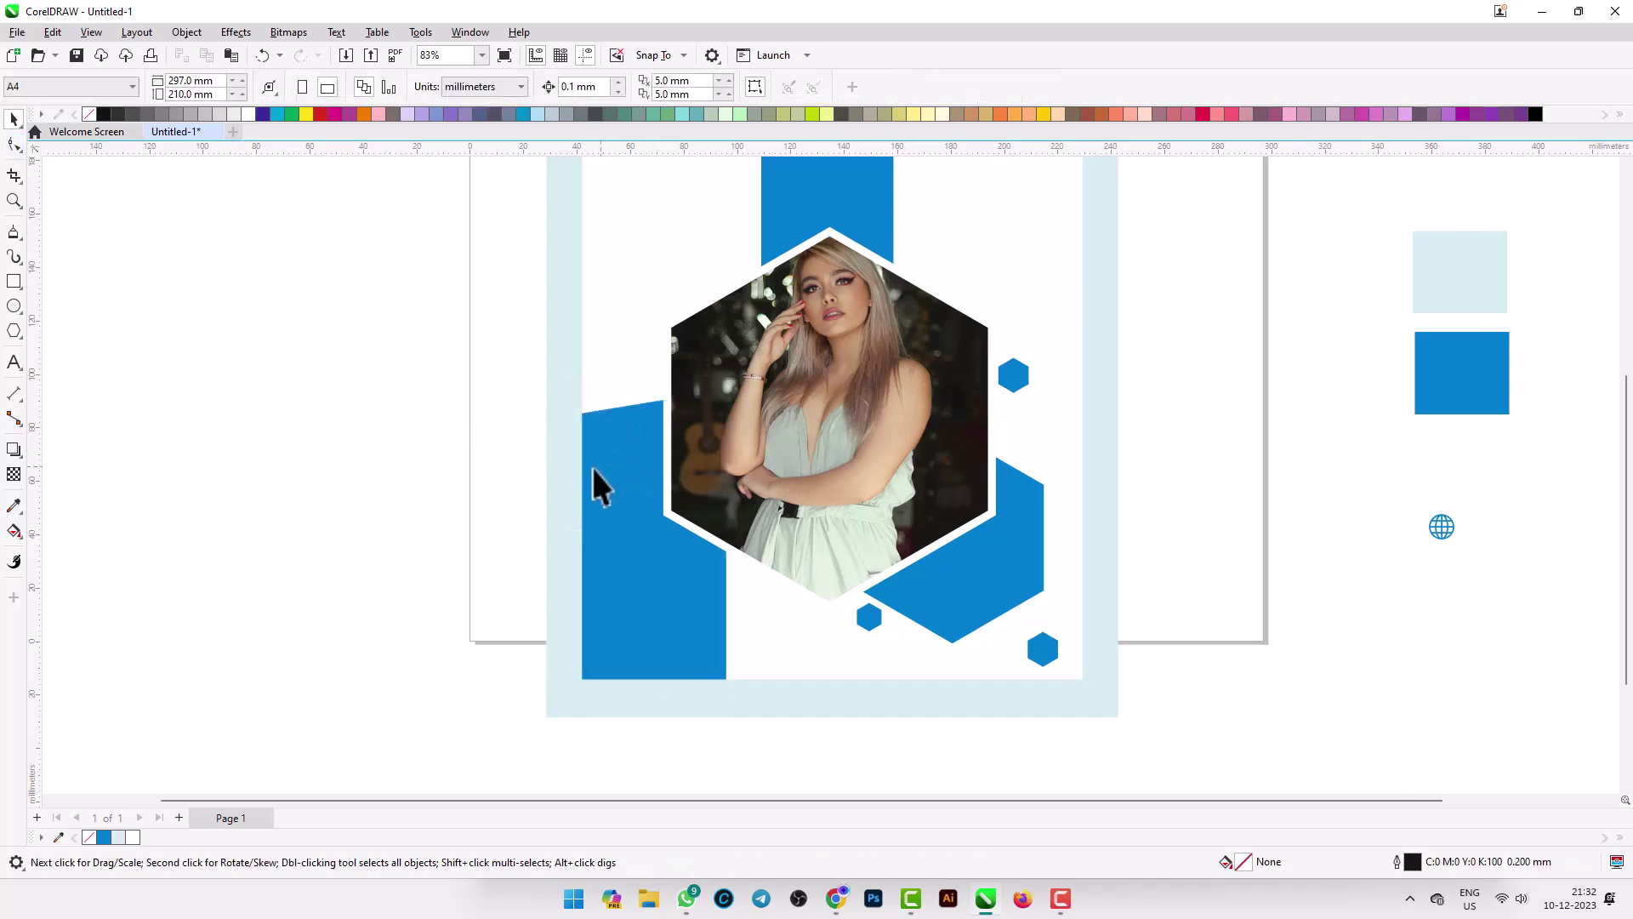
left_click(701, 592)
left_click(304, 598)
Duplicate the lower-right small hexagon, enlarge the copy and place it over the portrait's lower-left edge.
left_click(1031, 649)
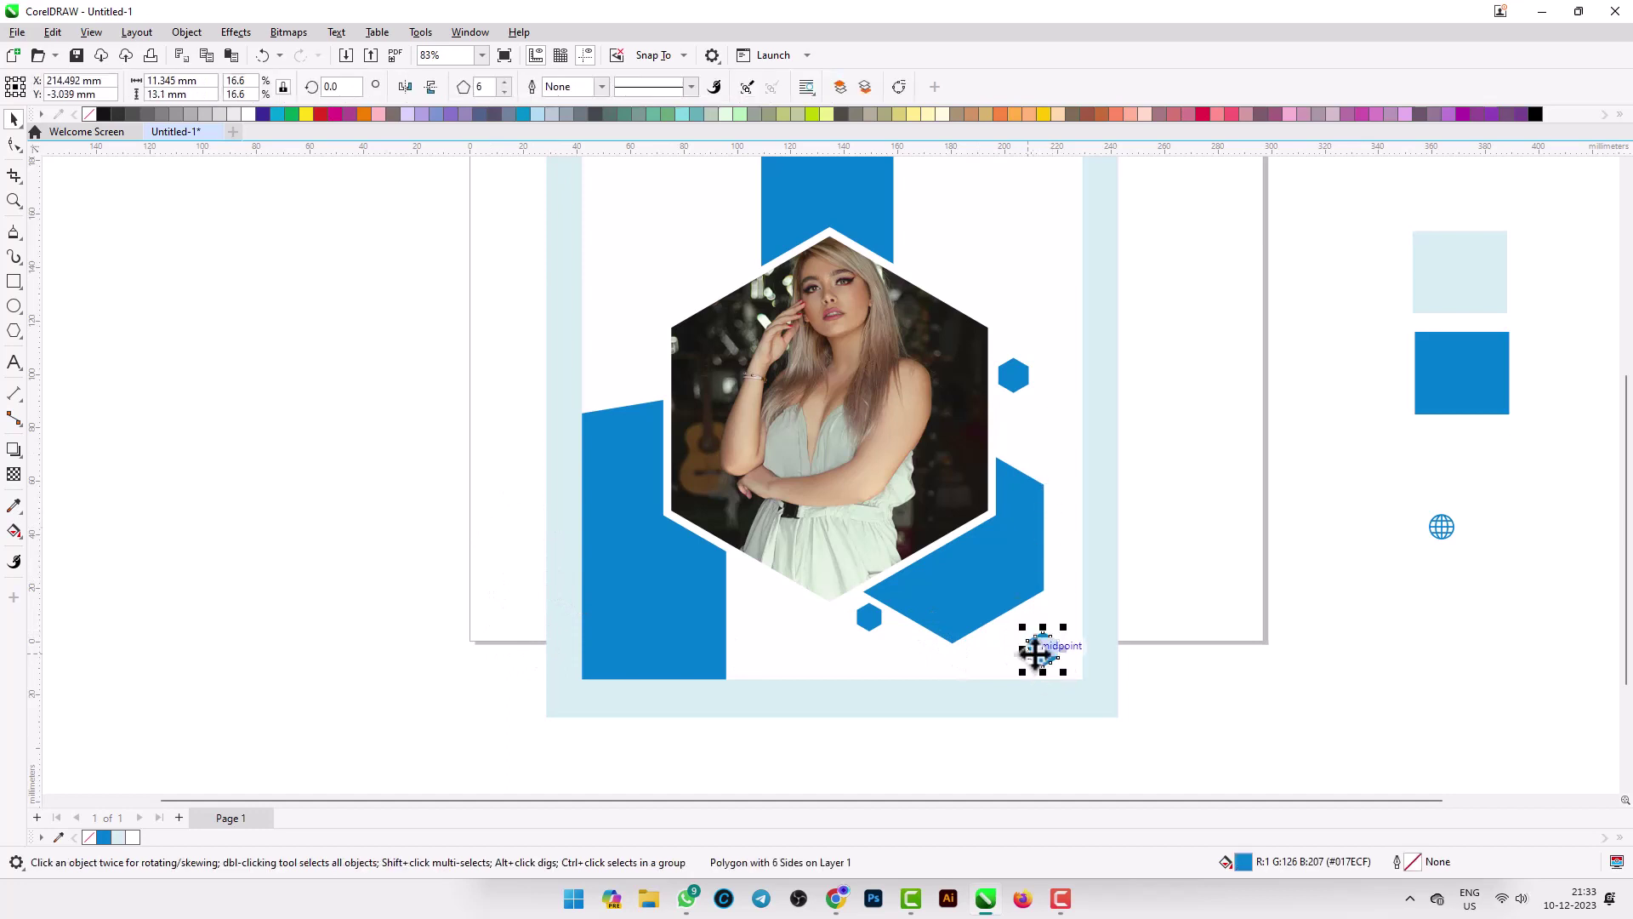
key("ctrl+c")
key("ctrl+v")
left_click_drag(1031, 649, 657, 578)
Add a black Multiply drop shadow with opacity 50 and feathering 15 to the hexagon on the portrait's lower-left edge.
left_click(15, 449)
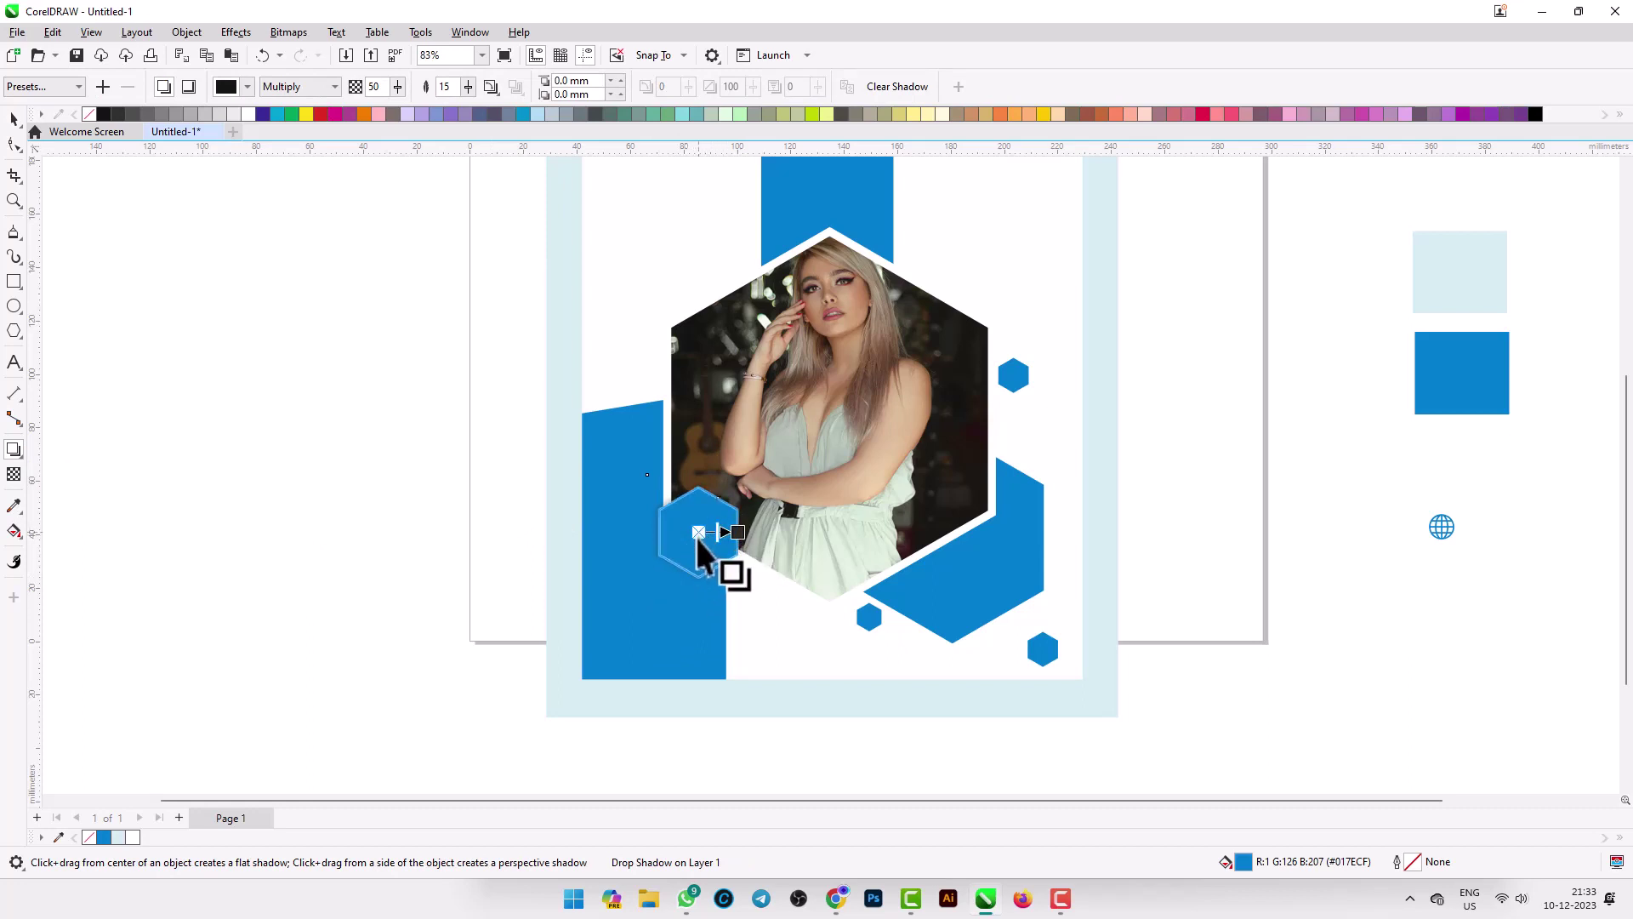
left_click(14, 119)
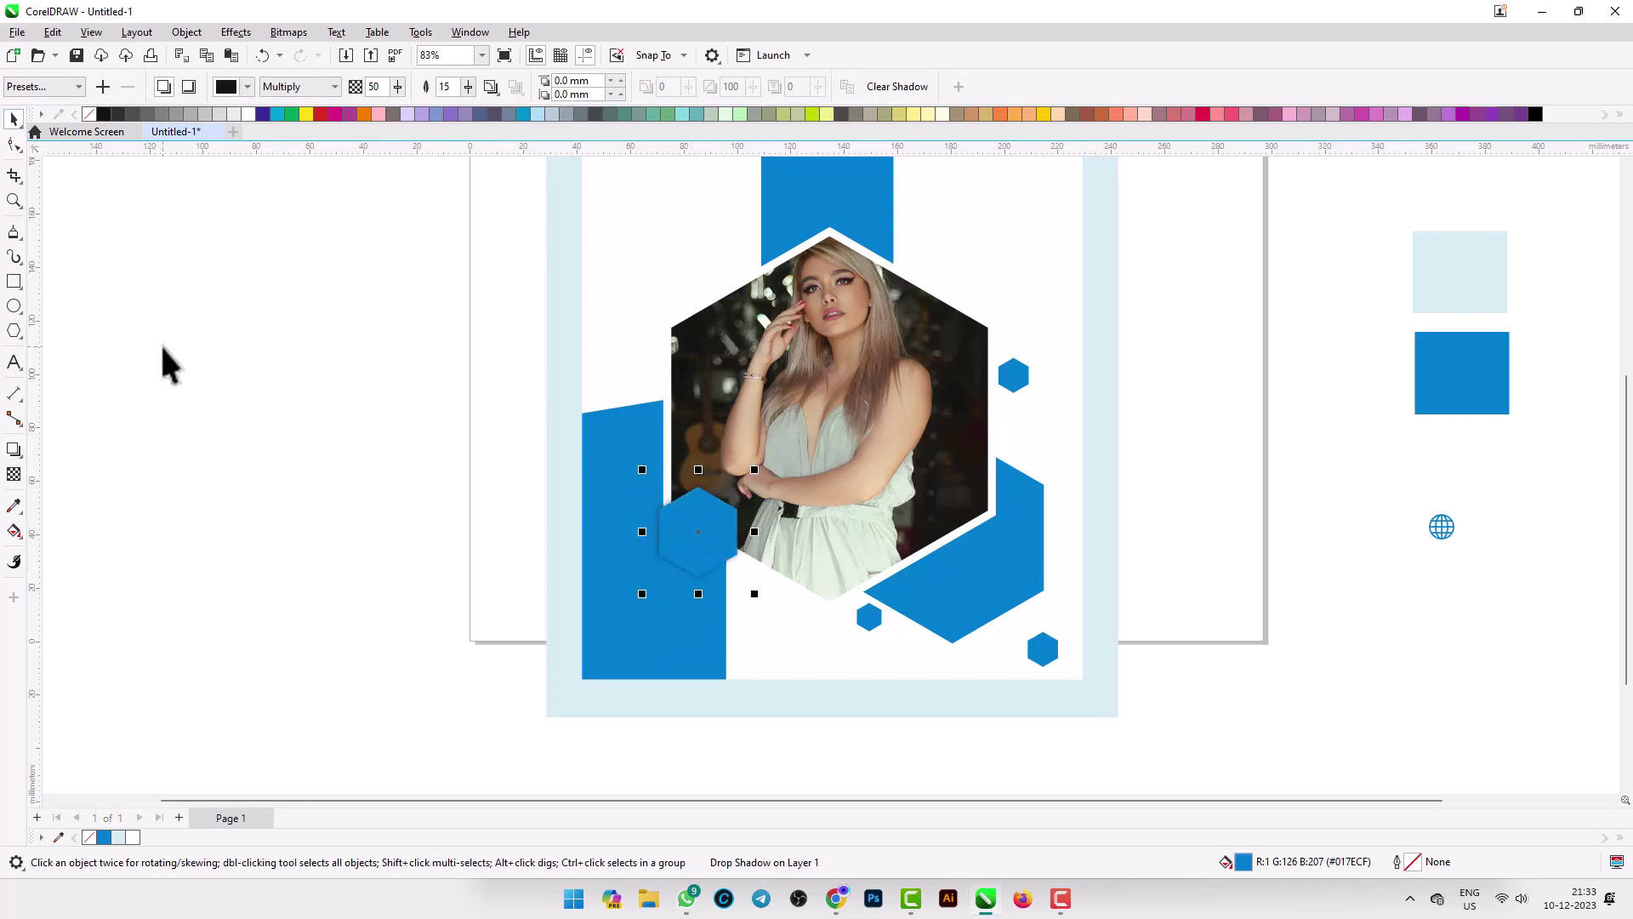
left_click(659, 520)
left_click(74, 490)
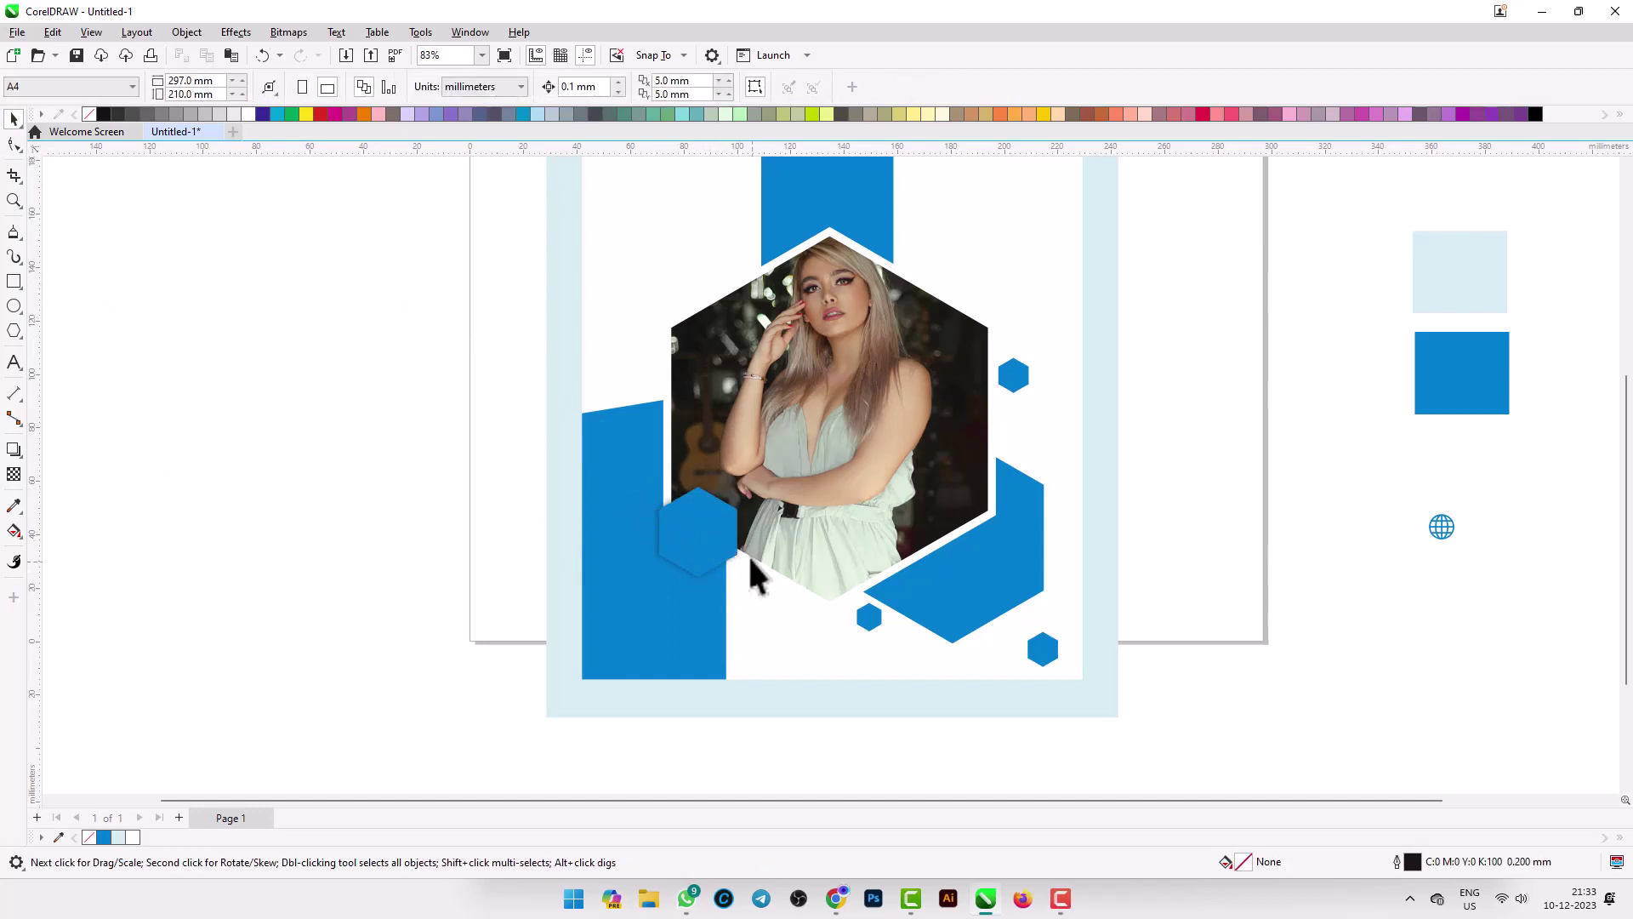
Enlarge the shadowed hexagon to about 36.9 × 42.6 mm and adjust its position over the portrait's lower-left edge.
left_click(729, 558)
left_click_drag(742, 583, 751, 593)
left_click_drag(718, 540, 721, 542)
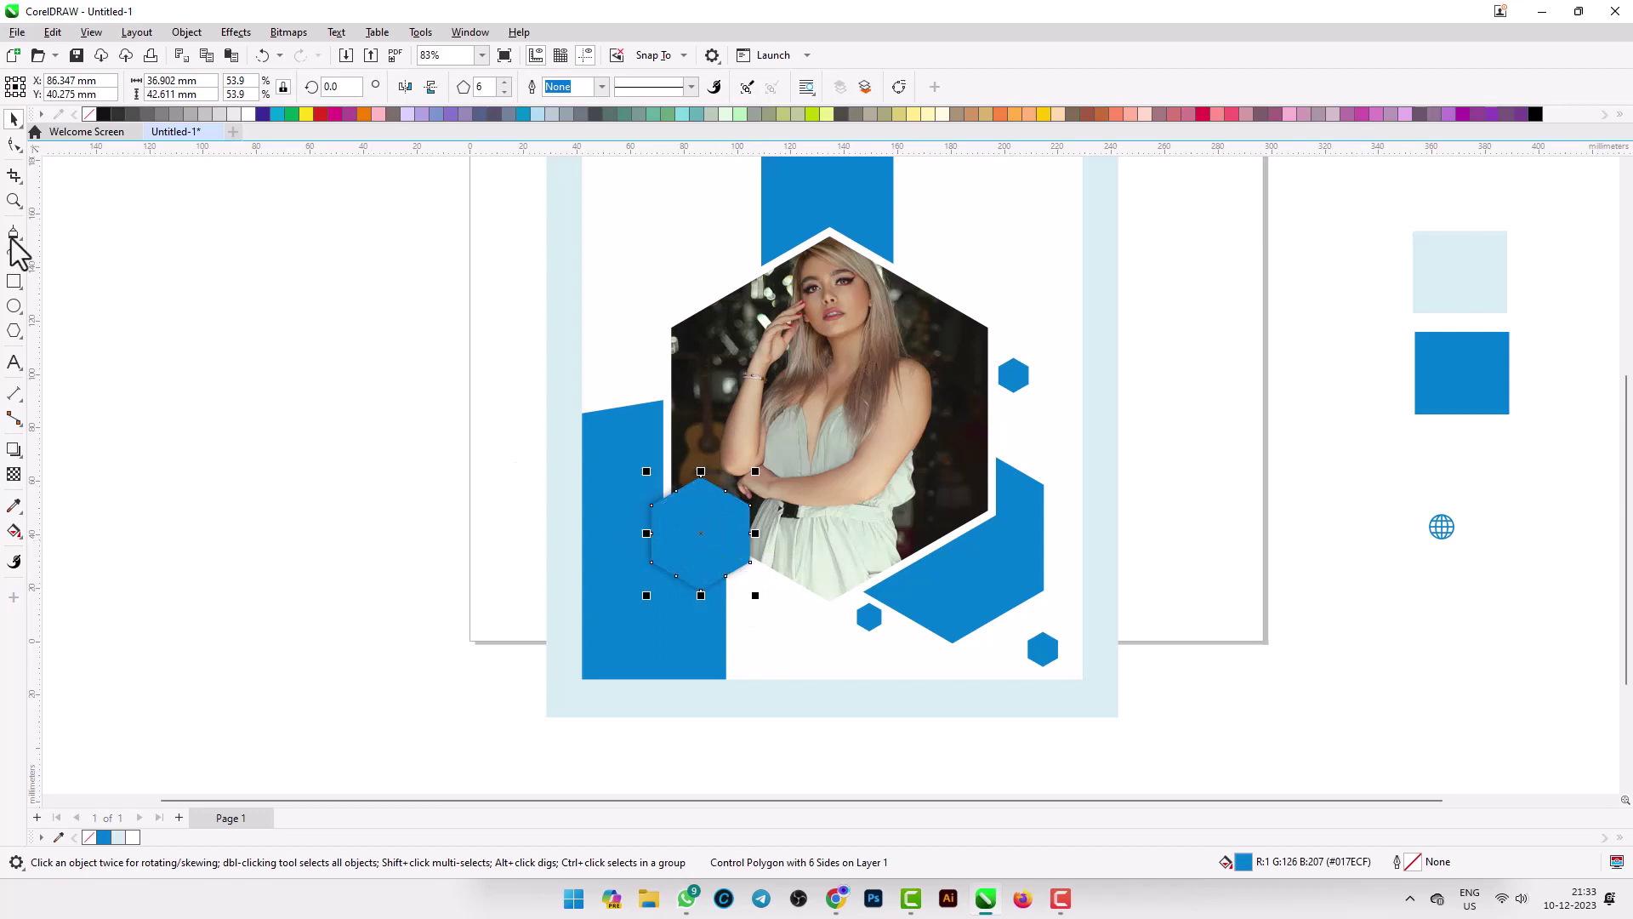
left_click(383, 499)
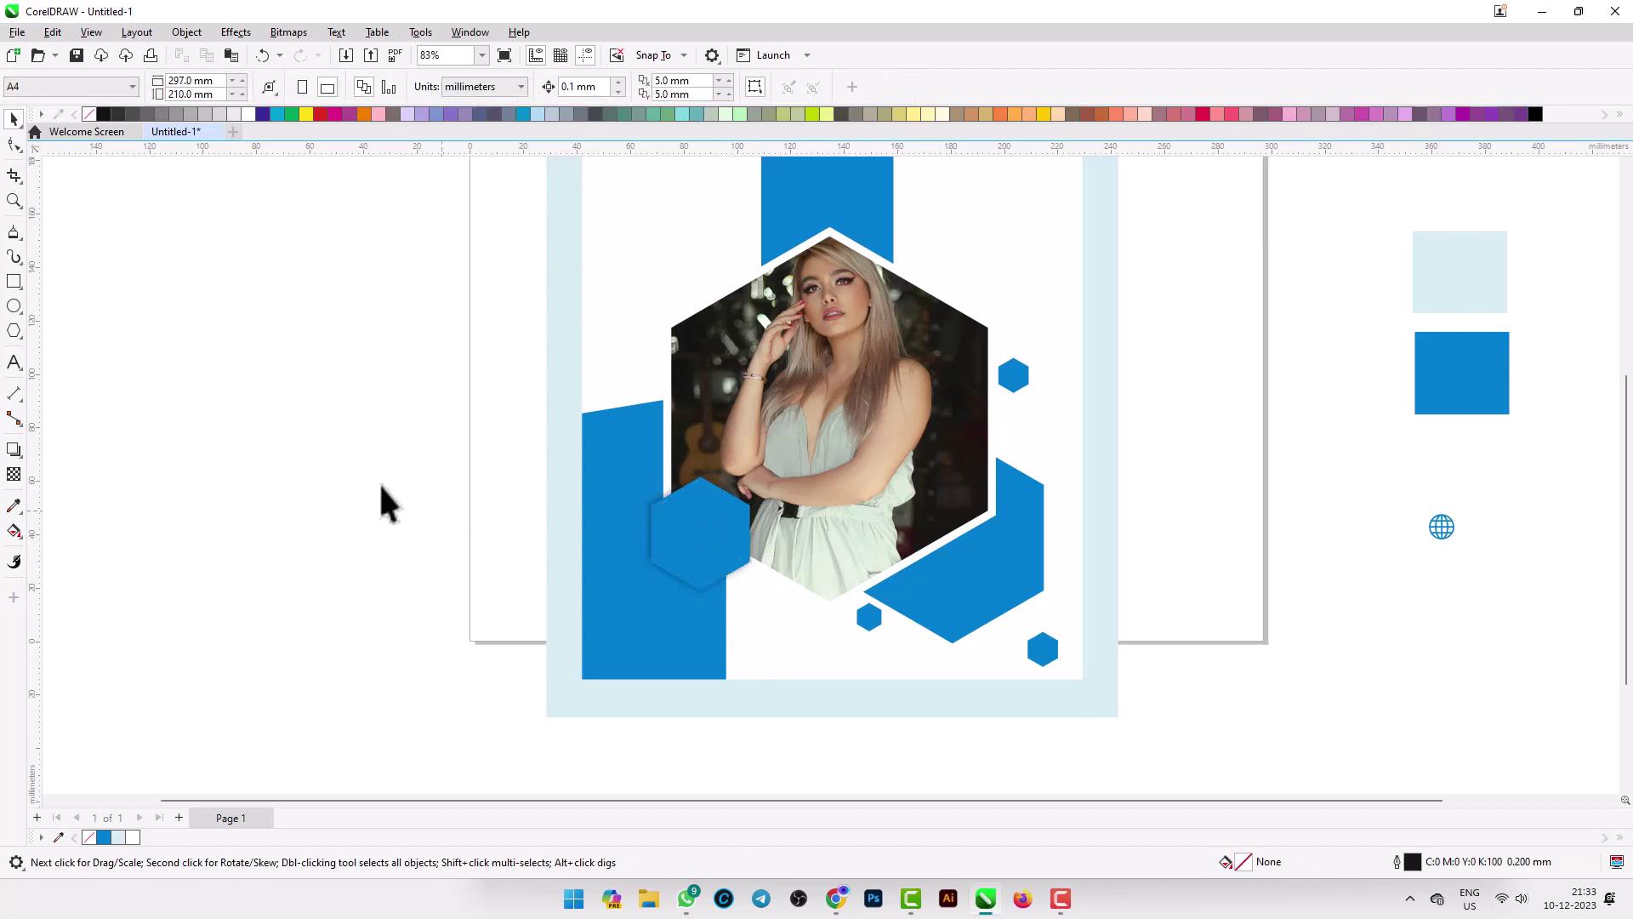
Add the text "UP TO 50% OFF" on three lines in 24 pt Arial beside the page and make it bold.
left_click(15, 363)
scroll(312, 475, "up", 1)
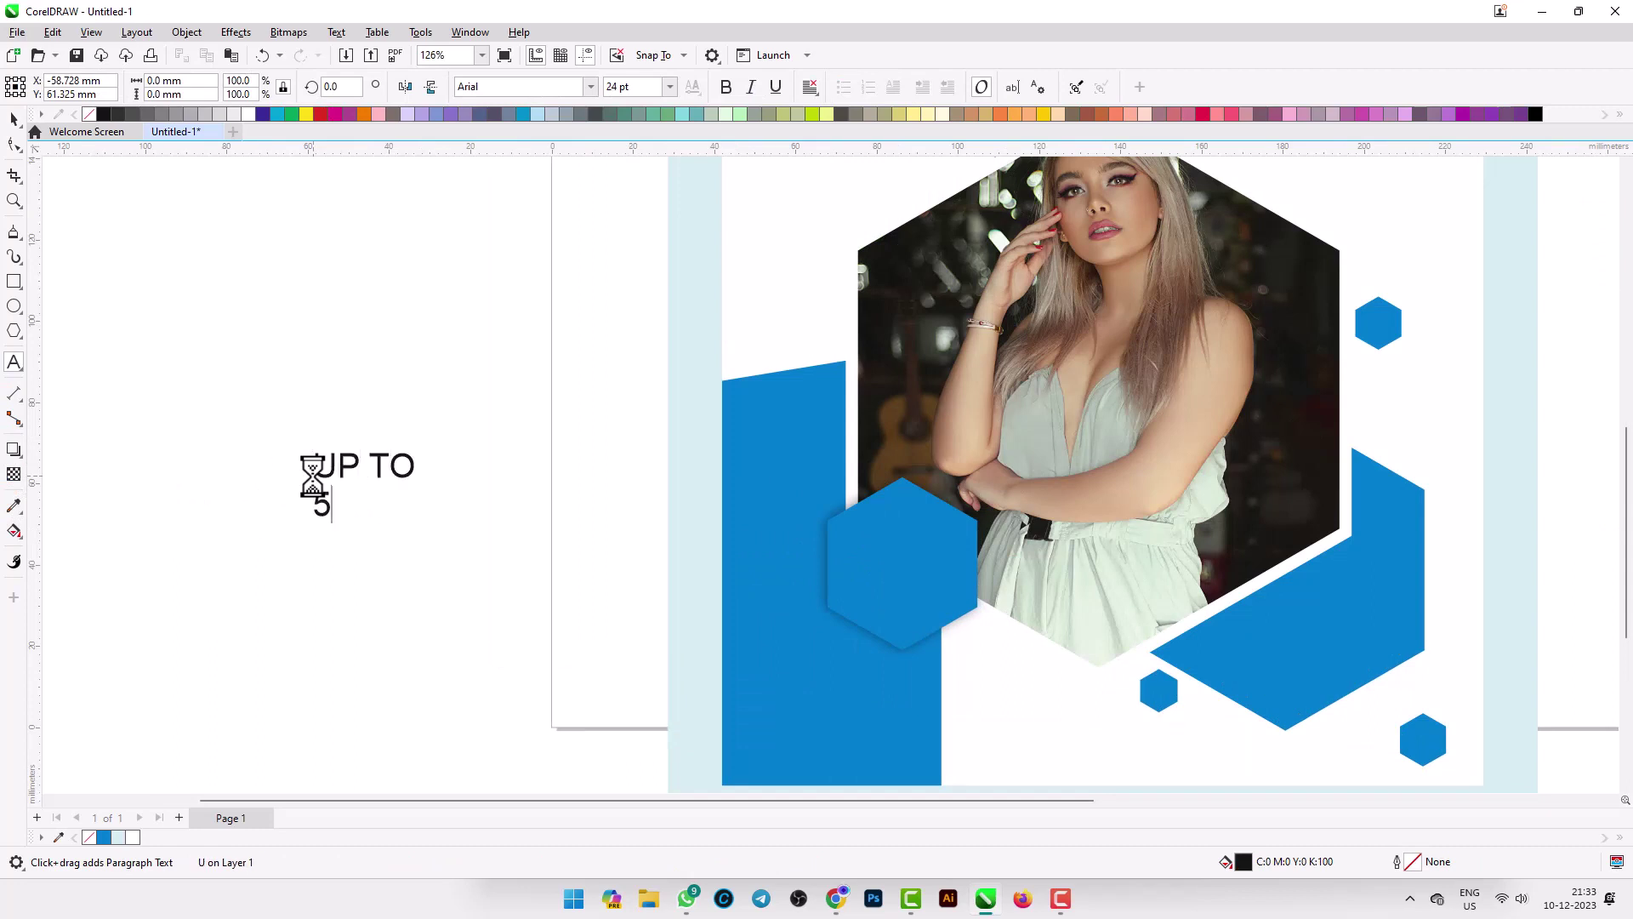
type("%")
key("Escape")
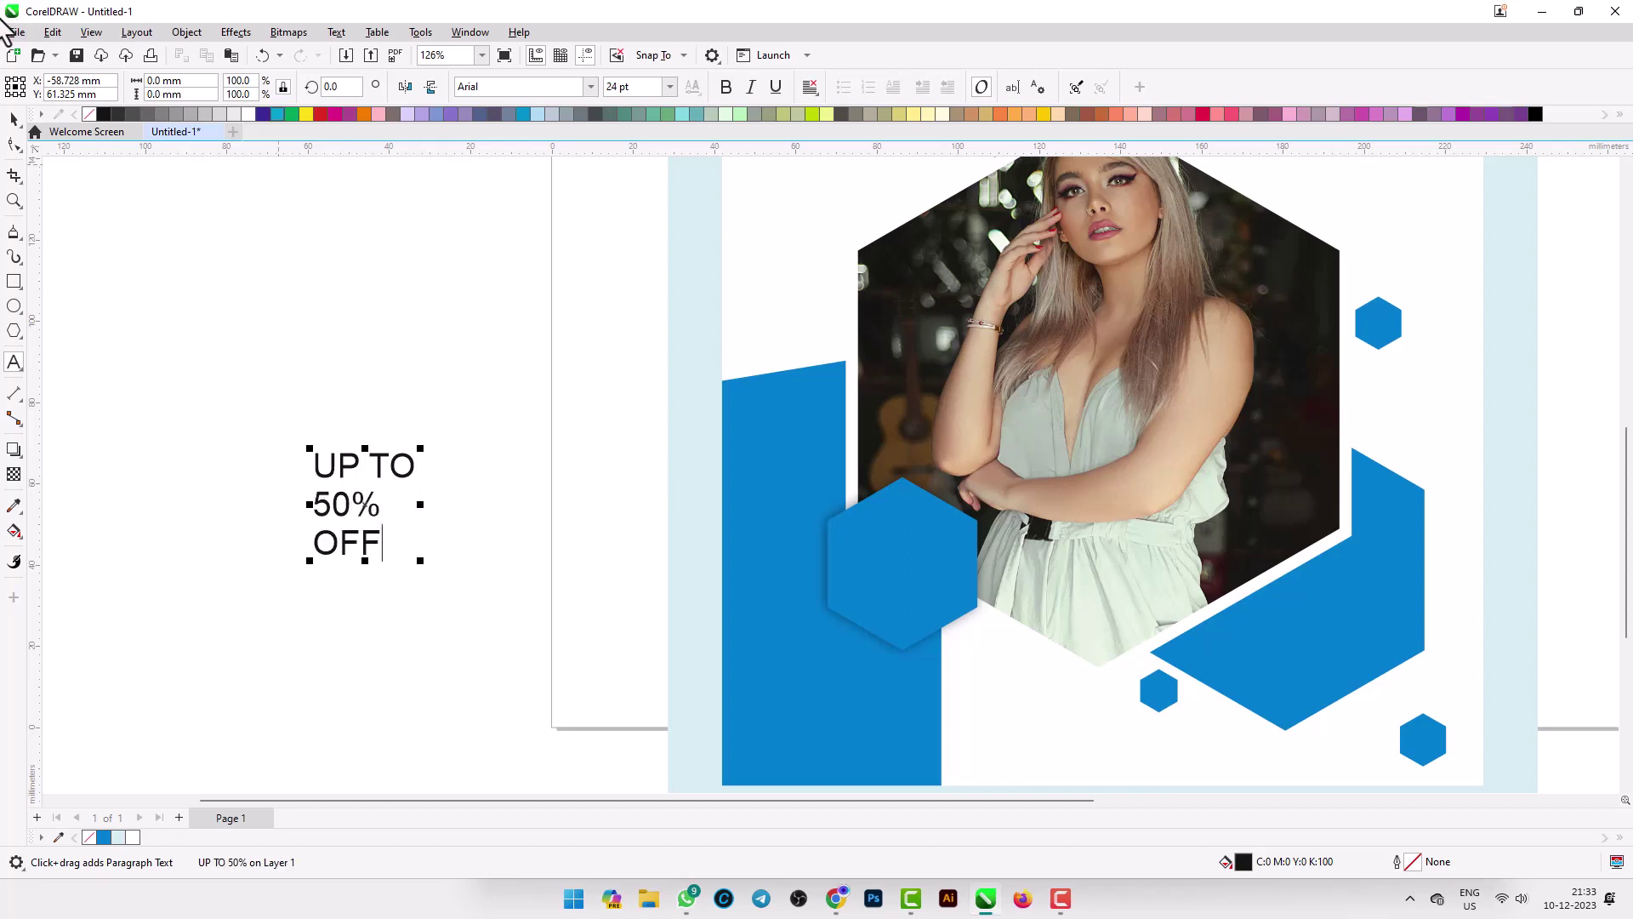
left_click(14, 119)
left_click(726, 87)
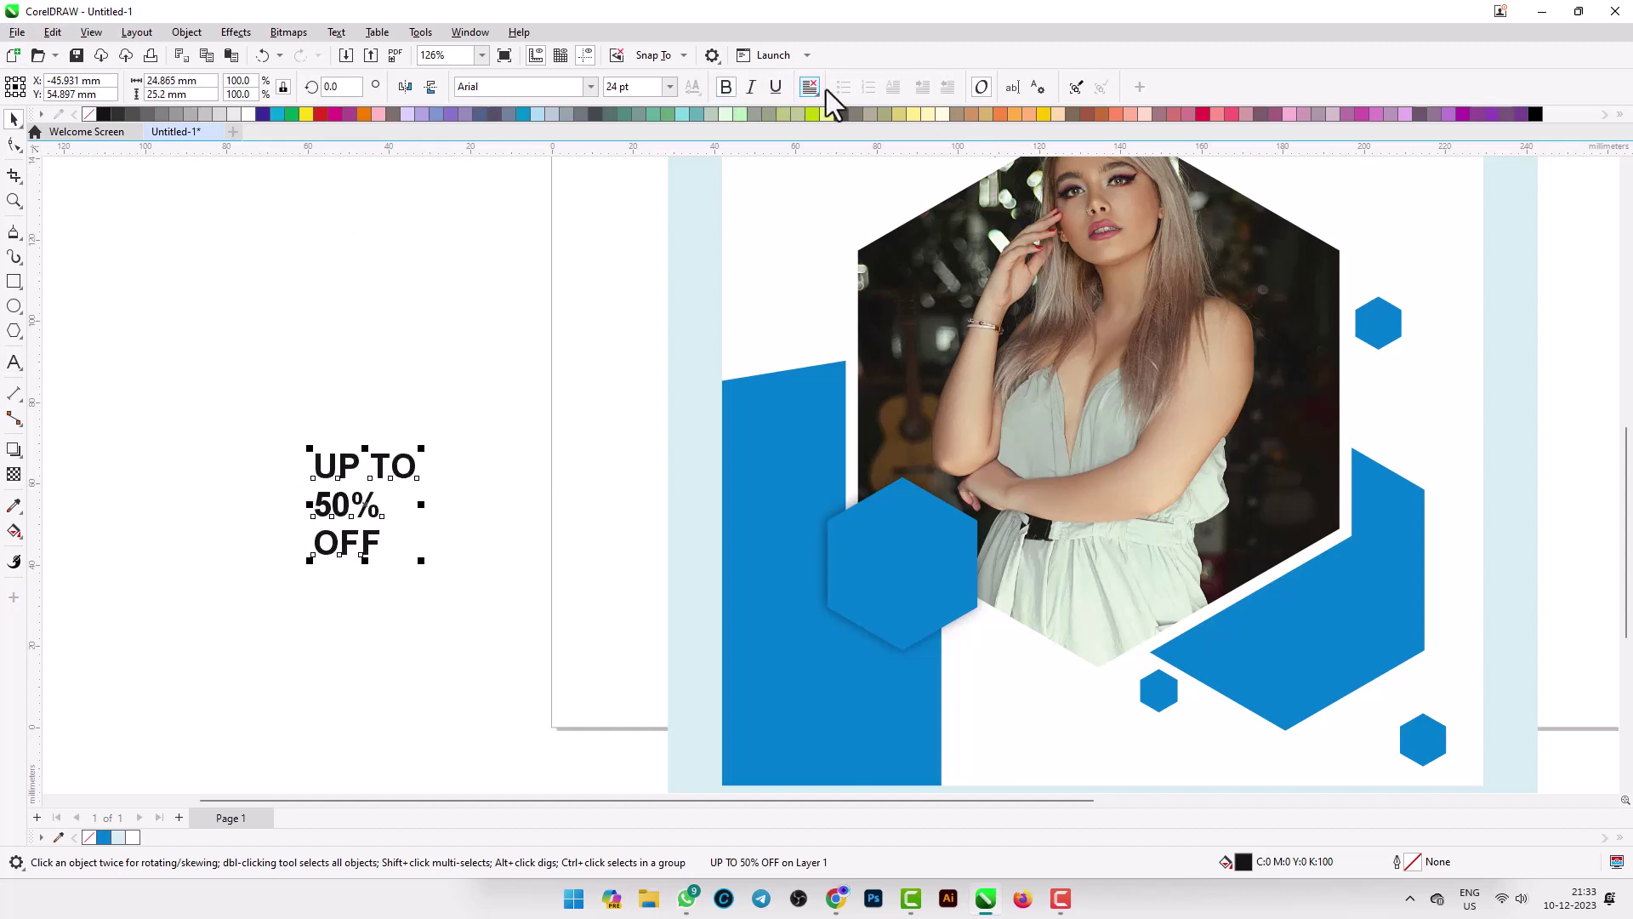
Centre-align the "UP TO 50% OFF" text and set its font to Century Gothic.
left_click(812, 88)
left_click(838, 151)
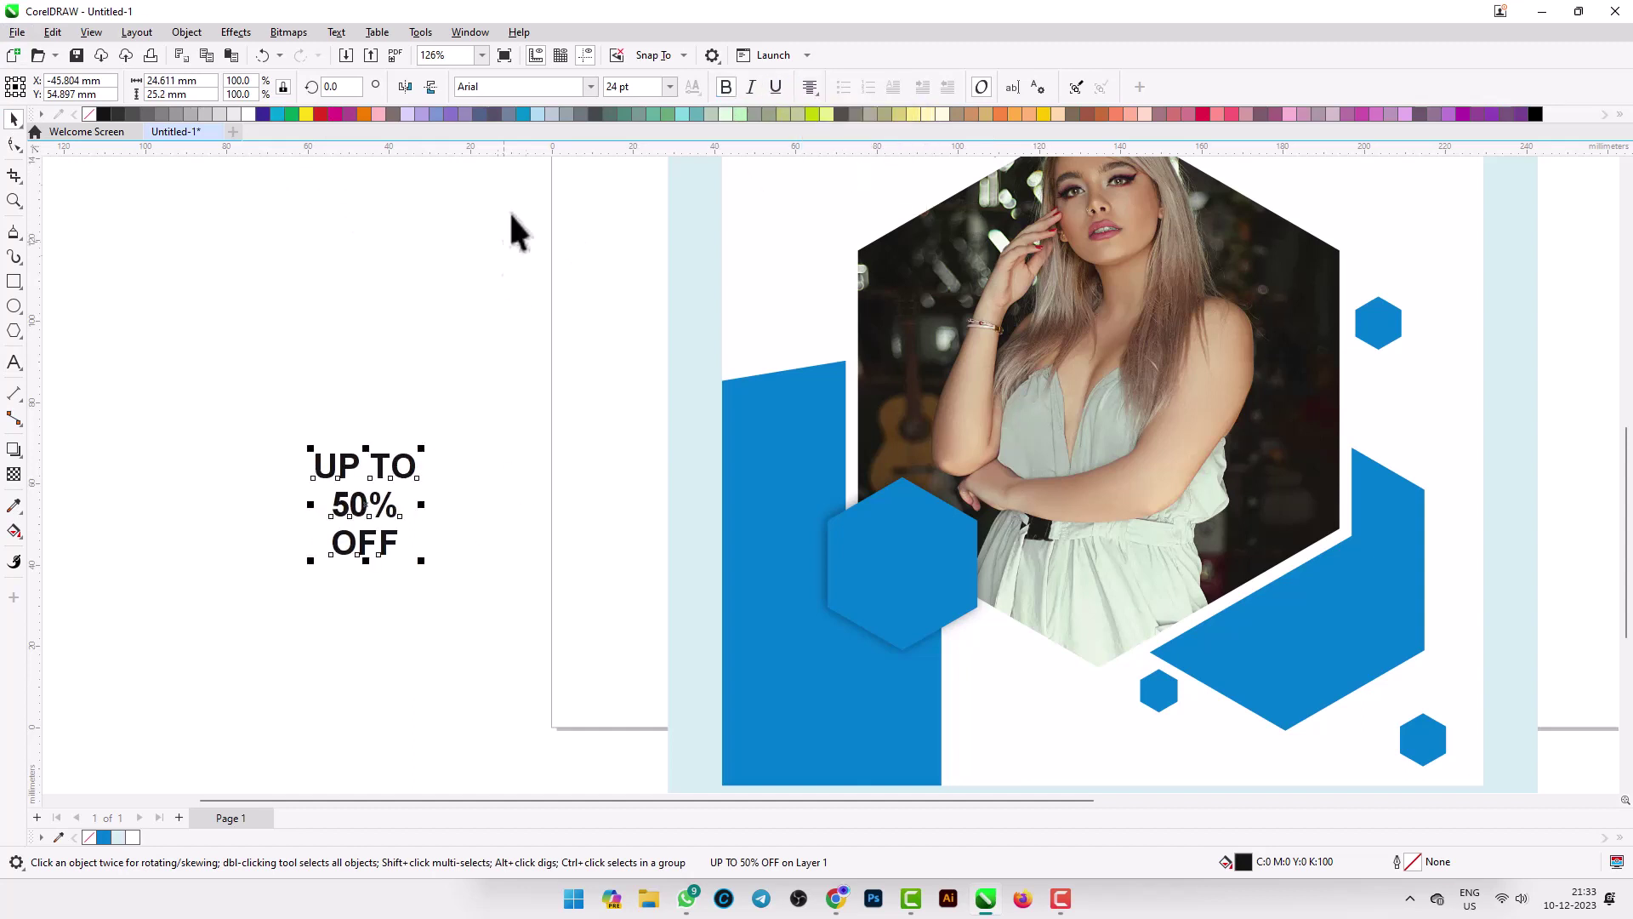
left_click(591, 86)
left_click(549, 137)
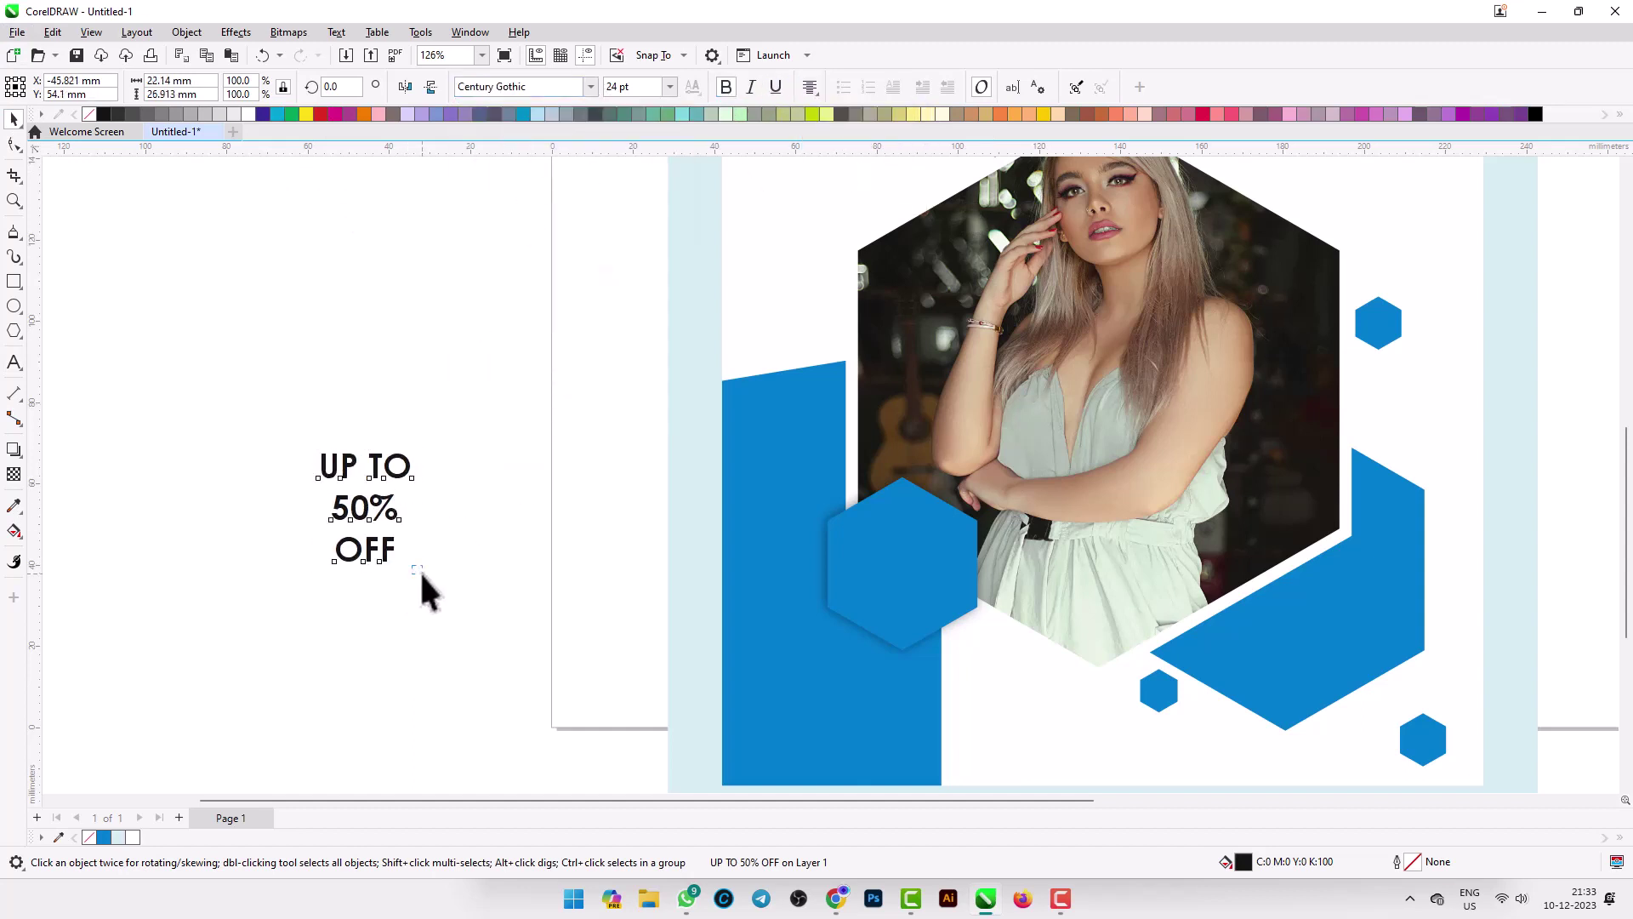
Move the "UP TO 50% OFF" text onto the shadowed hexagon and fill it white.
left_click_drag(421, 573, 921, 605)
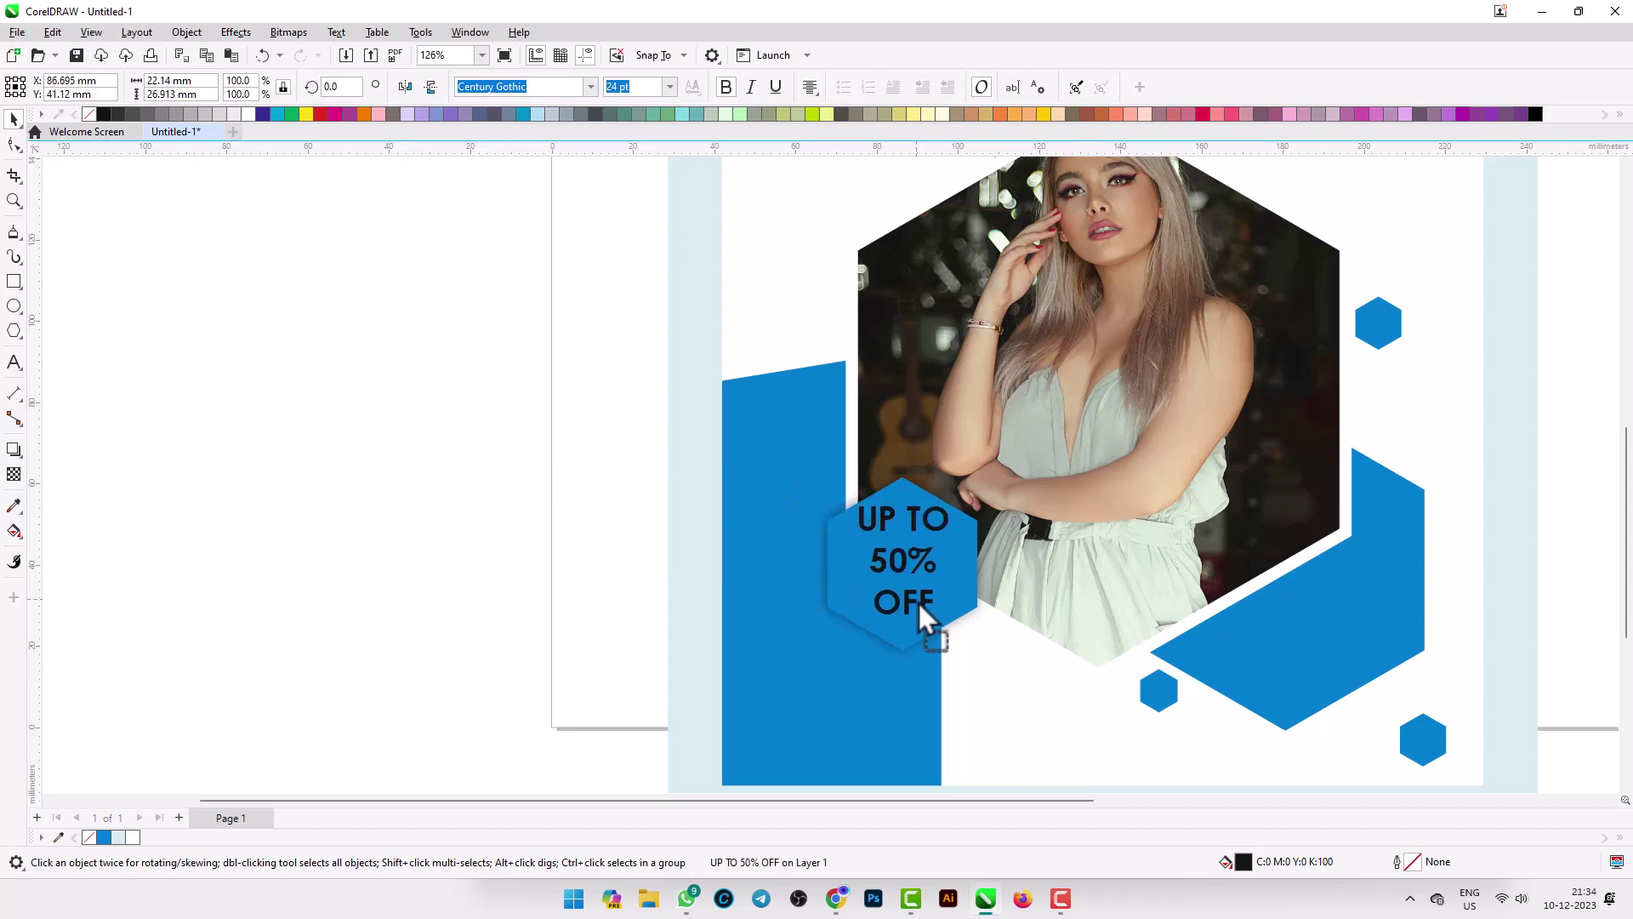
left_click(248, 115)
left_click(177, 355)
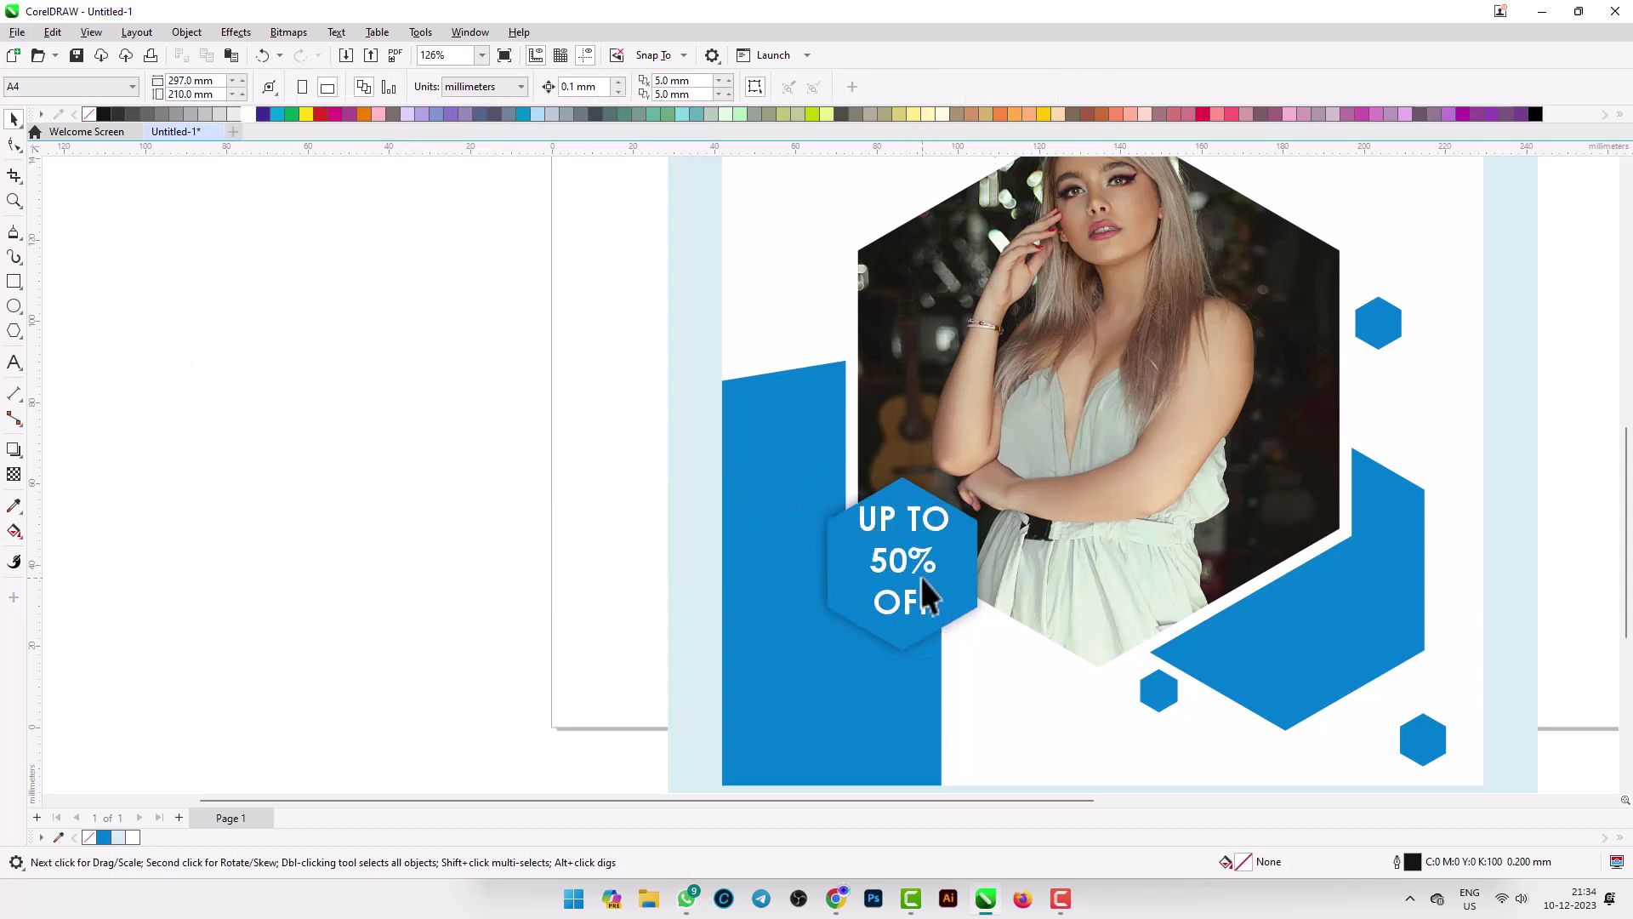
Align the vertical centre of the "UP TO 50% OFF" text with the shadowed hexagon behind it.
left_click(904, 567)
key("Escape")
left_click(897, 569)
left_click(966, 587, "shift")
key("e")
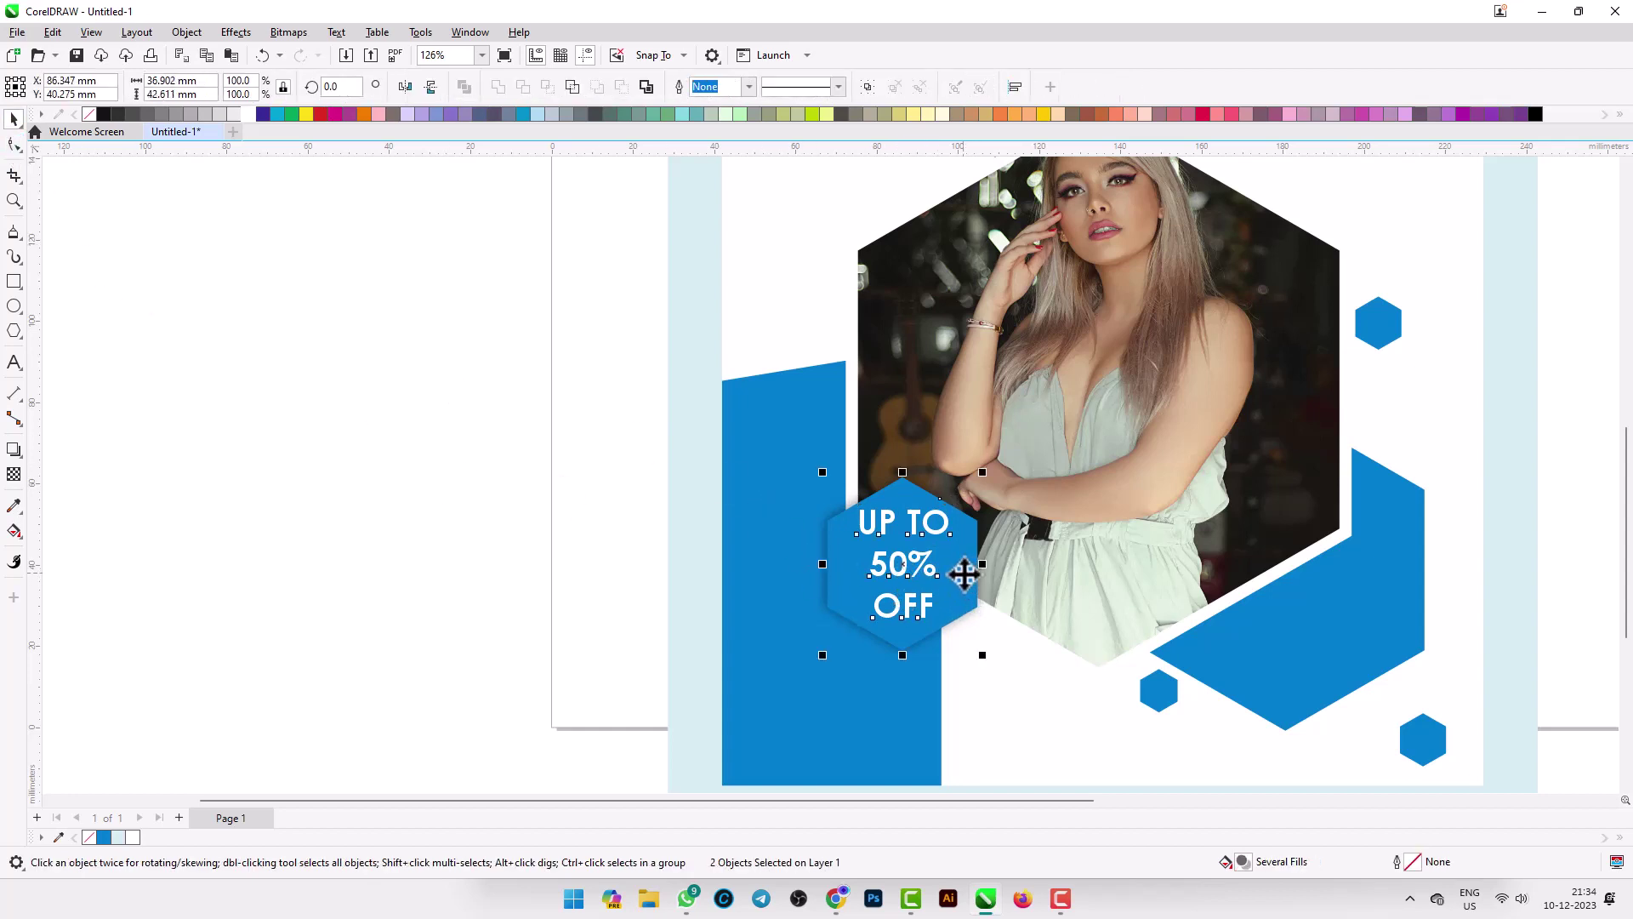
left_click(321, 390)
Move the globe icon from beside the page to the white area just right of the lower-left blue rectangle.
scroll(514, 399, "down", 3)
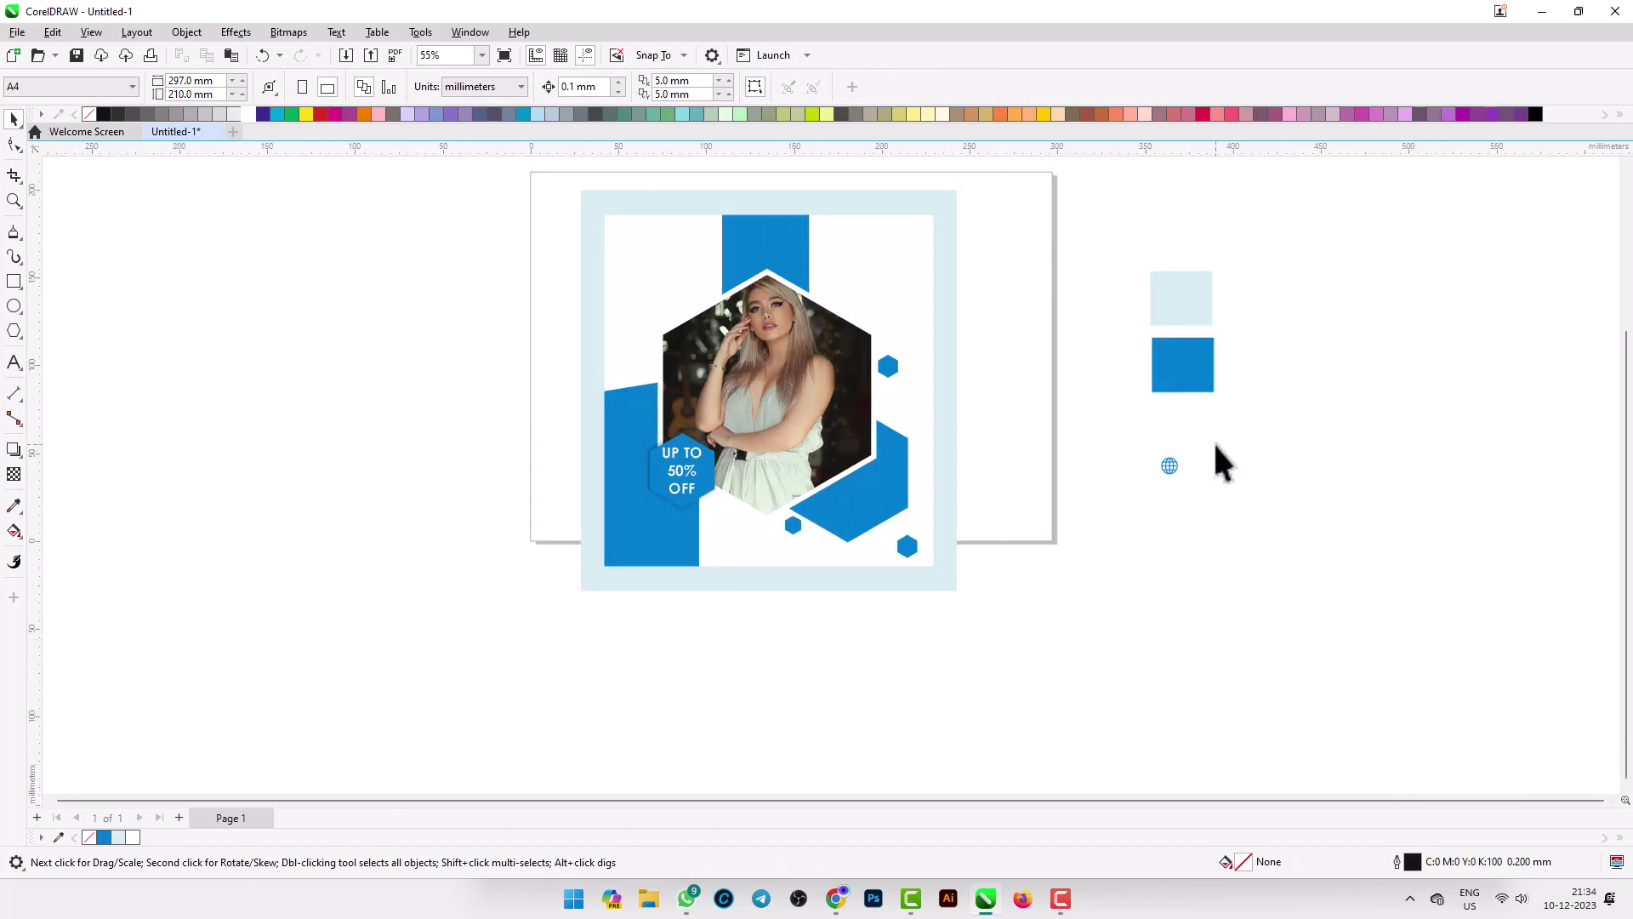
left_click_drag(1214, 446, 744, 539)
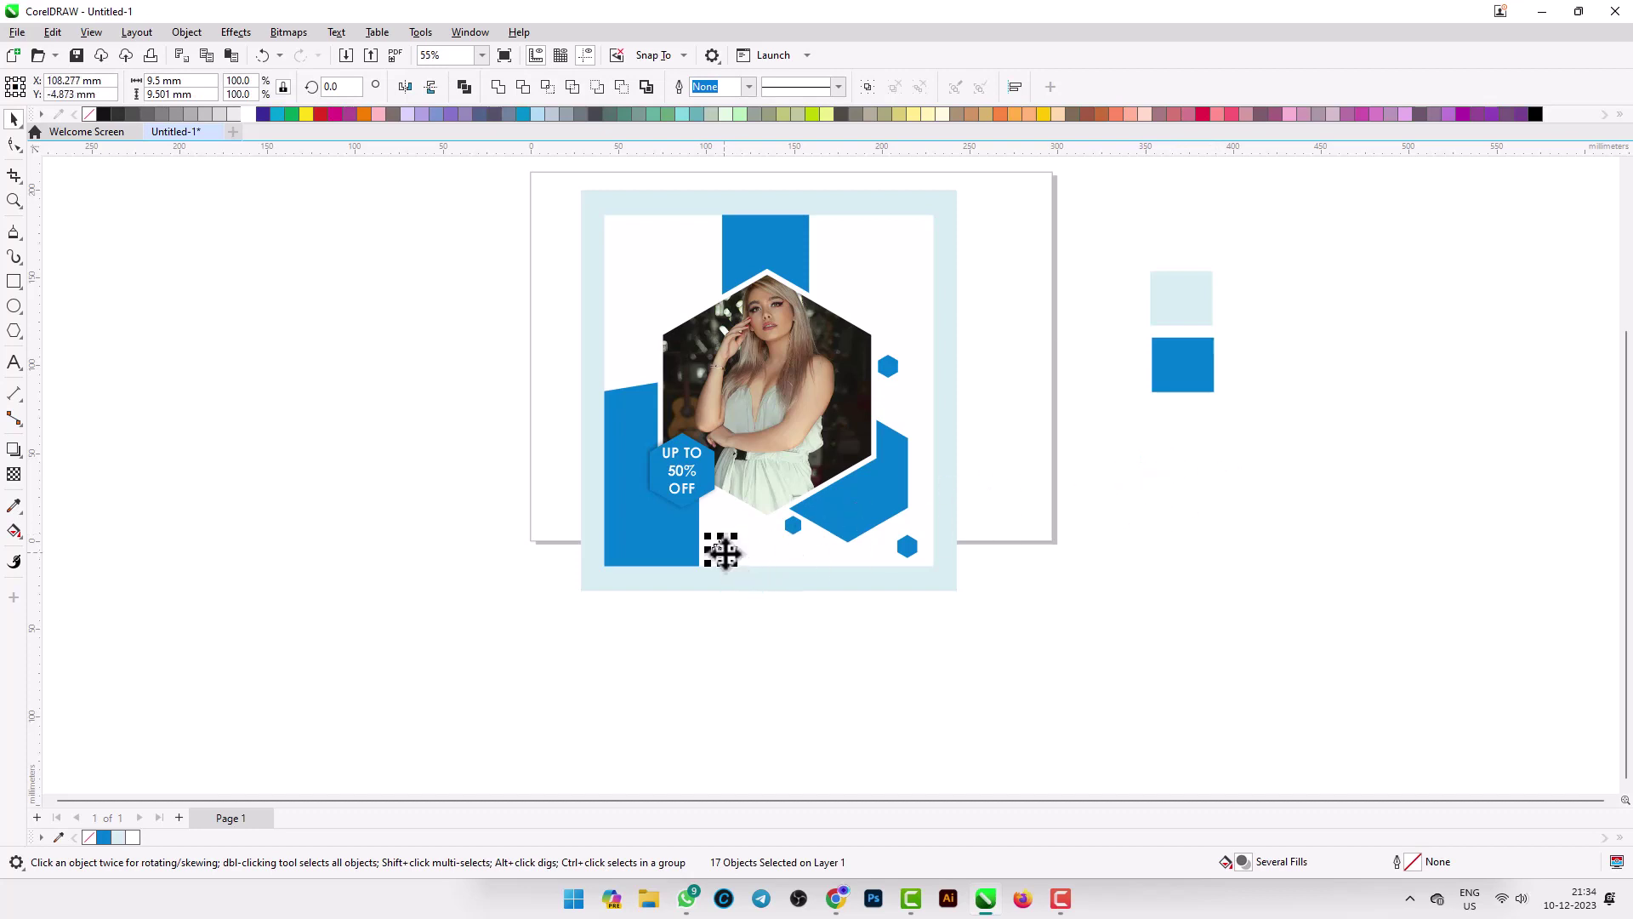
left_click(720, 680)
left_click_drag(741, 548, 740, 545)
scroll(741, 536, "up", 4)
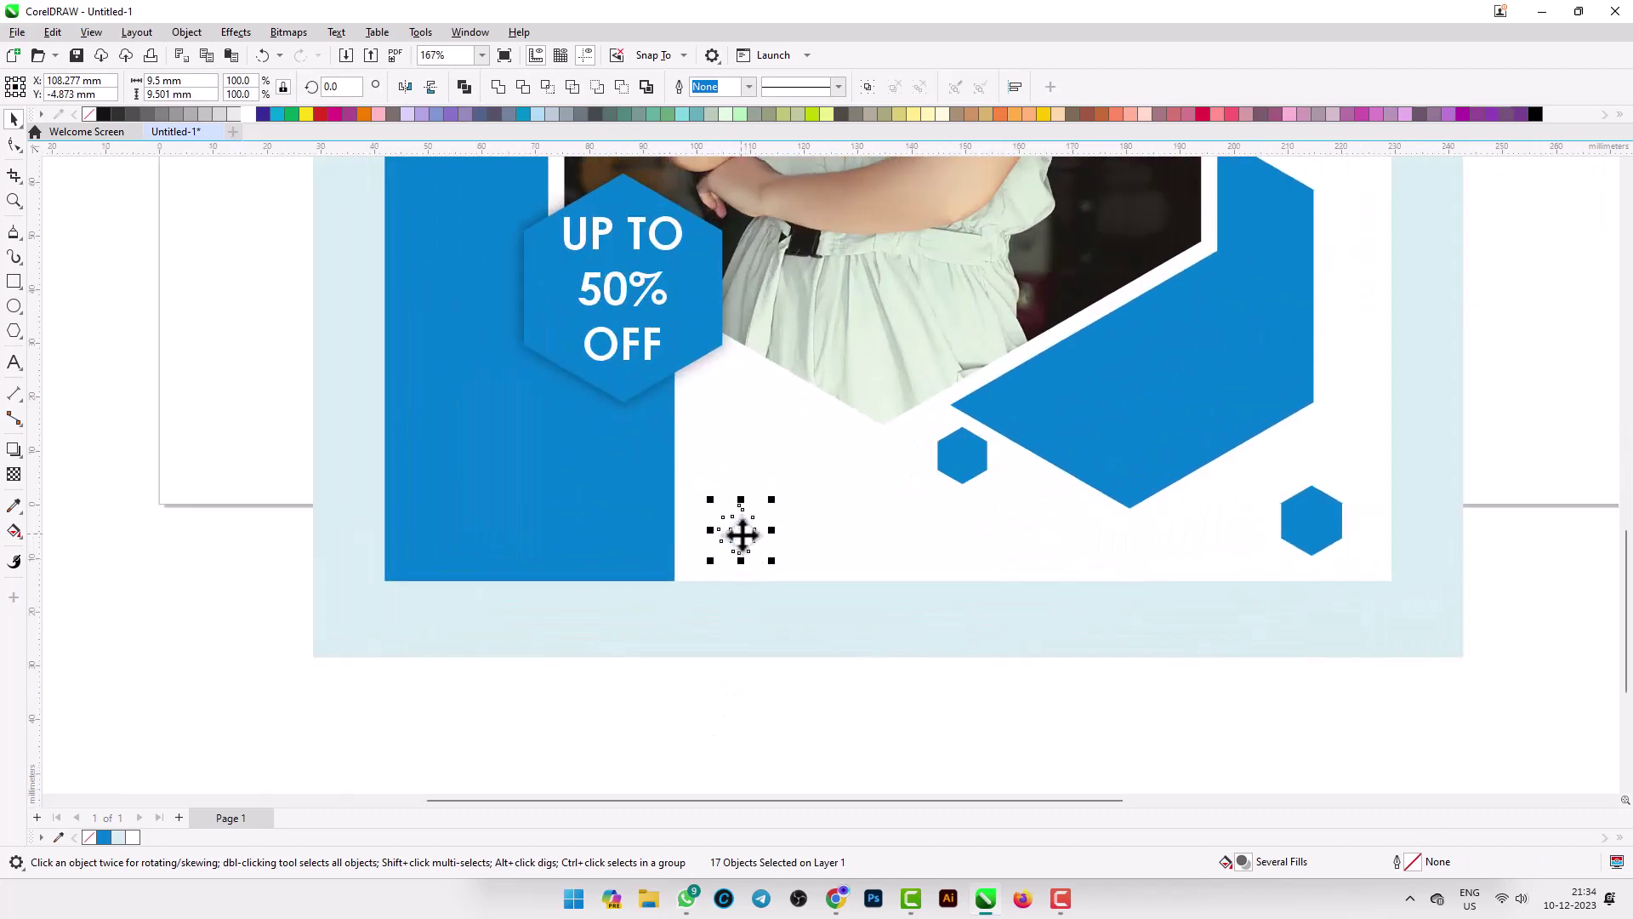
scroll(741, 534, "up", 2)
right_click(523, 115)
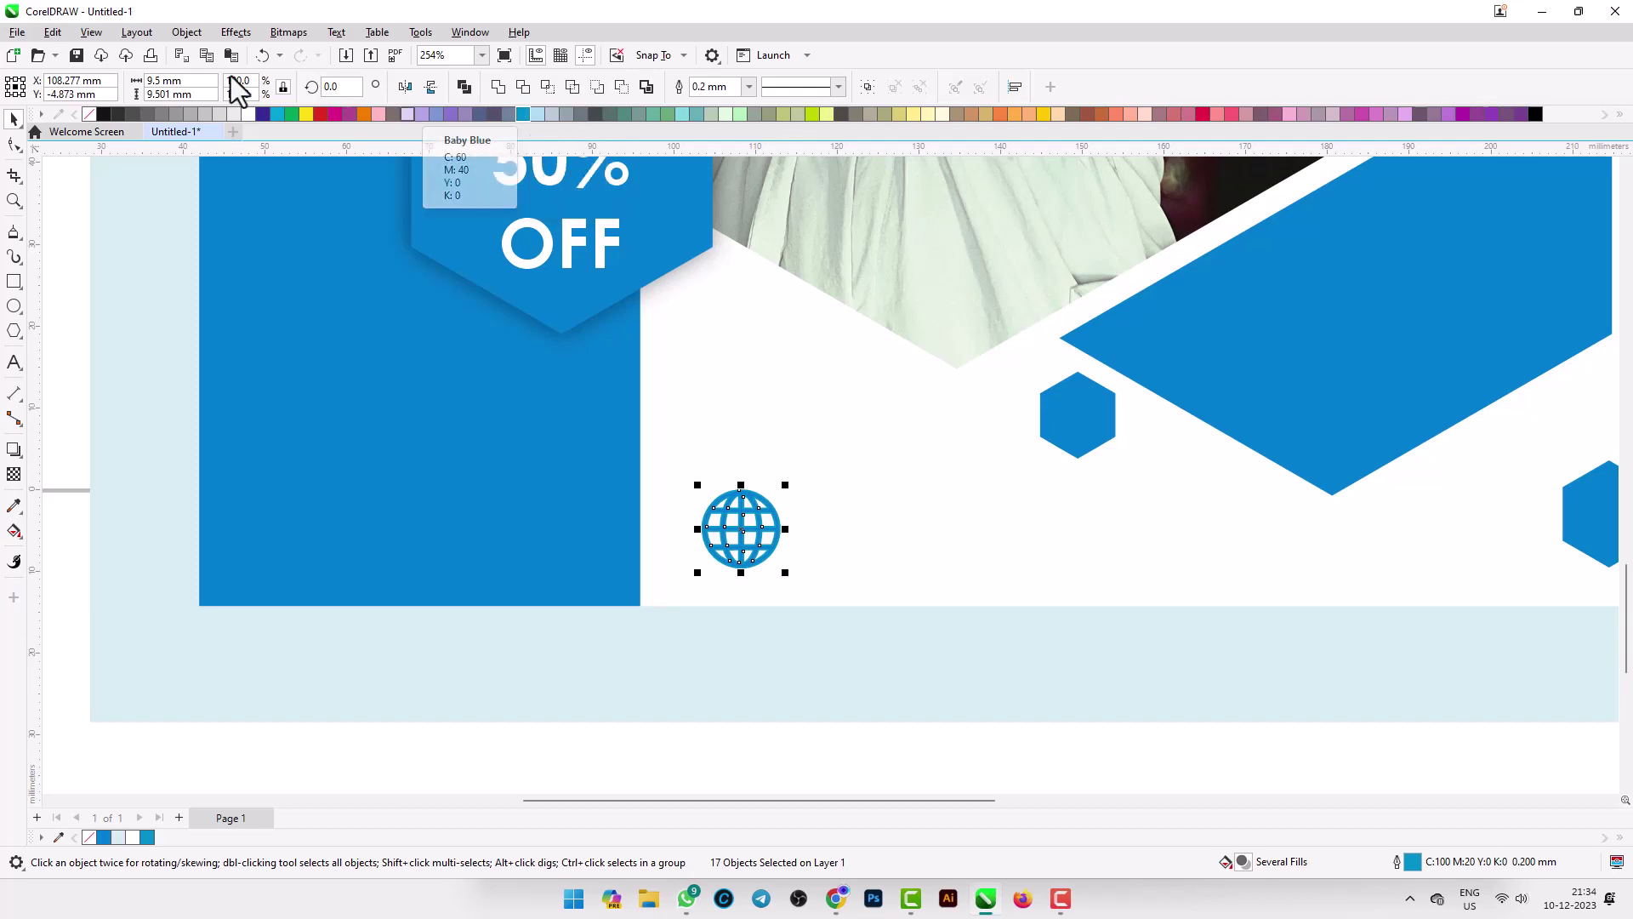
right_click(89, 114)
scroll(675, 483, "down", 3)
scroll(678, 487, "down", 1)
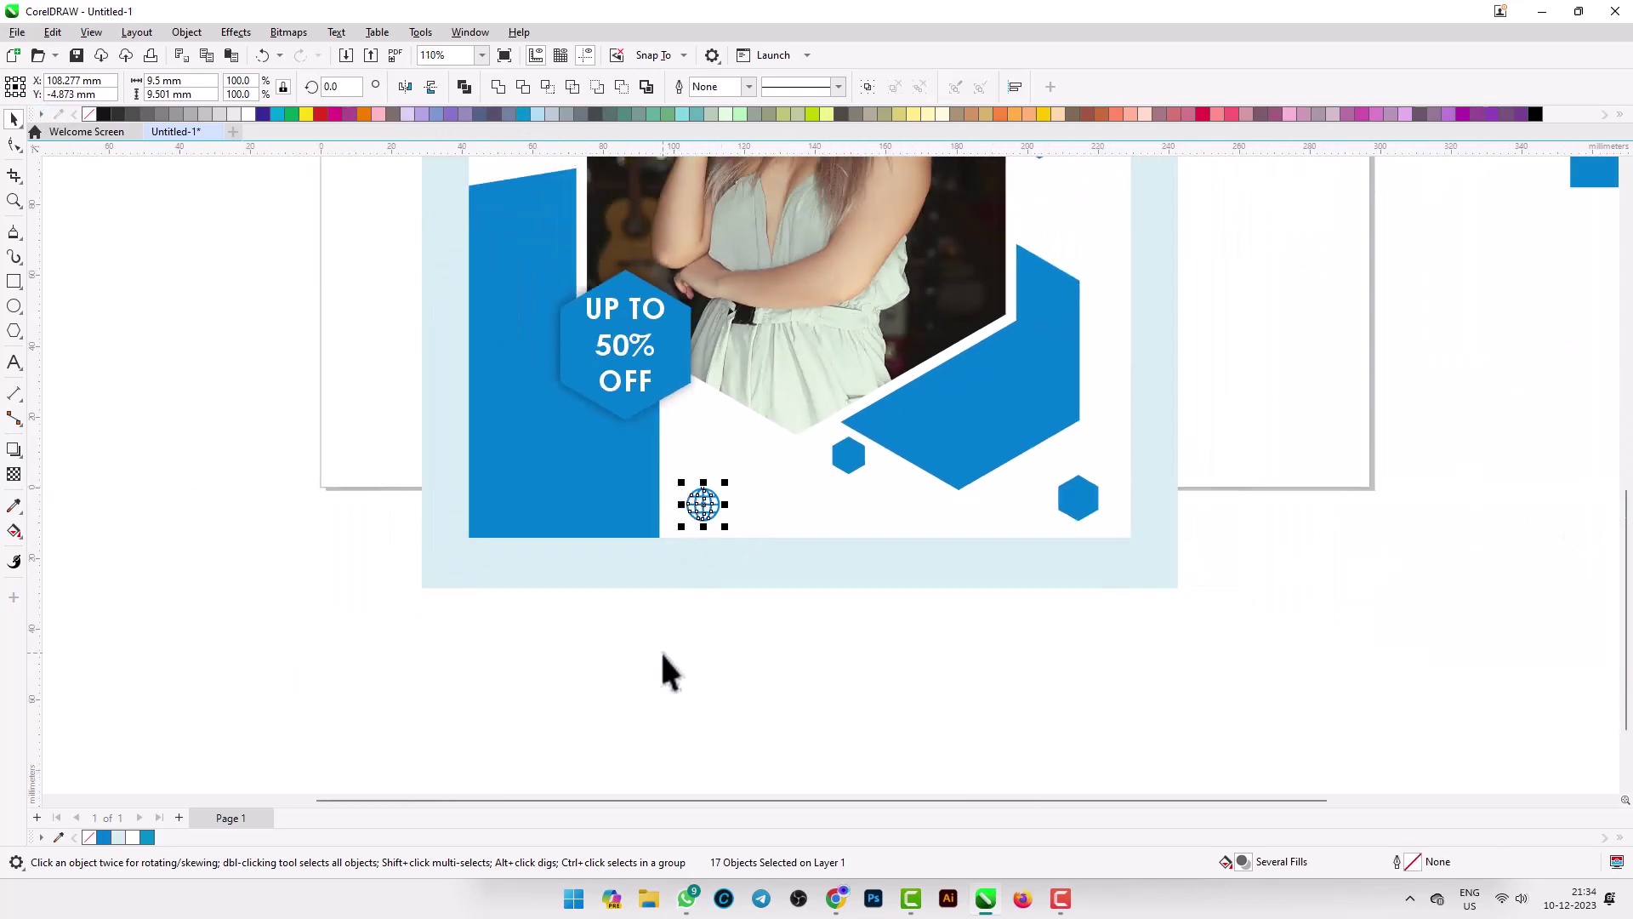
left_click_drag(639, 679, 752, 472)
left_click(720, 637)
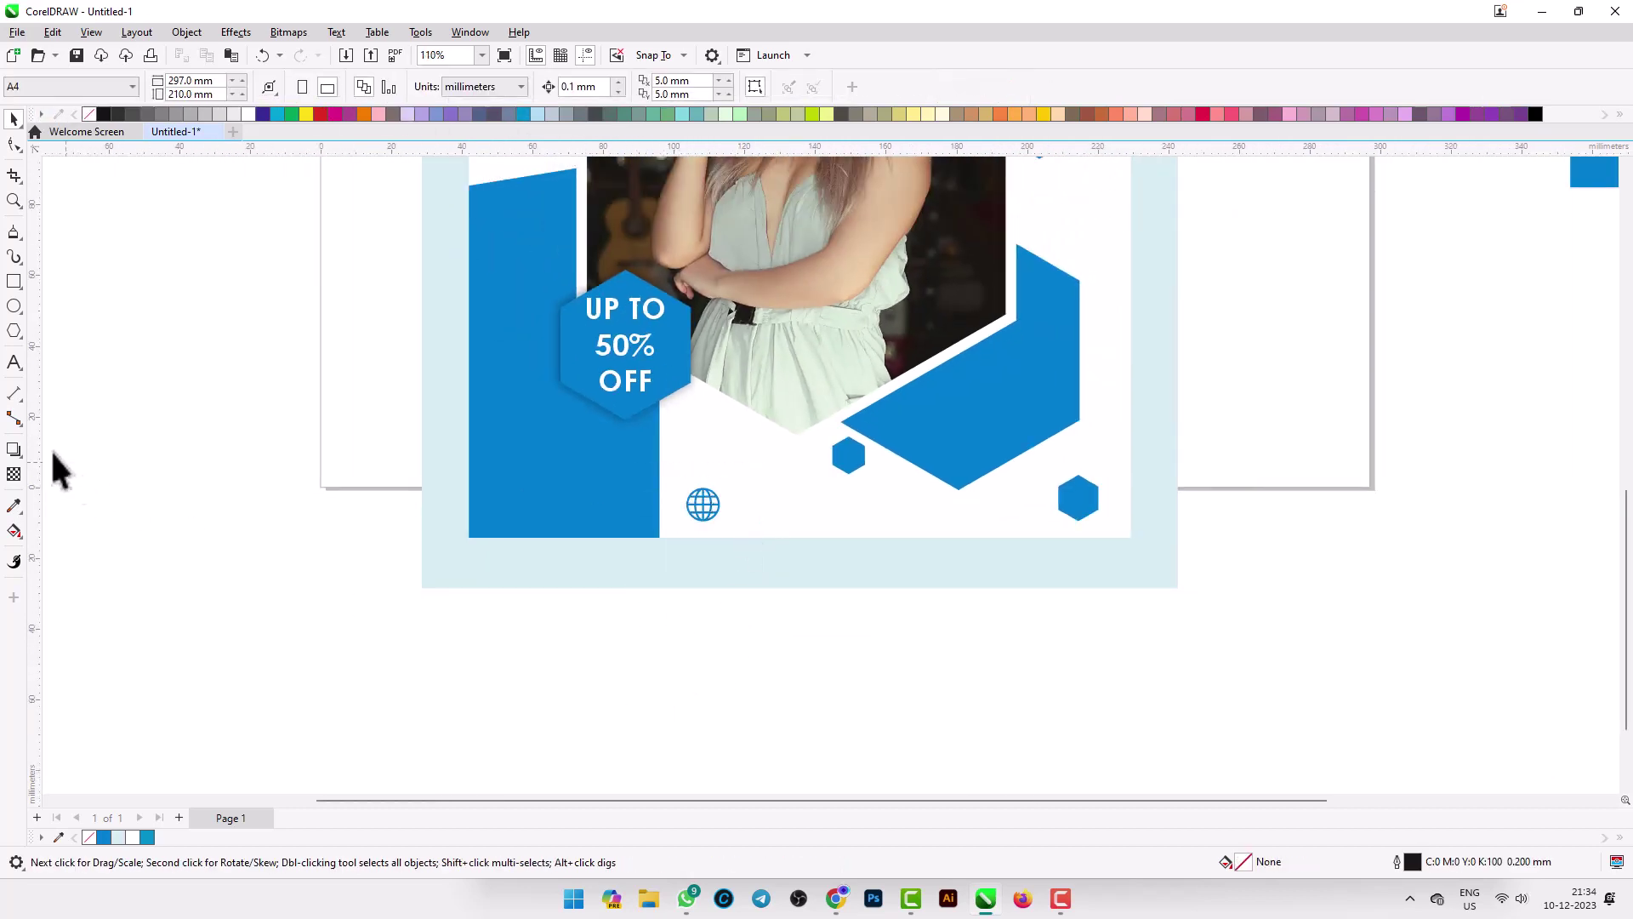
left_click(15, 364)
scroll(772, 544, "up", 4)
left_click(772, 537)
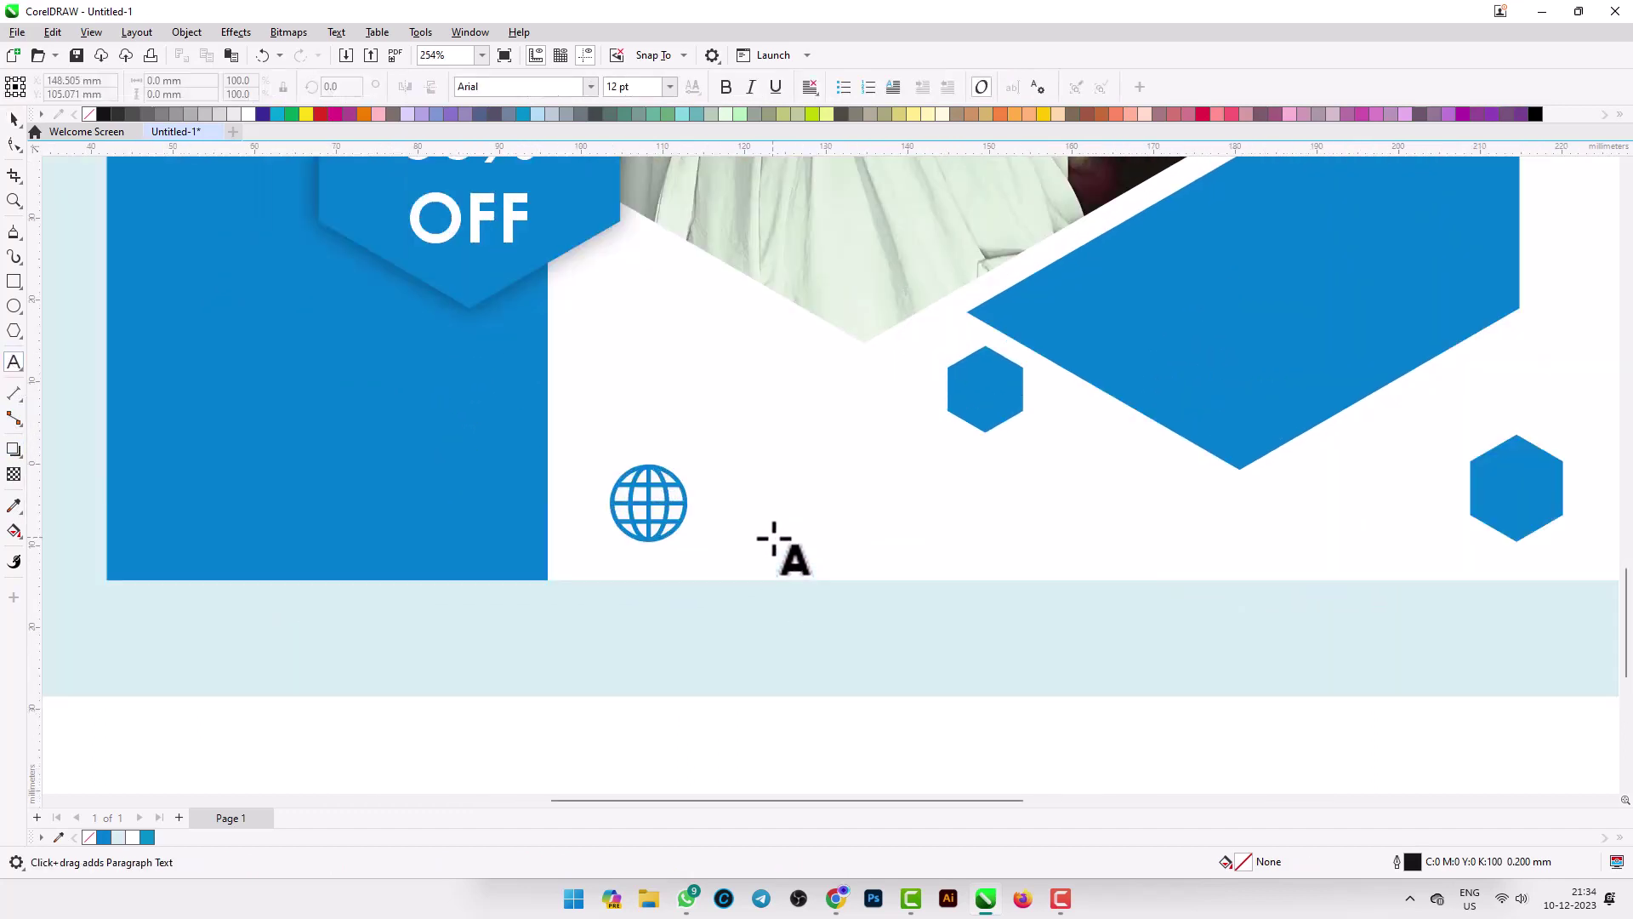
type("WWW")
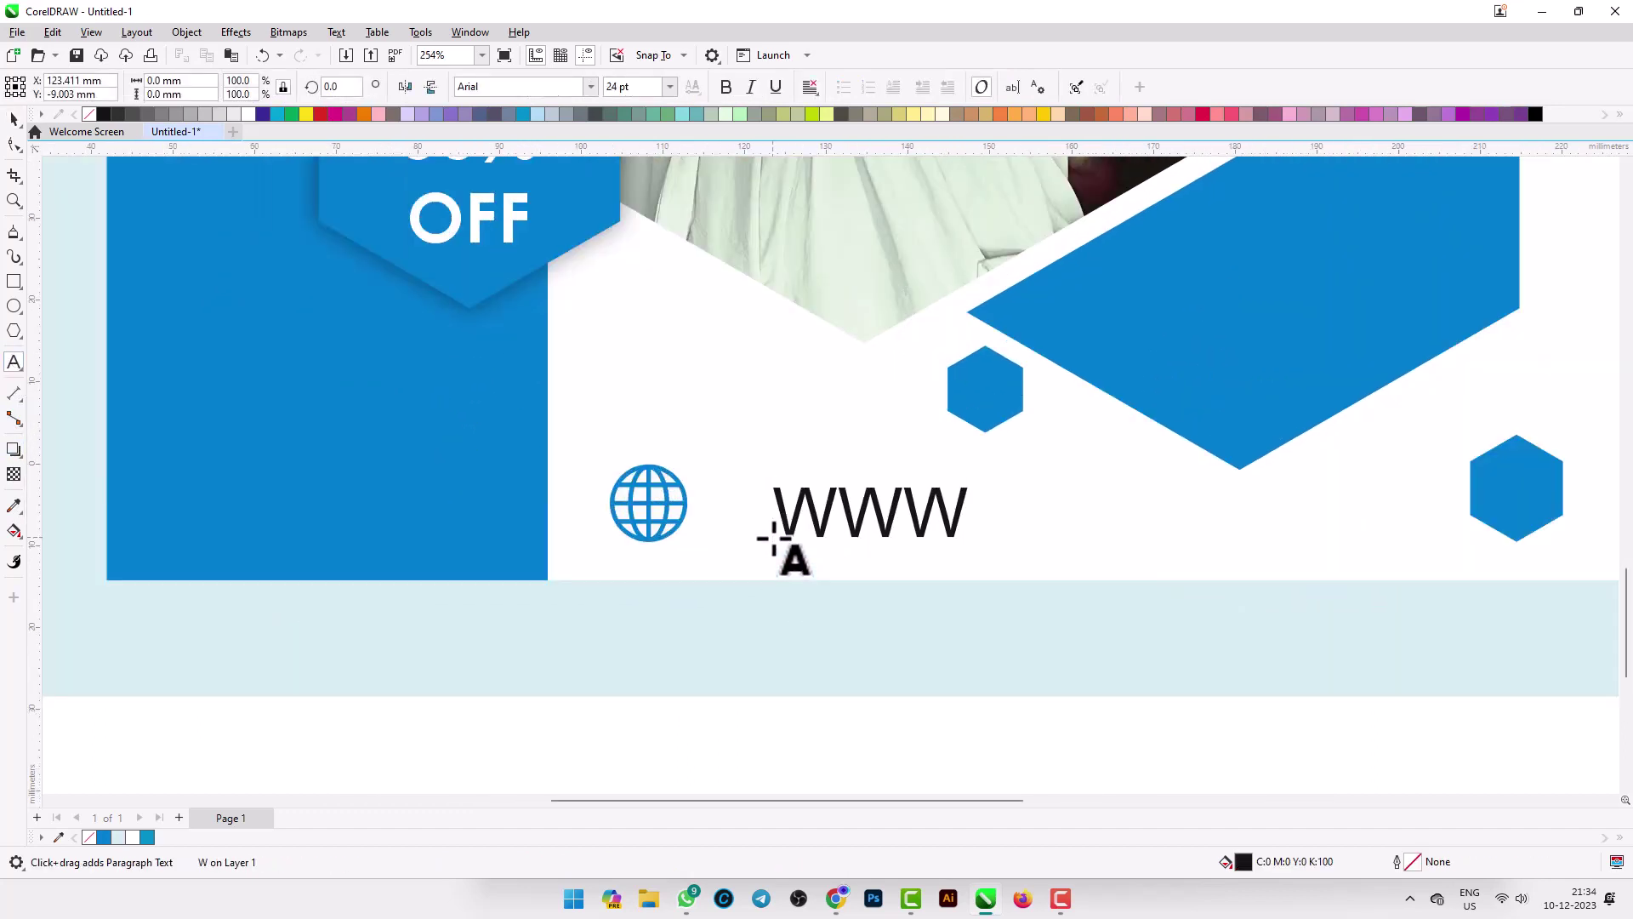
type(".PAIRF")
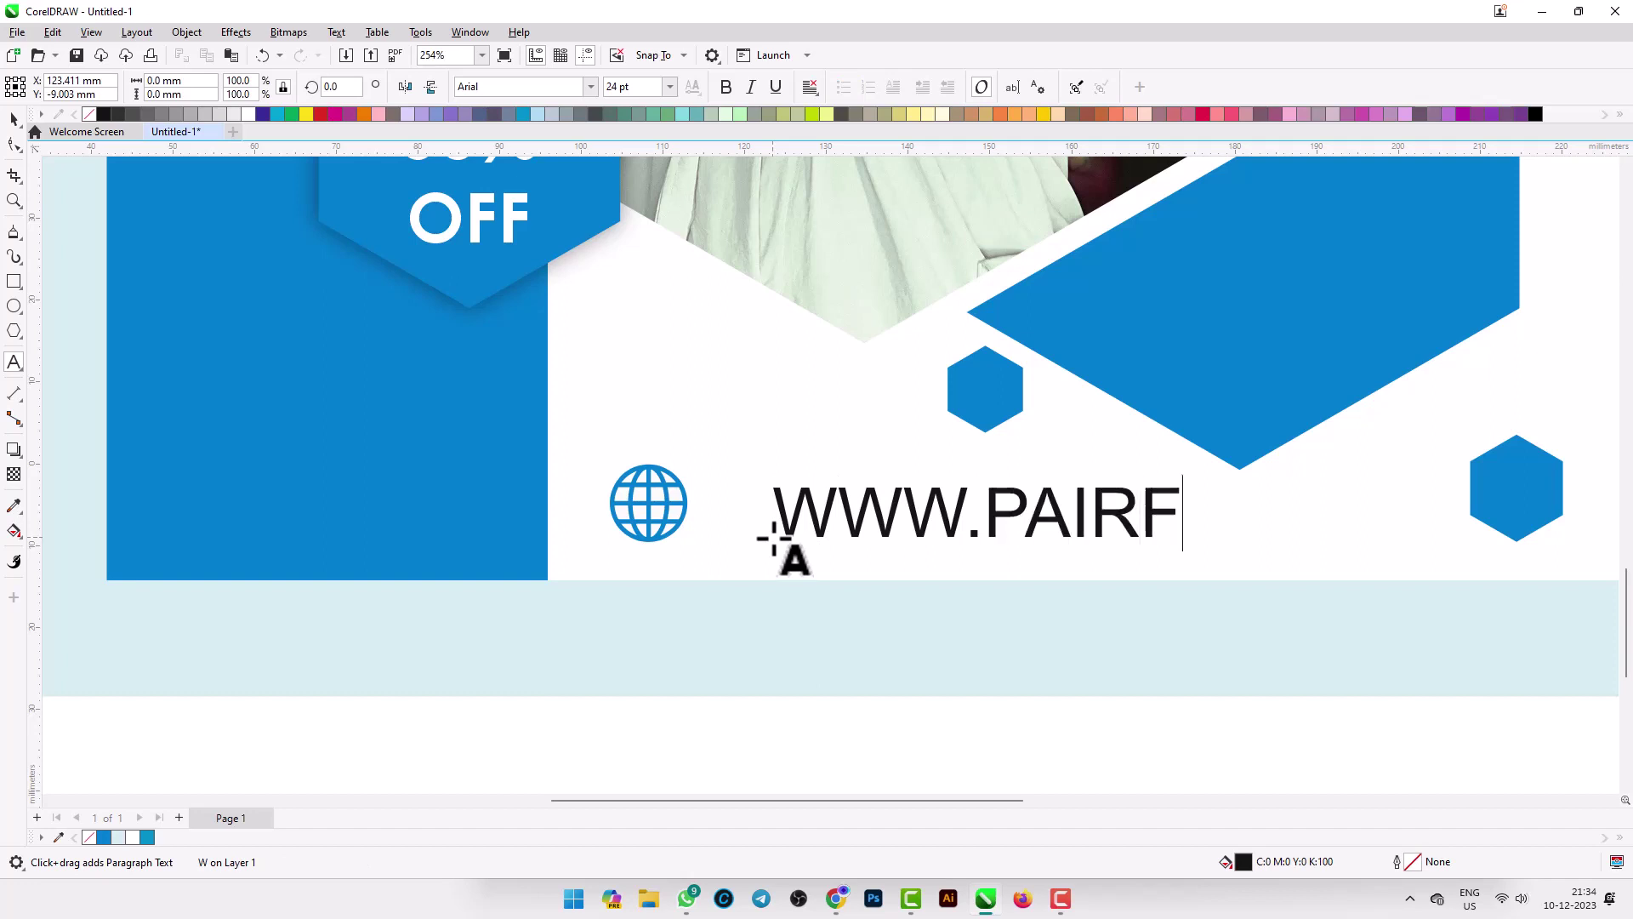
type("OUR.COM")
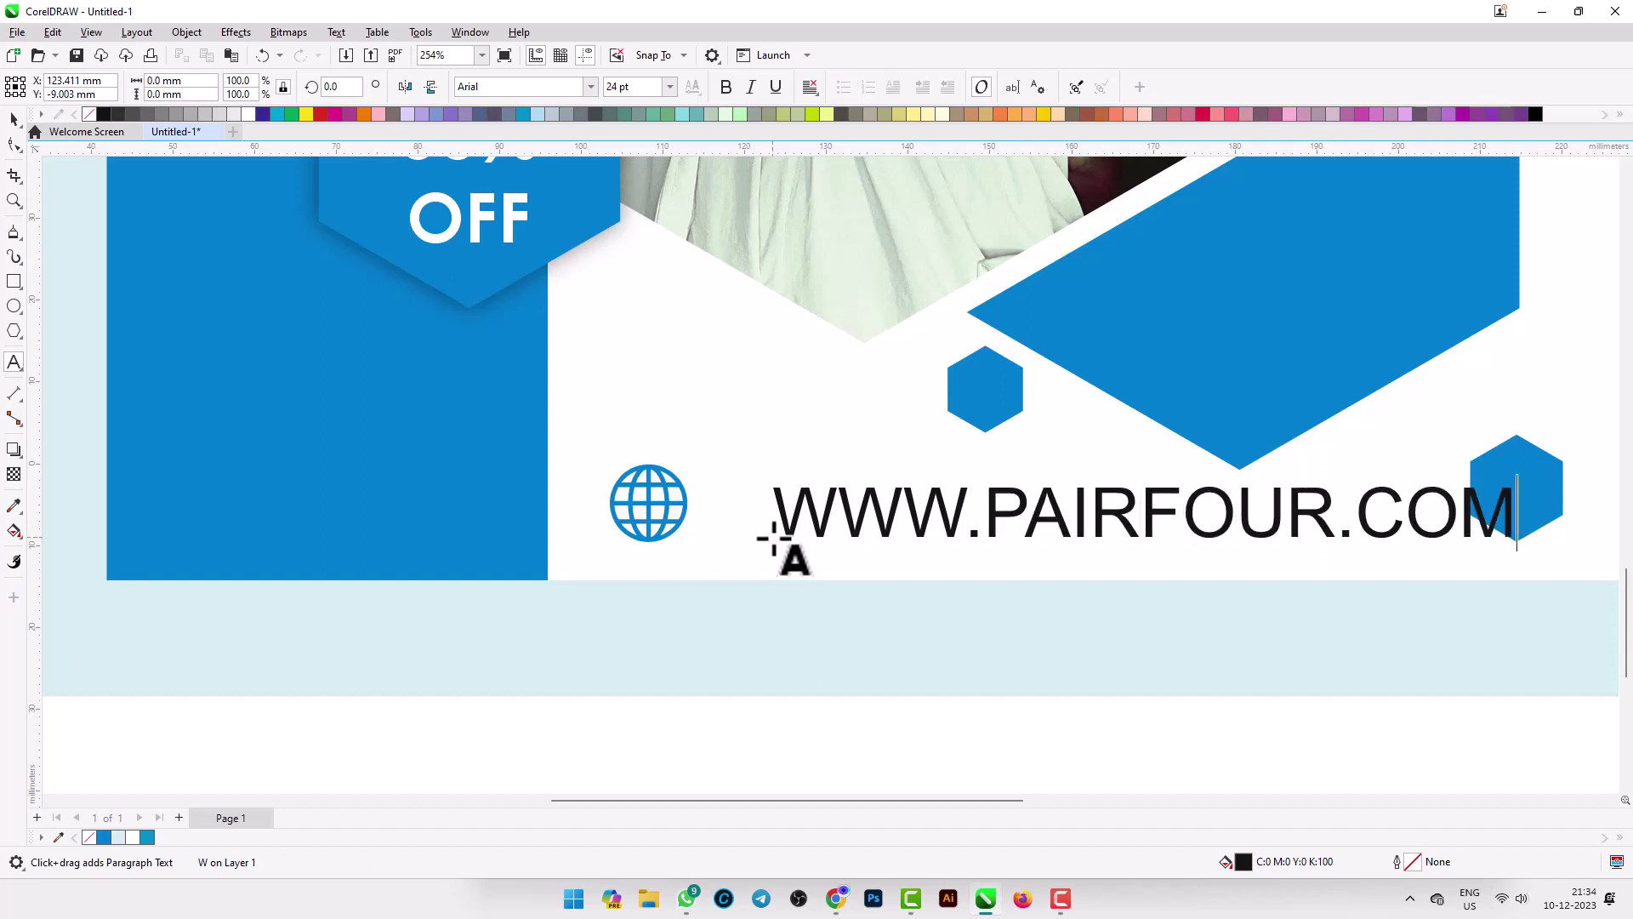
key("Escape")
left_click(14, 119)
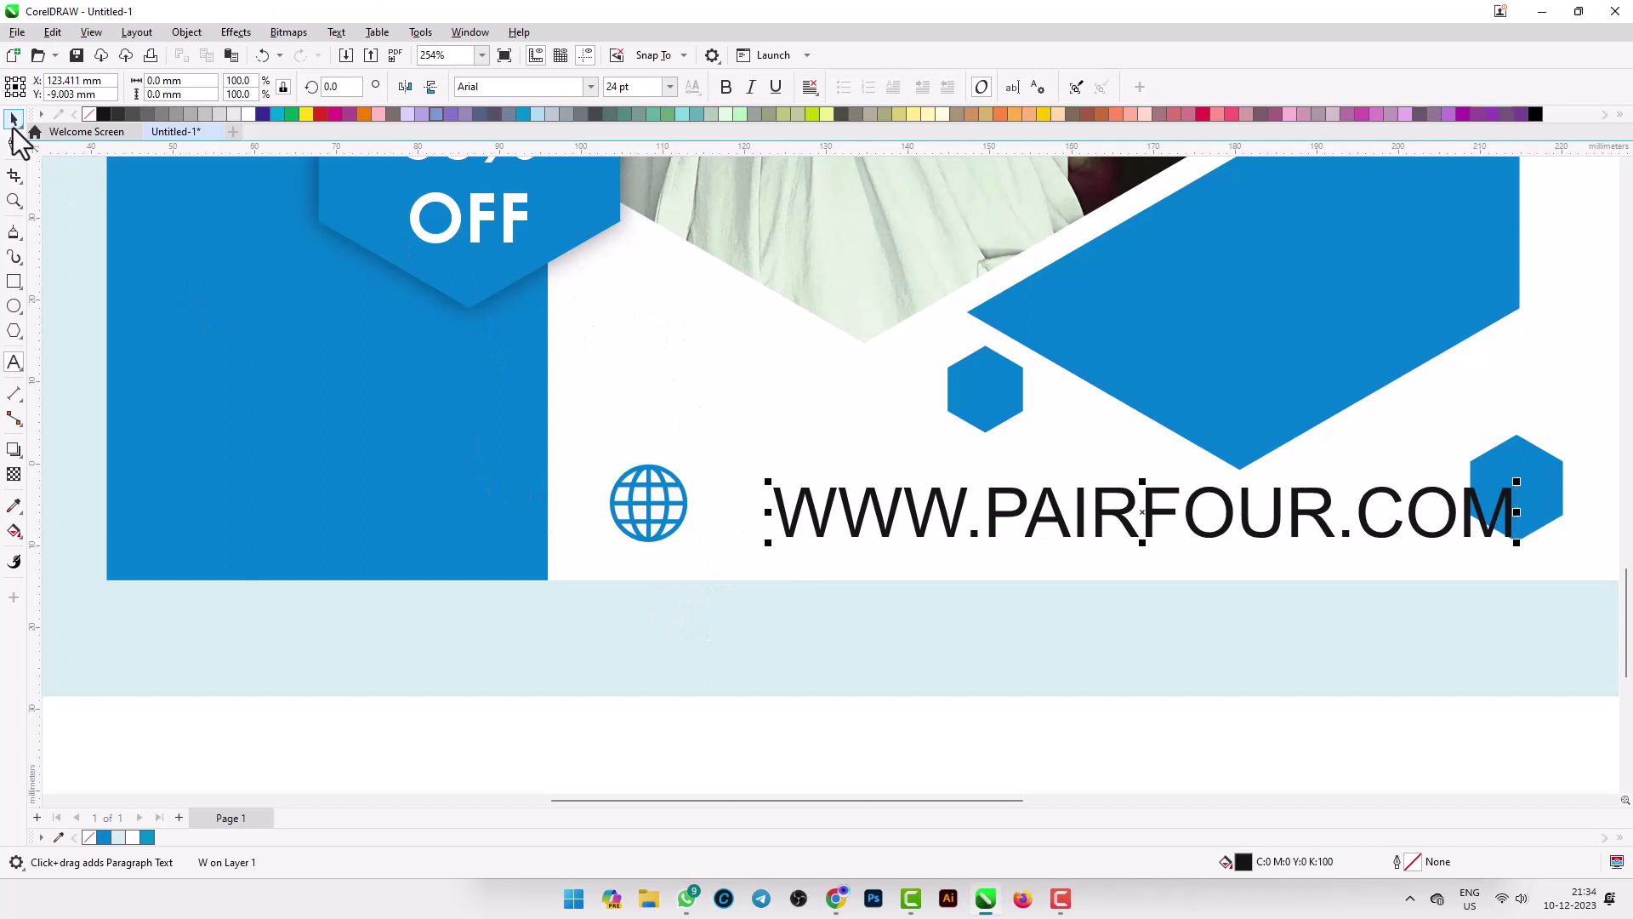
Set the web address in bold Century Gothic, scale it to about 51 mm wide, and position it and the globe icon near each other.
left_click(587, 86)
left_click(553, 135)
mouse_move(1500, 481)
left_mouse_down()
mouse_move(1459, 508)
mouse_move(1503, 510)
left_mouse_up()
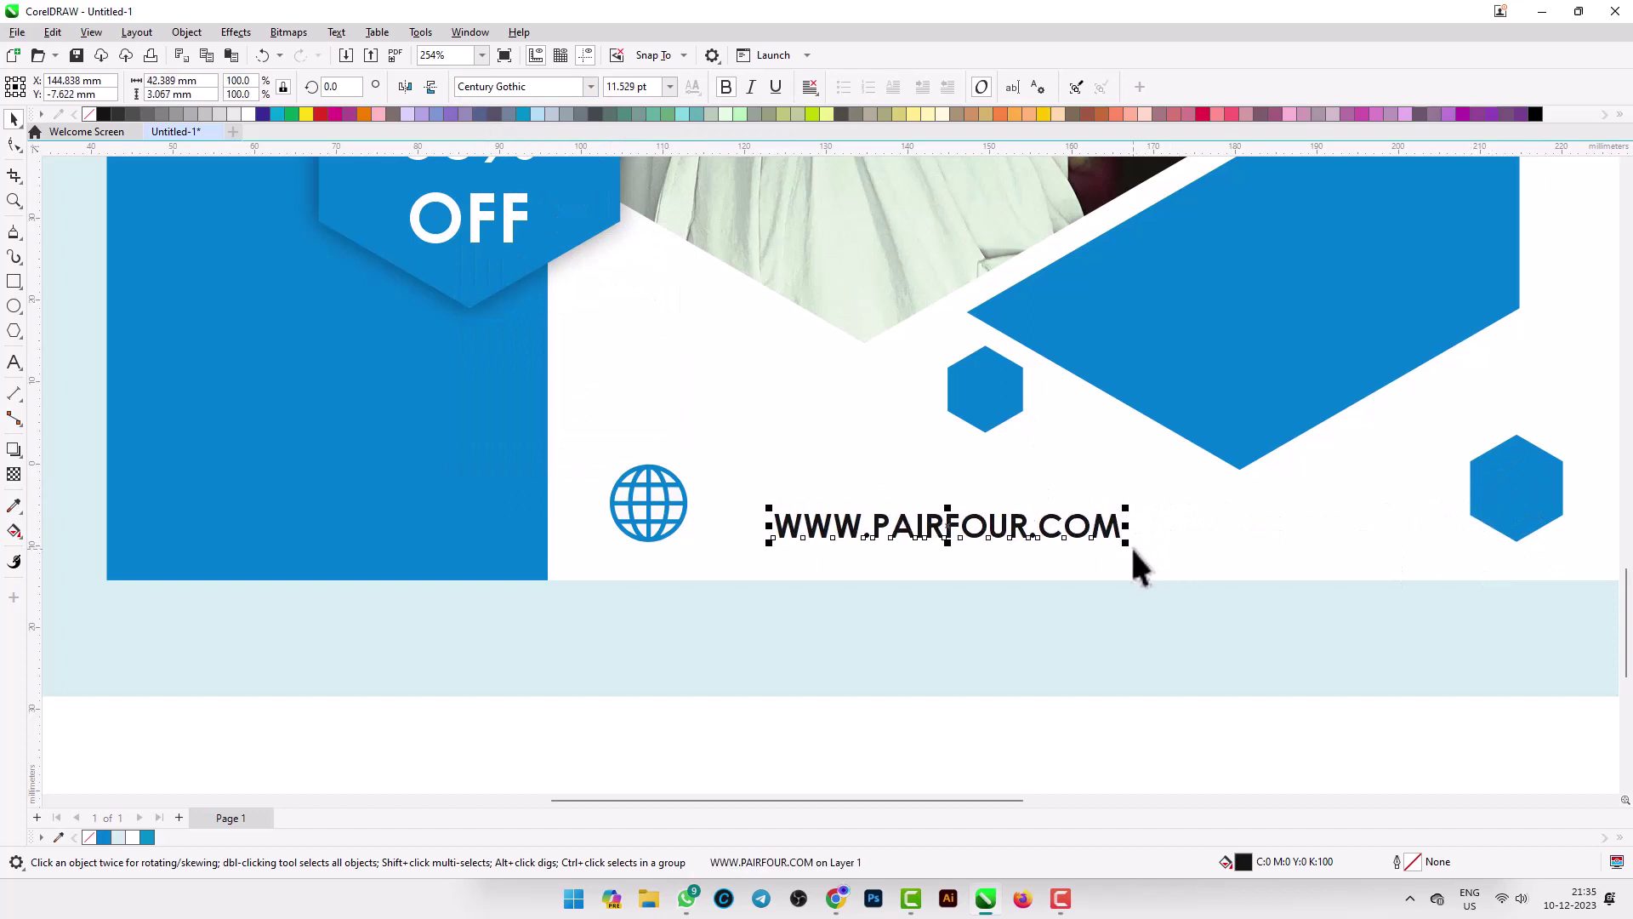
left_click_drag(1127, 541, 1191, 544)
left_click_drag(975, 531, 951, 536)
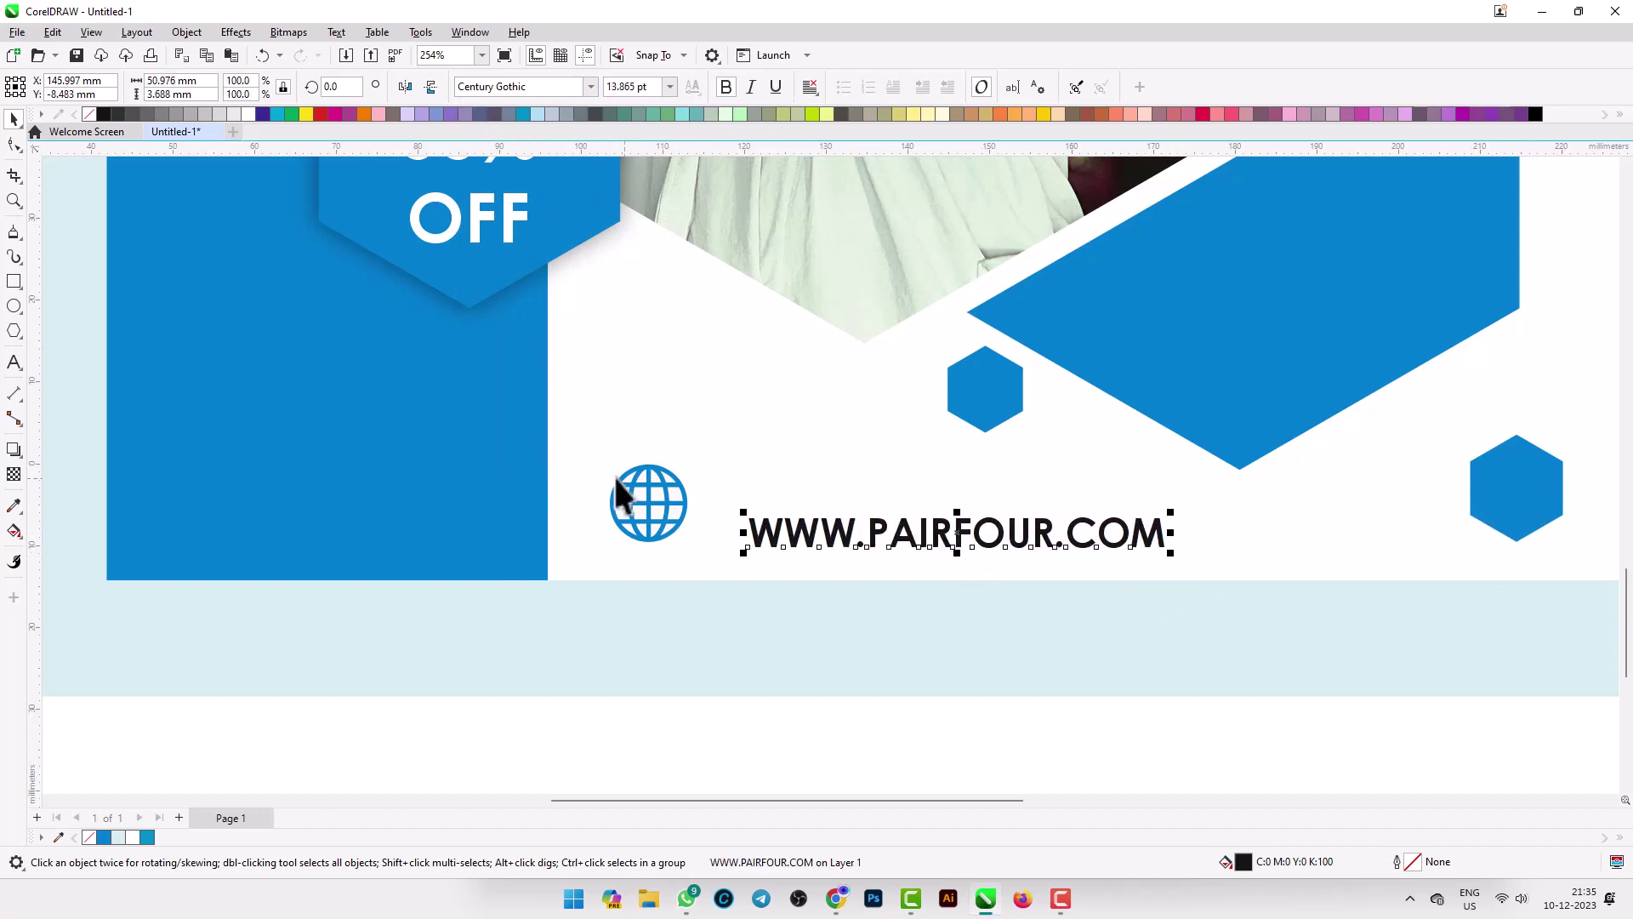
left_click_drag(573, 755, 738, 432)
left_click_drag(654, 503, 660, 517)
Sample the blue of the lower-left rectangle and apply it to the web address text.
left_click(772, 536)
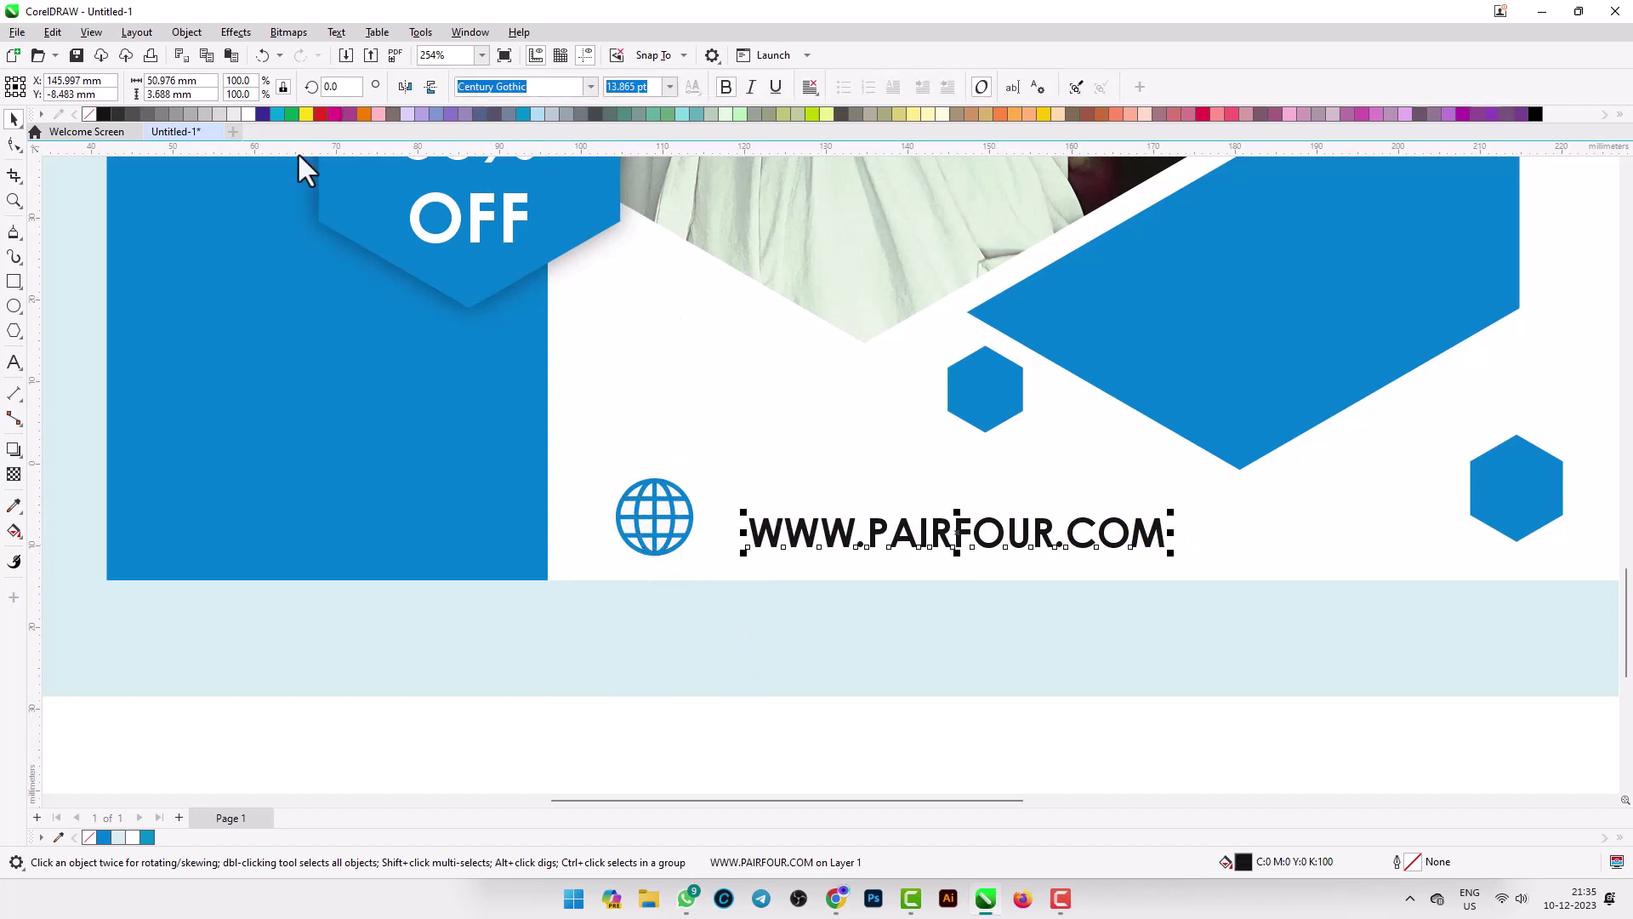
left_click(9, 508)
left_click(469, 512)
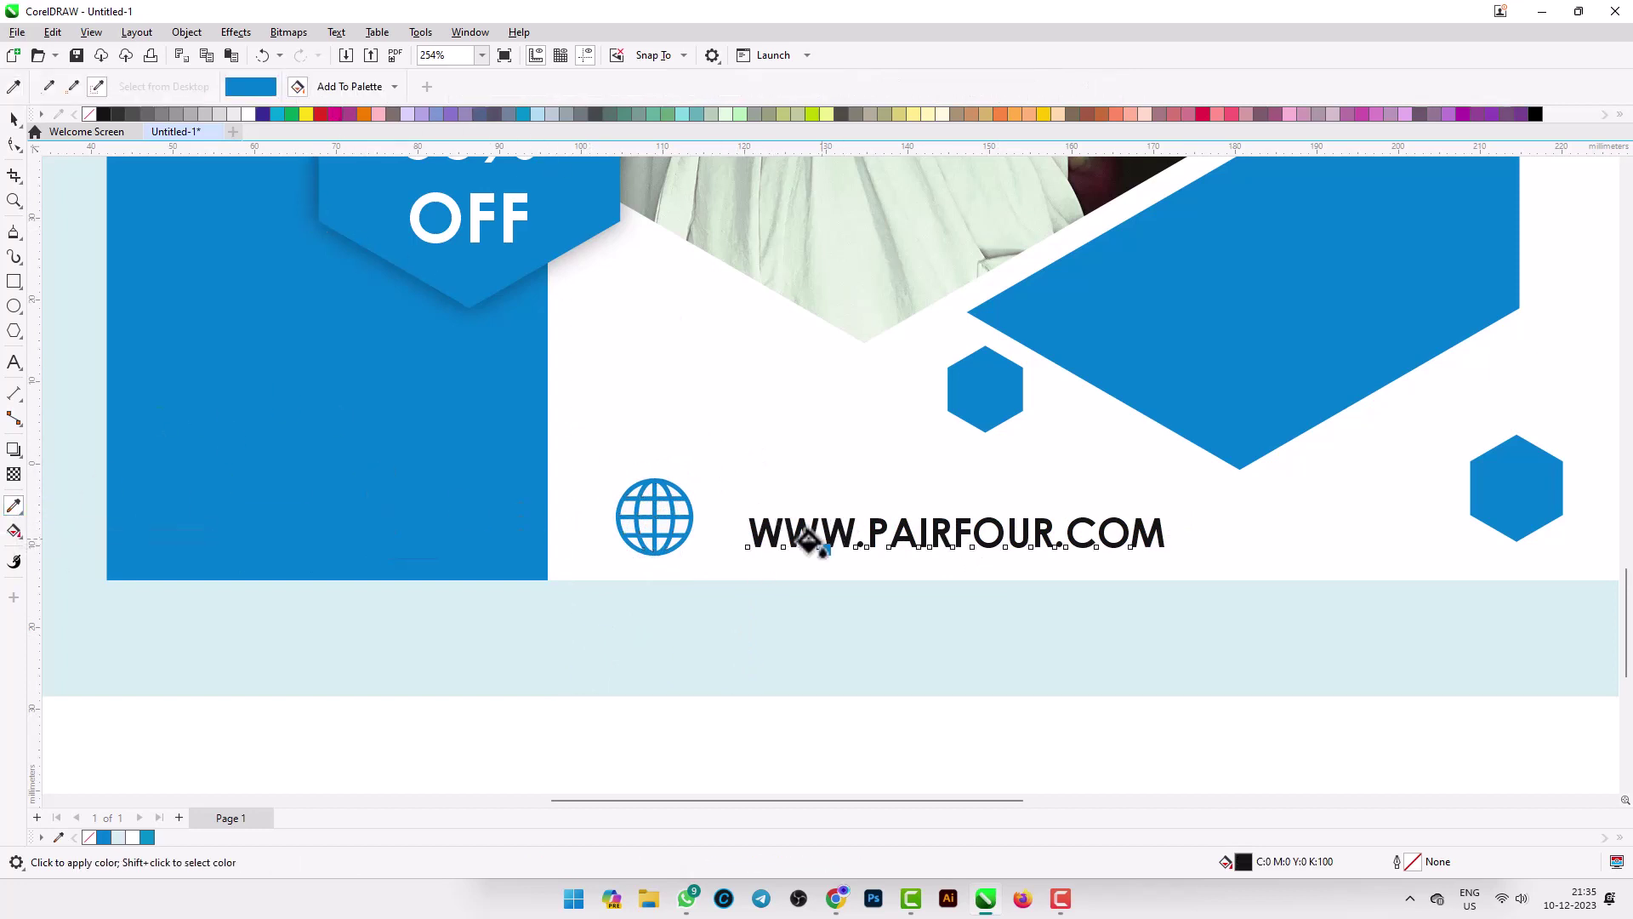
scroll(814, 542, "up", 8)
left_click(814, 542)
left_click(8, 117)
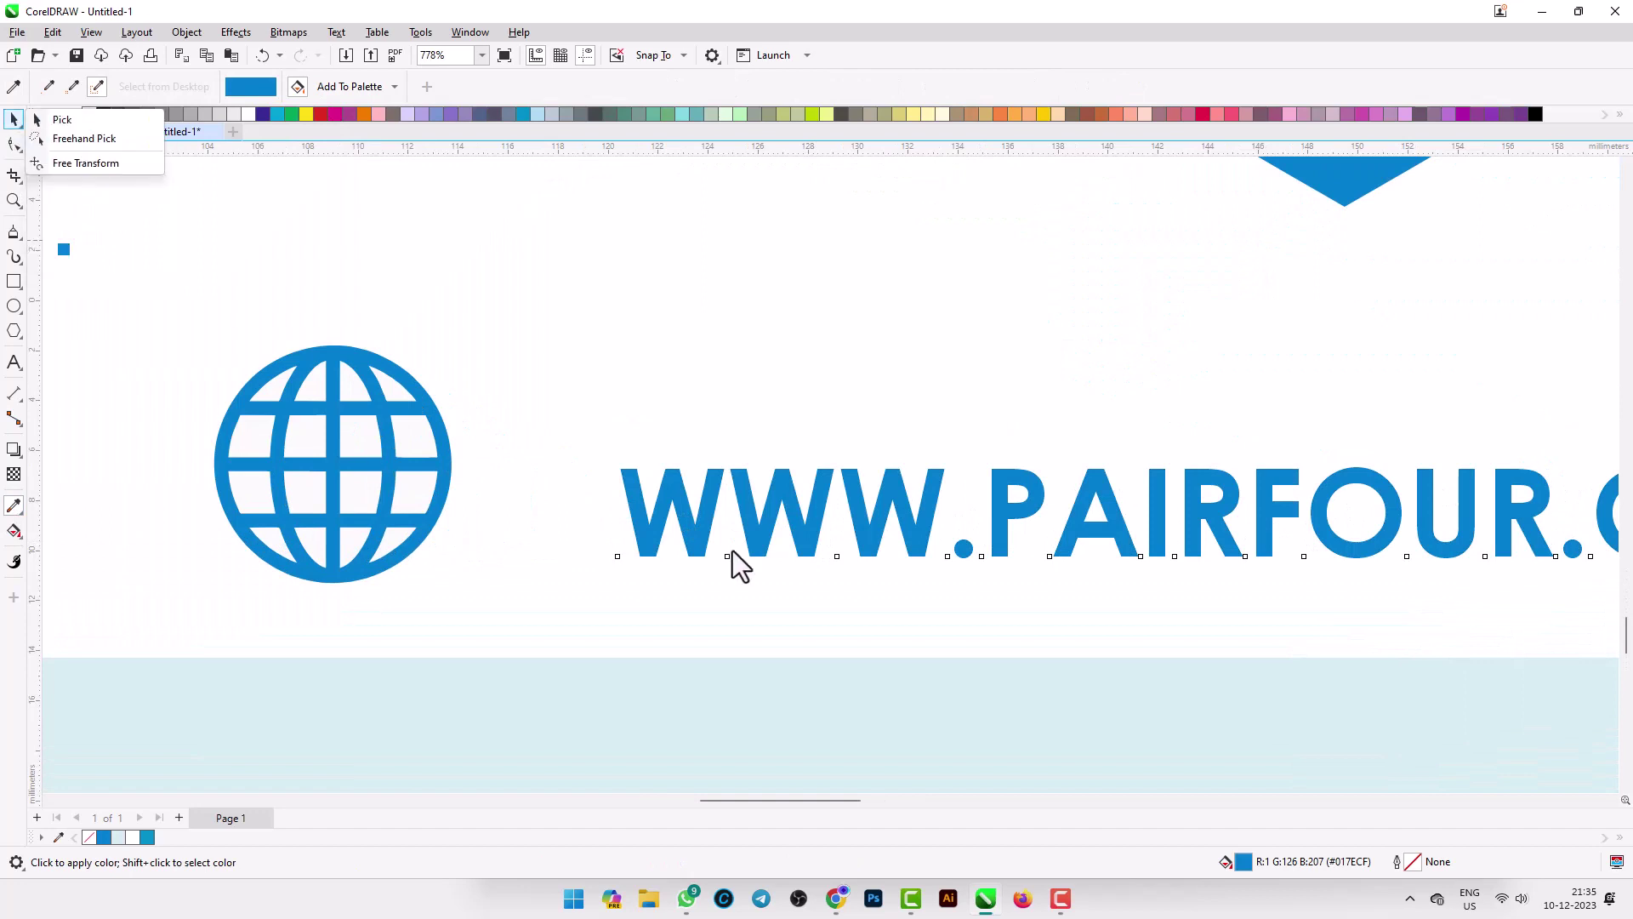
scroll(720, 529, "down", 8)
left_click(511, 752)
left_click(639, 471)
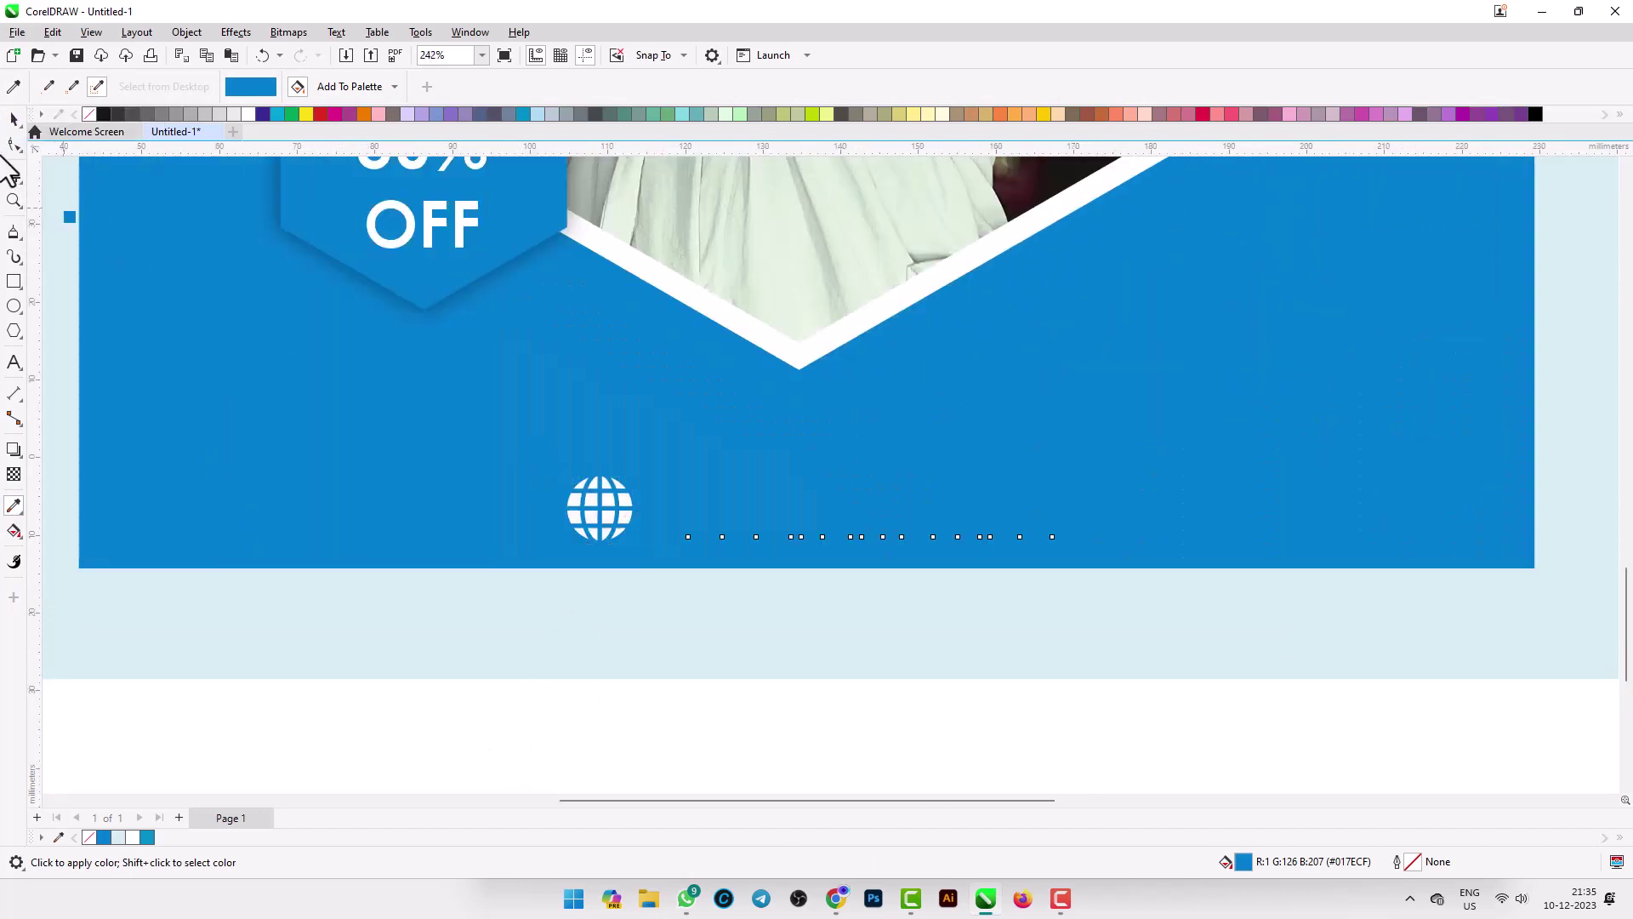
key("ctrl+z")
left_click(14, 118)
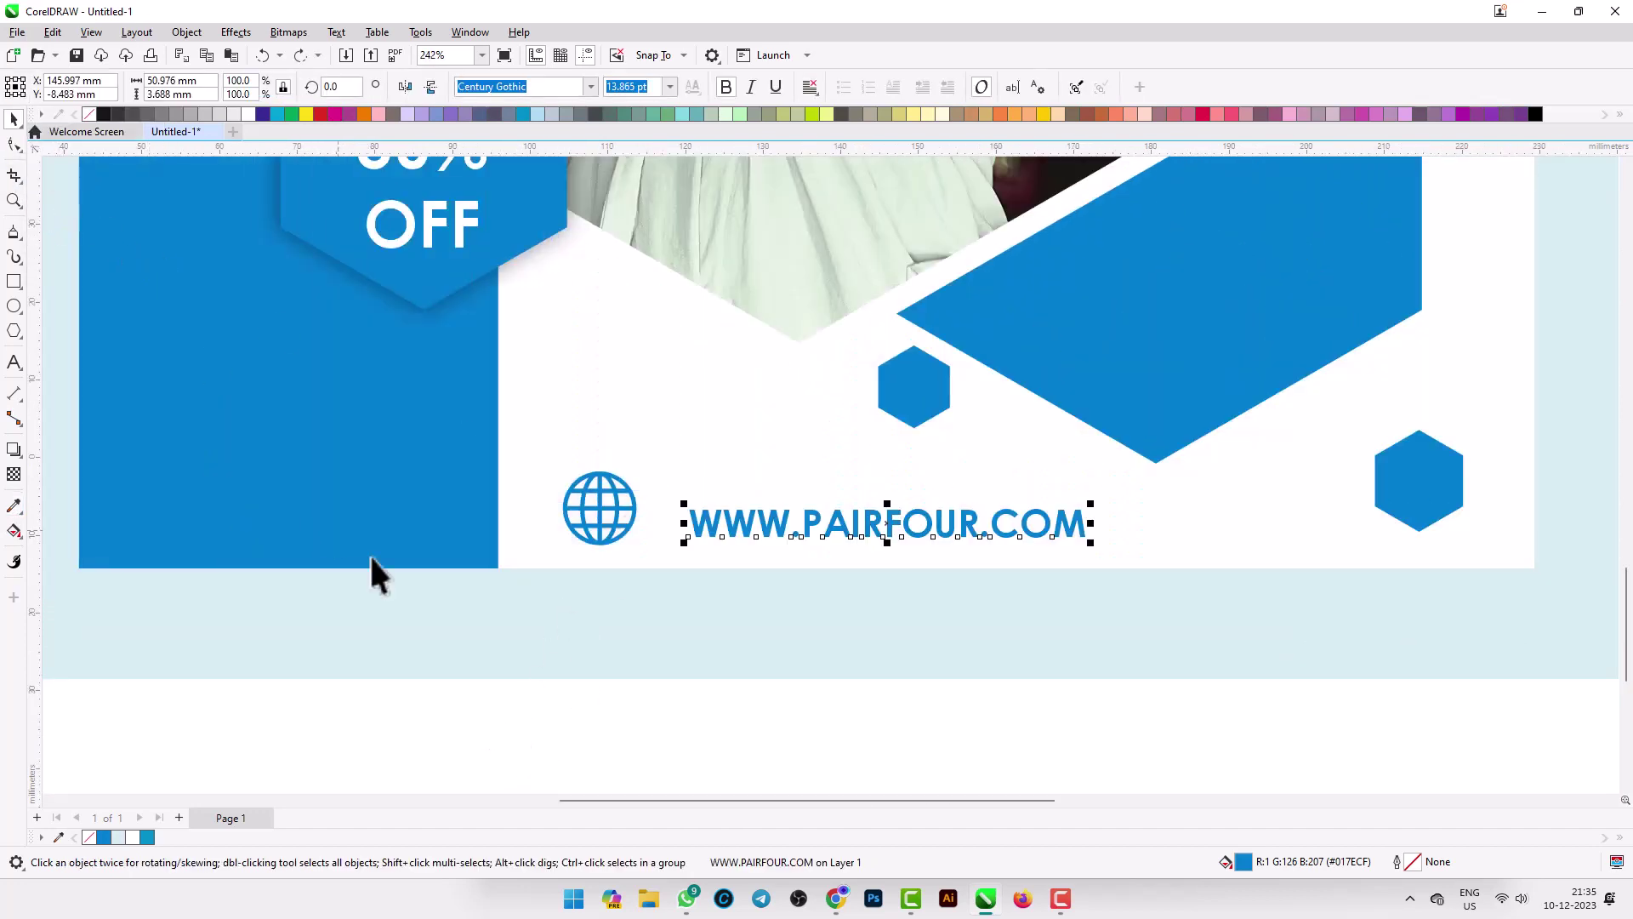
Align the vertical centre of the web address text with the globe icon.
left_click_drag(490, 722, 652, 430)
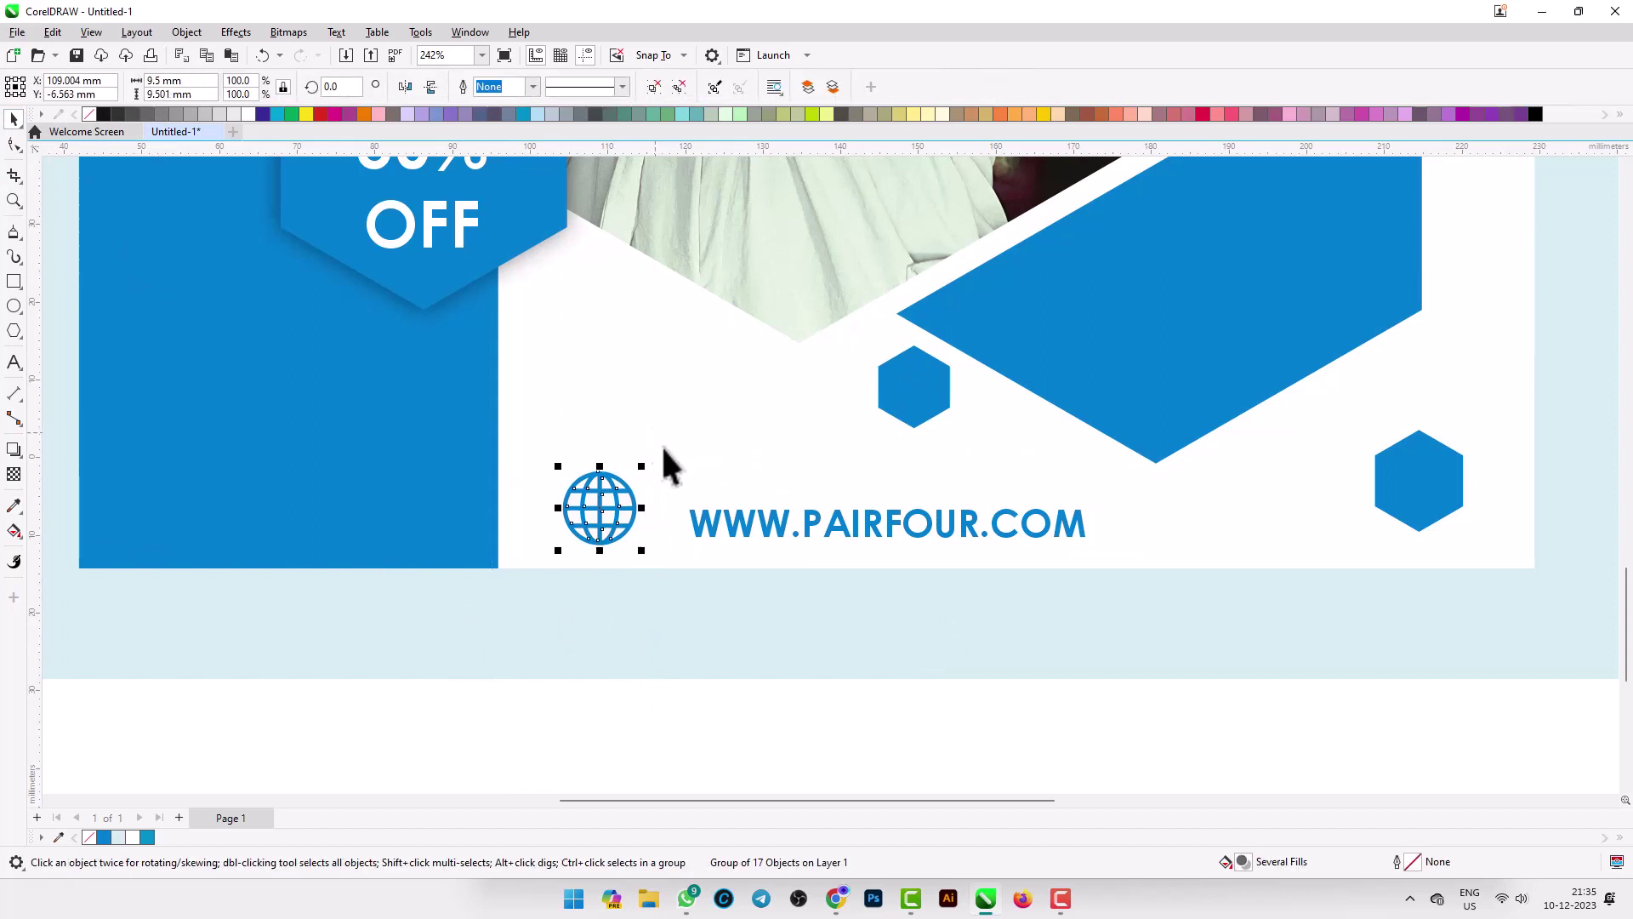
left_click(714, 537)
left_click(627, 531, "shift")
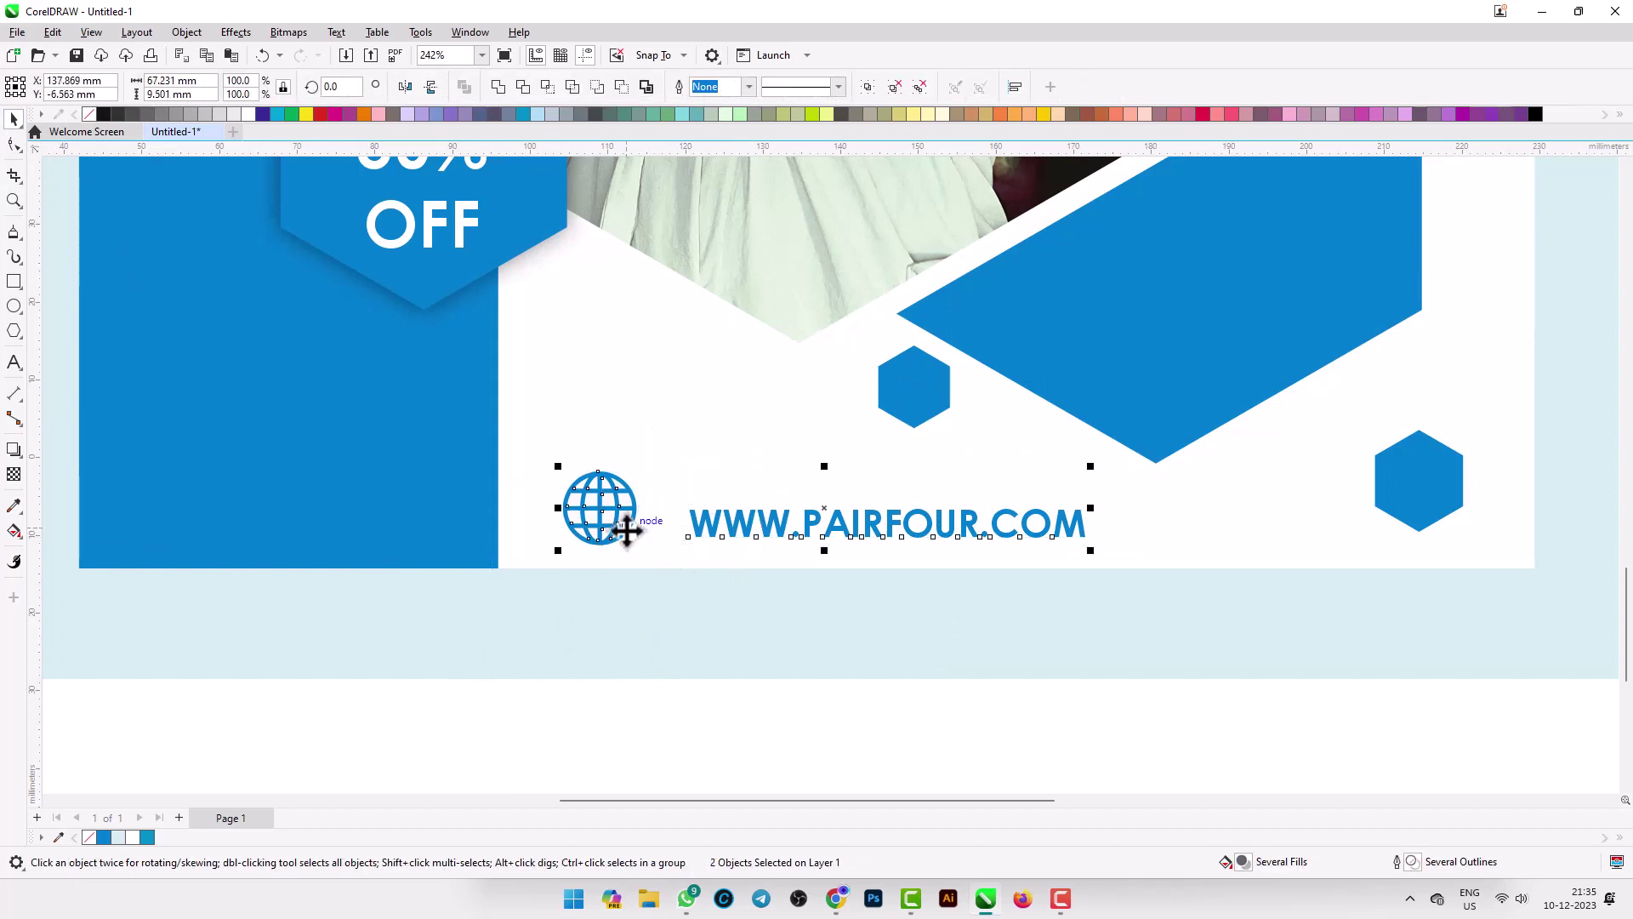
key("e")
scroll(681, 529, "down", 2)
left_click(630, 705)
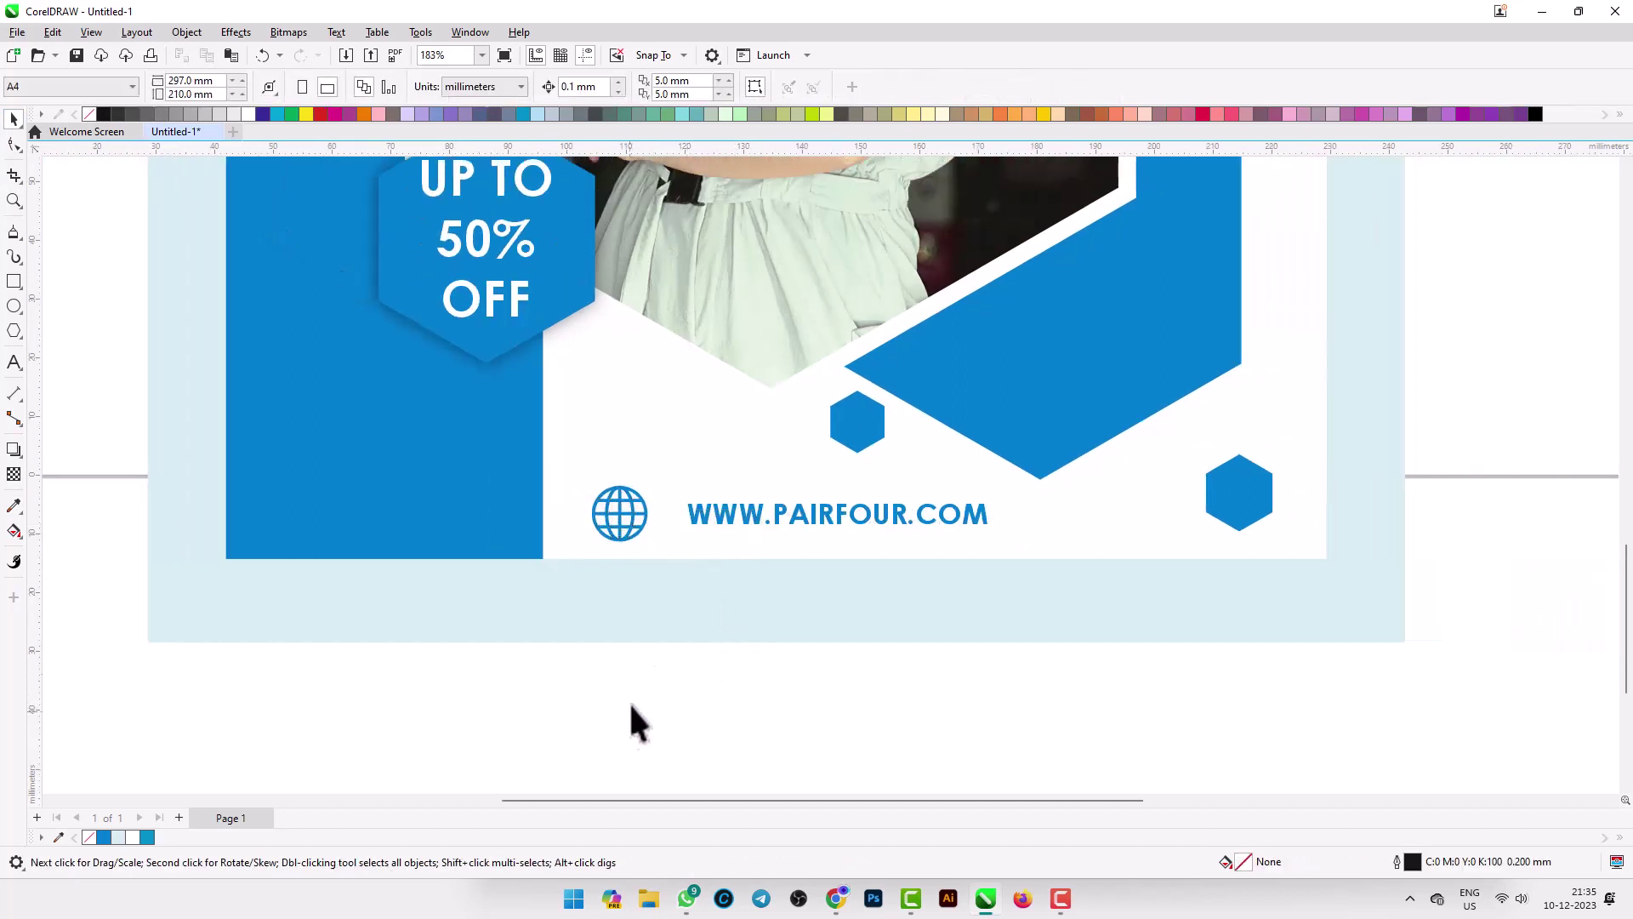
Remove the bold formatting from the web address text.
left_click(872, 504)
left_click(726, 86)
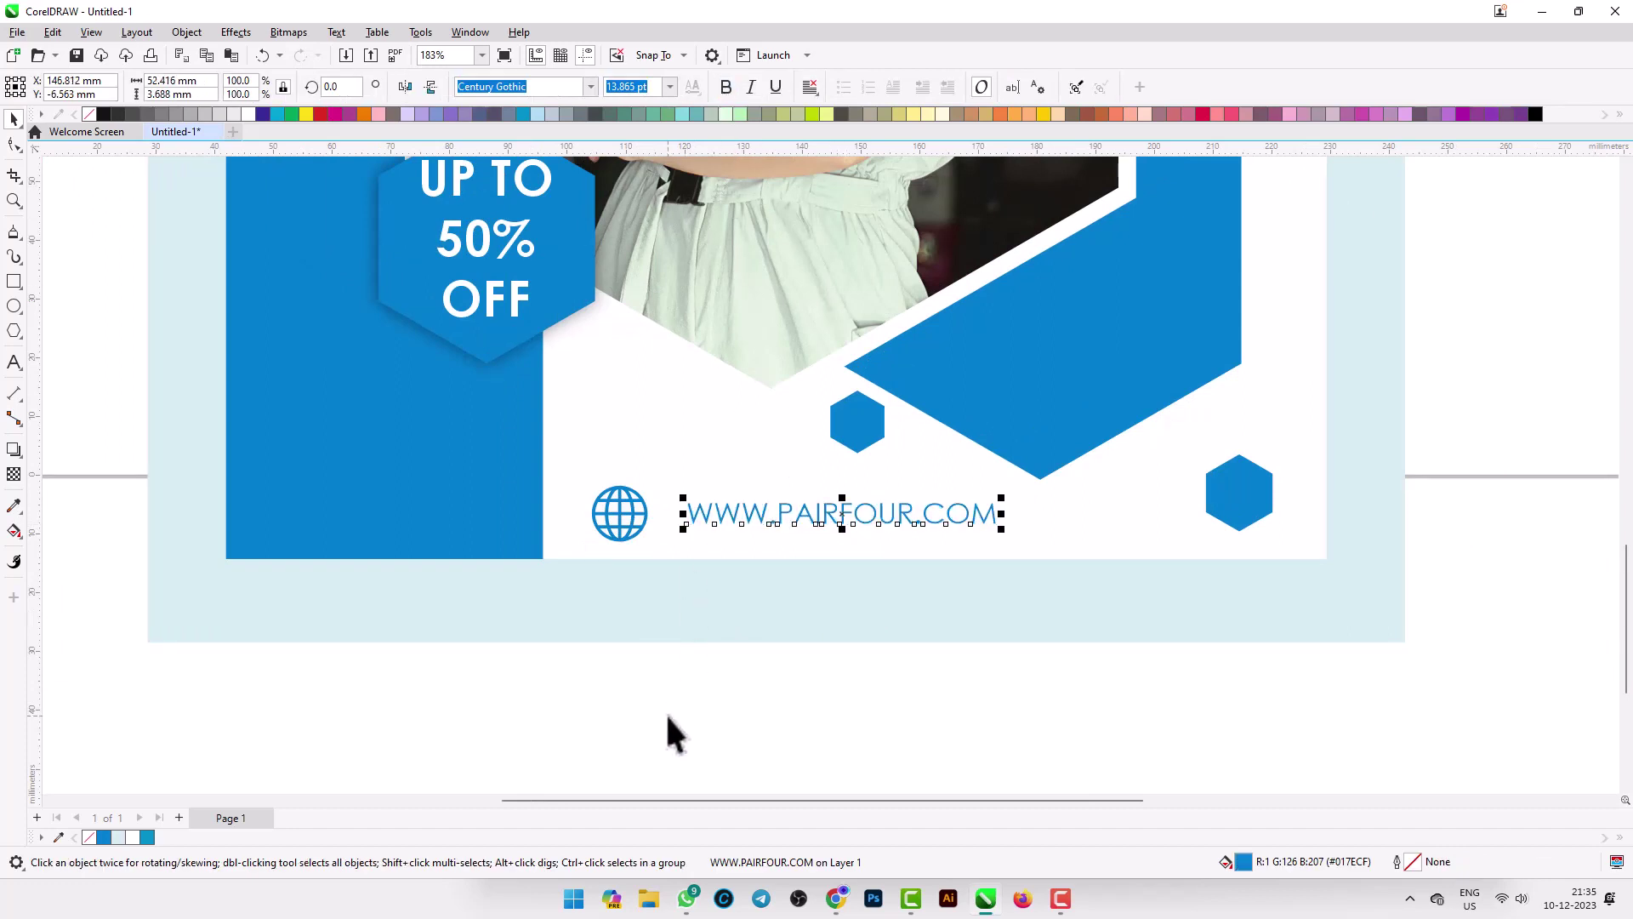
left_click(667, 729)
Nudge the web address text about 0.8 mm closer to the globe icon.
left_click_drag(660, 522, 663, 481)
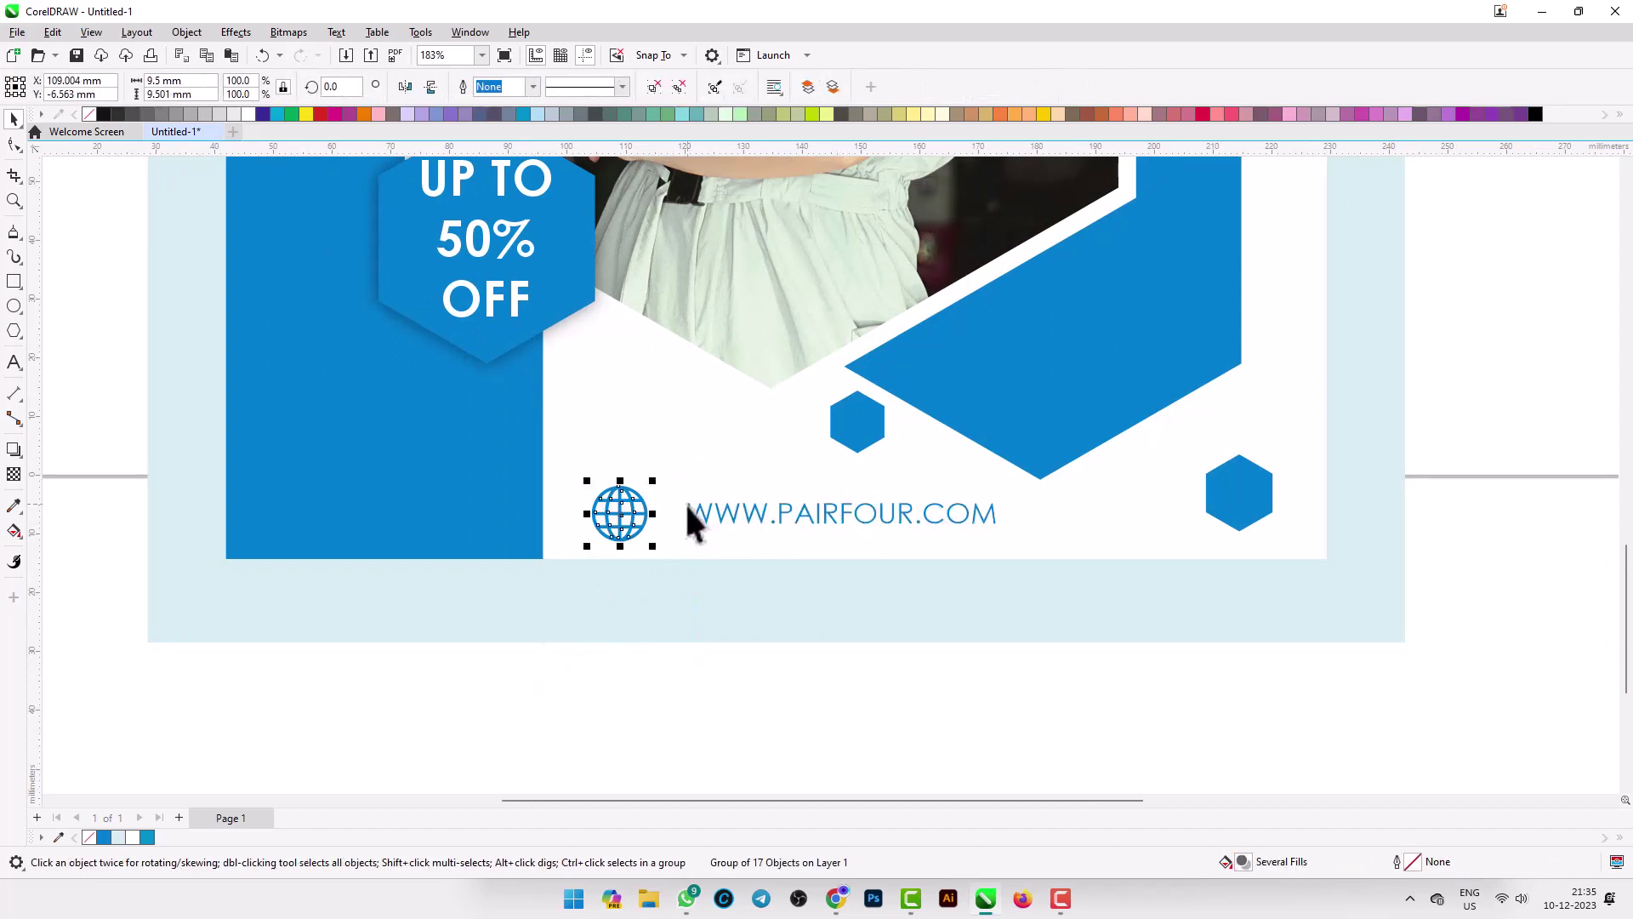
left_click(732, 517)
key("Left")
key("Left")
key("Left")
key("Left")
key("Left")
key("Left")
key("Left")
key("Left")
key("Left")
key("Left")
key("Left")
key("Left")
key("Left")
key("Left")
key("Left")
key("Left")
key("Left")
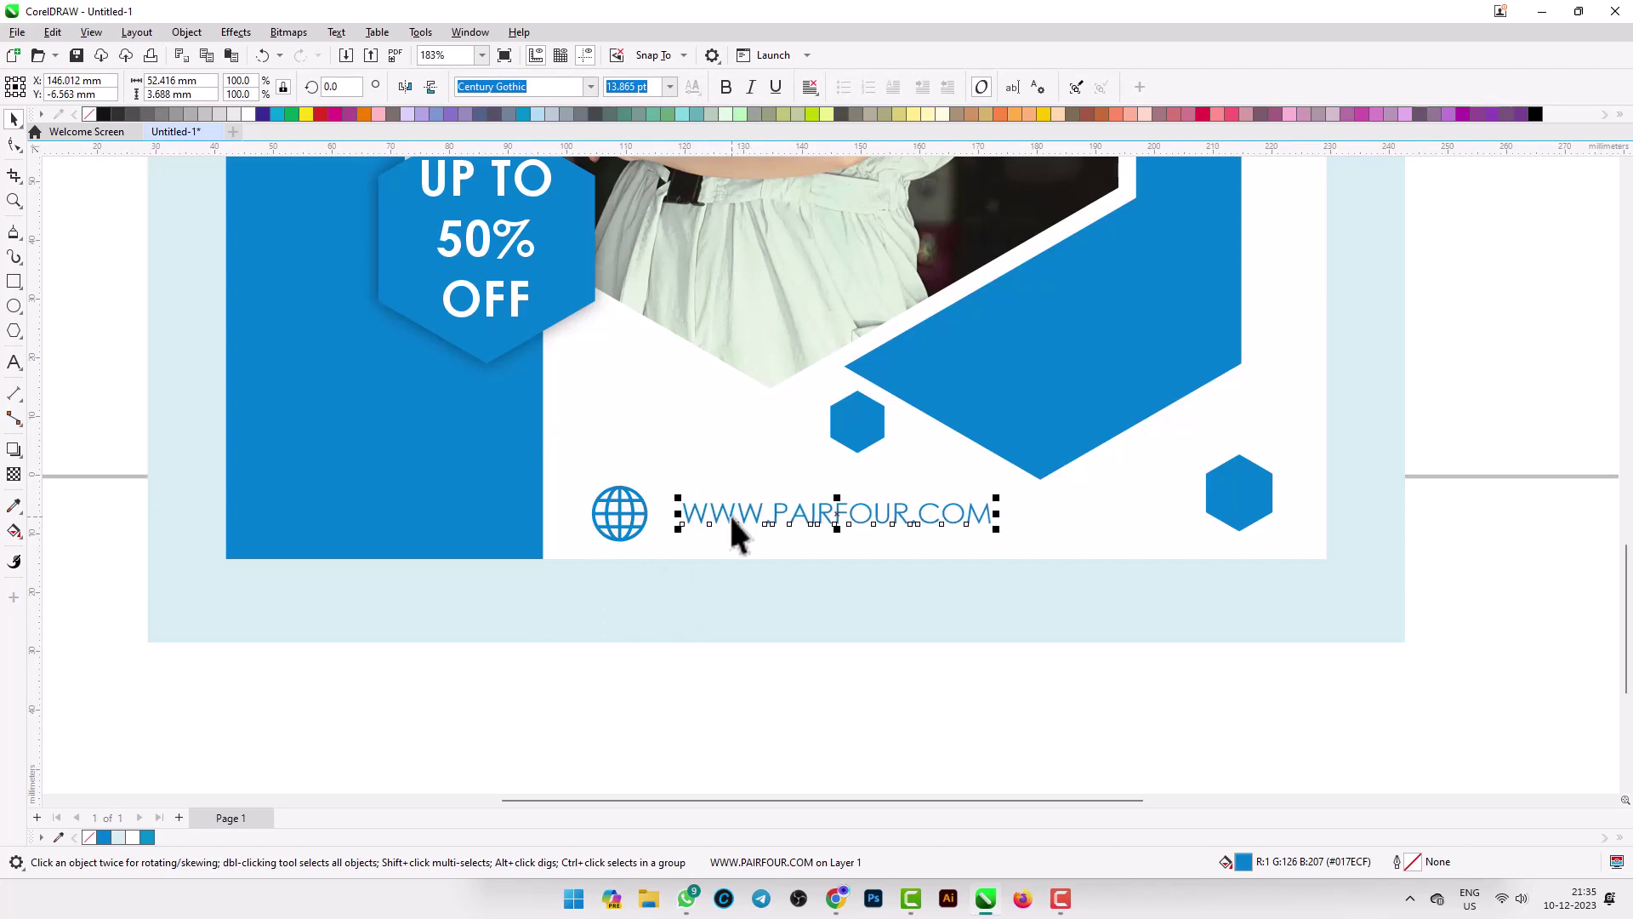
left_click(855, 433)
scroll(858, 429, "up", 2)
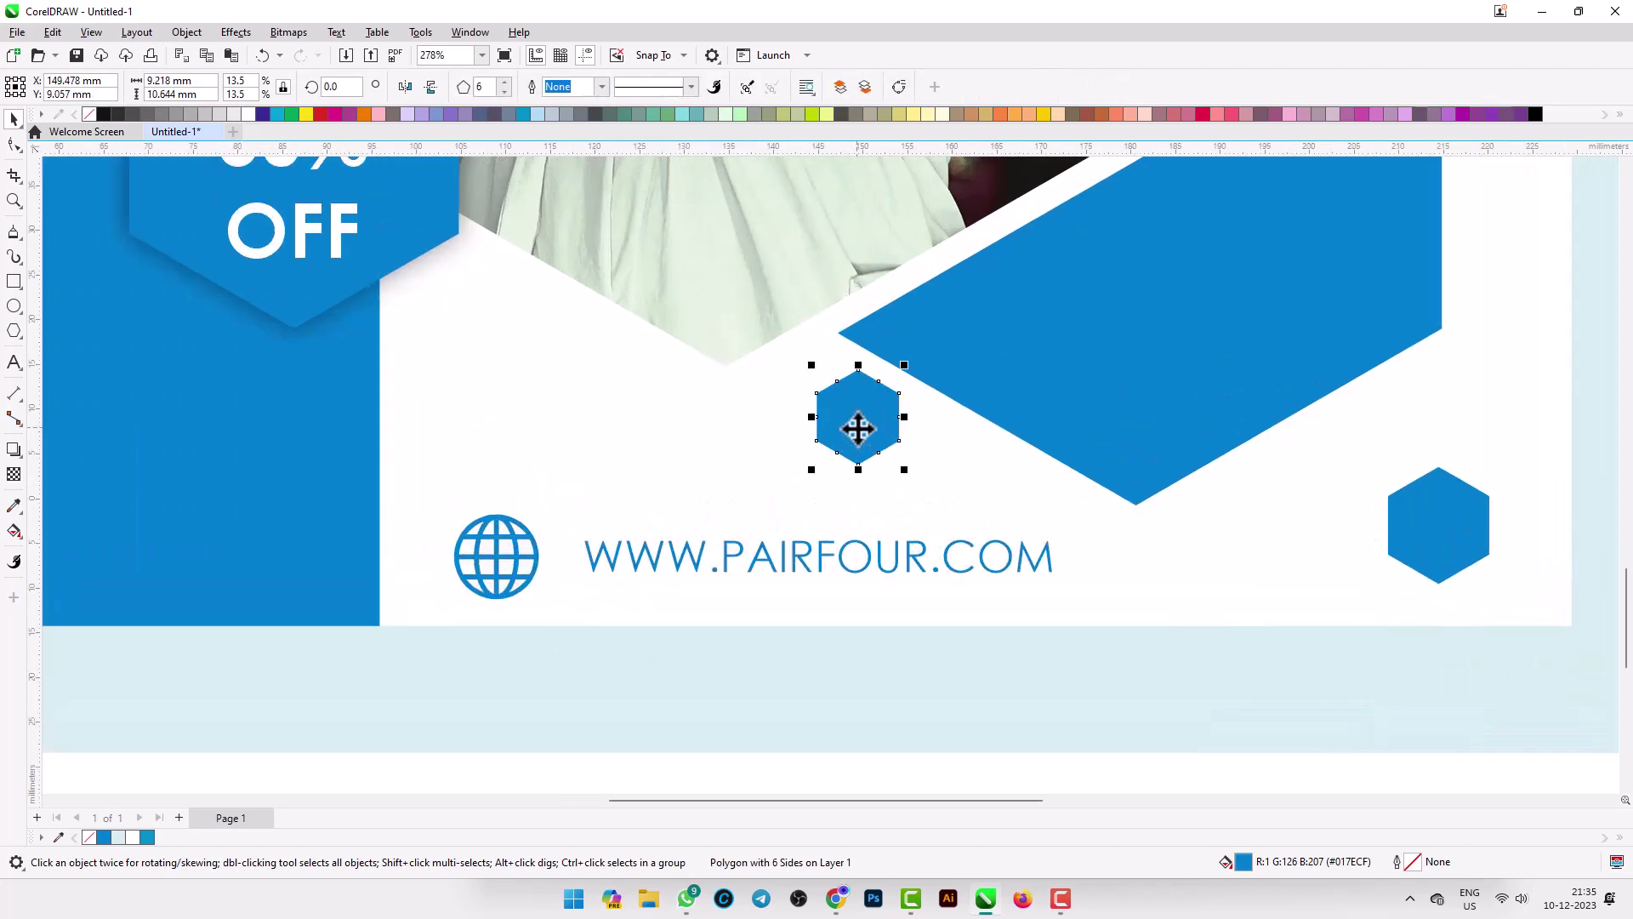
scroll(874, 440, "down", 3)
scroll(821, 410, "down", 2)
left_click(834, 599)
scroll(721, 545, "down", 2)
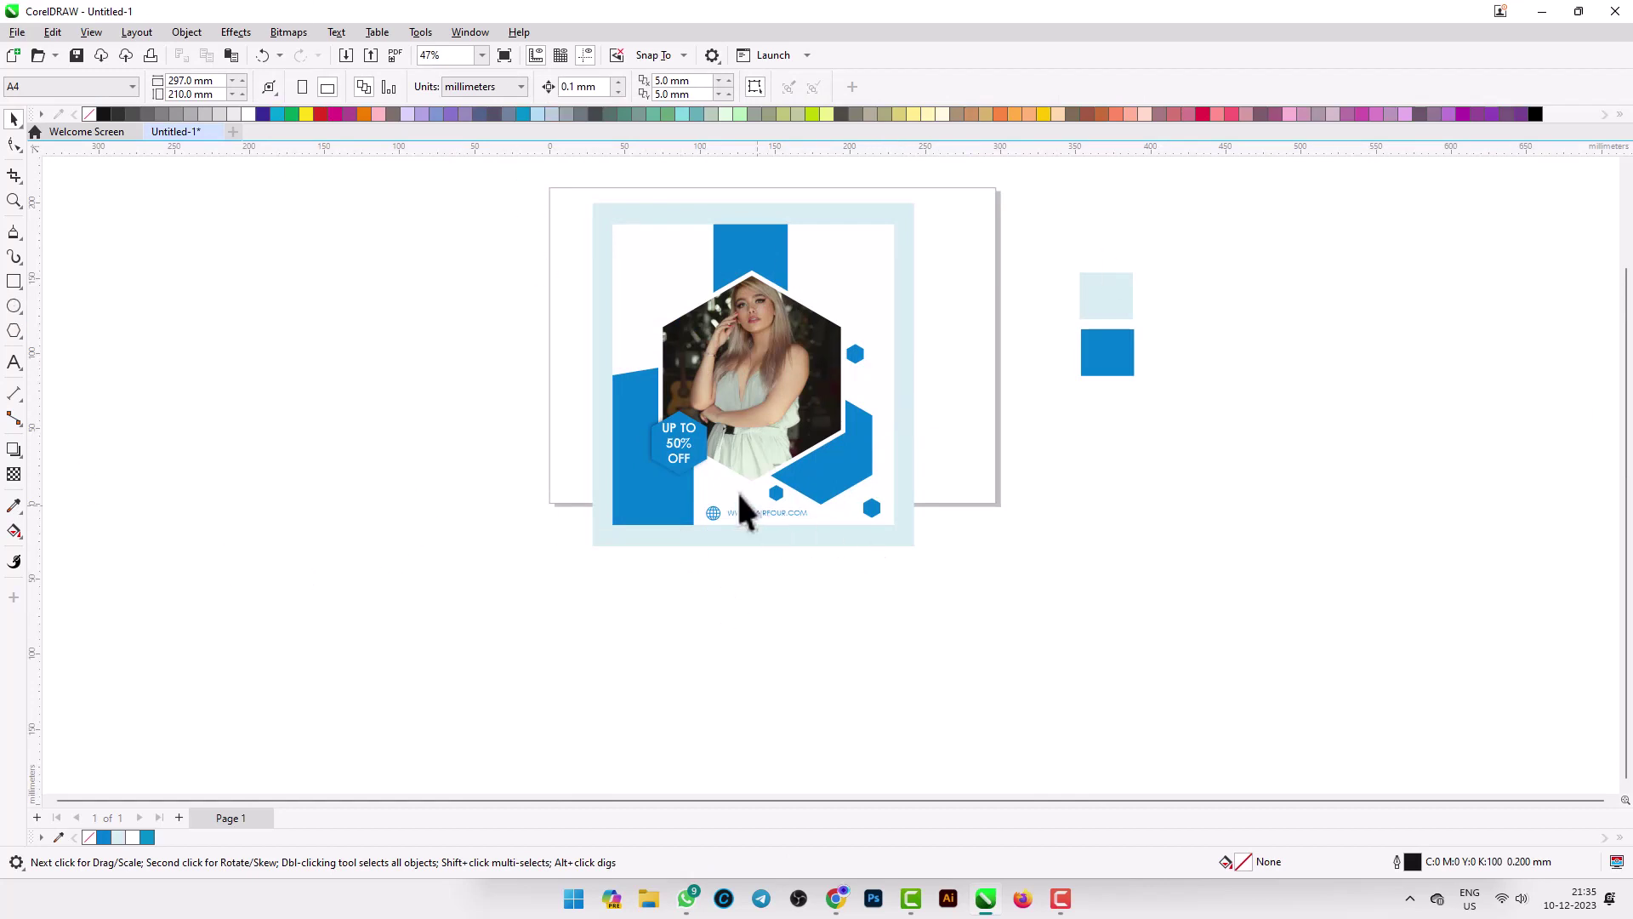
Add the text "BRAND" in 24 pt Arial in the upper-left corner of the layout's white area.
left_click(15, 364)
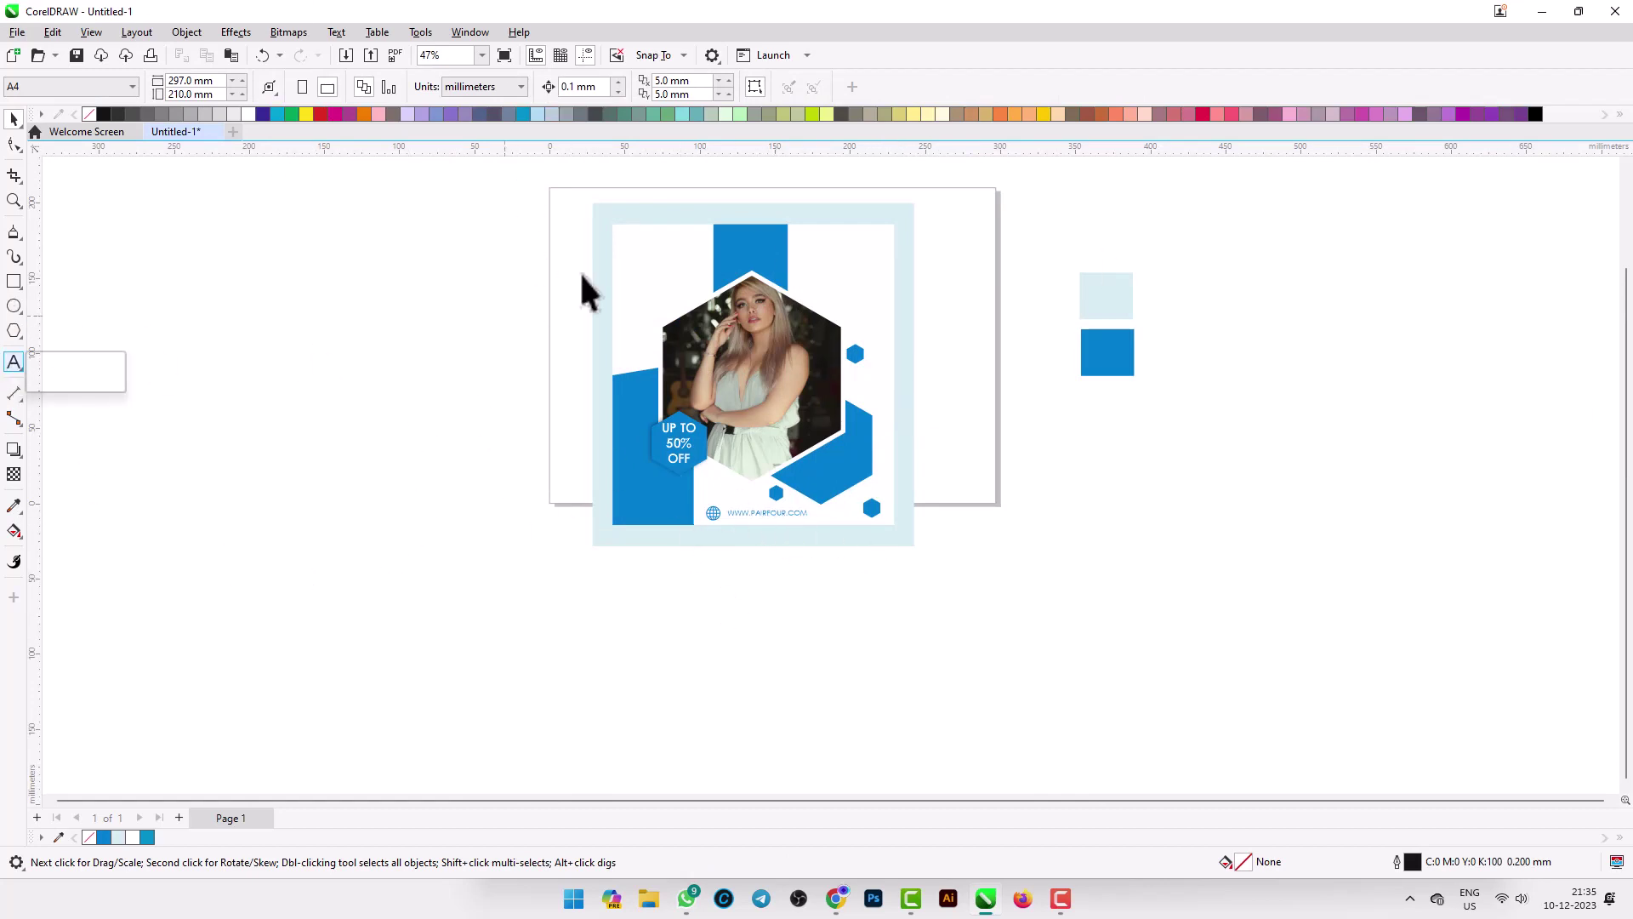
left_click(96, 362)
scroll(491, 272, "up", 5)
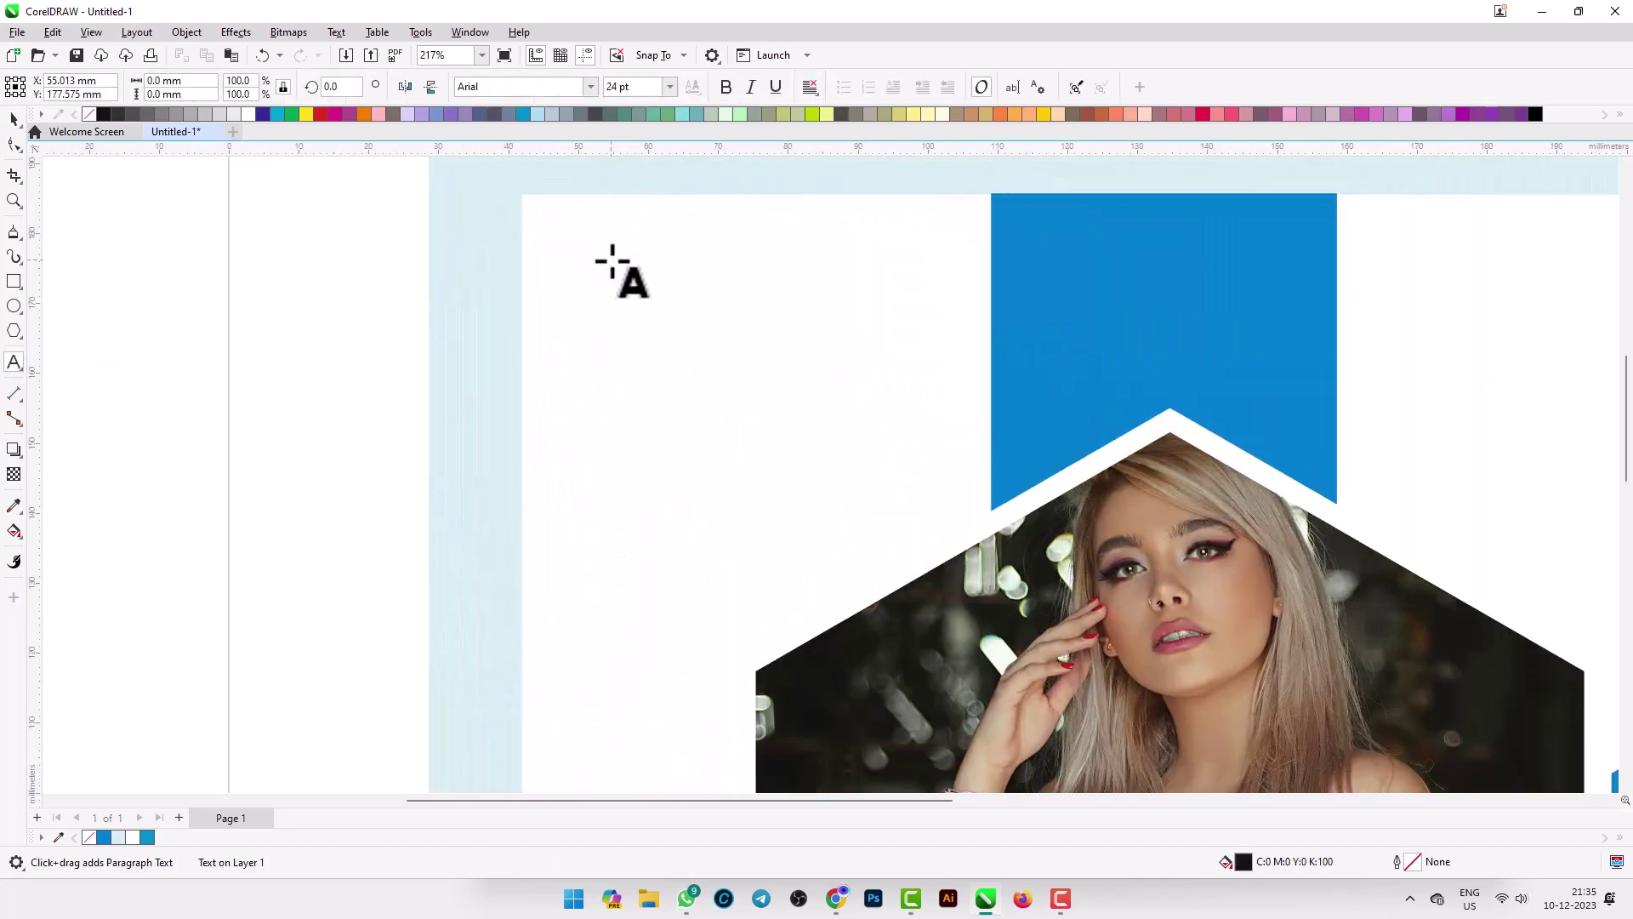
type("BRAN")
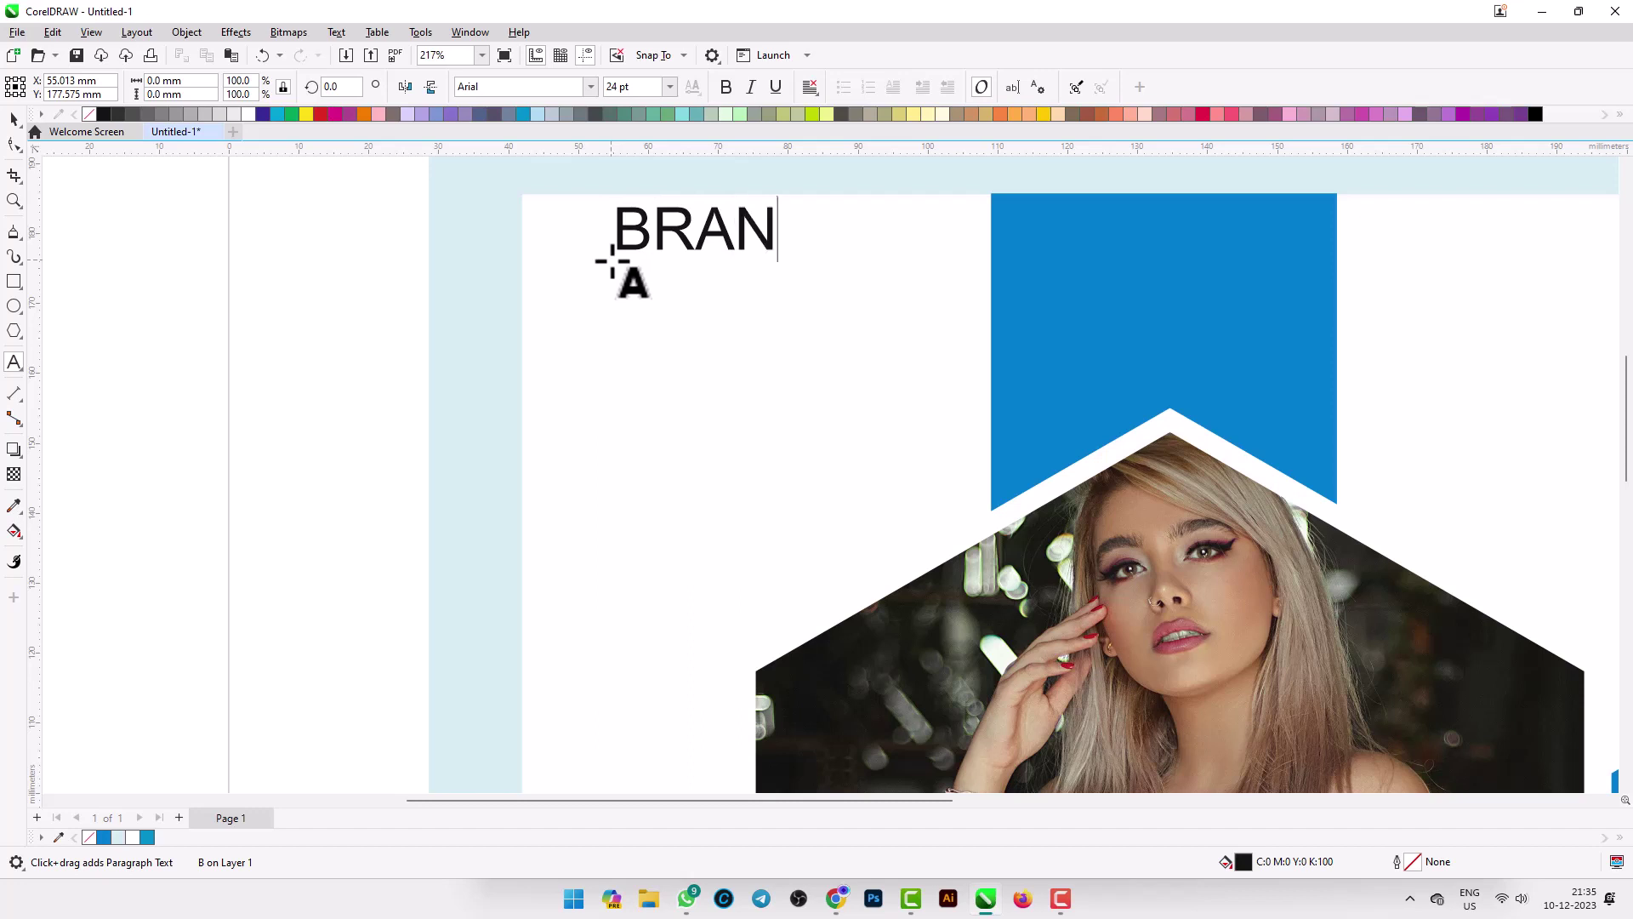
type("D")
left_click(13, 119)
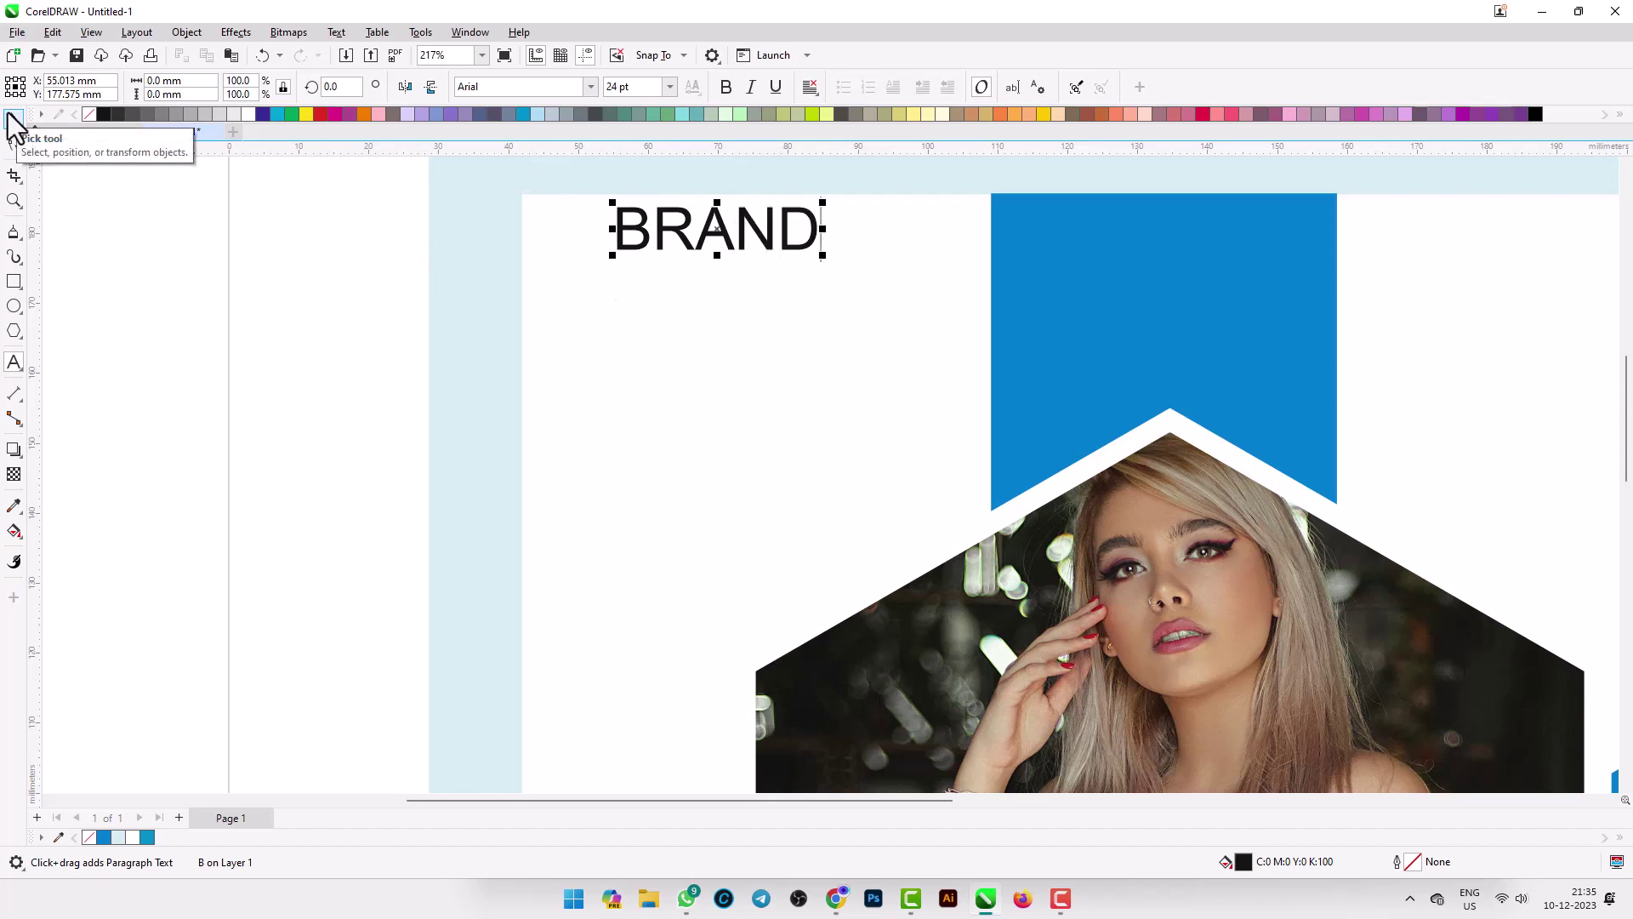
Add "FASHION" as a second line under "BRAND" and set both lines in Century Gothic Bold.
type("FASHION")
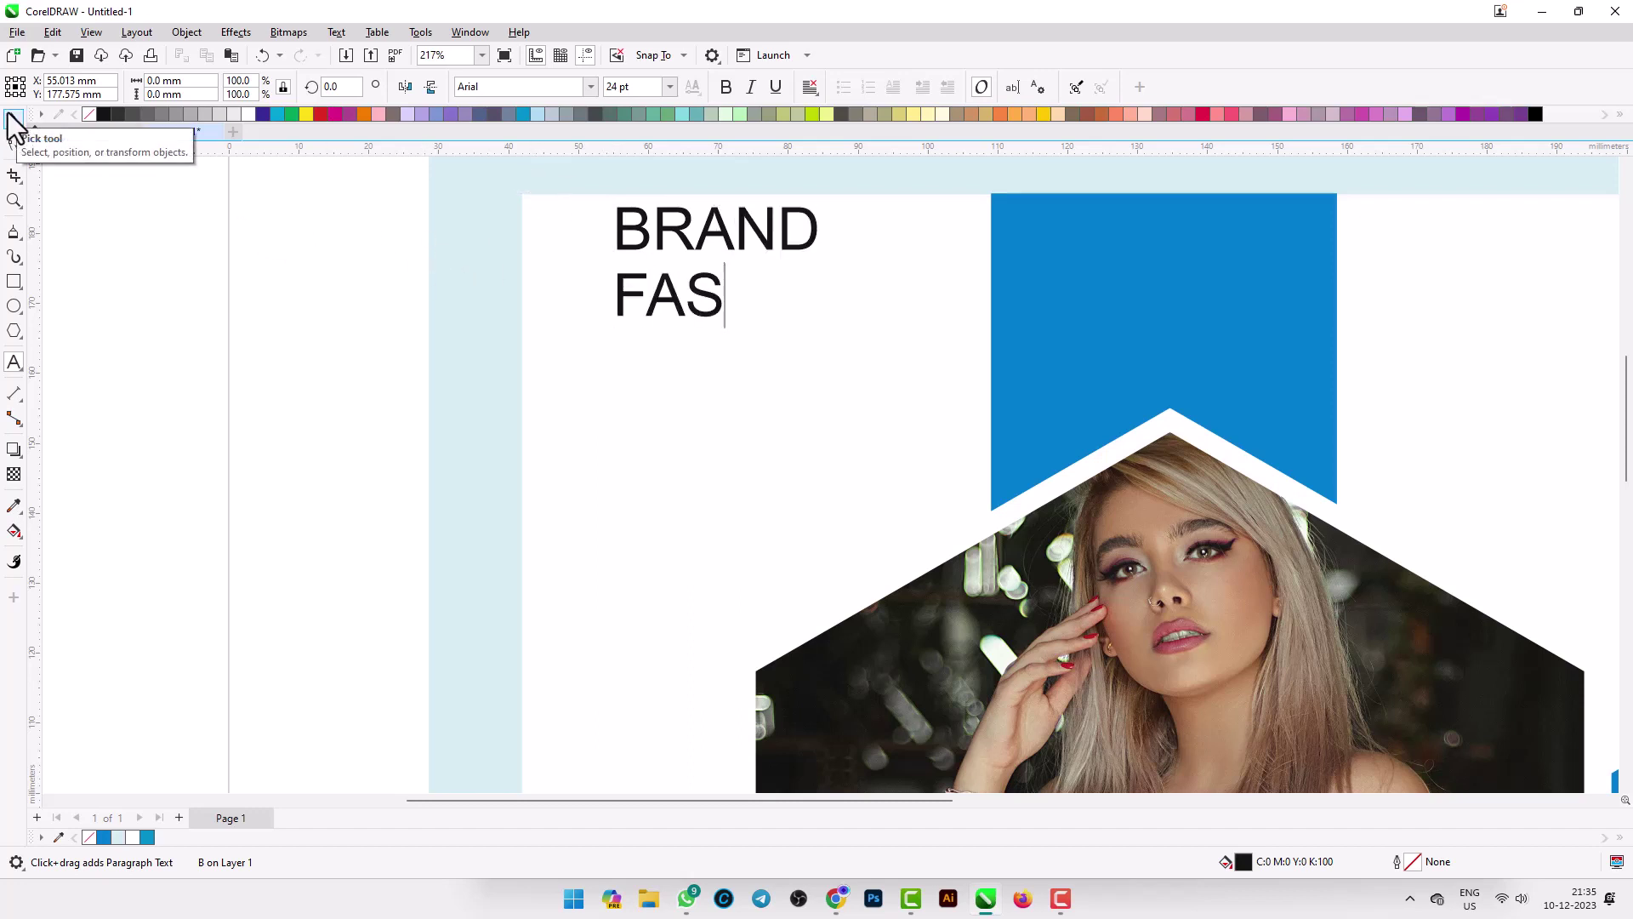
left_click(12, 120)
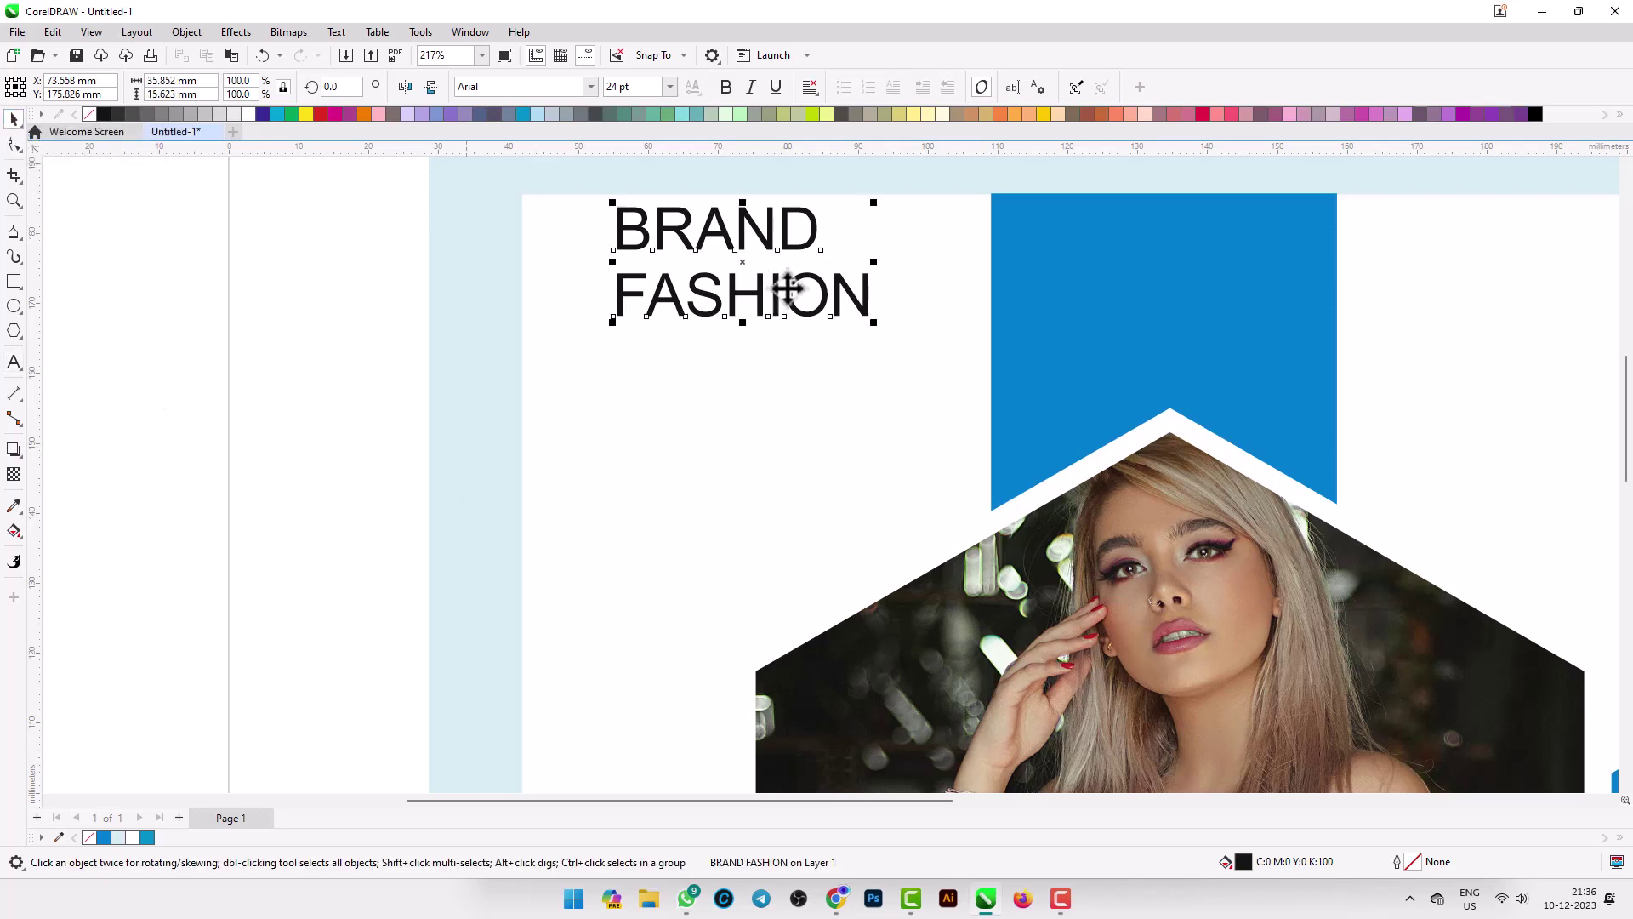
left_click(591, 86)
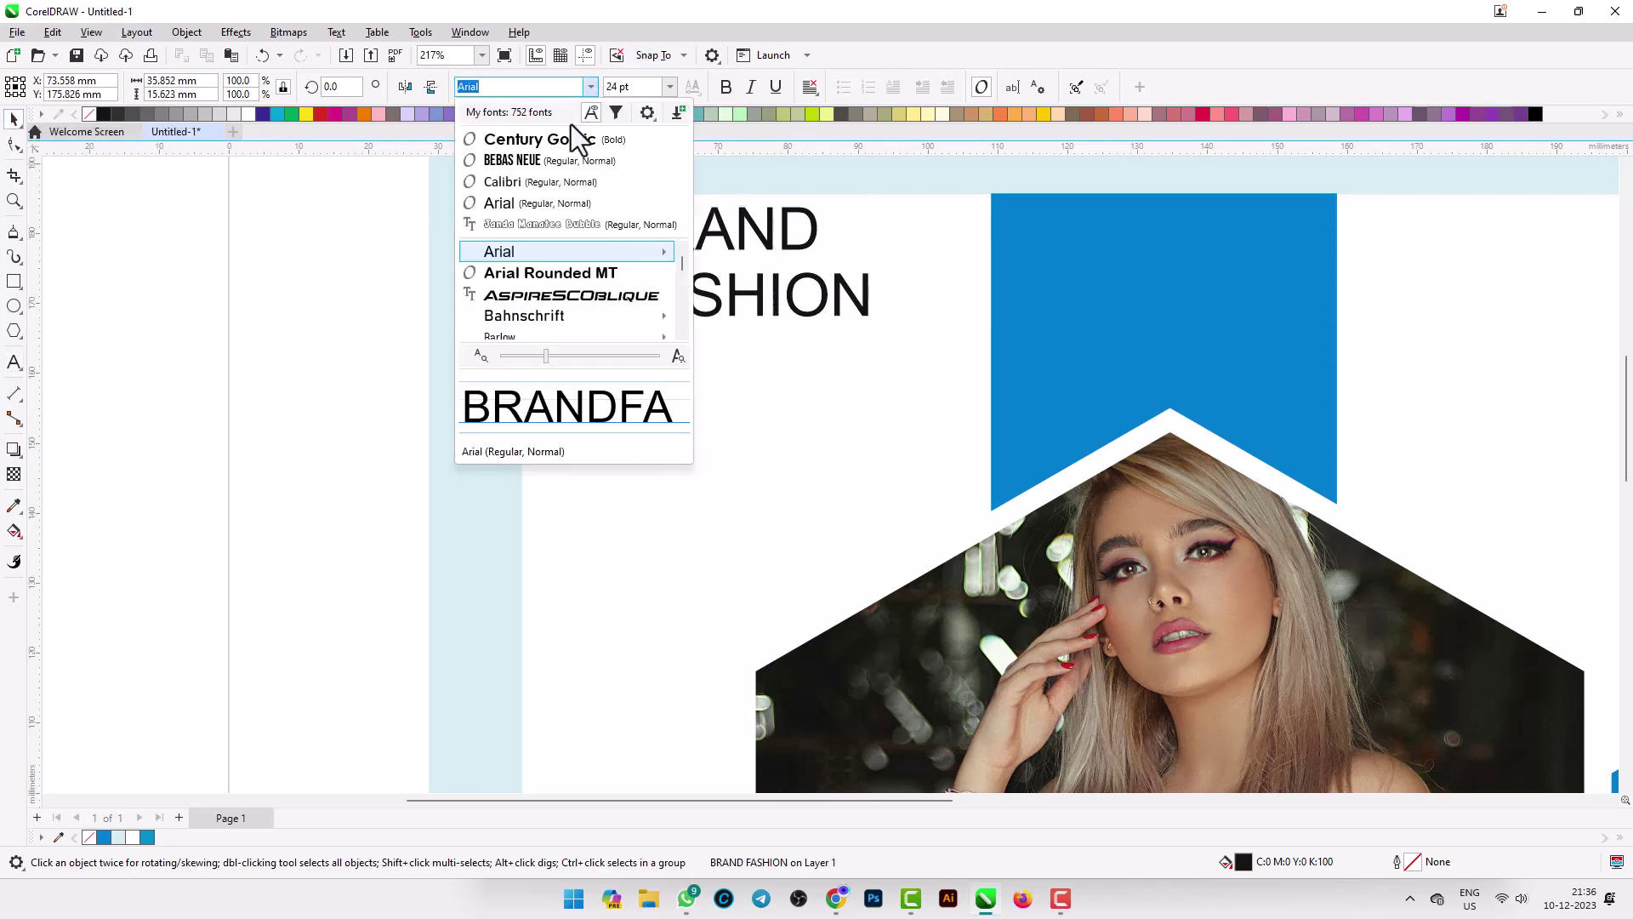
left_click(564, 134)
Break the two-line text into separate lines and enlarge "BRAND" to about 28.7 pt.
key("ctrl+b")
key("ctrl+k")
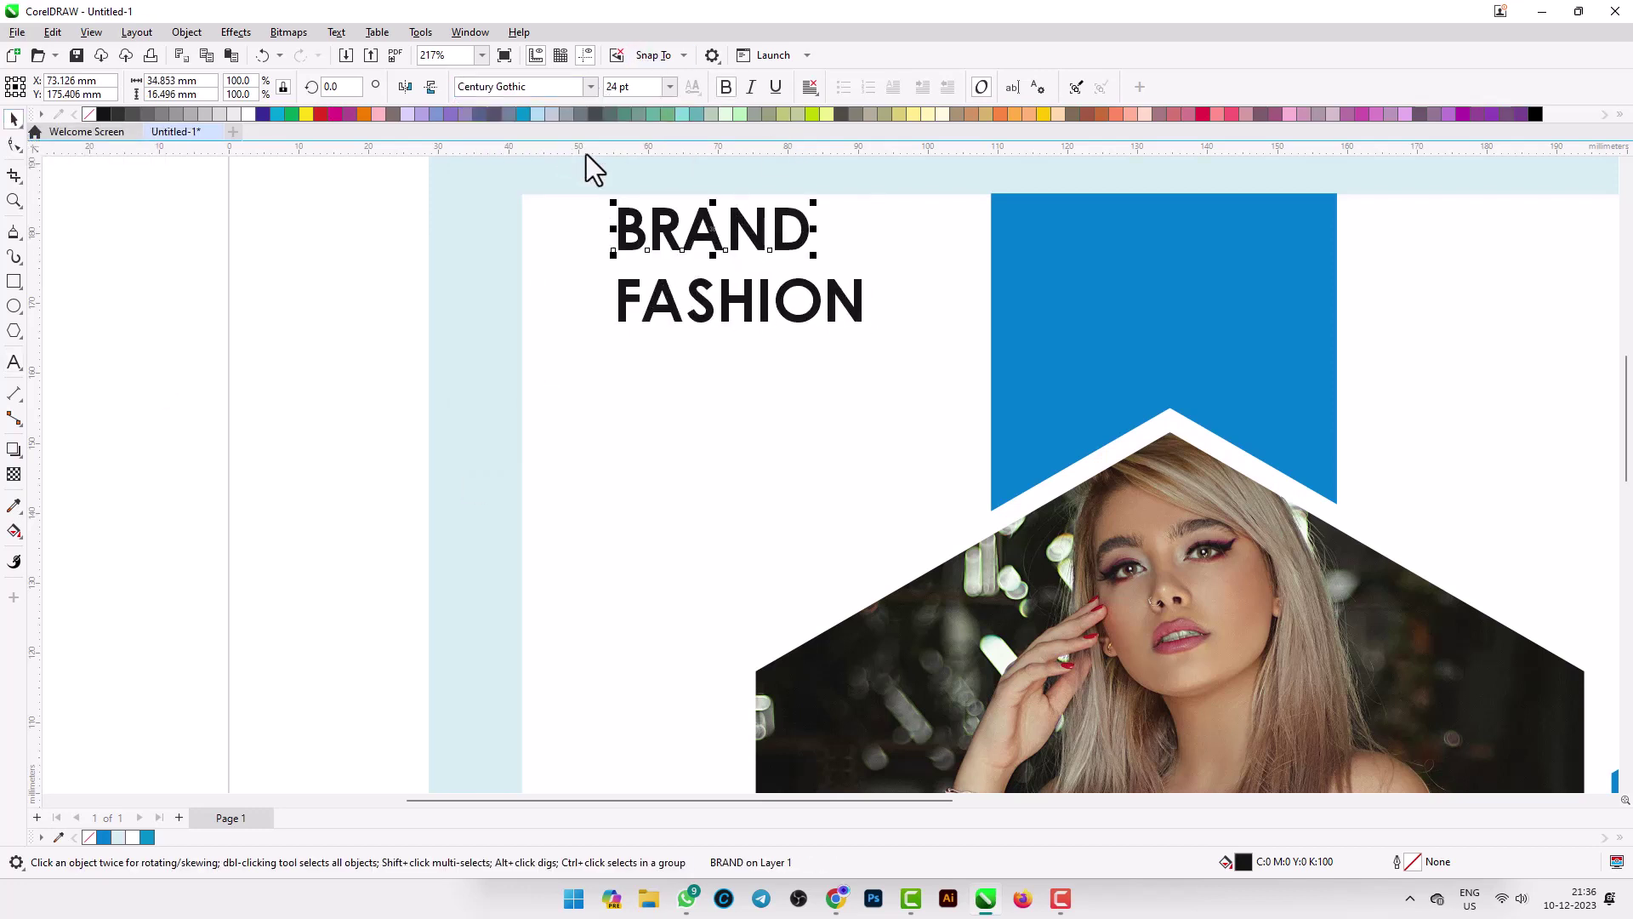
scroll(789, 252, "up", 1)
left_click_drag(822, 258, 873, 272)
left_click_drag(719, 229, 722, 242)
Move "FASHION" further below "BRAND" and widen its letter spacing to a text width of about 40.7 mm.
left_click_drag(702, 344, 697, 390)
left_click(10, 146)
left_click_drag(882, 418, 934, 412)
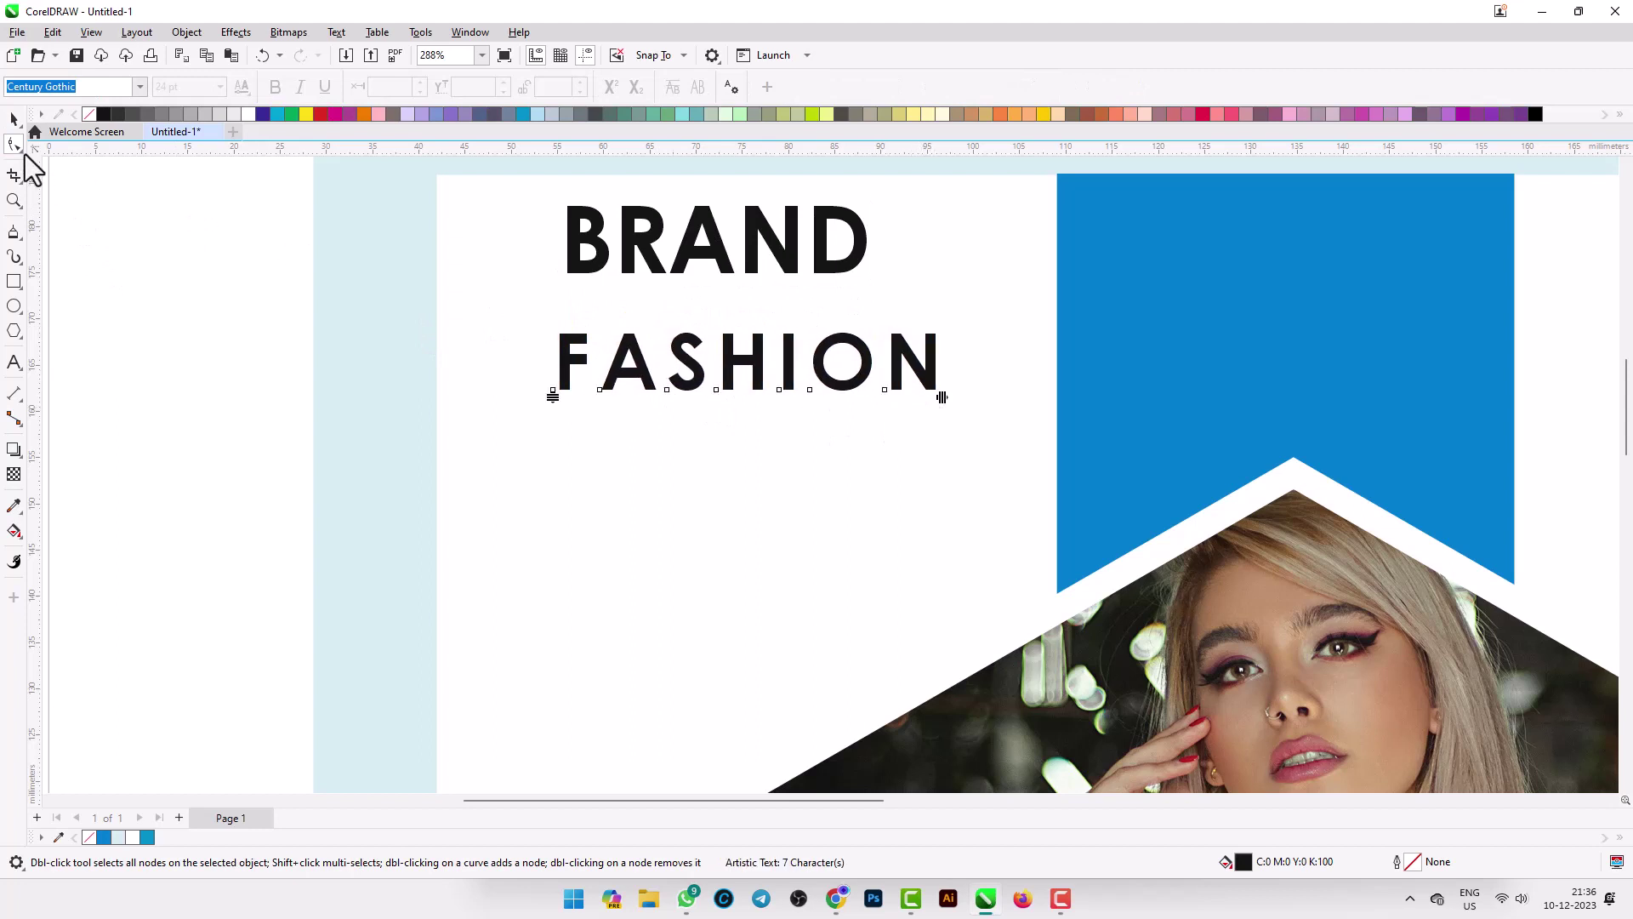
scroll(557, 335, "down", 1)
left_click(237, 297)
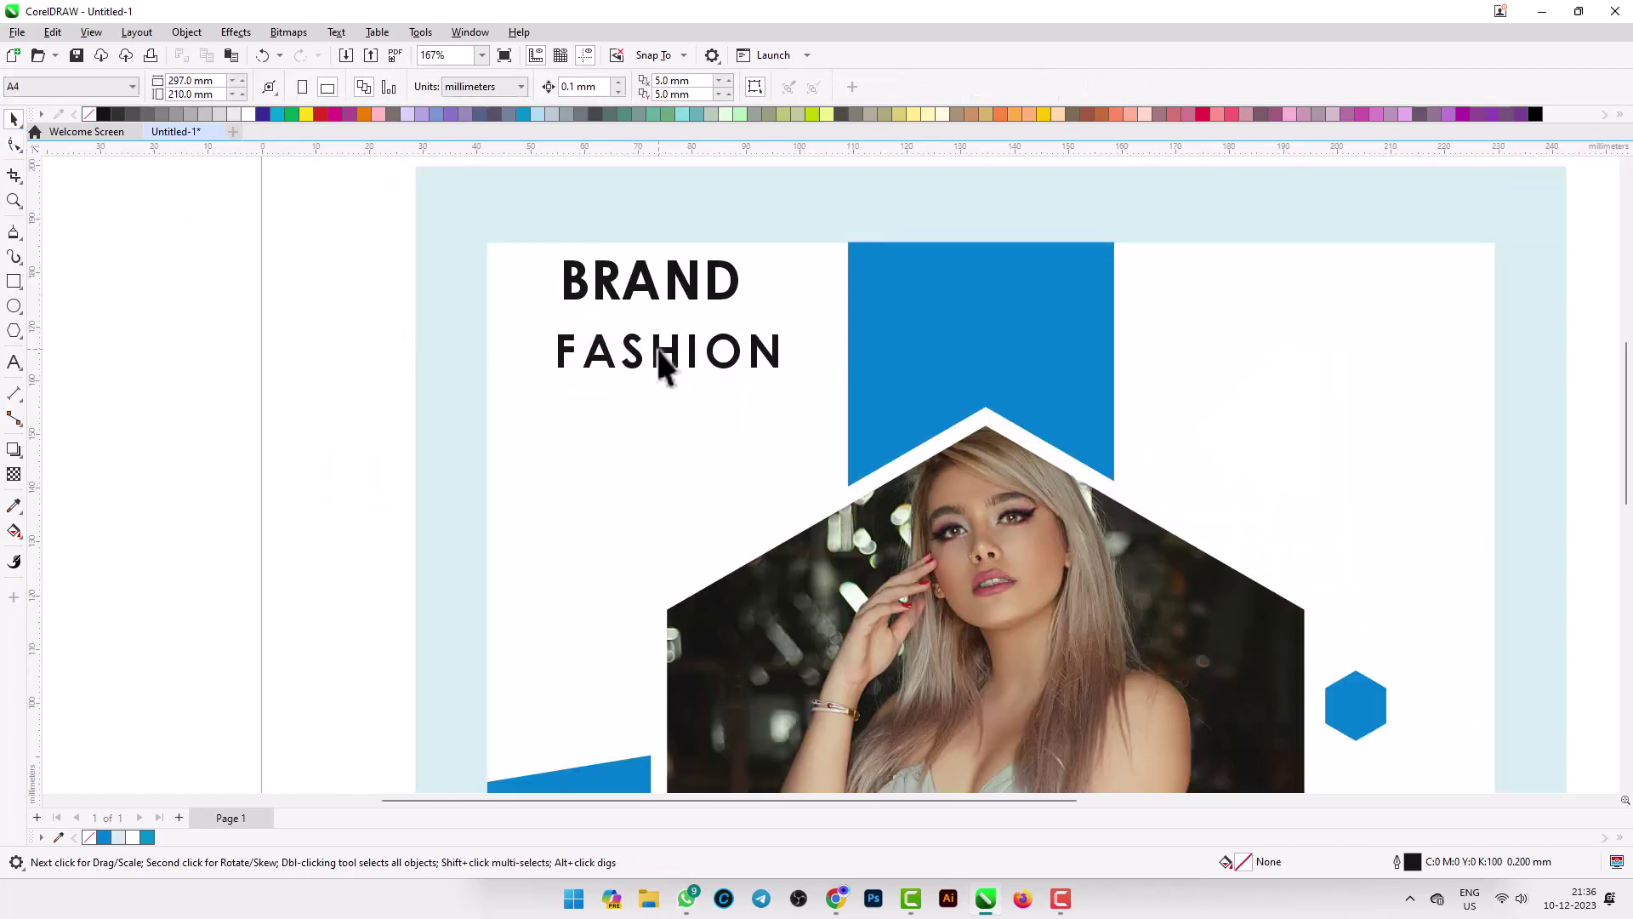
Align "FASHION" horizontally to the centre of "BRAND".
left_click(660, 350)
left_click(672, 293)
left_click(657, 355)
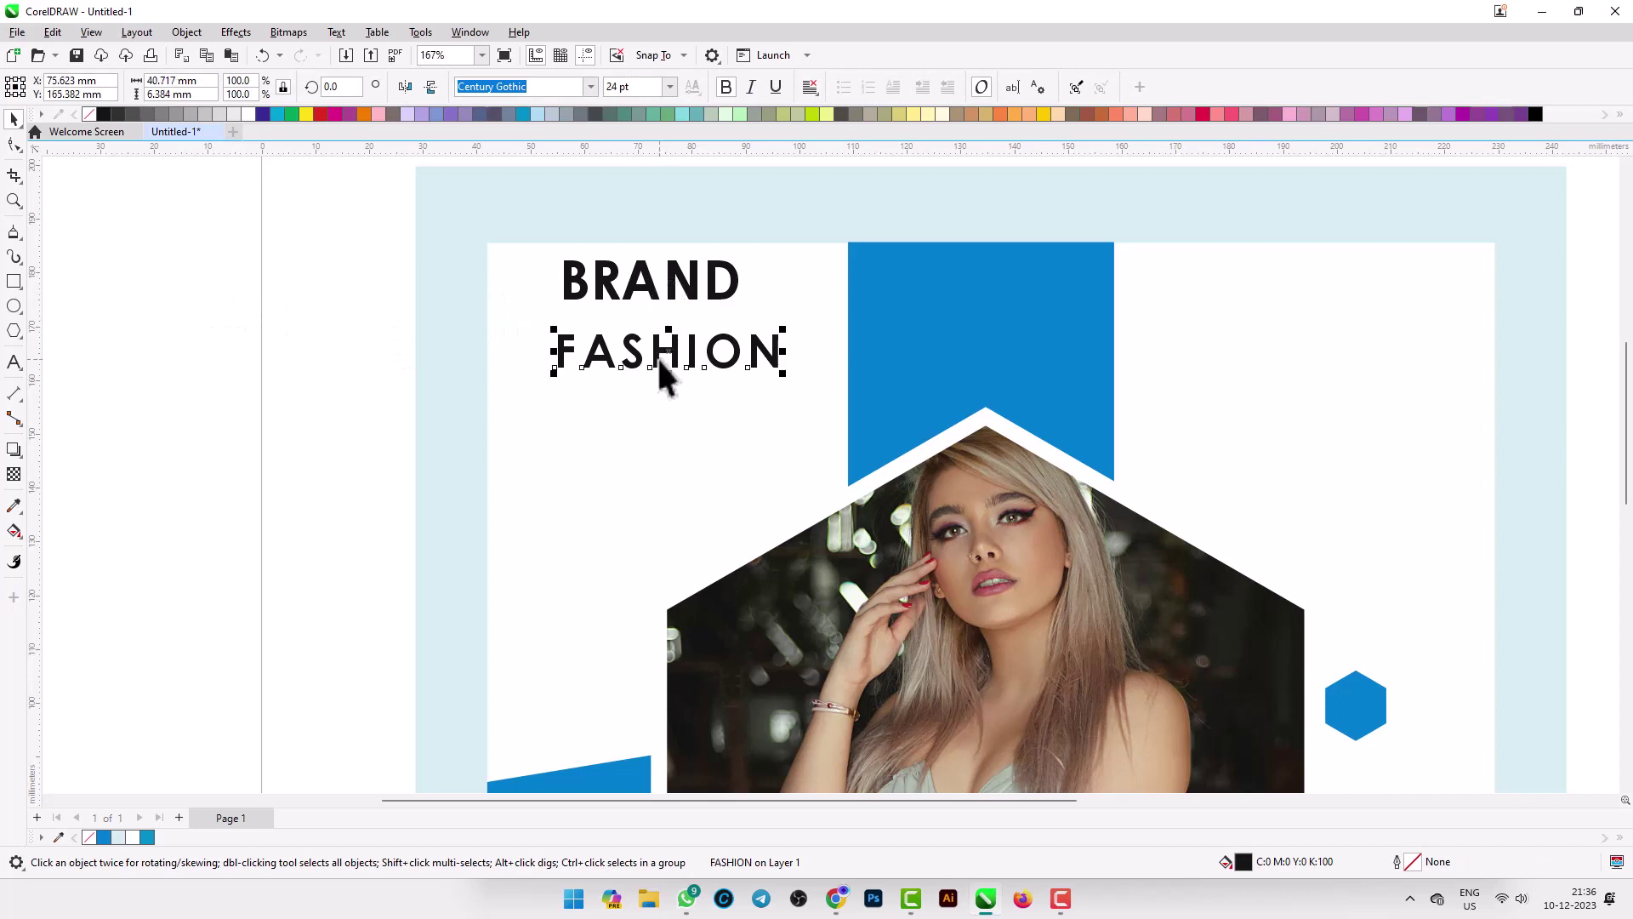
left_click(655, 288, "shift")
key("c")
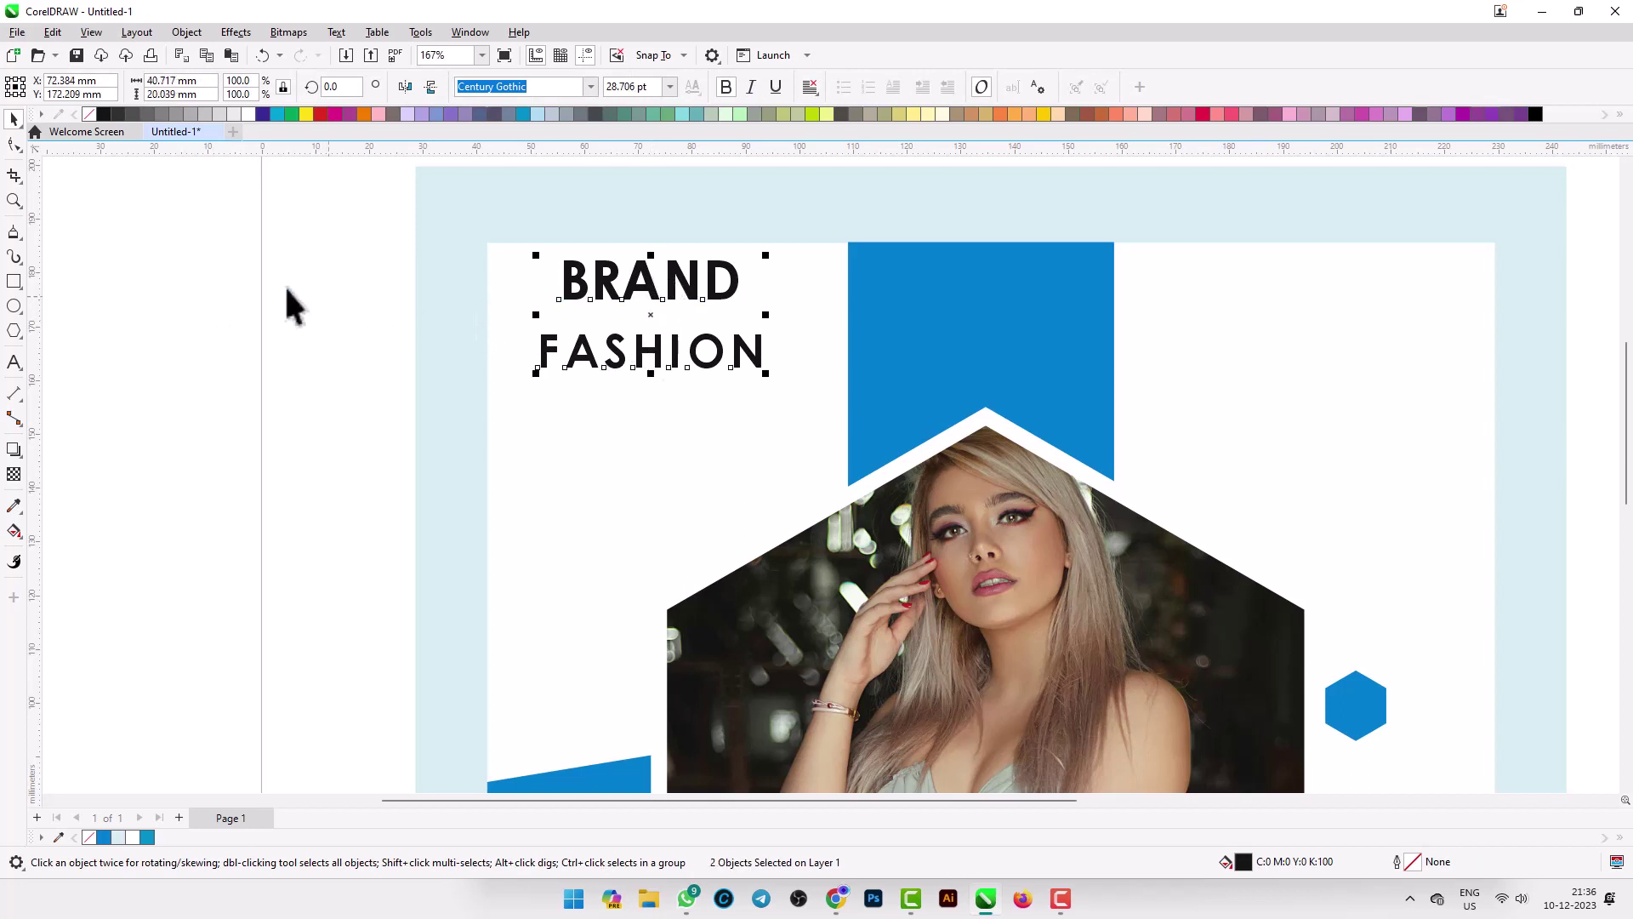
left_click(136, 205)
Nudge "FASHION" up about 3 mm, closer to "BRAND".
left_click(614, 361)
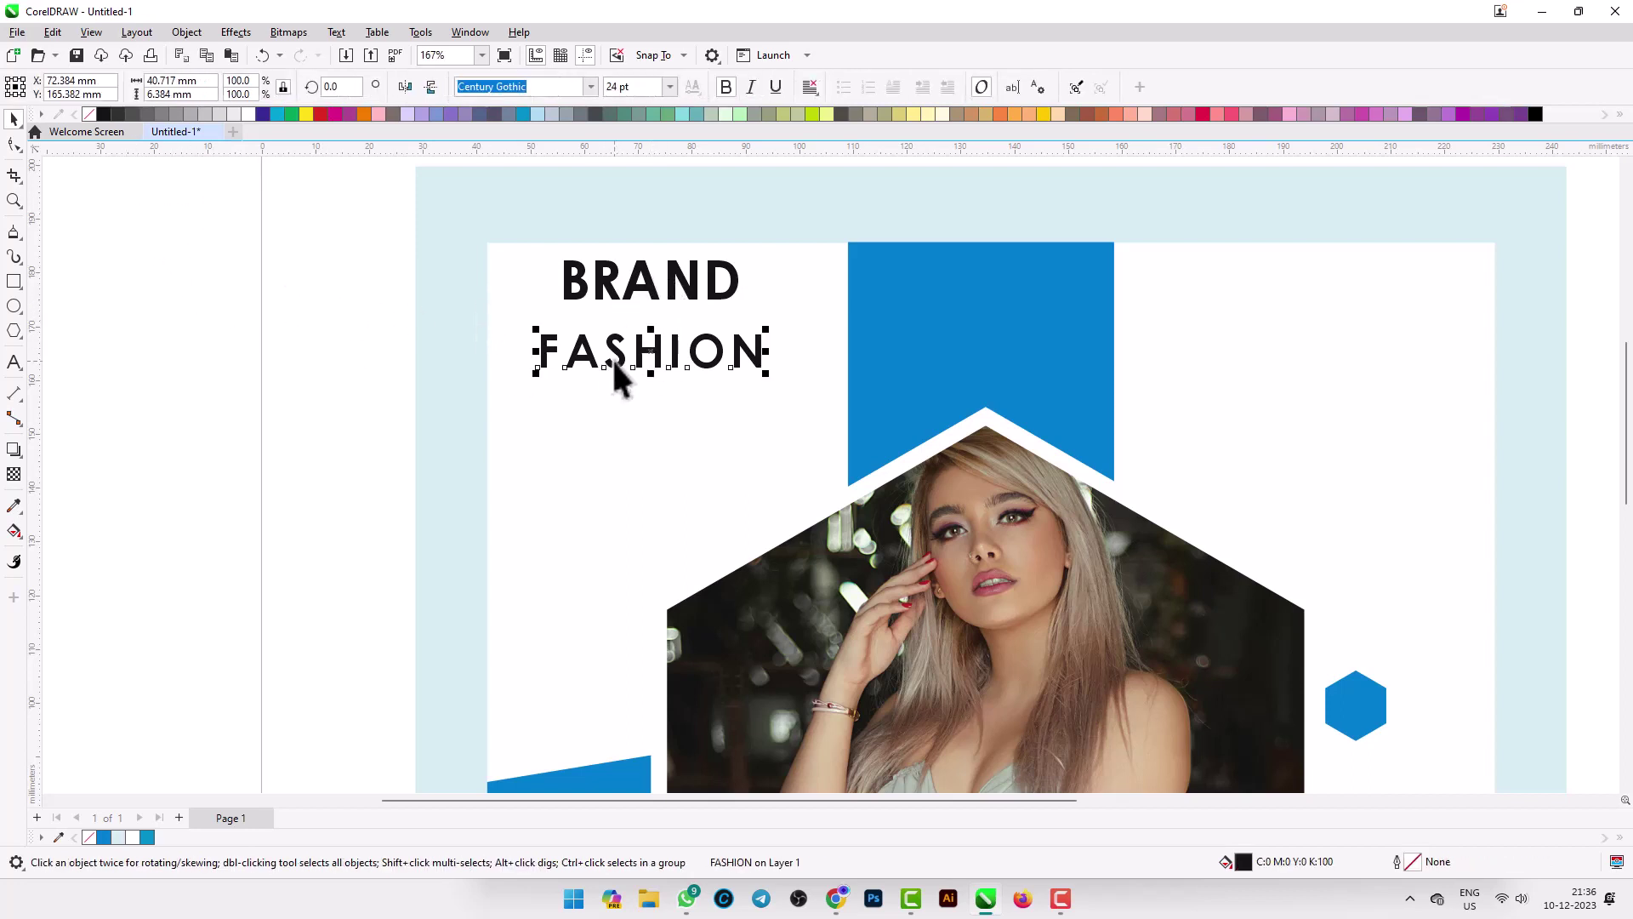
key("Up")
key("Up")
key("Up")
key("Up")
key("Up")
key("Up")
key("Up")
key("Up")
key("Up")
key("Up")
key("Up")
key("Up")
key("Up")
key("Up")
key("Up")
key("Up")
key("Up")
key("Up")
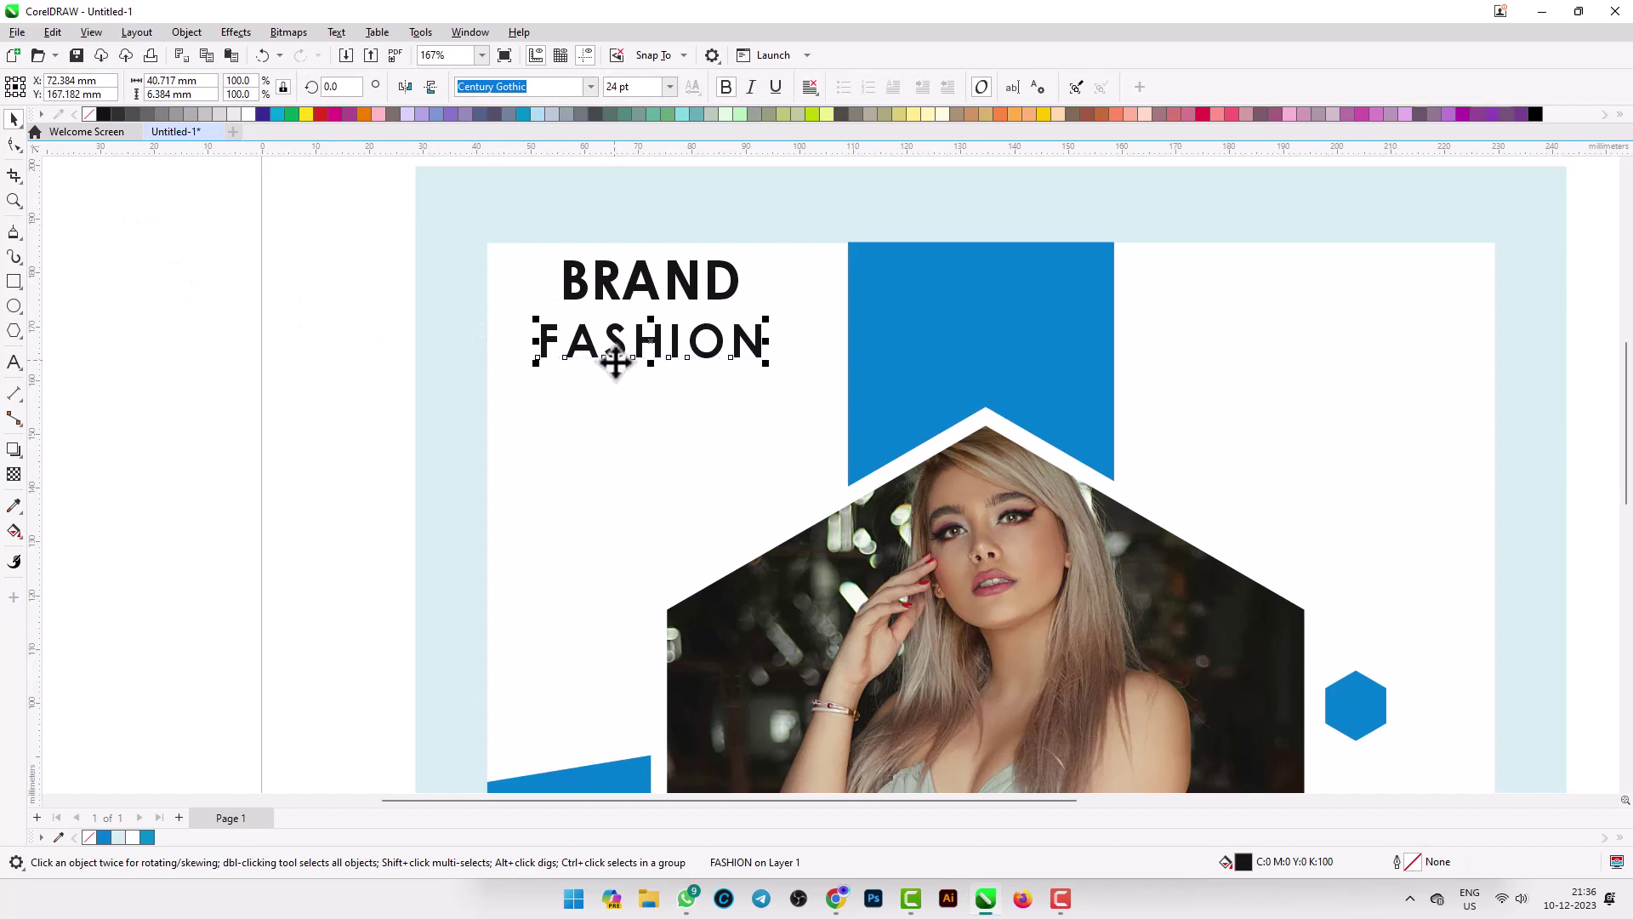
key("Up")
key("Up")
key("Up")
key("Up")
key("Up")
key("Up")
key("Up")
key("Up")
key("Up")
Move "BRAND" and "FASHION" together down about 3.4 mm from the upper edge of the white area.
scroll(574, 278, "down", 2)
left_click_drag(213, 200, 709, 339)
key("Down")
key("Down")
key("Down")
key("Down")
key("Down")
key("Down")
key("Down")
key("Down")
key("Down")
key("Down")
key("Down")
key("Down")
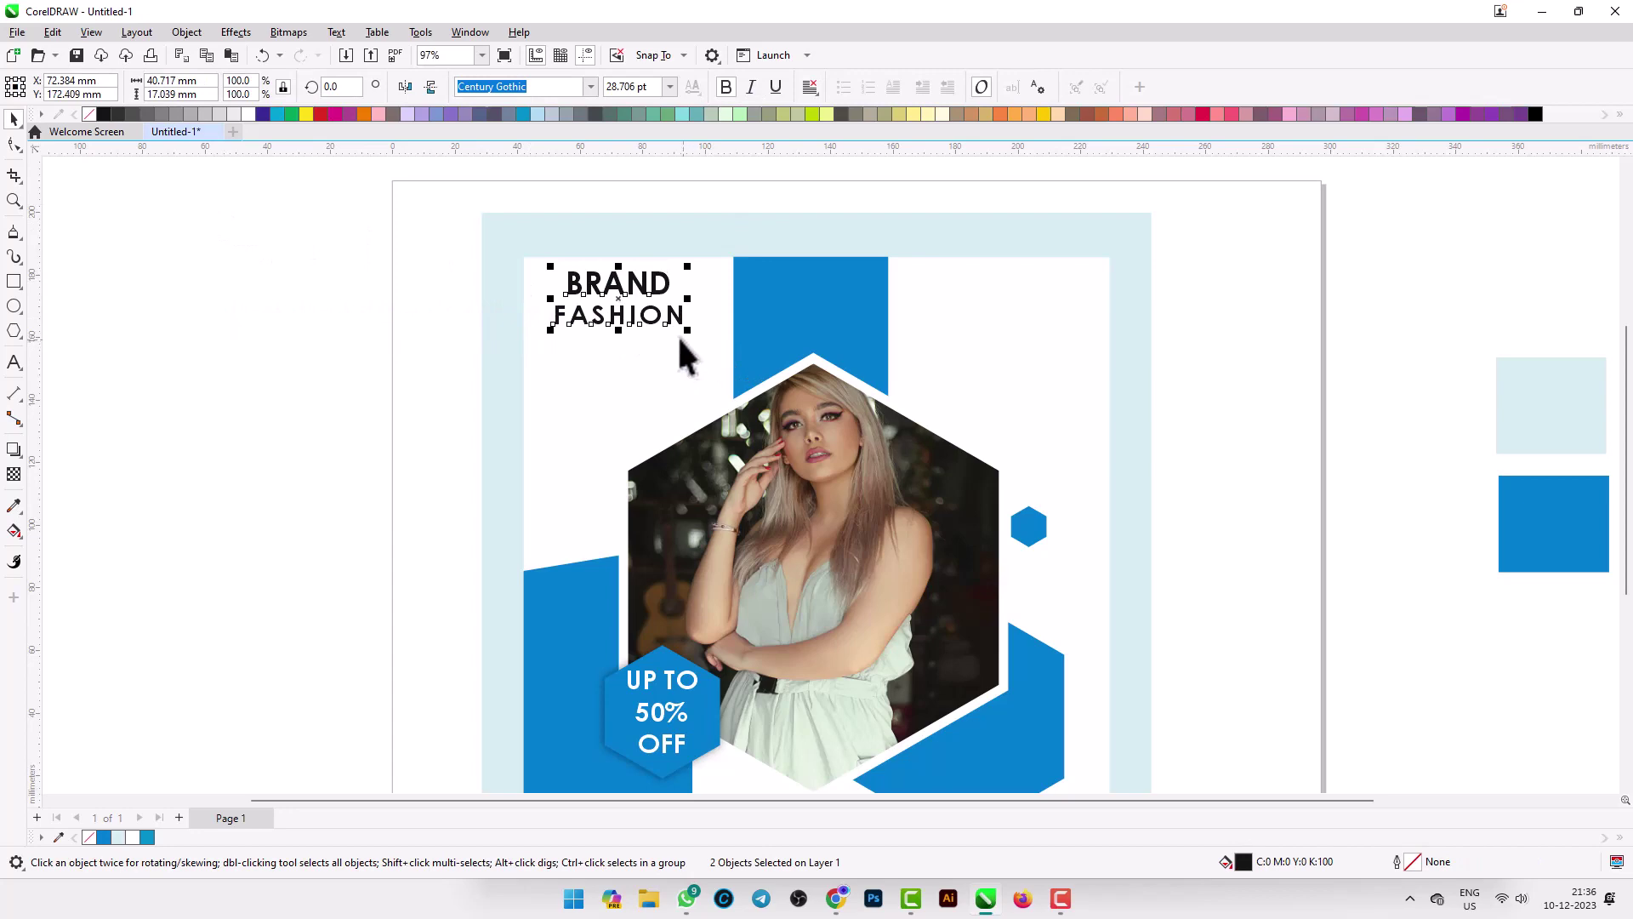
Tighten the letter spacing of "FASHION" to a text width of about 38.9 mm.
scroll(620, 298, "up", 1)
left_click(212, 291)
left_click(560, 321)
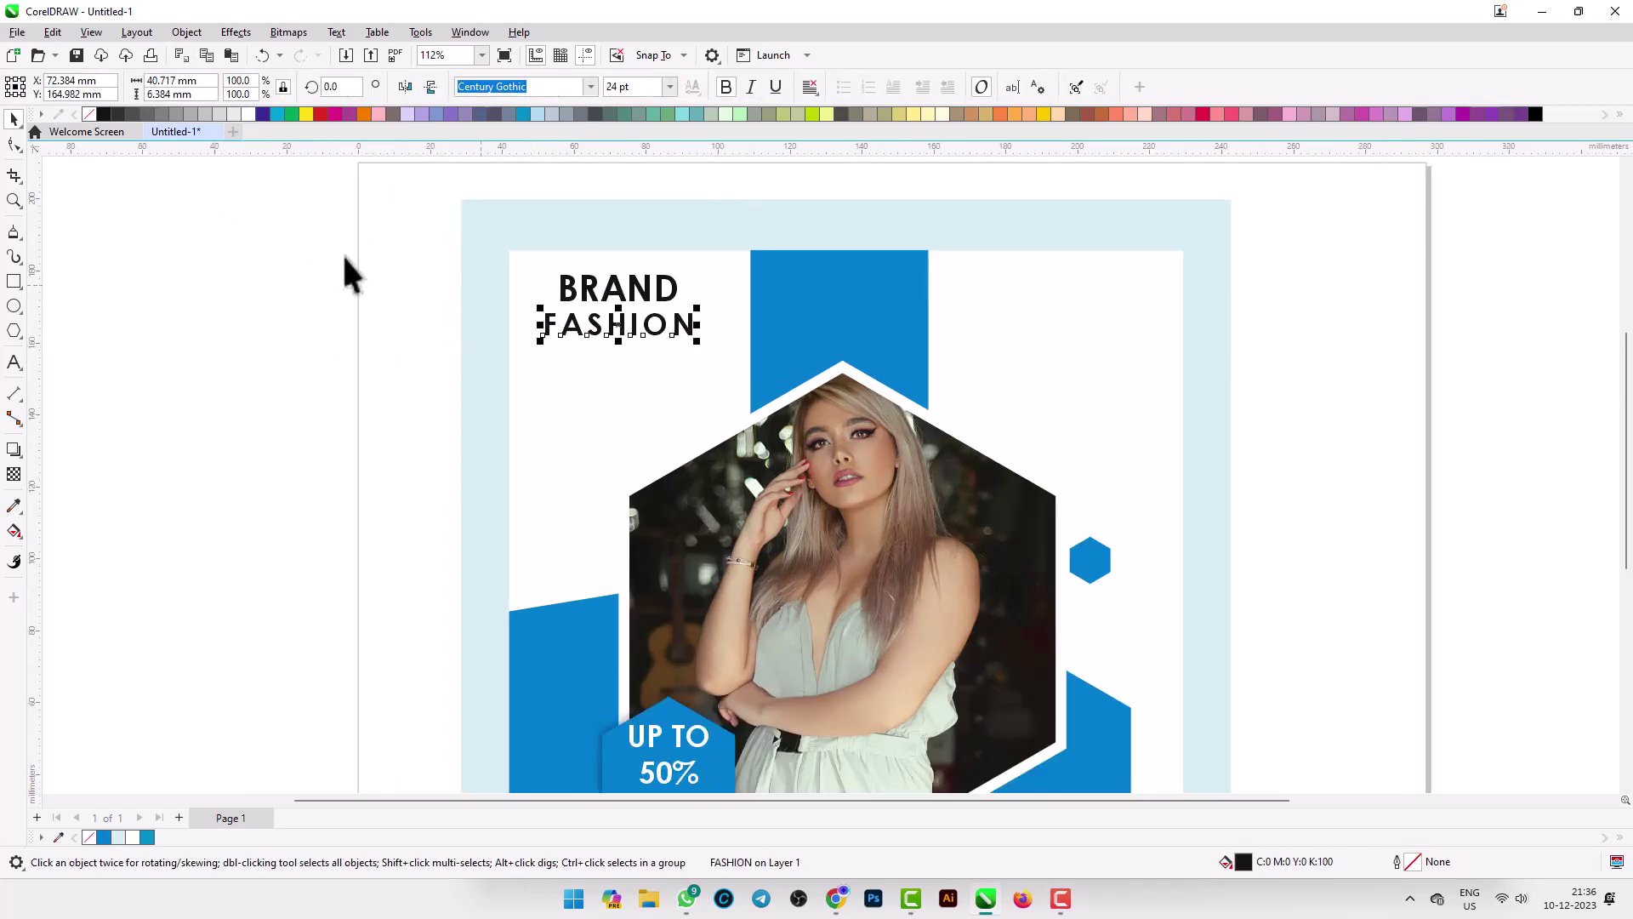
scroll(334, 254, "up", 1)
scroll(757, 374, "up", 1)
left_click(11, 148)
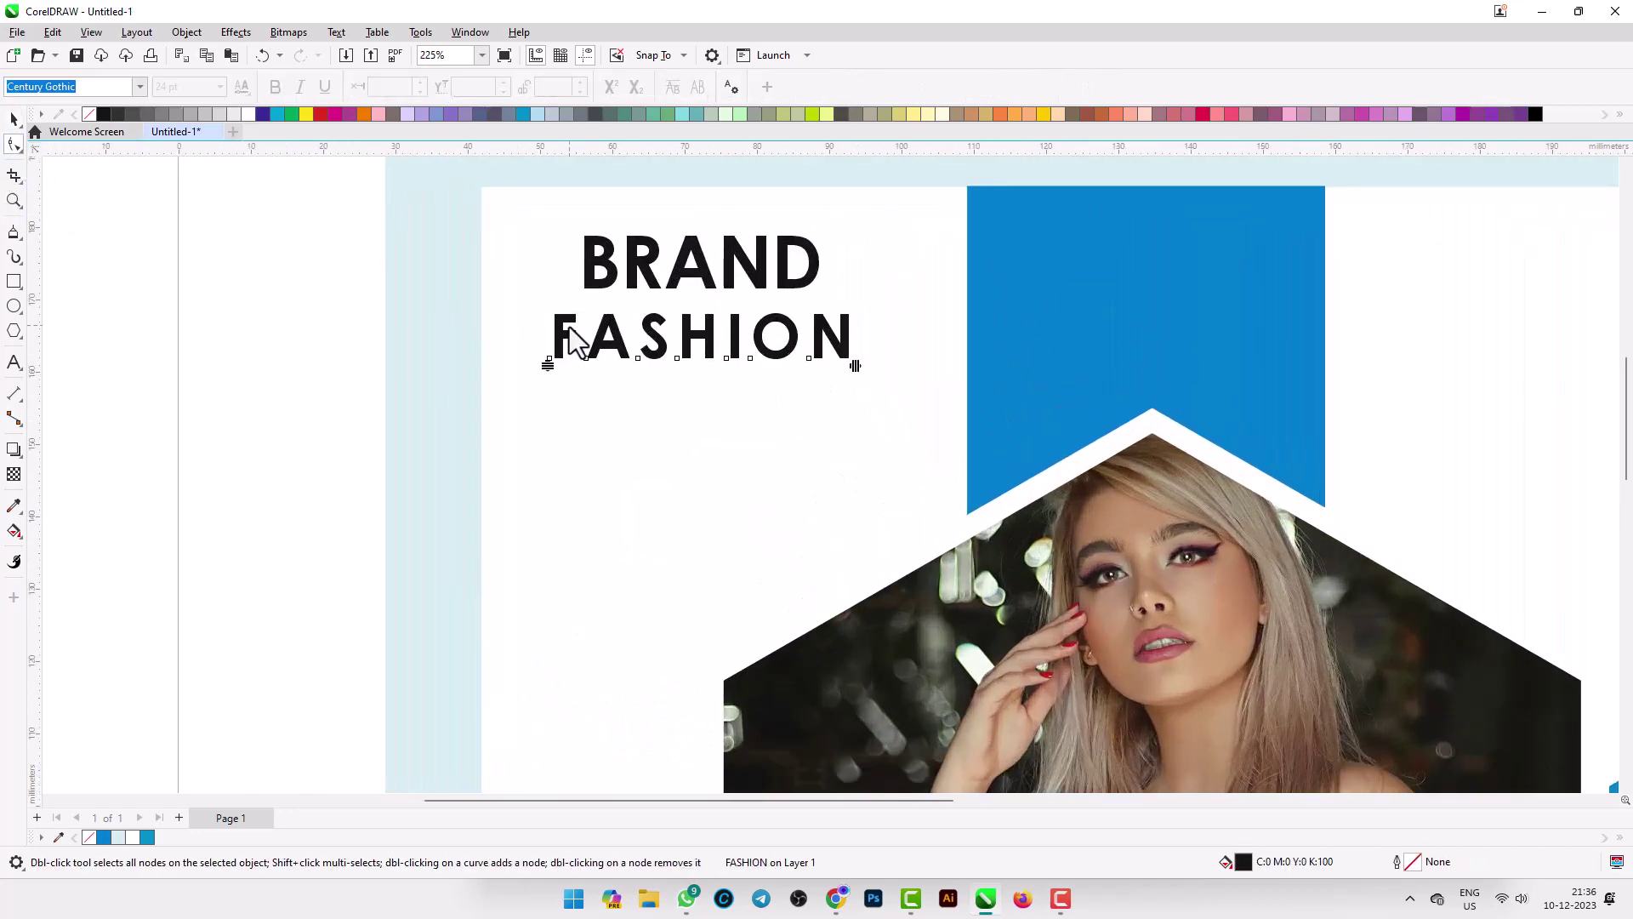
scroll(575, 340, "up", 1)
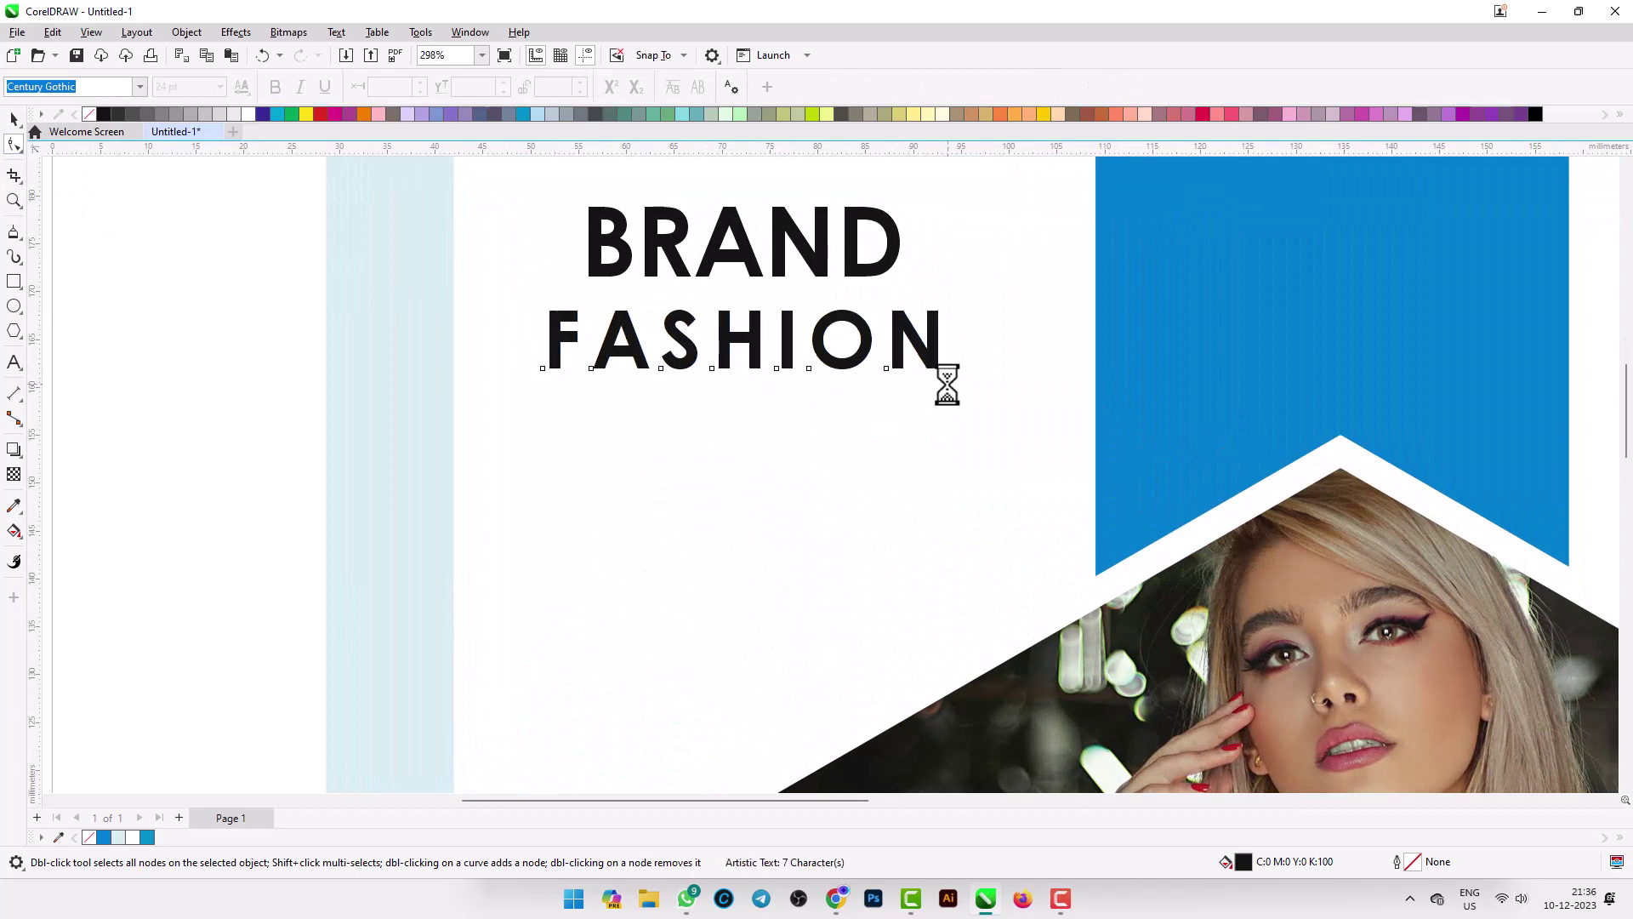
left_click(829, 350)
left_click(791, 344)
left_click_drag(939, 374, 919, 376)
left_click(12, 120)
scroll(557, 309, "down", 2)
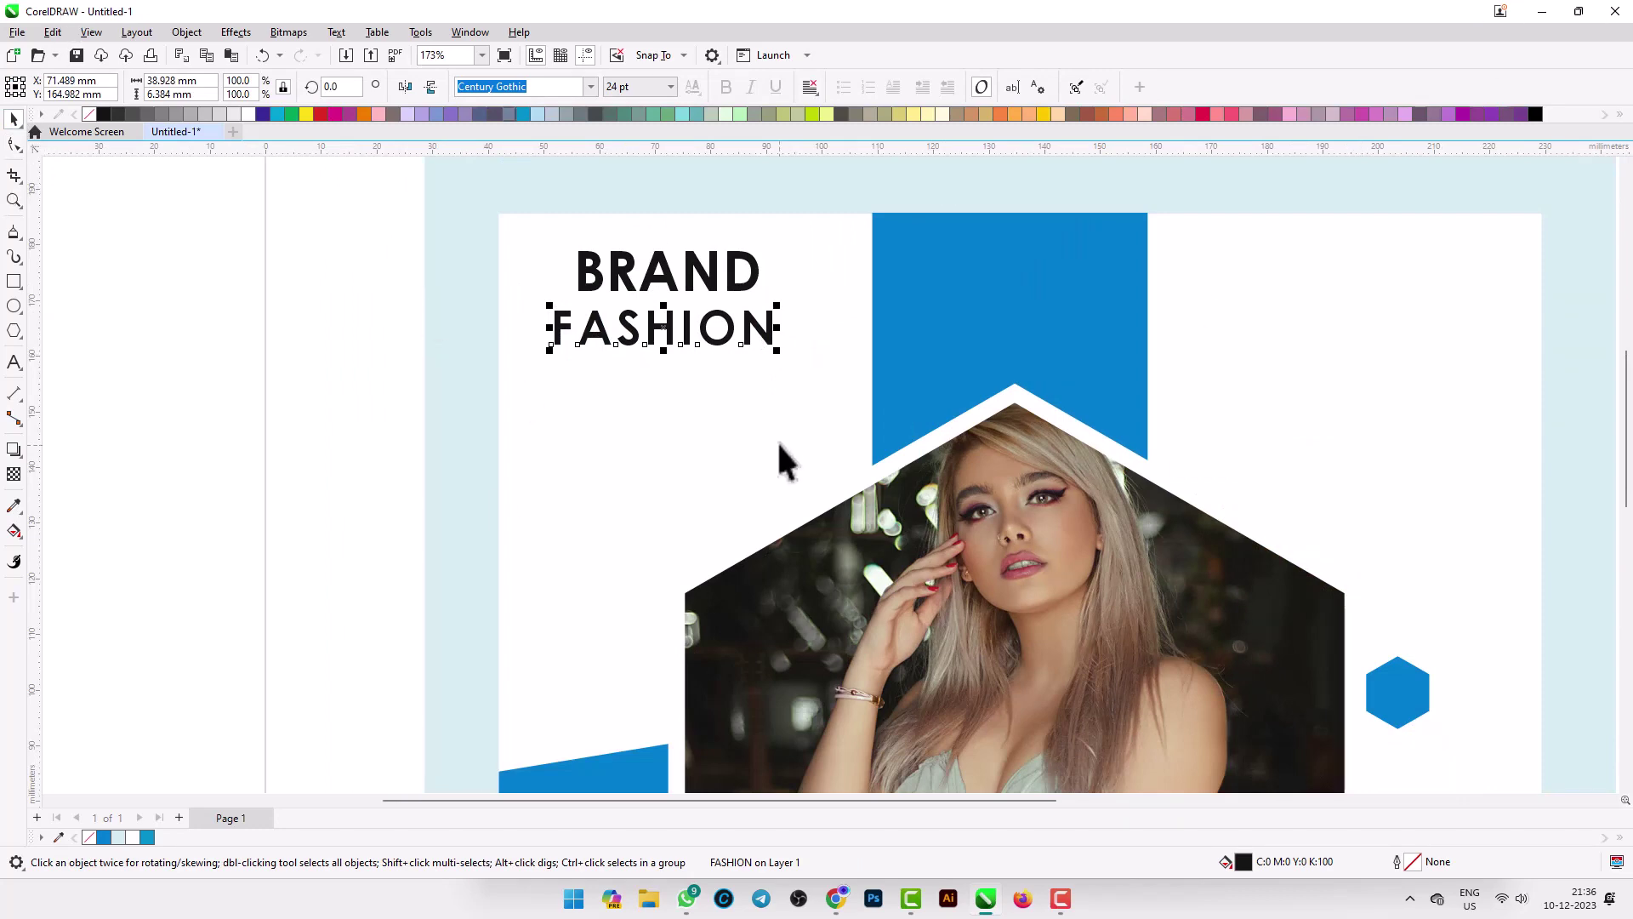
left_click(133, 294)
Scale "BRAND" and "FASHION" together to an overall width of 45 mm.
left_click_drag(323, 222, 875, 412)
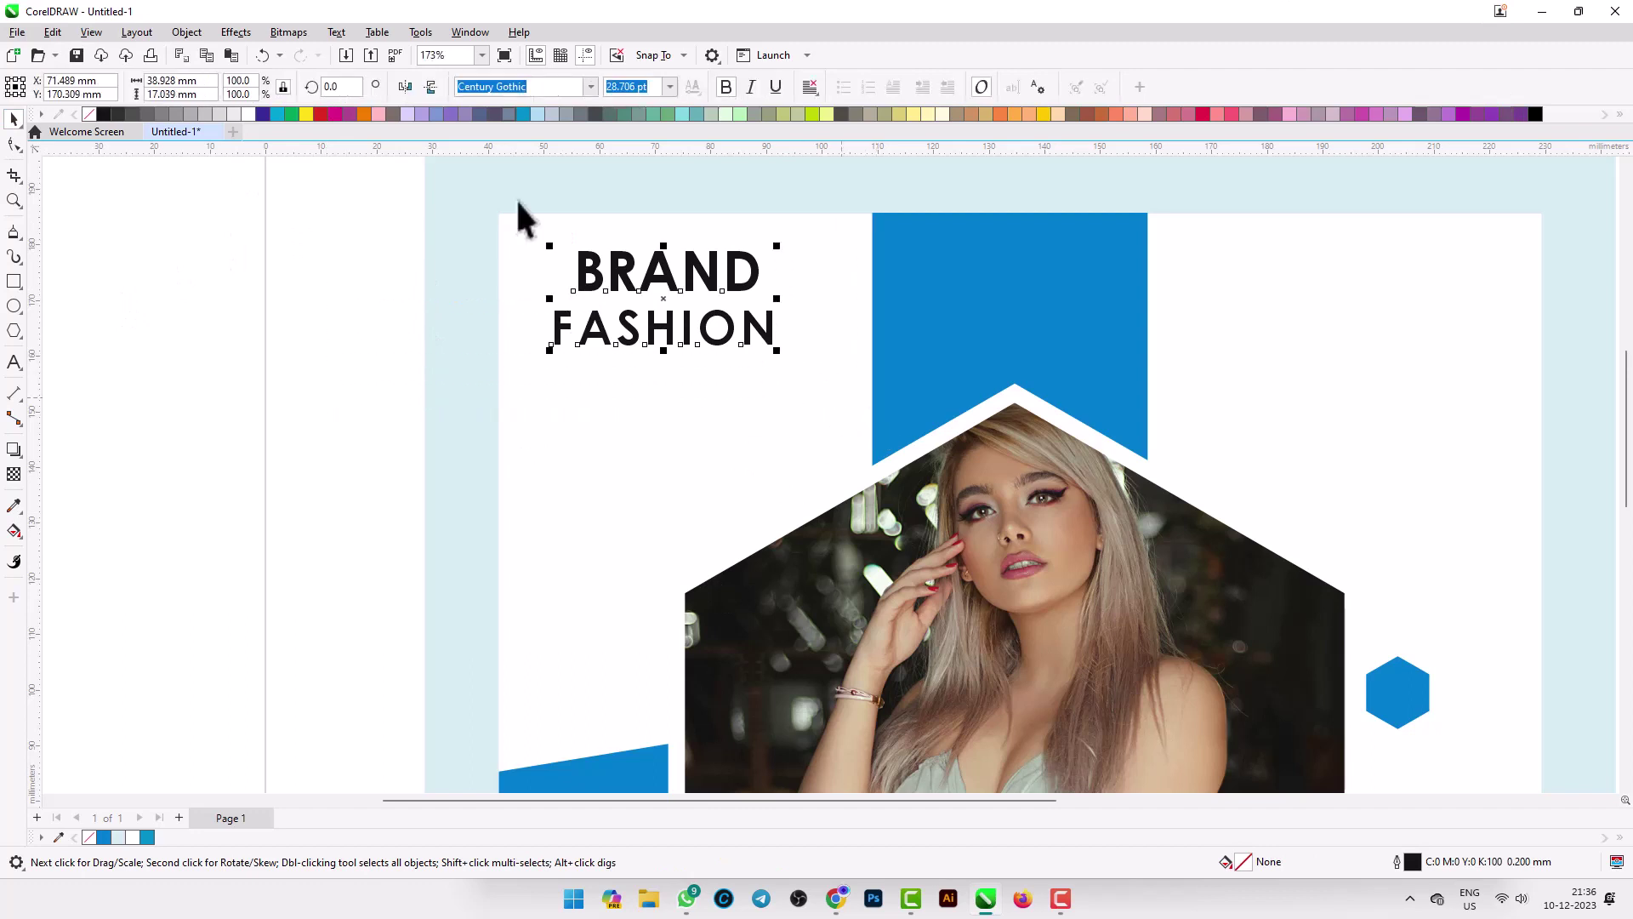
left_click_drag(197, 82, 86, 89)
type("4")
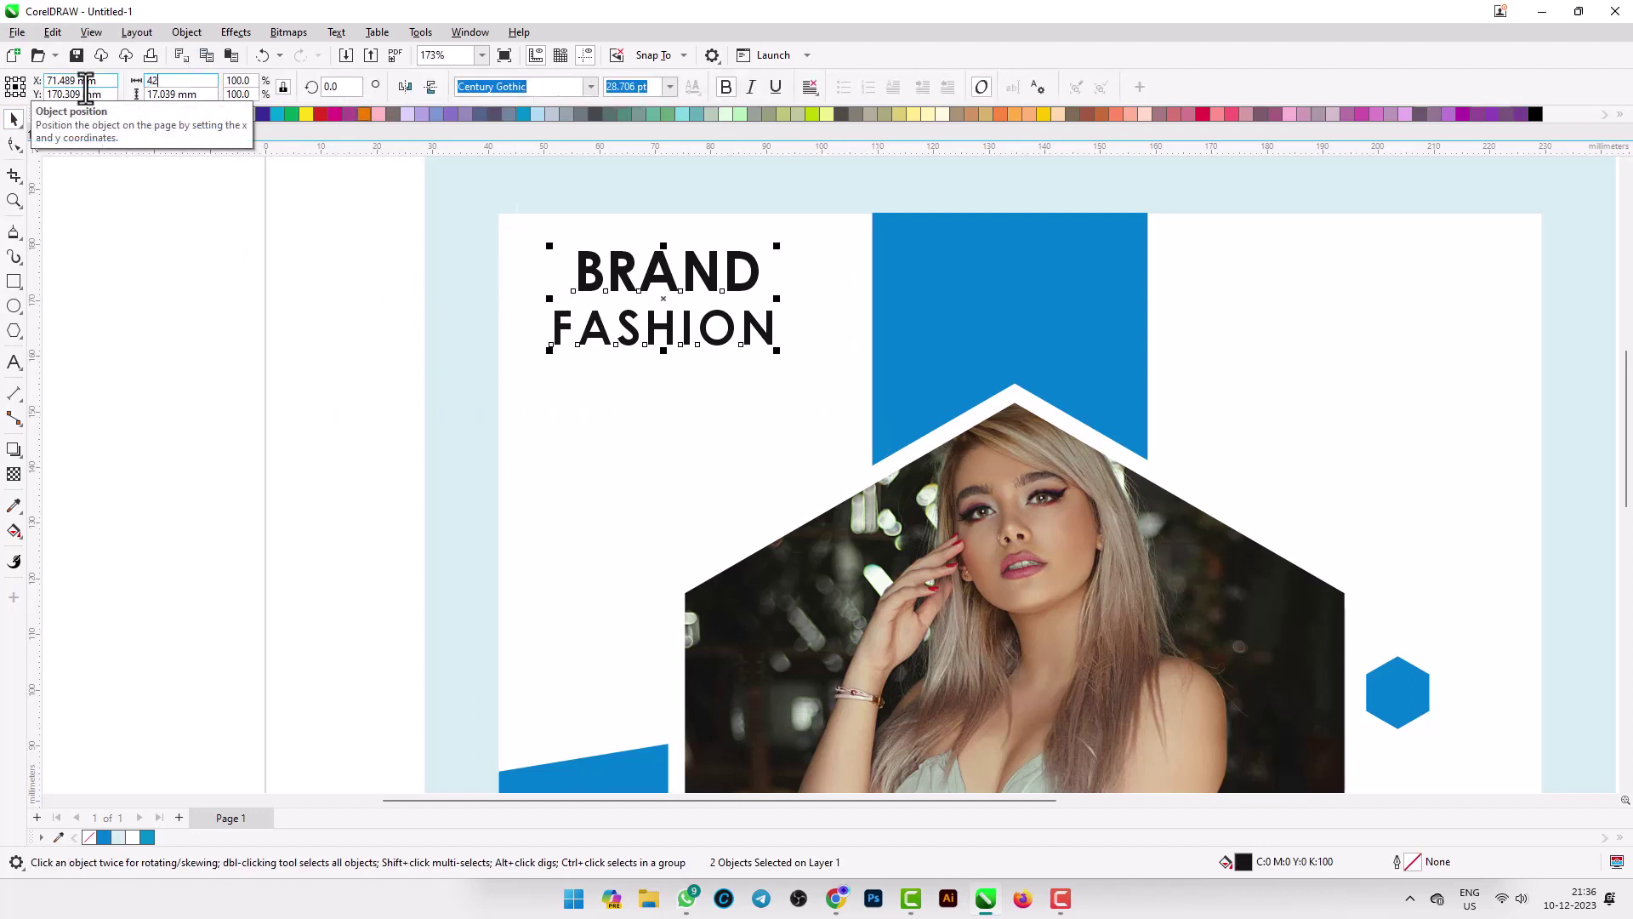
type("2")
key("Return")
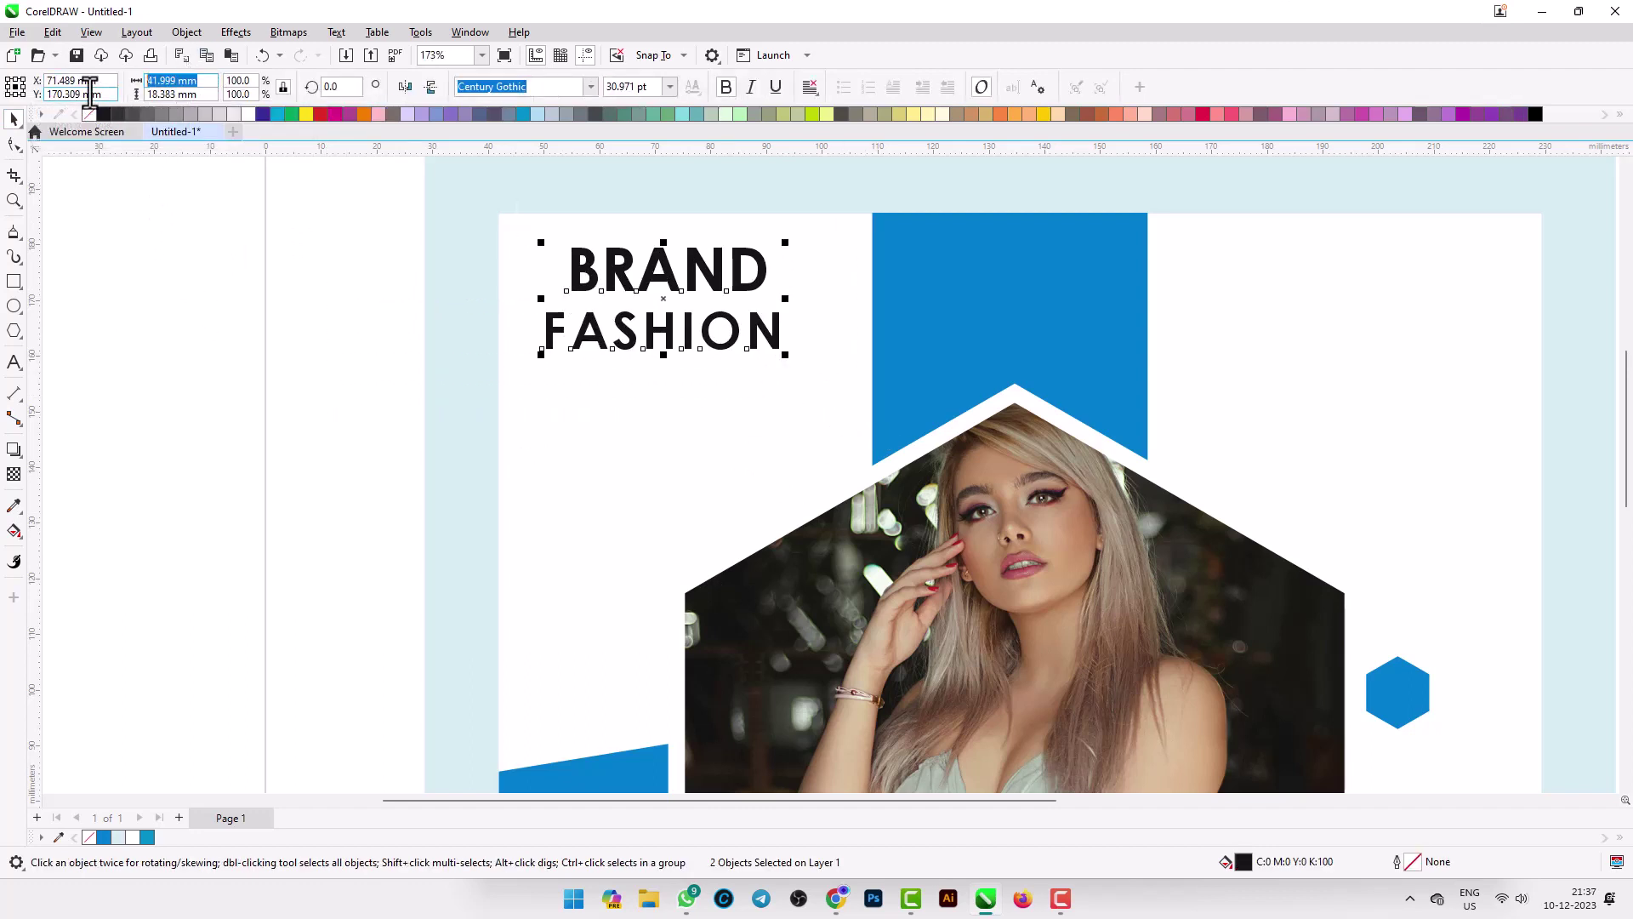
type("45")
key("Return")
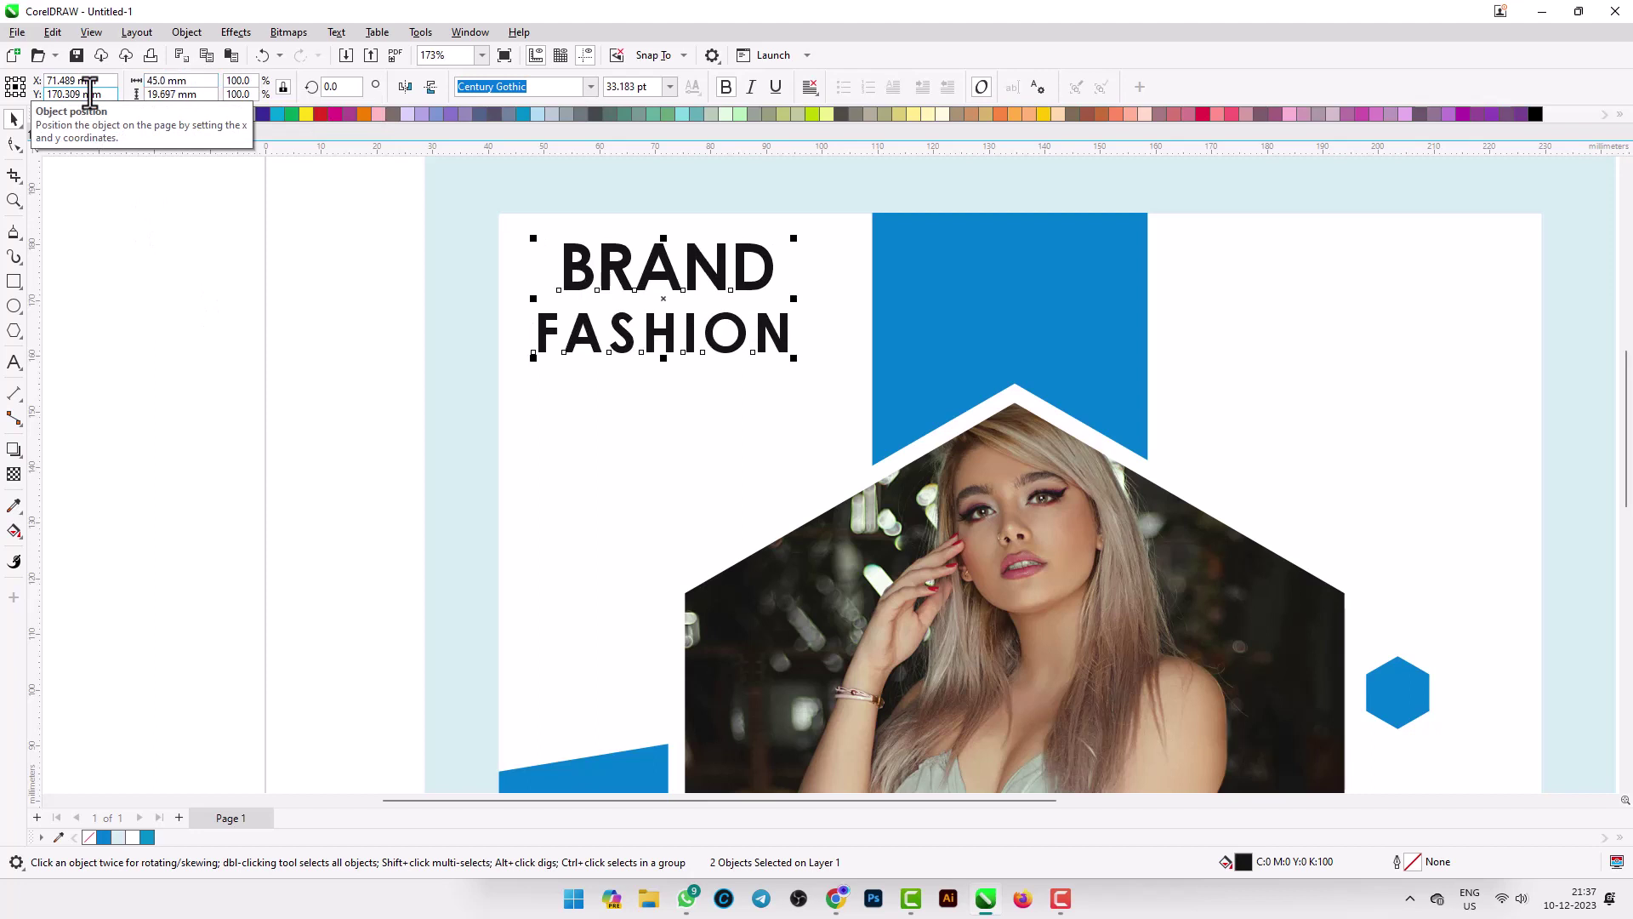
Sample the blue of the vertical banner above the portrait and apply it to "BRAND" and "FASHION".
left_click(131, 469)
left_click(12, 507)
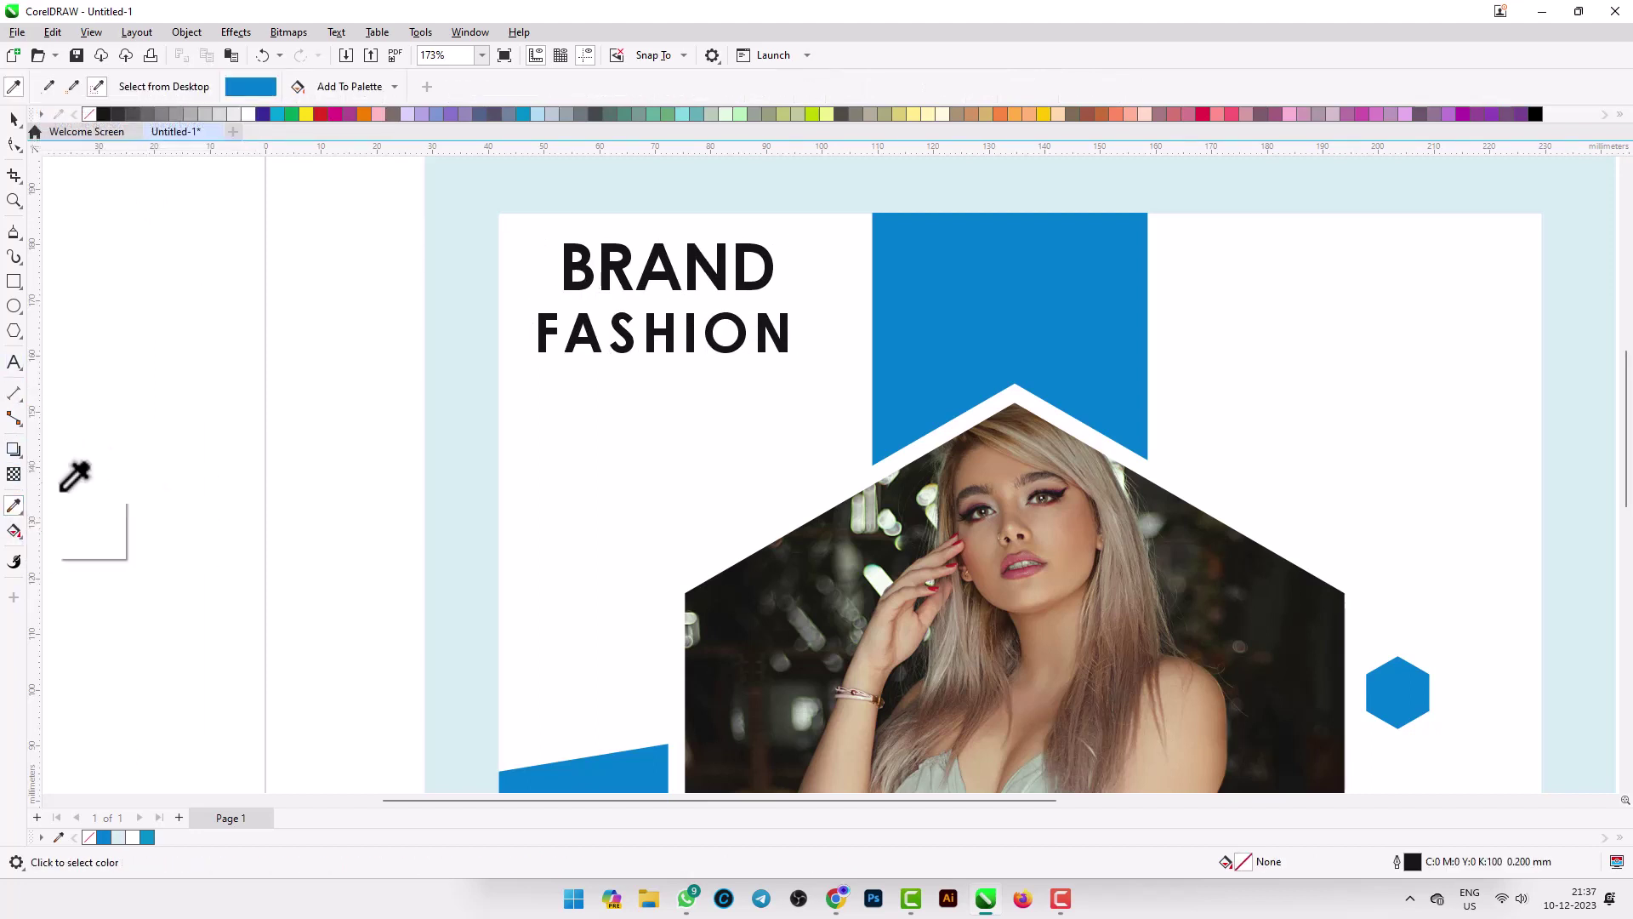
left_click(1005, 305)
scroll(719, 260, "up", 1)
left_click(721, 264)
left_click(783, 371)
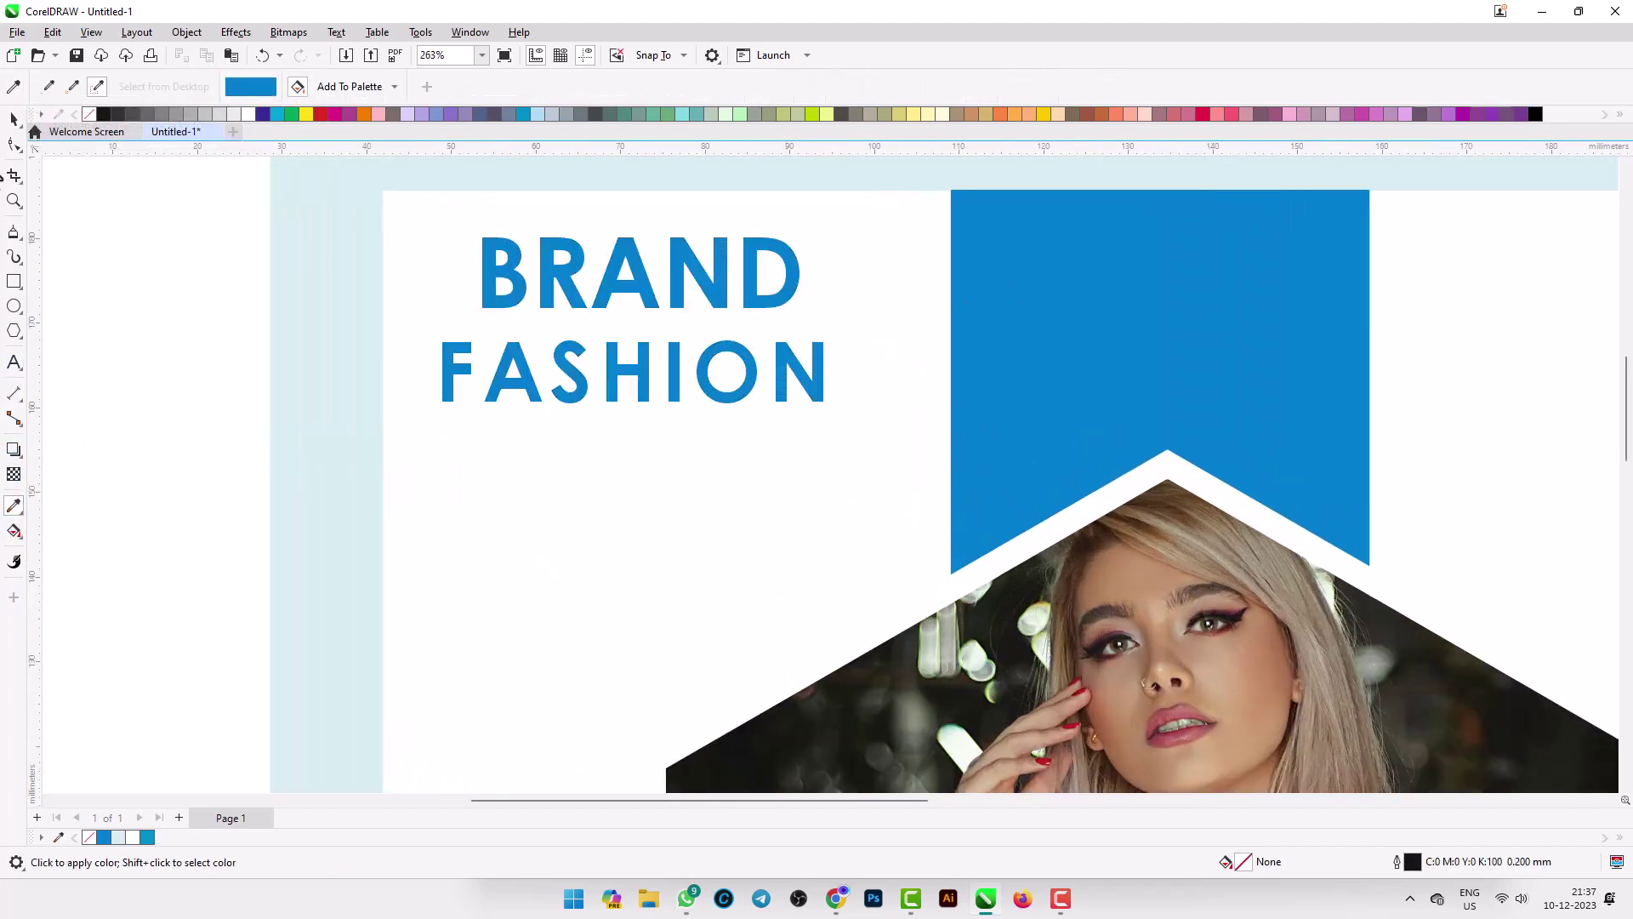
left_click(13, 120)
Remove the bold formatting from "FASHION".
scroll(595, 328, "down", 1)
left_click(618, 325)
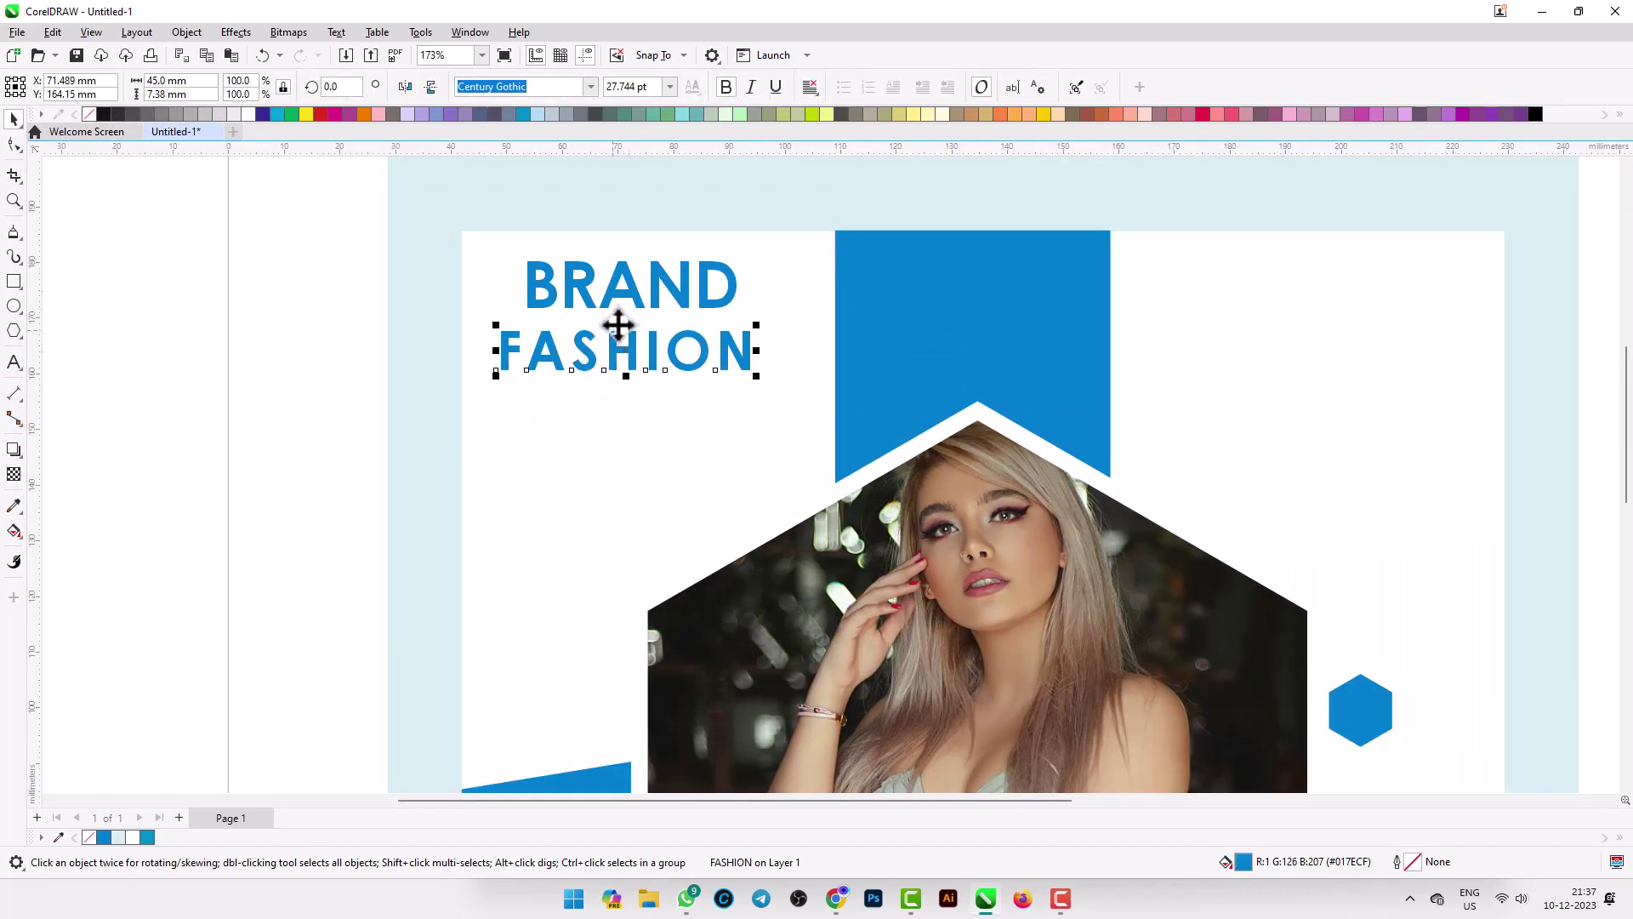
left_click(728, 92)
scroll(529, 313, "down", 1)
left_click(376, 285)
Centre the non-bold "FASHION" horizontally under "BRAND" again.
left_click(550, 342)
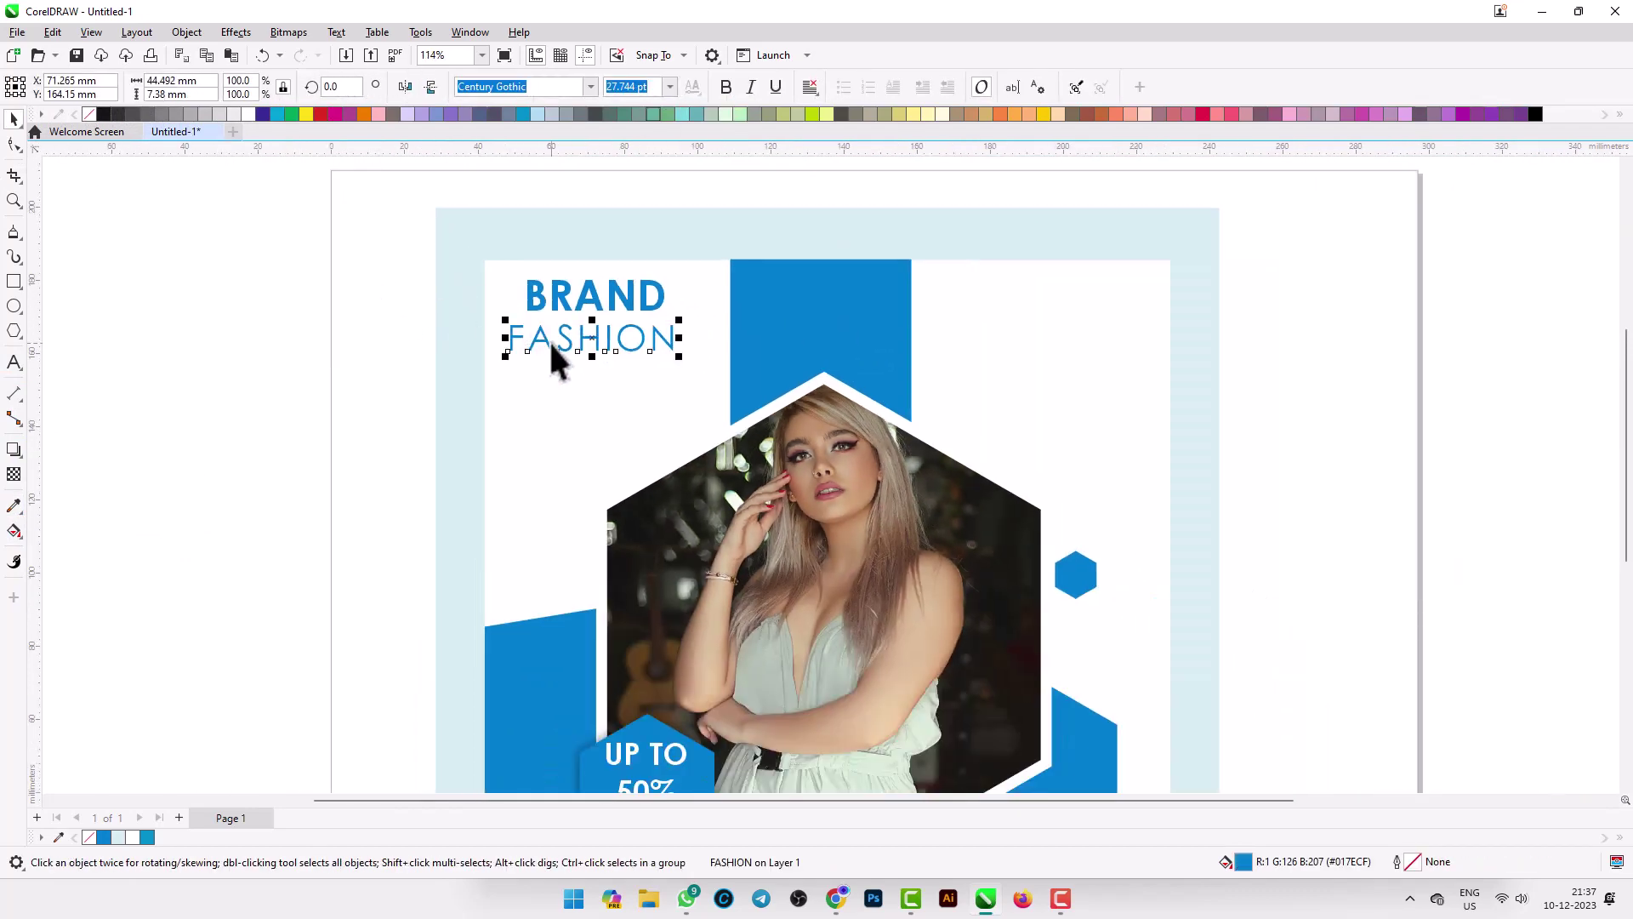
left_click(642, 309, "shift")
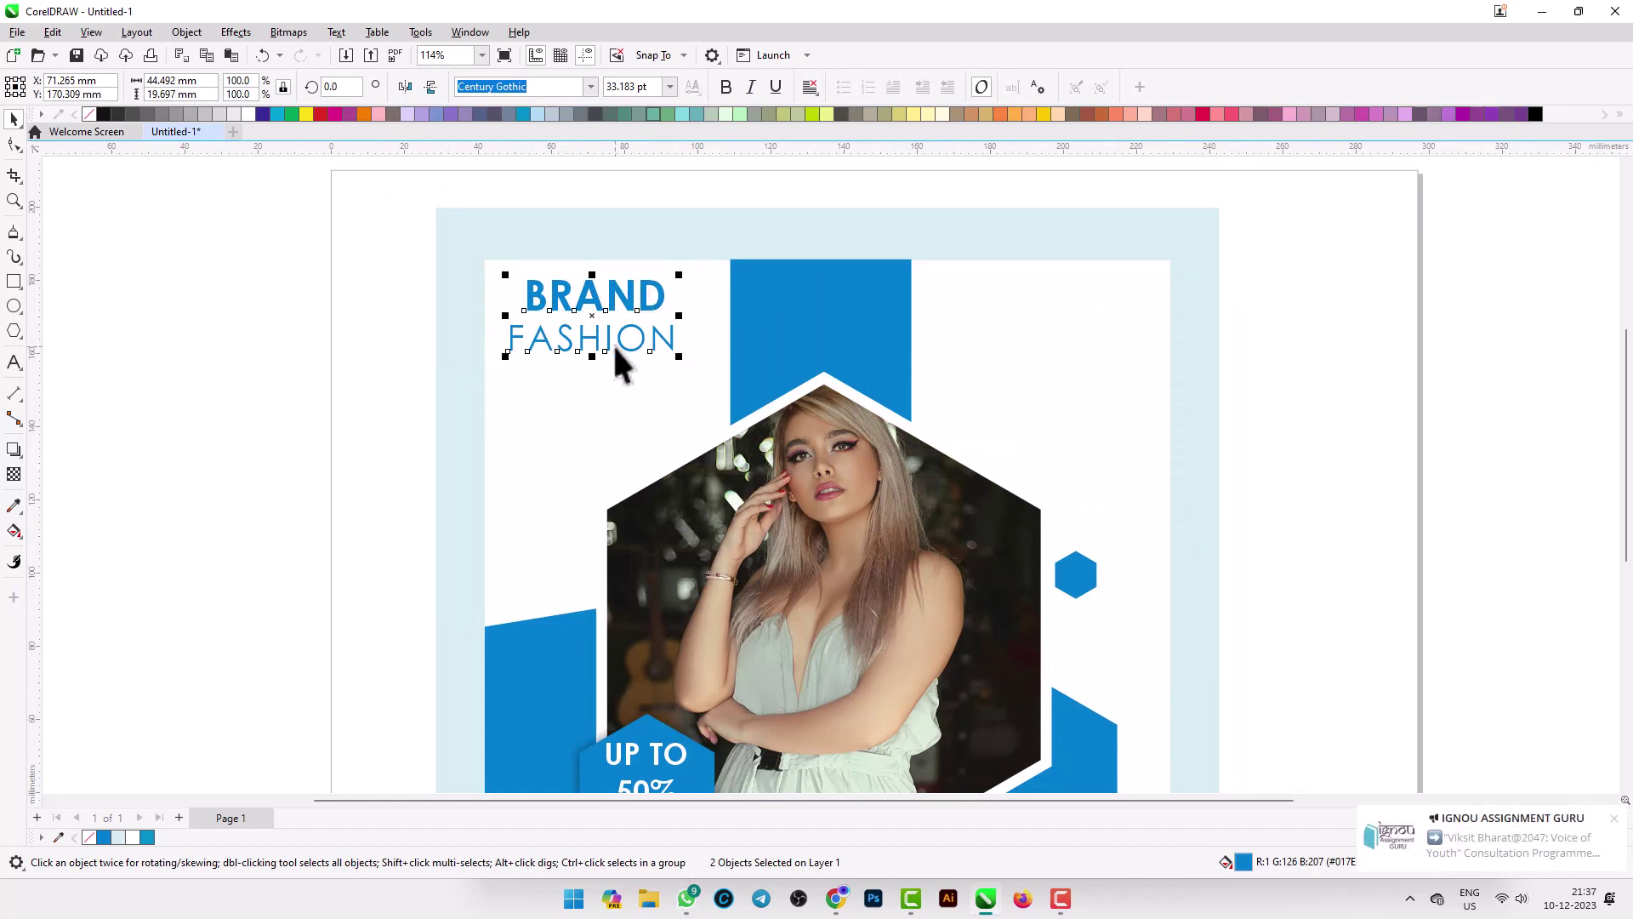
key("c")
left_click(405, 319)
Copy the lower-right small blue hexagon to the white area left of the portrait, enlarged to about 17.5 x 20.2 mm.
scroll(482, 285, "down", 2)
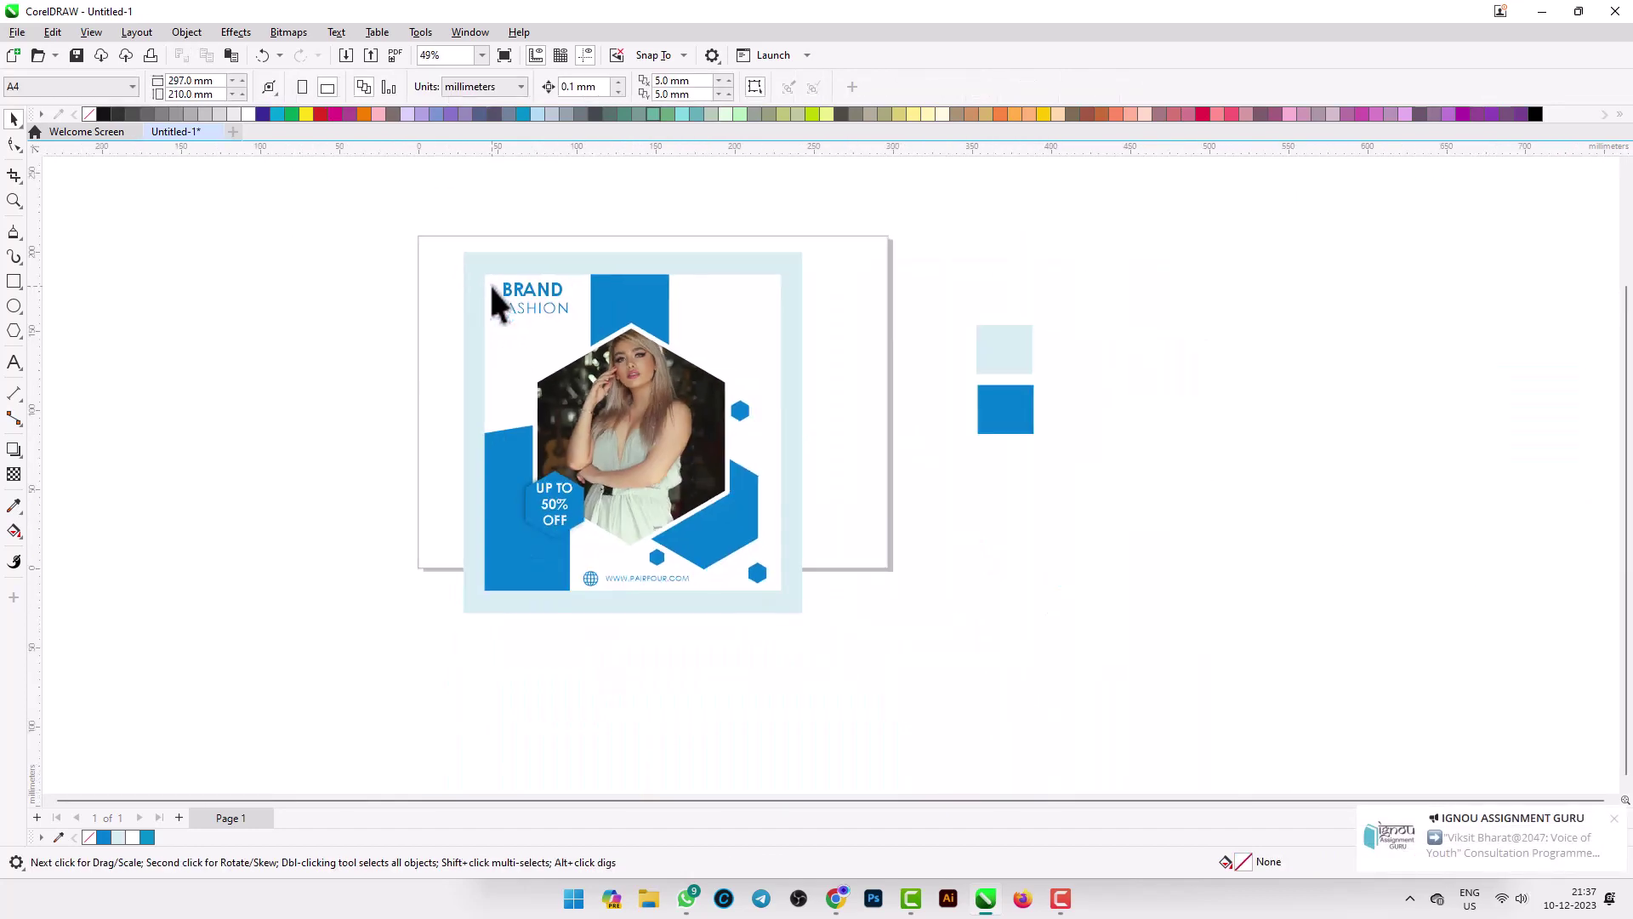
left_click(755, 574)
left_click_drag(754, 574, 515, 390)
scroll(514, 390, "up", 1)
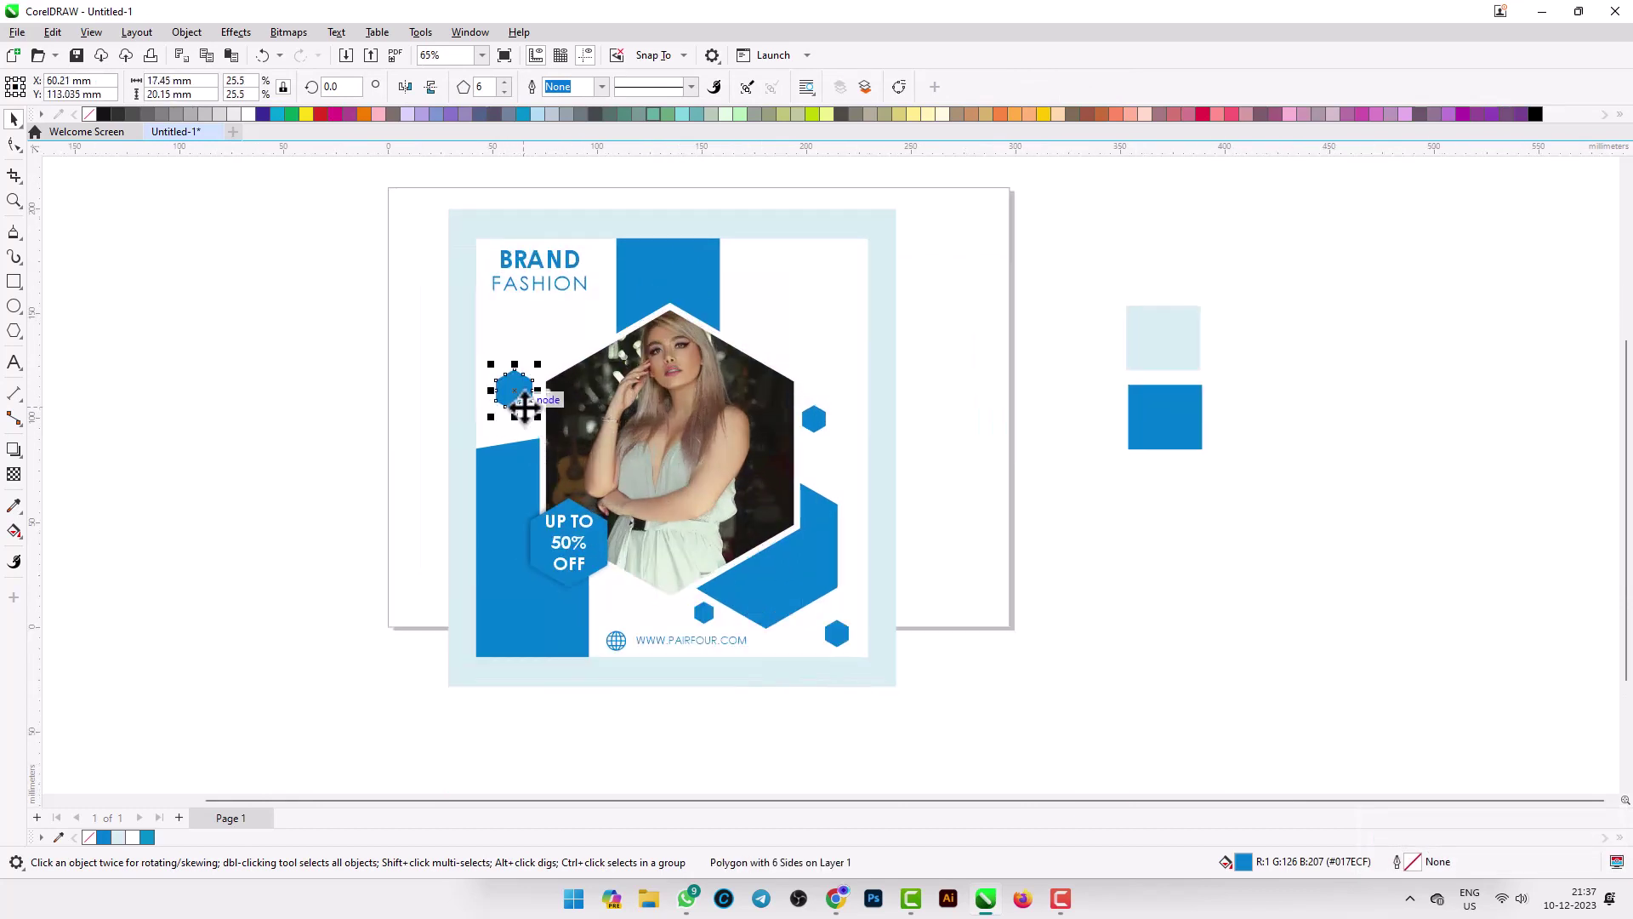
scroll(523, 407, "up", 1)
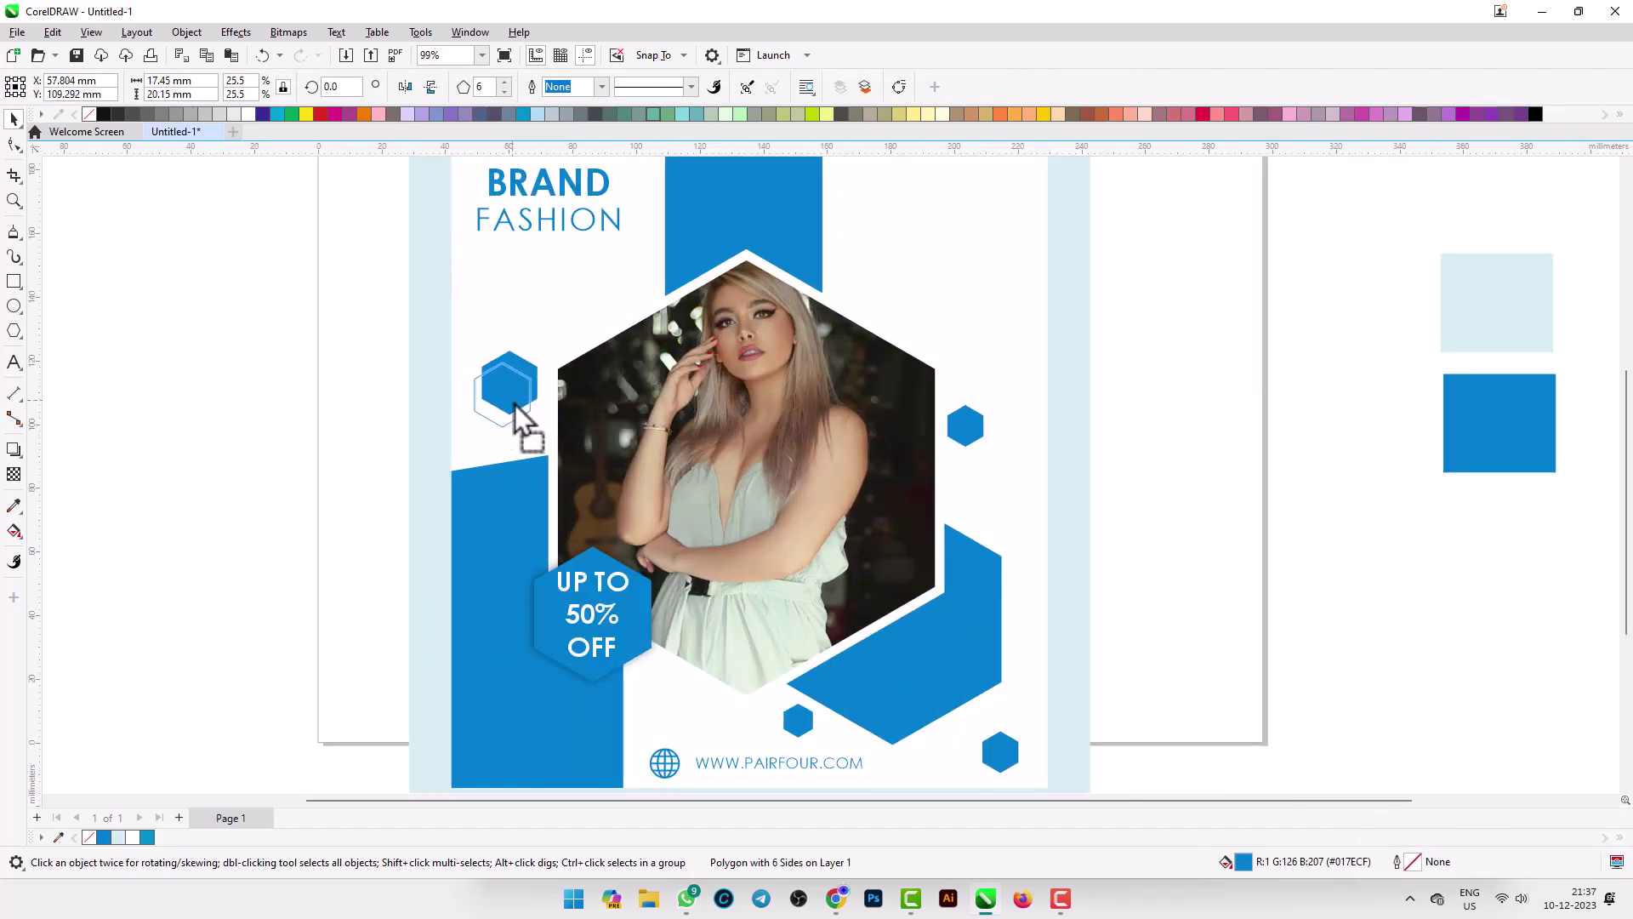
scroll(514, 405, "down", 1)
left_click(396, 362)
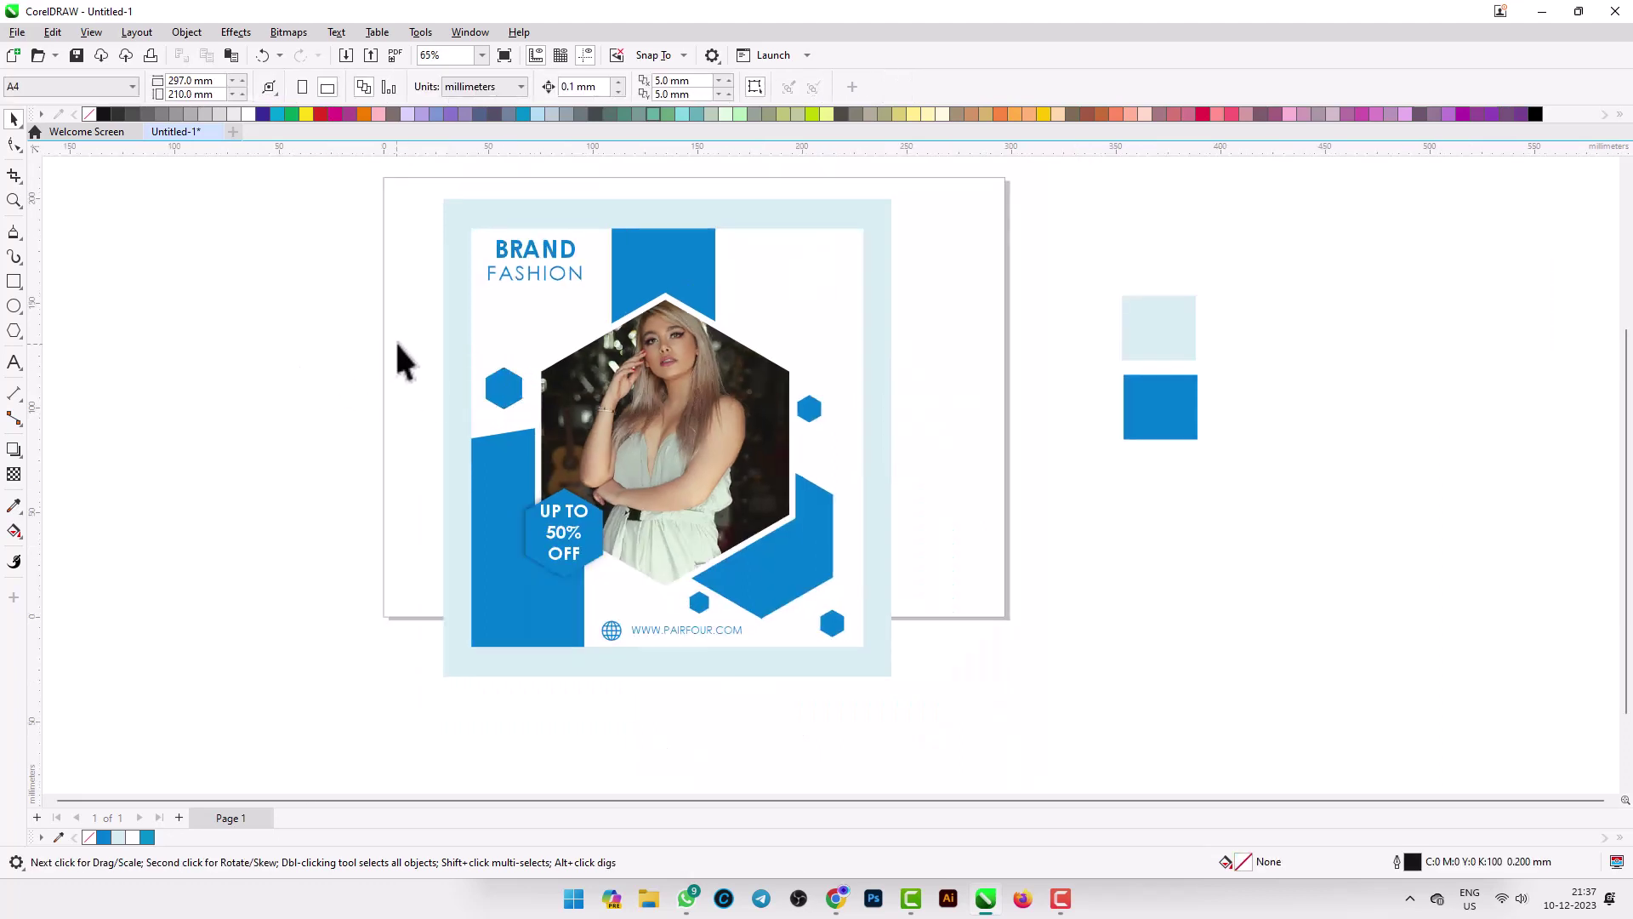
Copy the "BRAND" text to the empty area right of the layout and change the copy's wording to "MEGA".
left_click(554, 262)
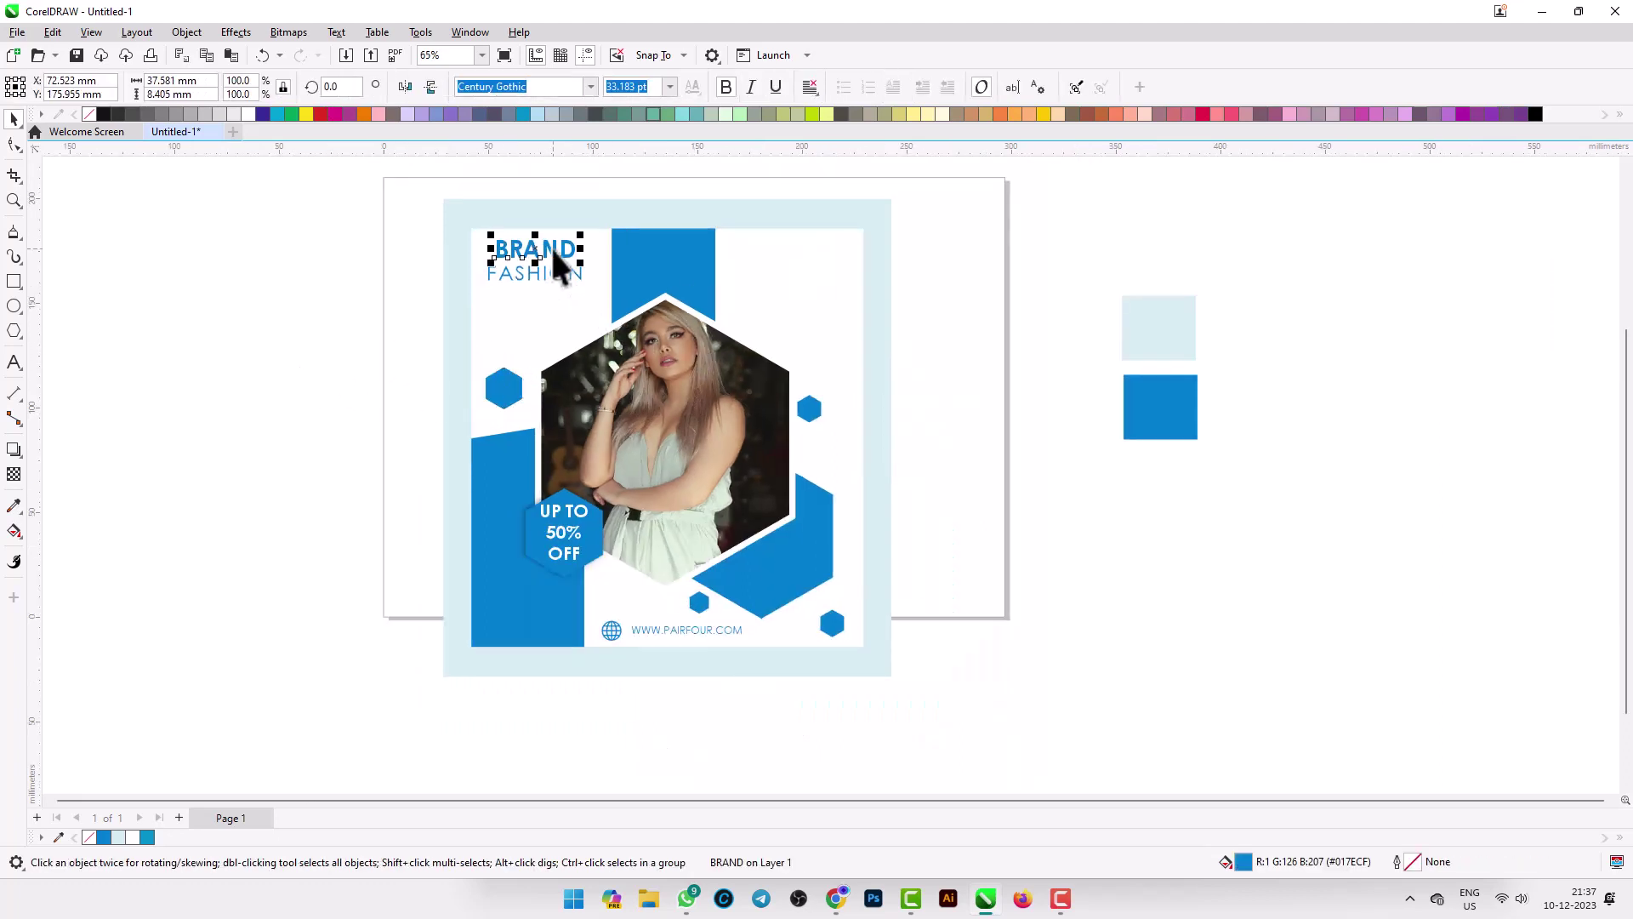
left_click_drag(553, 248, 981, 477)
right_click(981, 477)
left_click(988, 529)
double_click(980, 479)
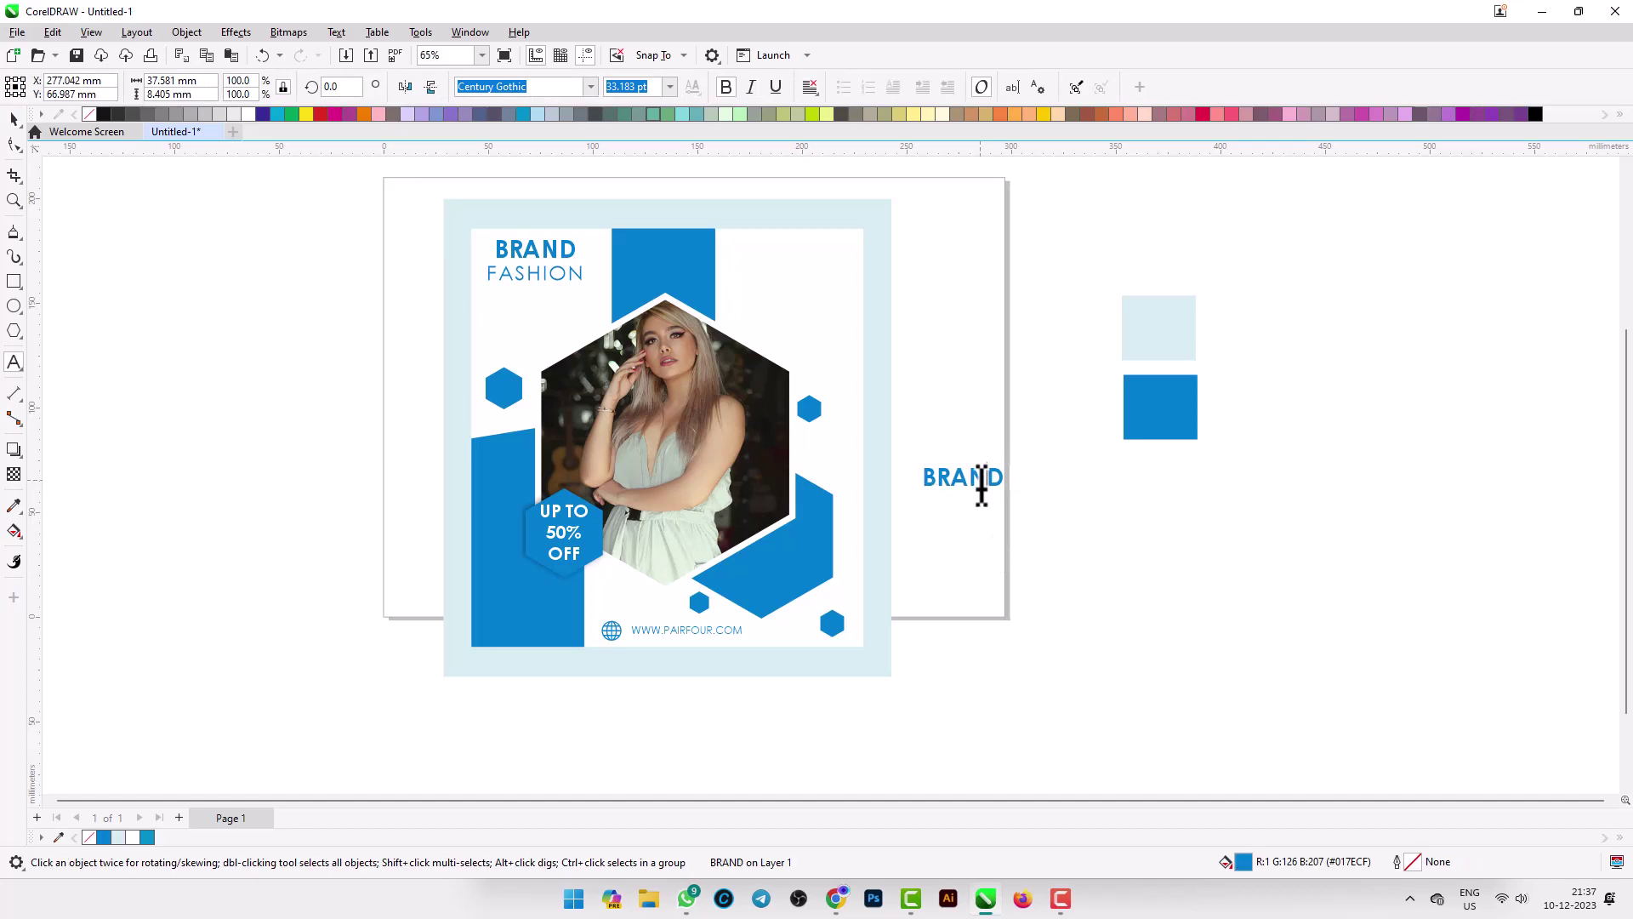
key("ctrl+a")
type("M")
left_click(14, 119)
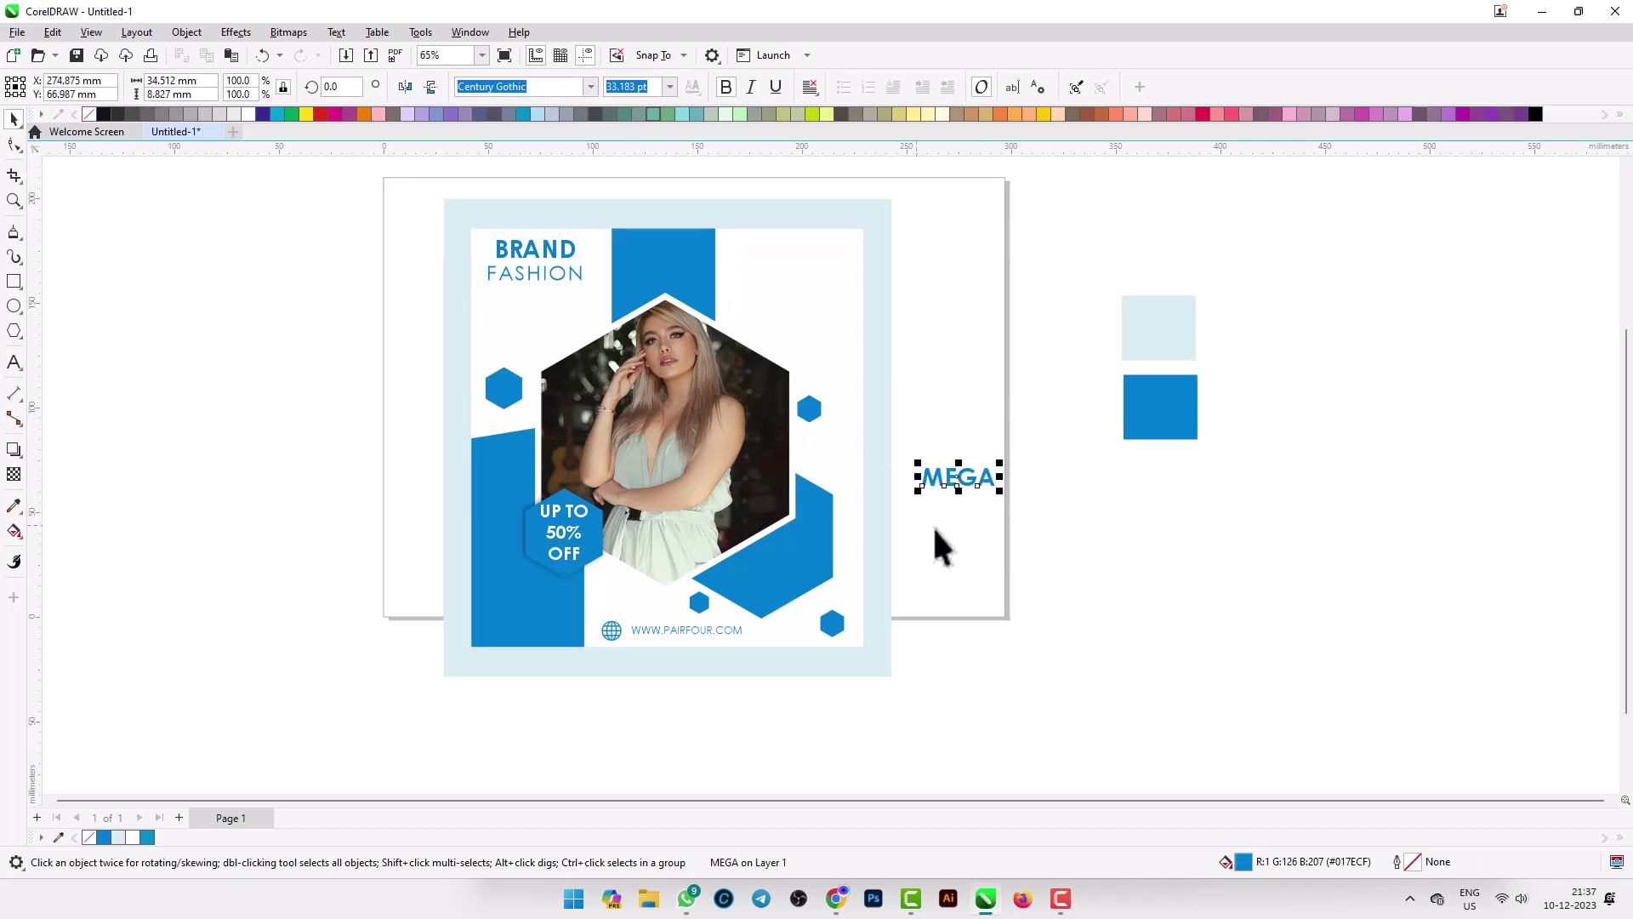
Add "SALE" as a second line under "MEGA" and break the text into two separate lines.
scroll(986, 489, "up", 2)
double_click(1002, 468)
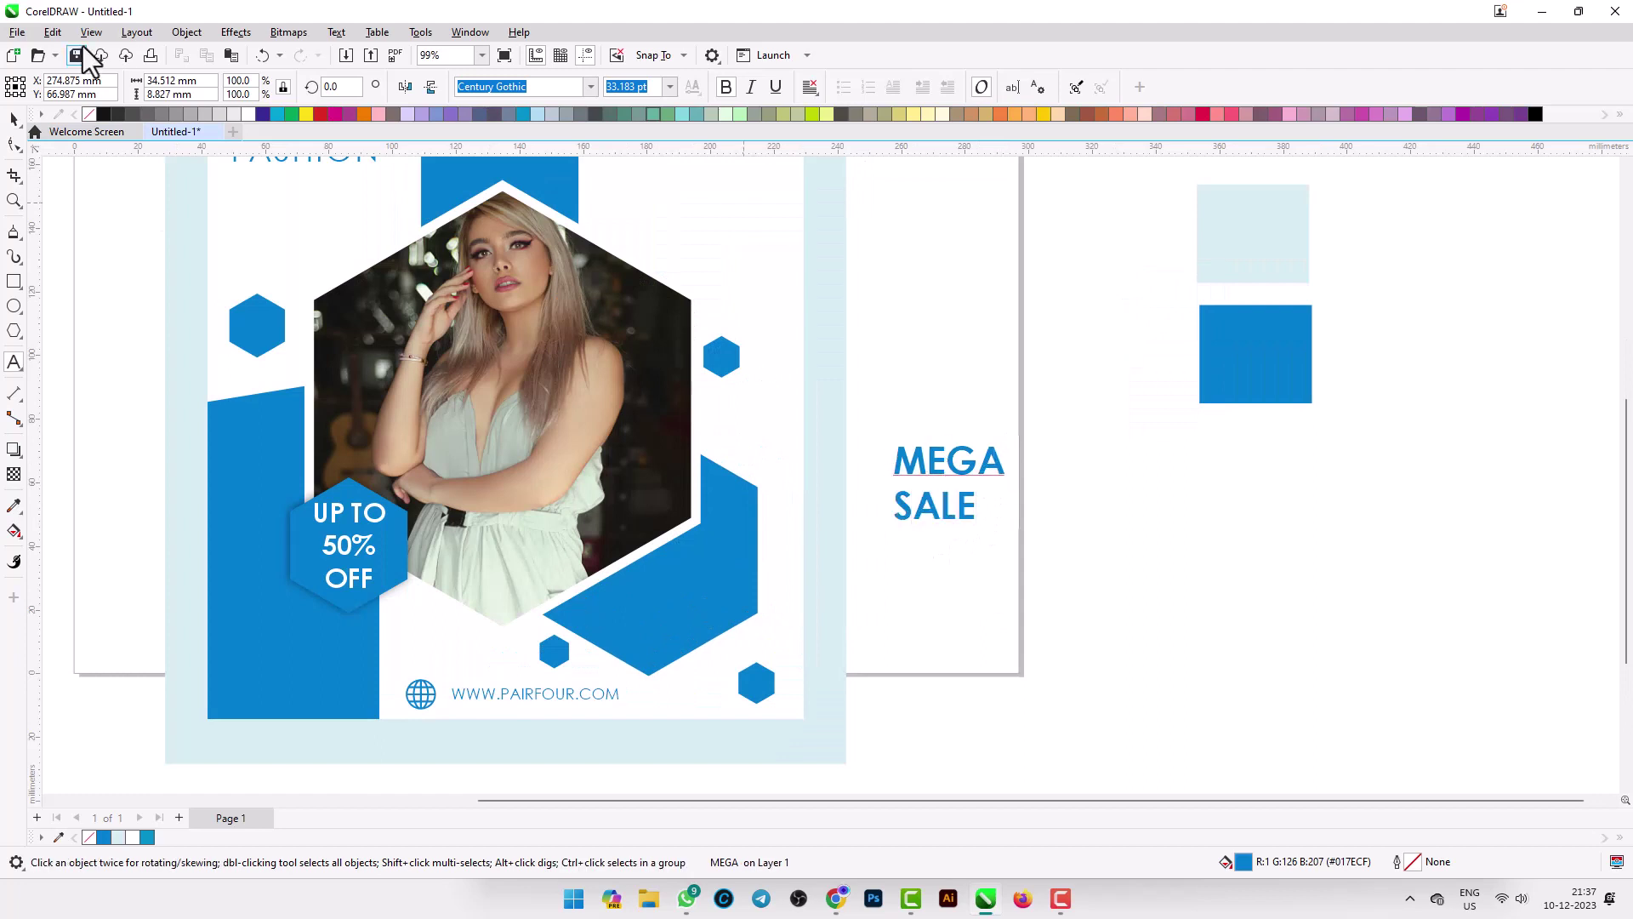
left_click(14, 119)
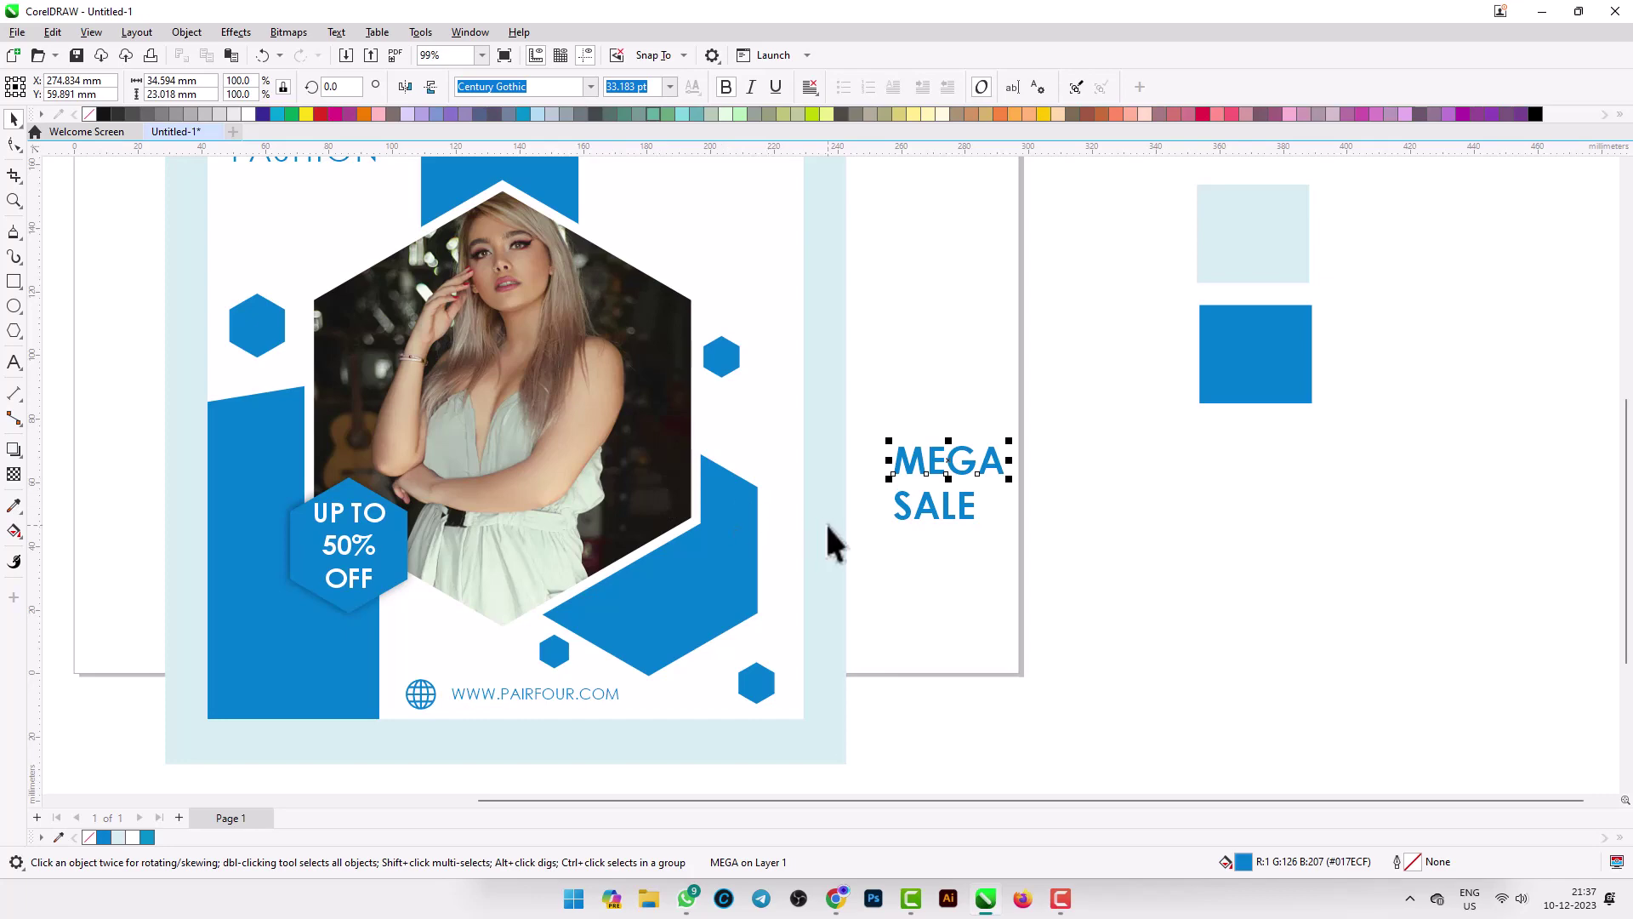
left_click(973, 390)
Move "MEGA" into the upper-right corner of the layout's white area and enlarge it to about 48.3 pt.
scroll(810, 433, "down", 3)
scroll(813, 332, "up", 1)
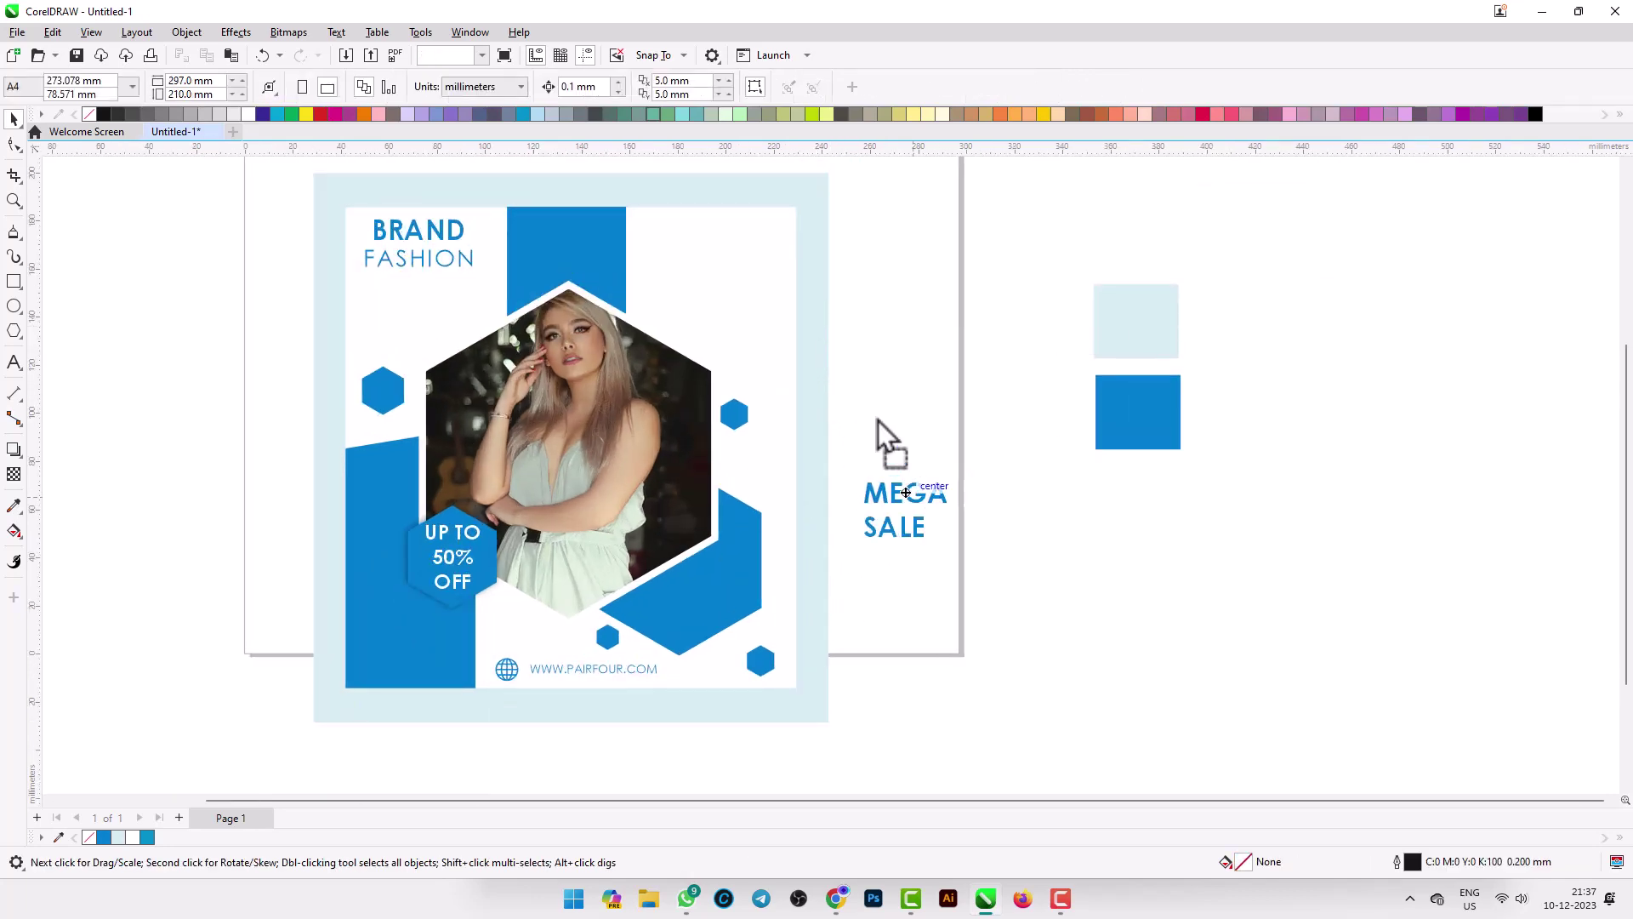
left_click_drag(912, 496, 845, 308)
scroll(720, 232, "up", 4)
left_click_drag(736, 246, 716, 243)
scroll(766, 271, "down", 4)
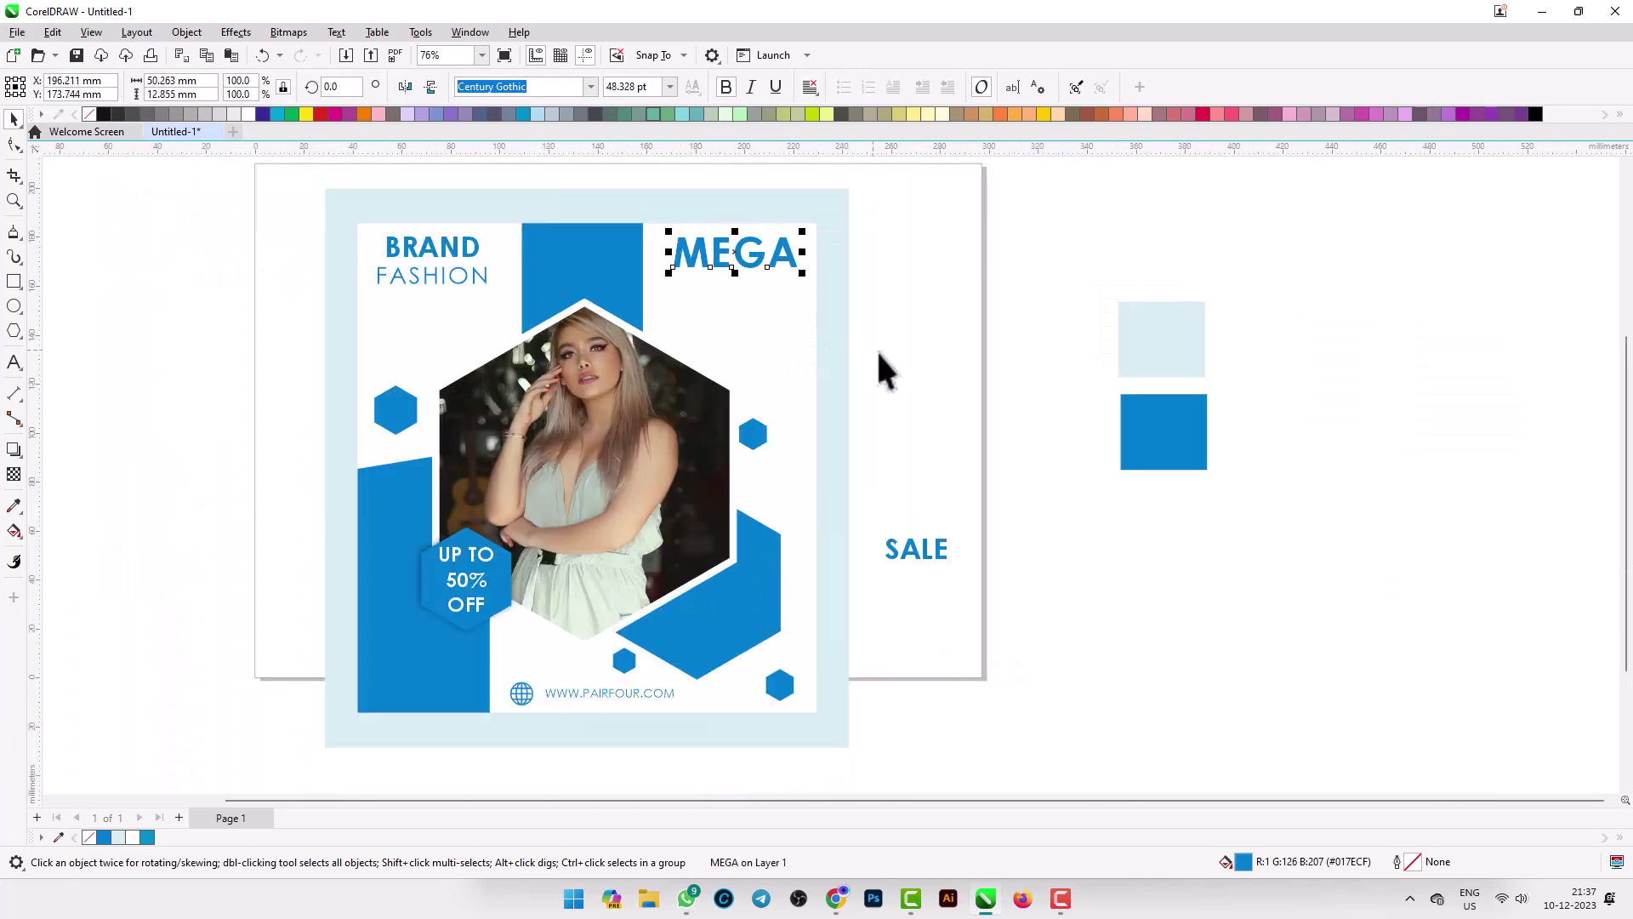
Move "SALE" beneath "MEGA" in the layout's white area, enlarge it to about 41.7 pt and remove its bold style.
left_click(953, 438)
left_click_drag(925, 572, 755, 308)
scroll(765, 298, "up", 3)
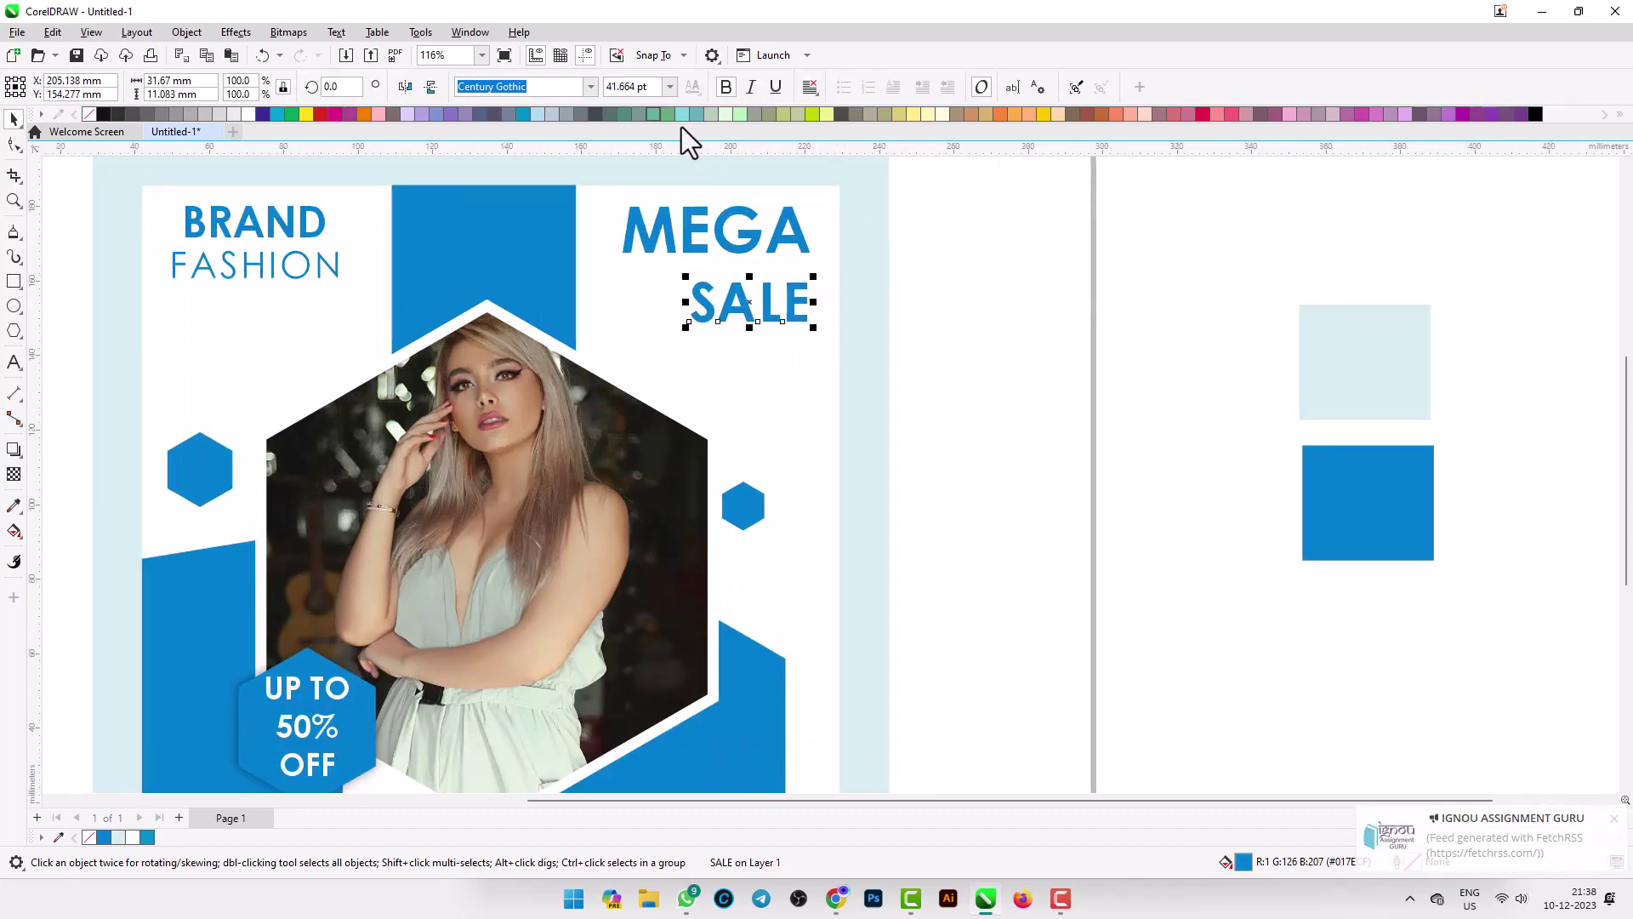
left_click(726, 86)
scroll(784, 292, "down", 3)
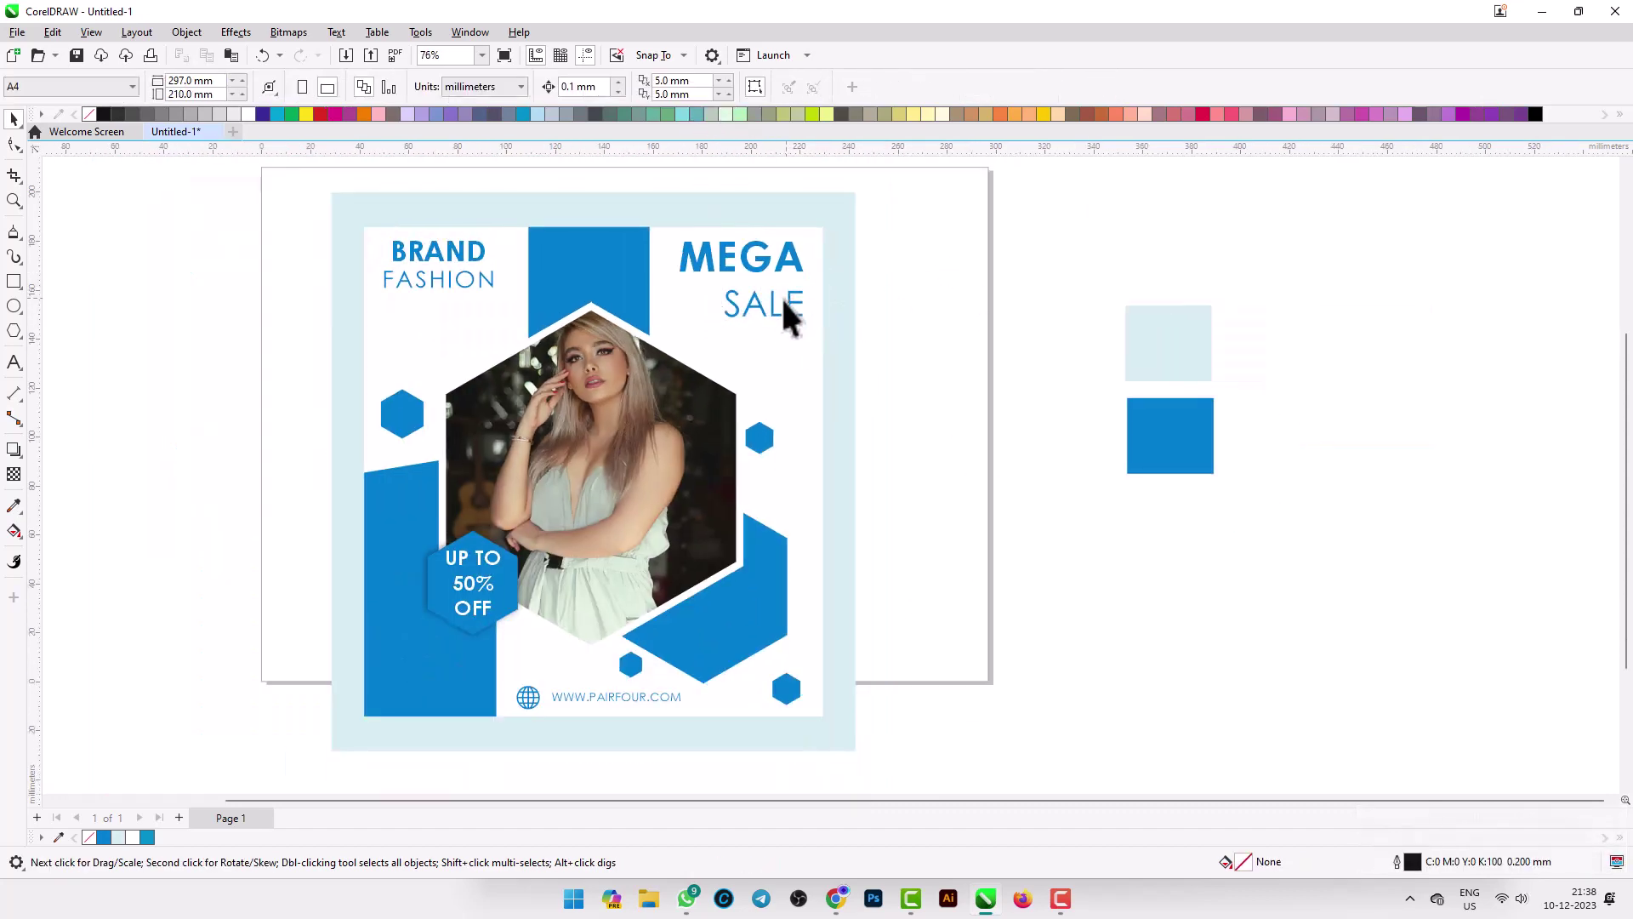
Nudge "SALE" up 1.7 mm so it sits closer to "MEGA".
scroll(766, 255, "up", 3)
key("Up")
key("Up")
key("Up")
key("Up")
key("Up")
key("Up")
key("Up")
key("Up")
key("Up")
key("Up")
key("Up")
key("Up")
key("Up")
key("Up")
key("Up")
key("Up")
key("Up")
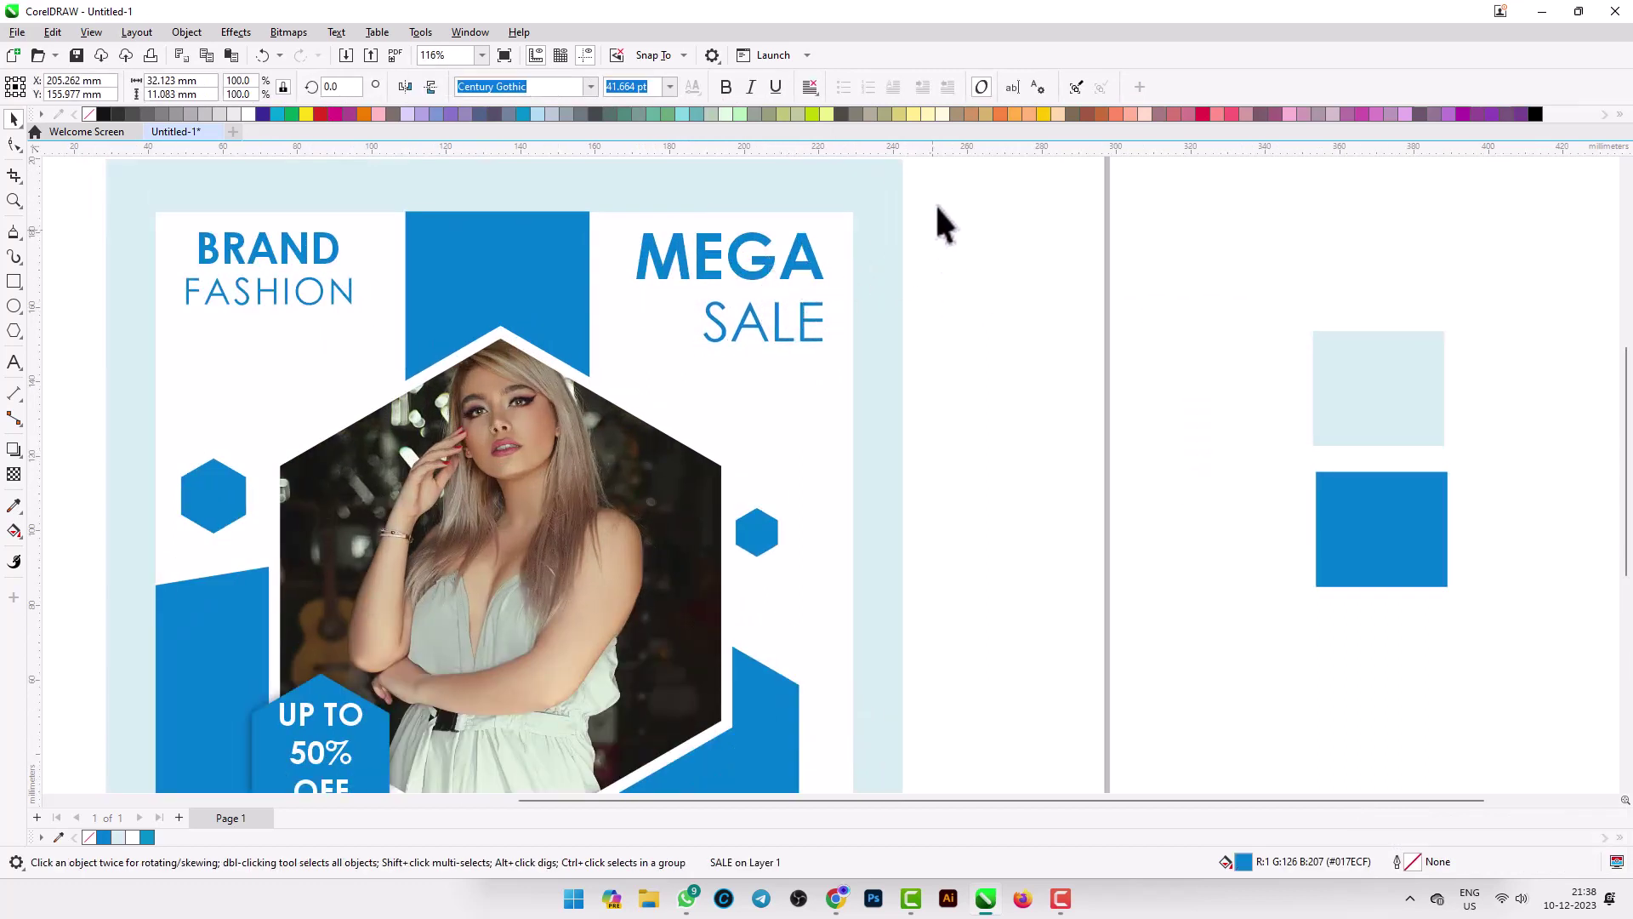
Enlarge "MEGA" and "SALE" together to about 59.9 x 35.4 mm and shift them inside the layout's white area.
left_click_drag(940, 201, 626, 388)
left_click_drag(829, 347, 865, 375)
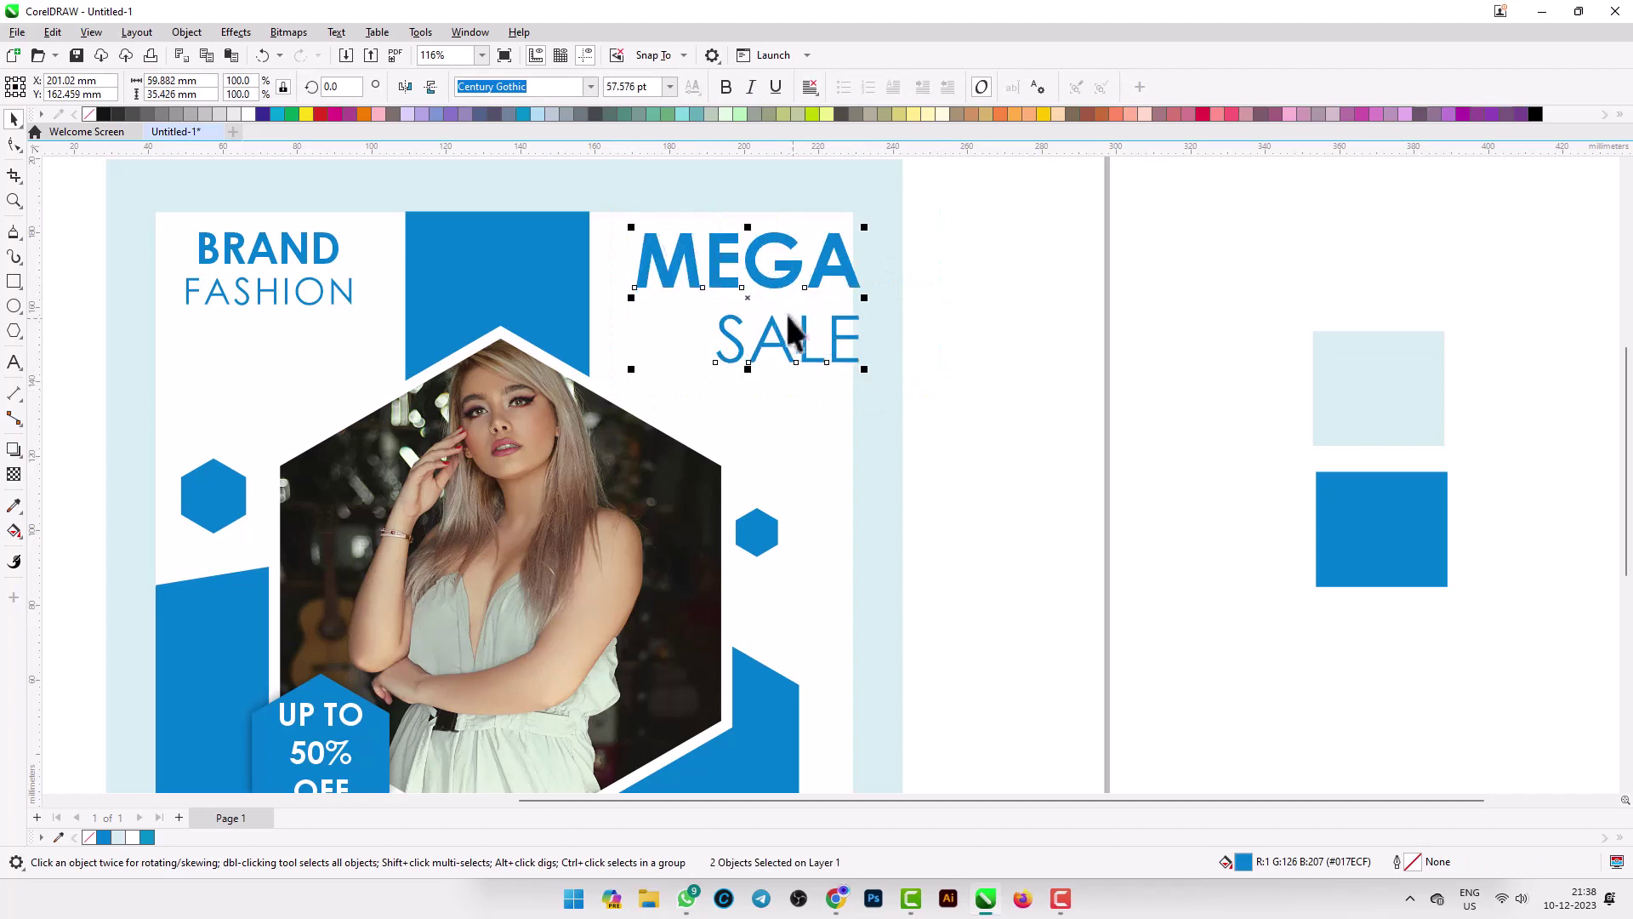
left_click_drag(748, 313, 728, 319)
scroll(730, 320, "down", 3)
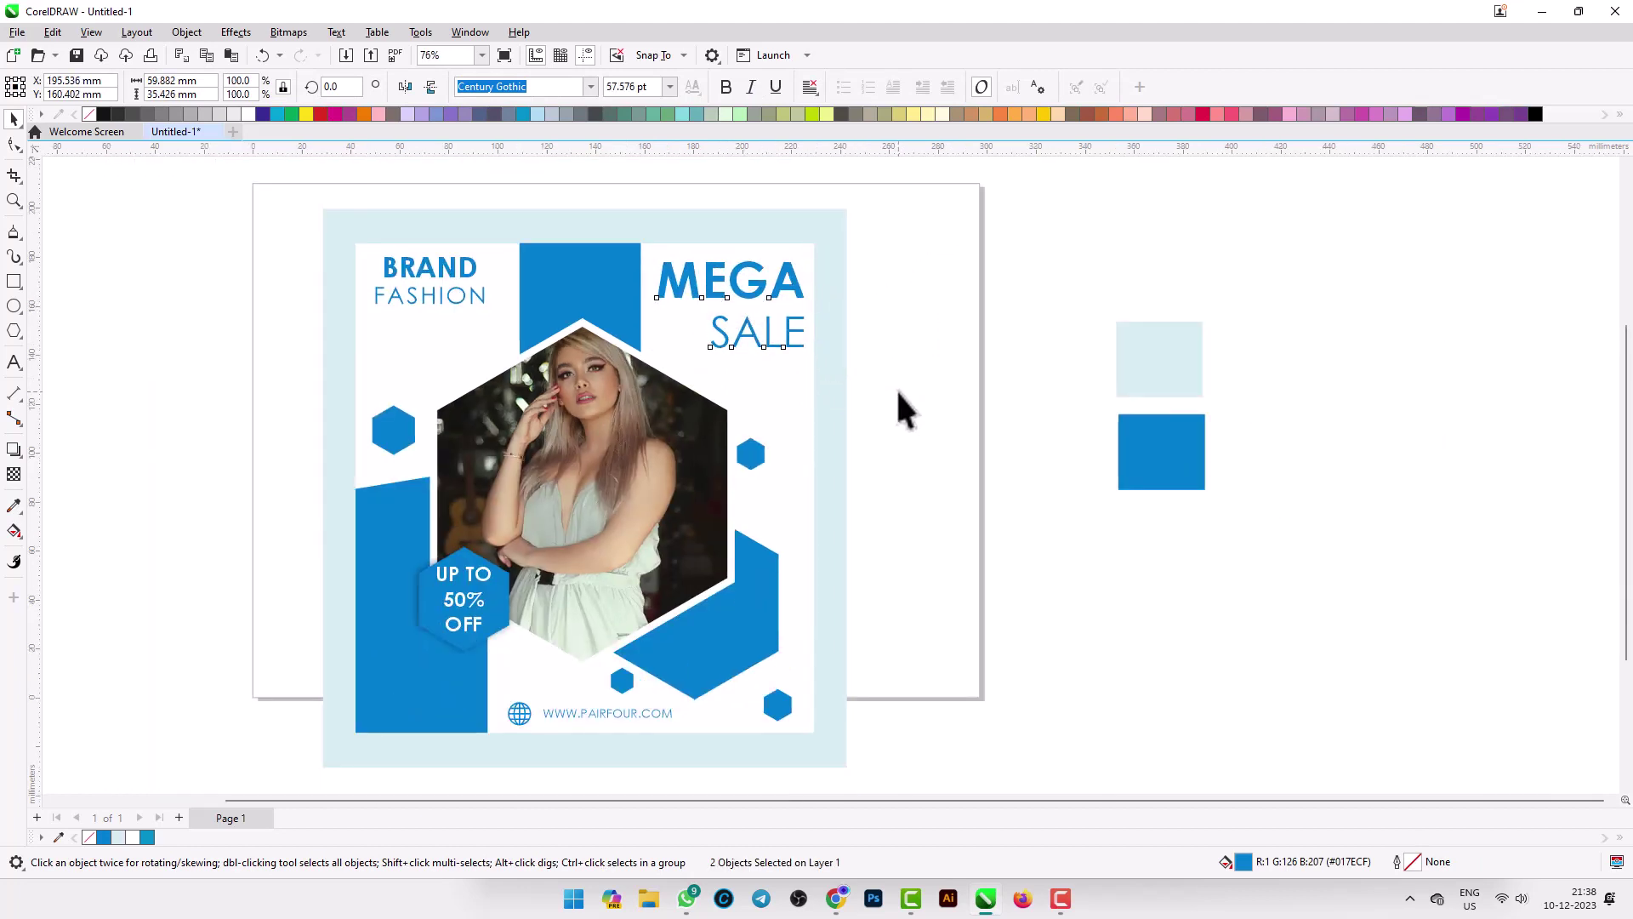
left_click(898, 393)
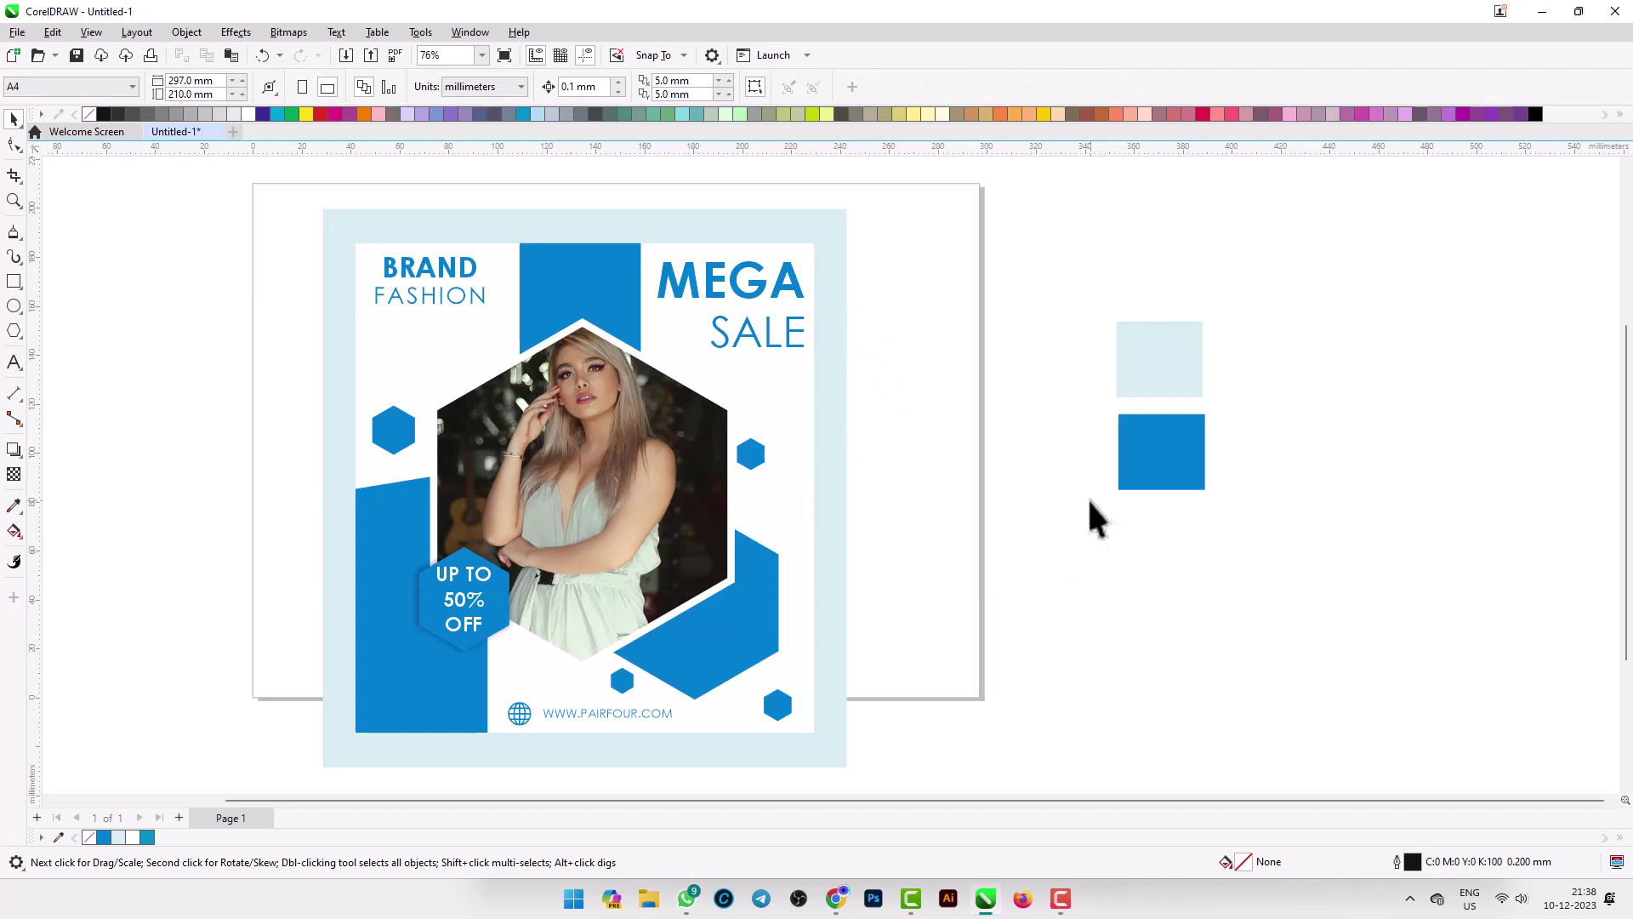
Draw a thin rectangle about 36.2 x 5.3 mm directly beneath "SALE".
left_click(15, 282)
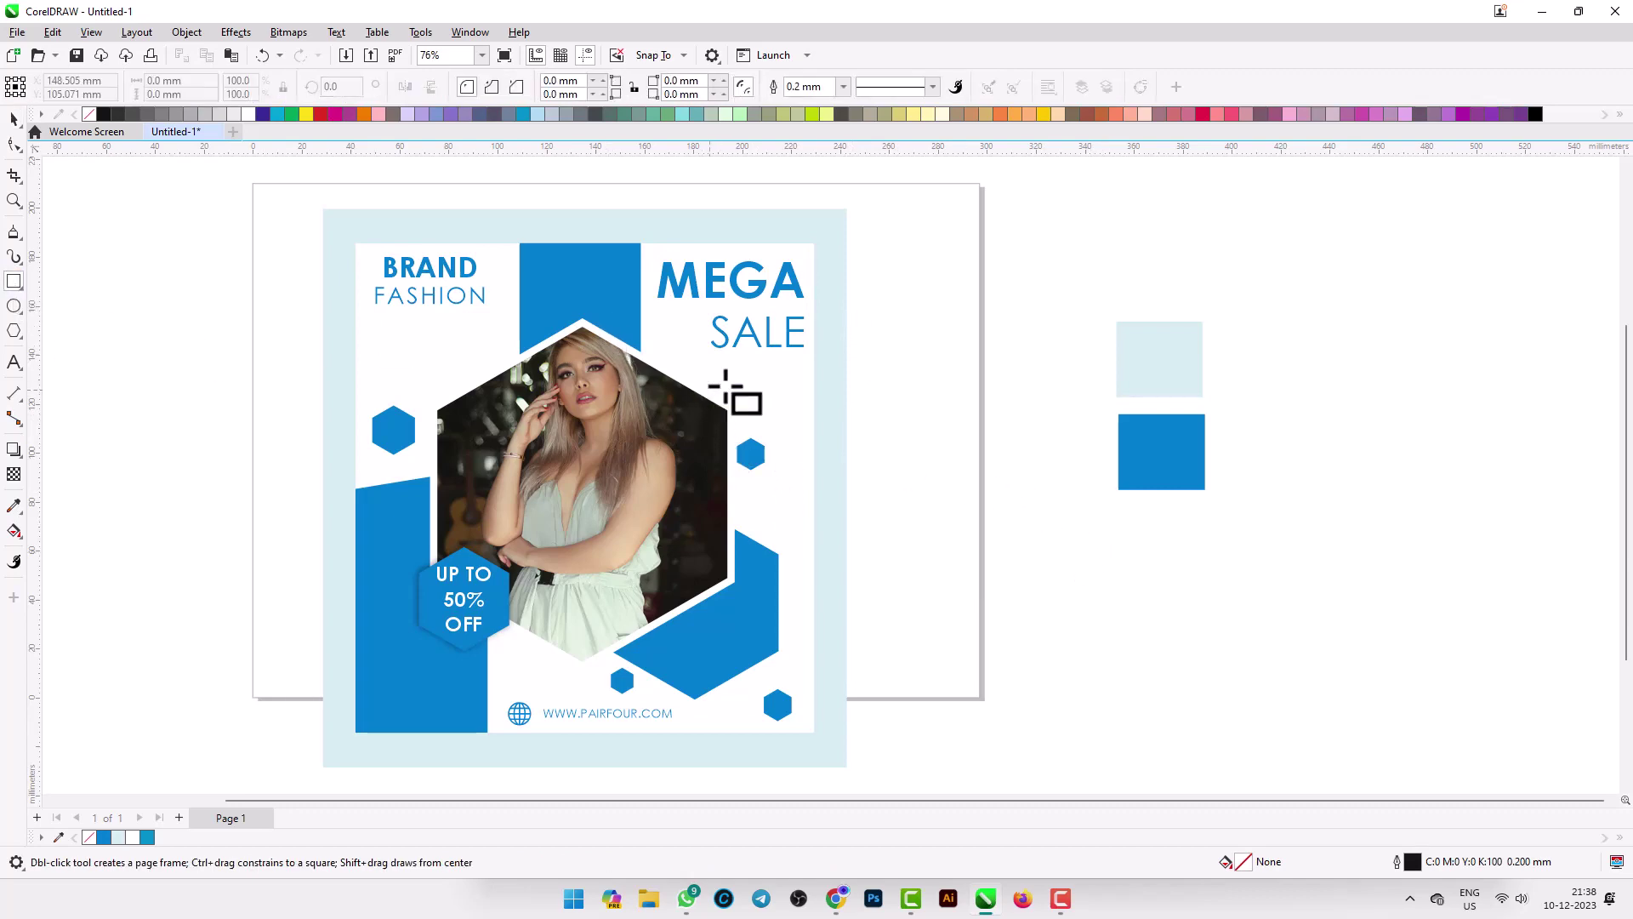
scroll(731, 379, "up", 2)
scroll(738, 369, "up", 5)
left_click_drag(639, 358, 993, 410)
scroll(885, 400, "down", 3)
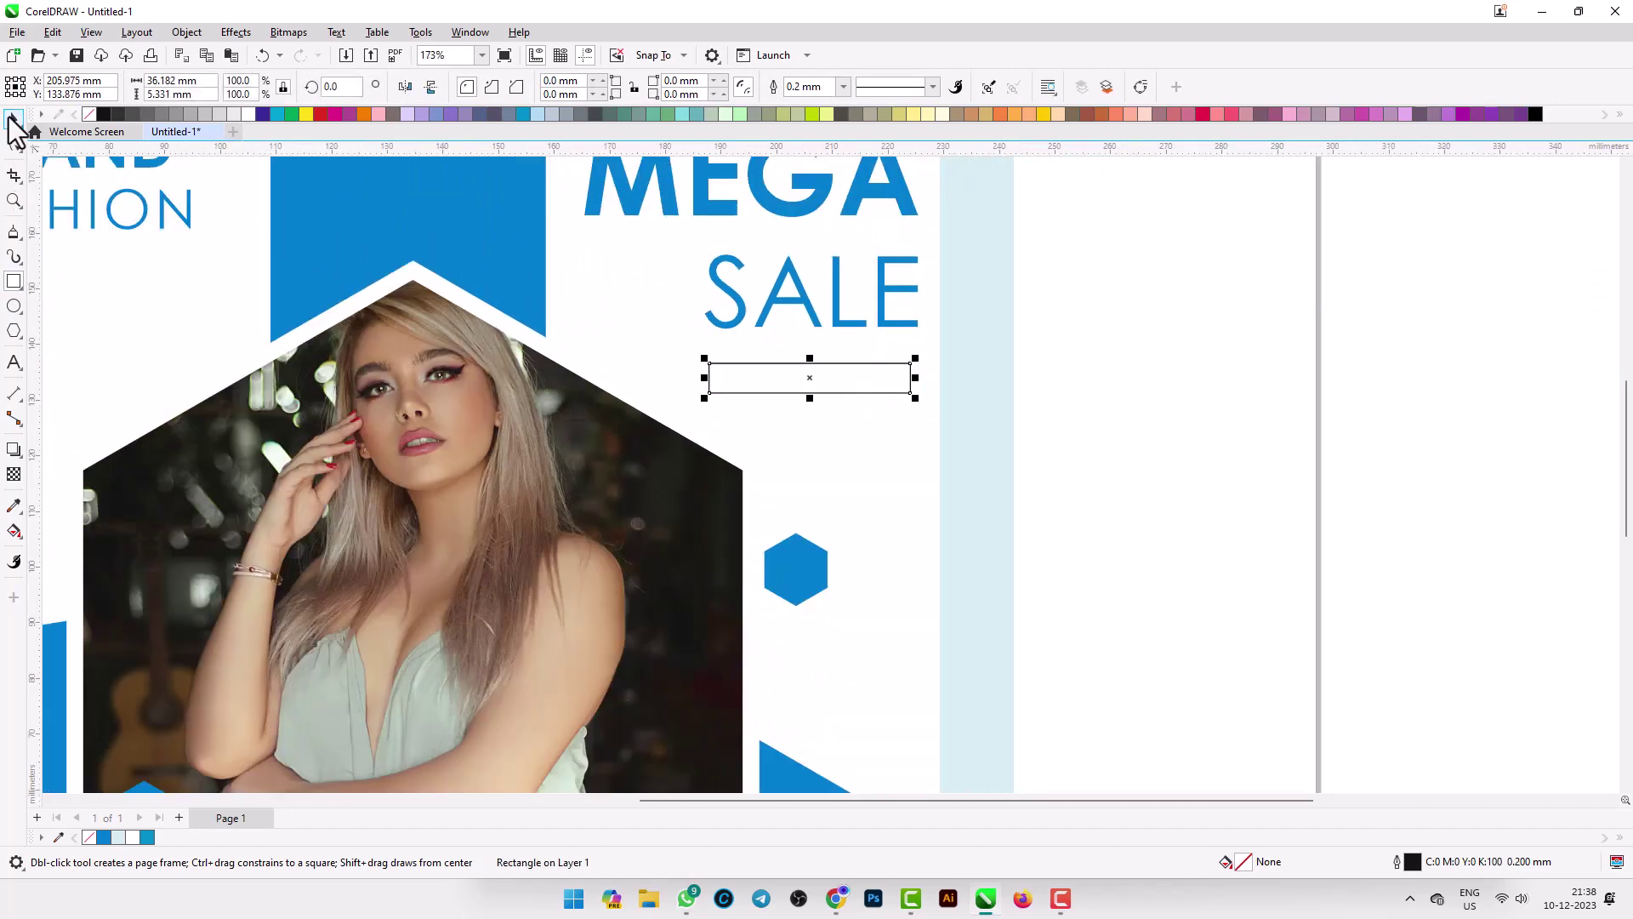
left_click(14, 506)
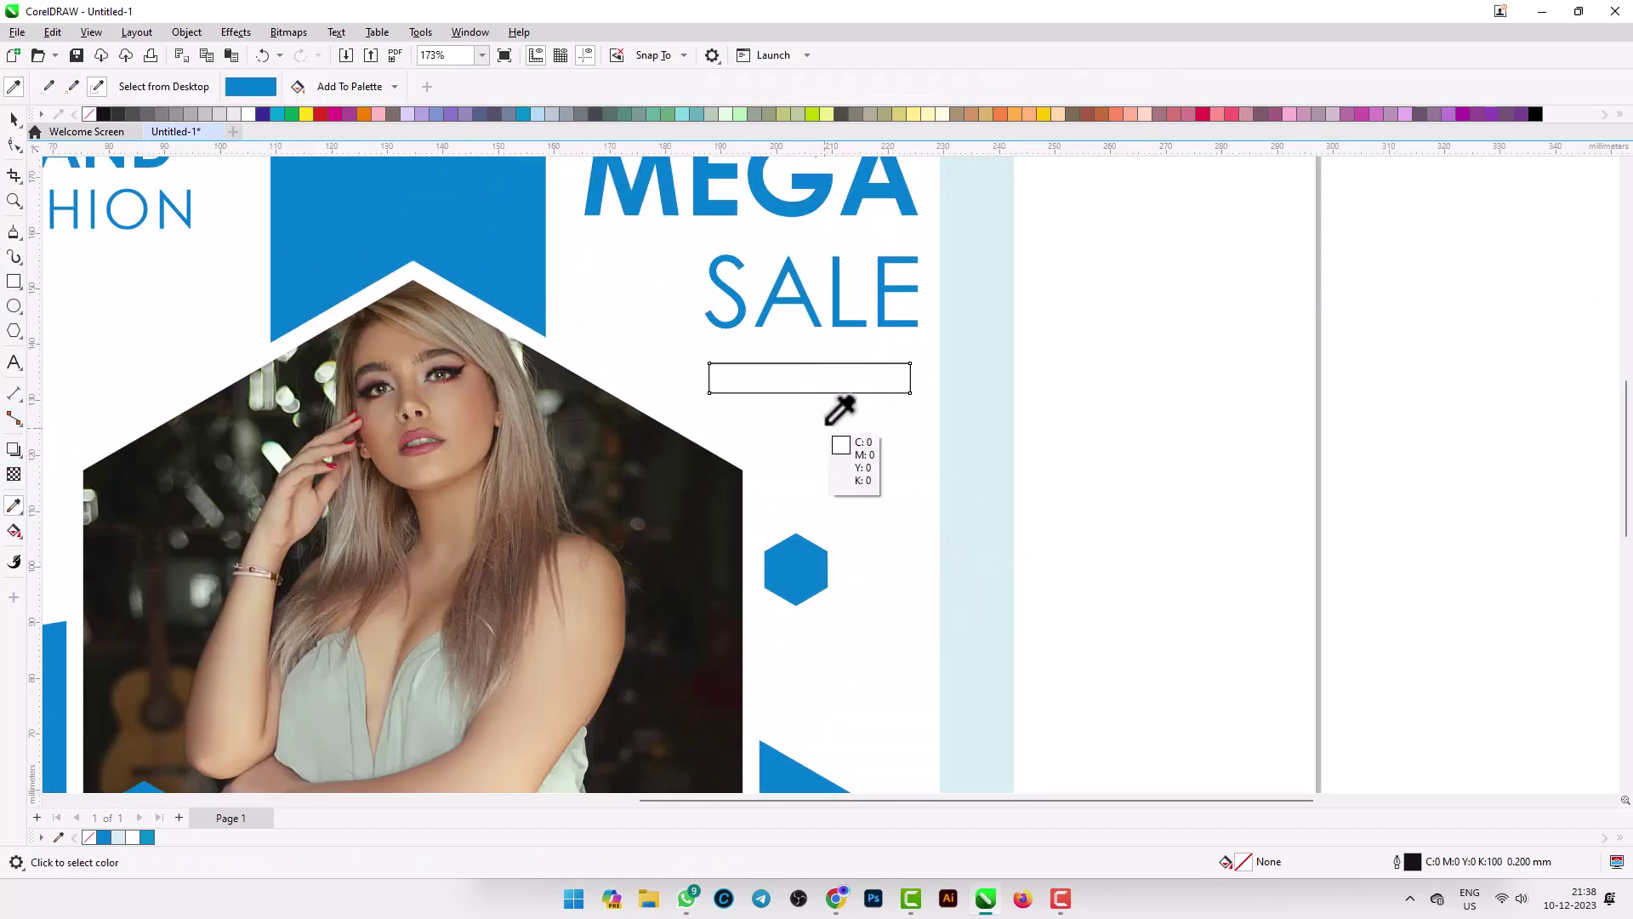
left_click(826, 423)
left_click(13, 119)
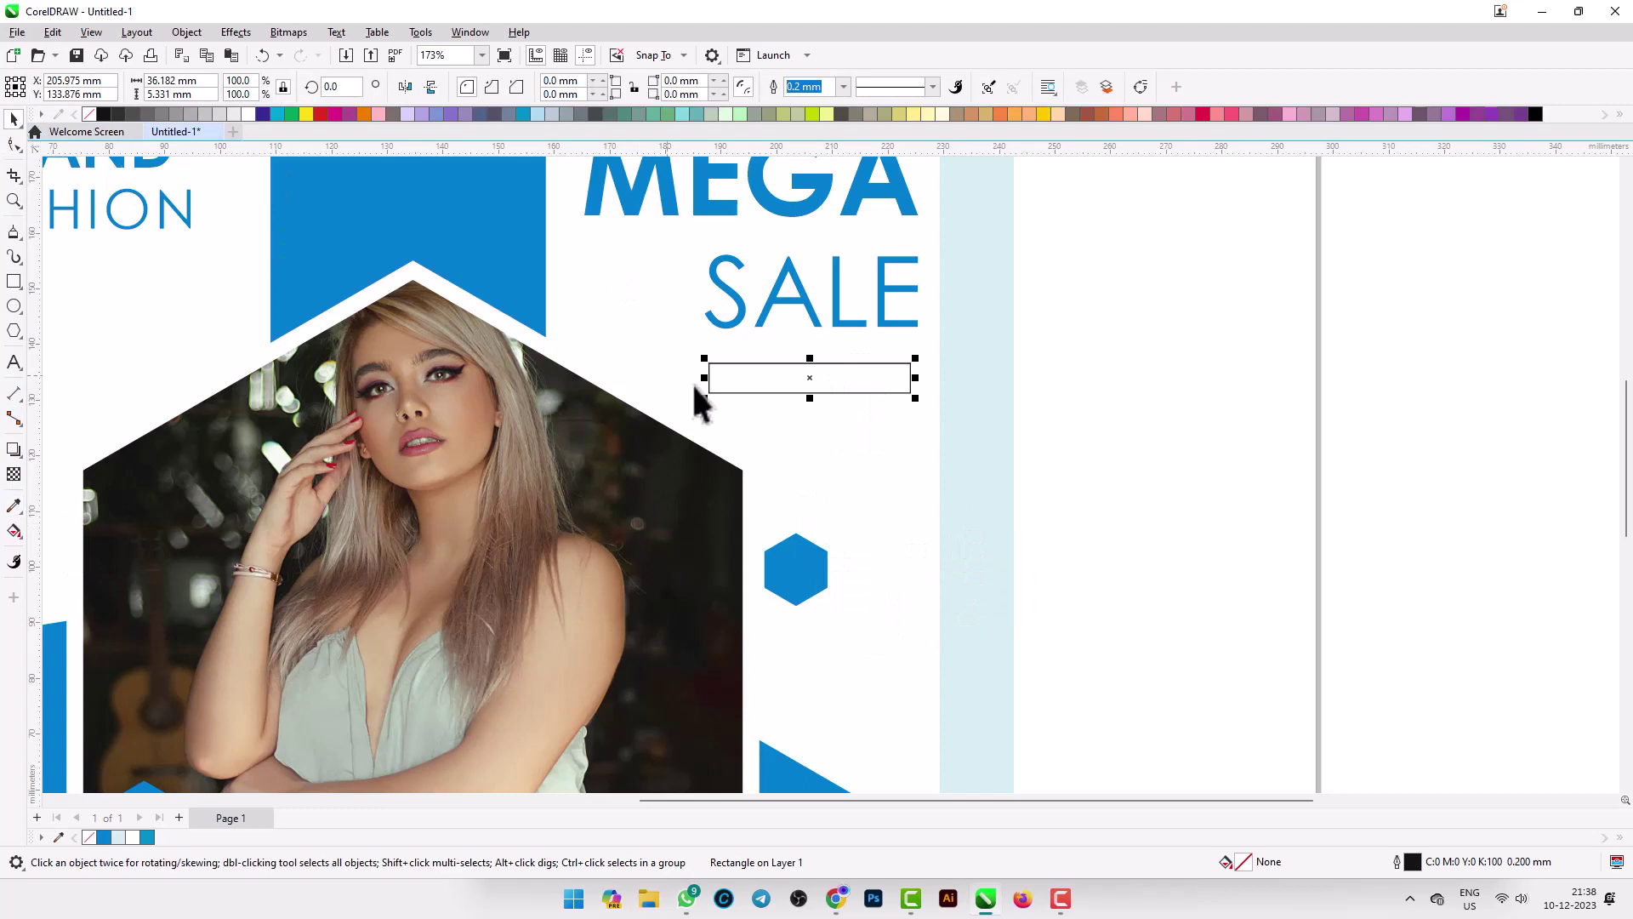
Fill the thin rectangle beneath "SALE" with the layout's sampled blue (#017ECF) and remove its outline.
left_click(14, 506)
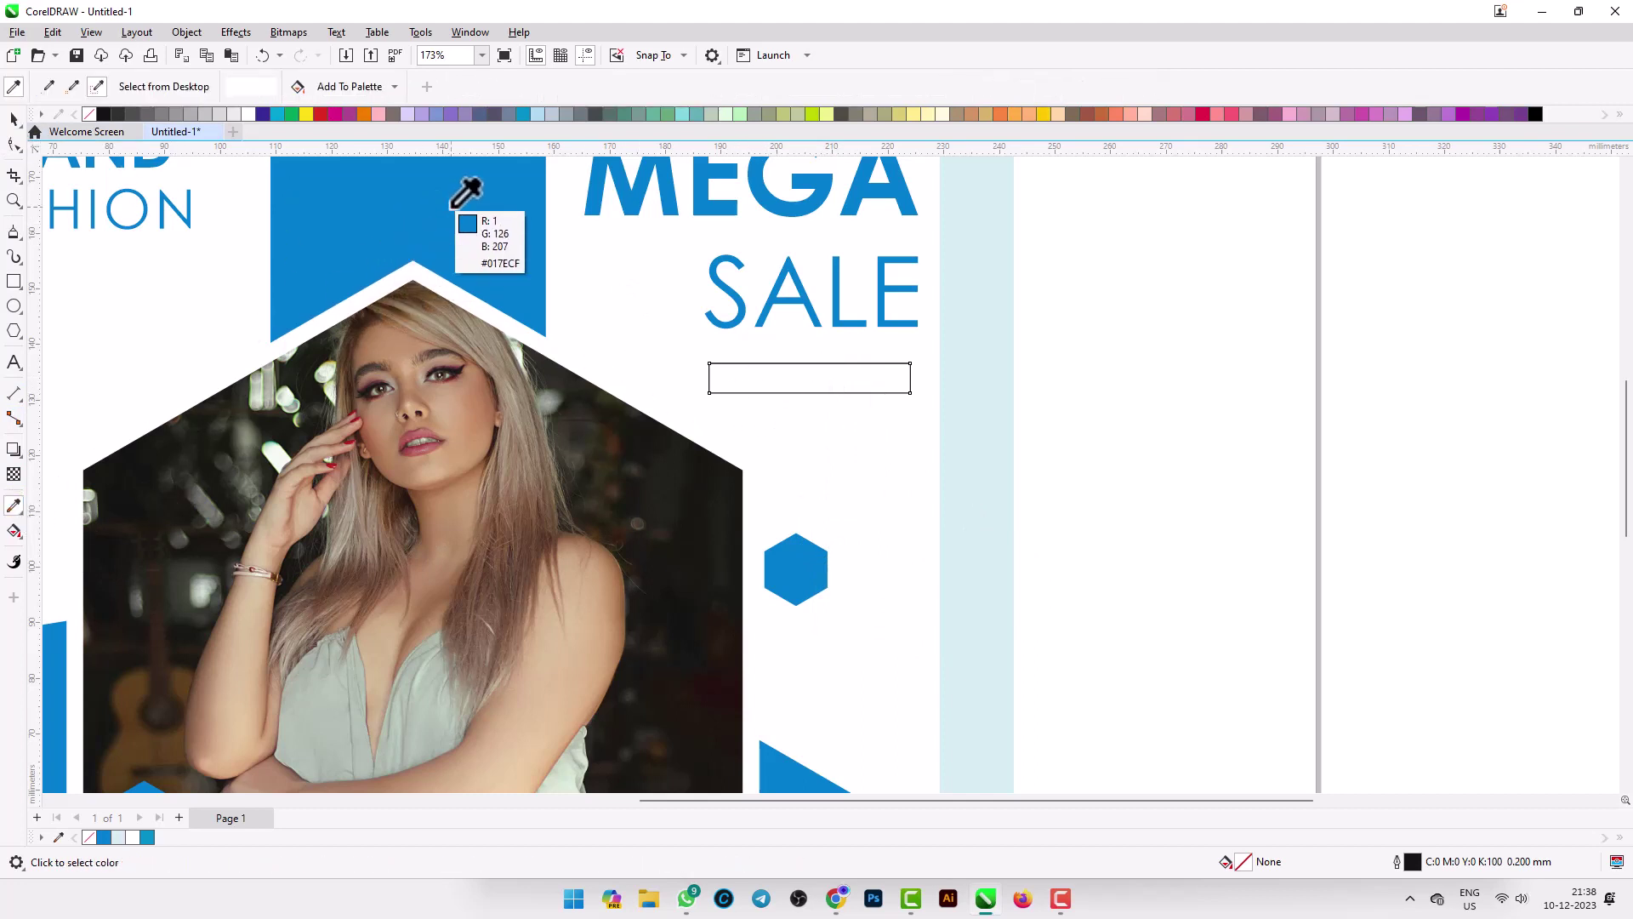
left_click(477, 209)
left_click(808, 371)
left_click(12, 119)
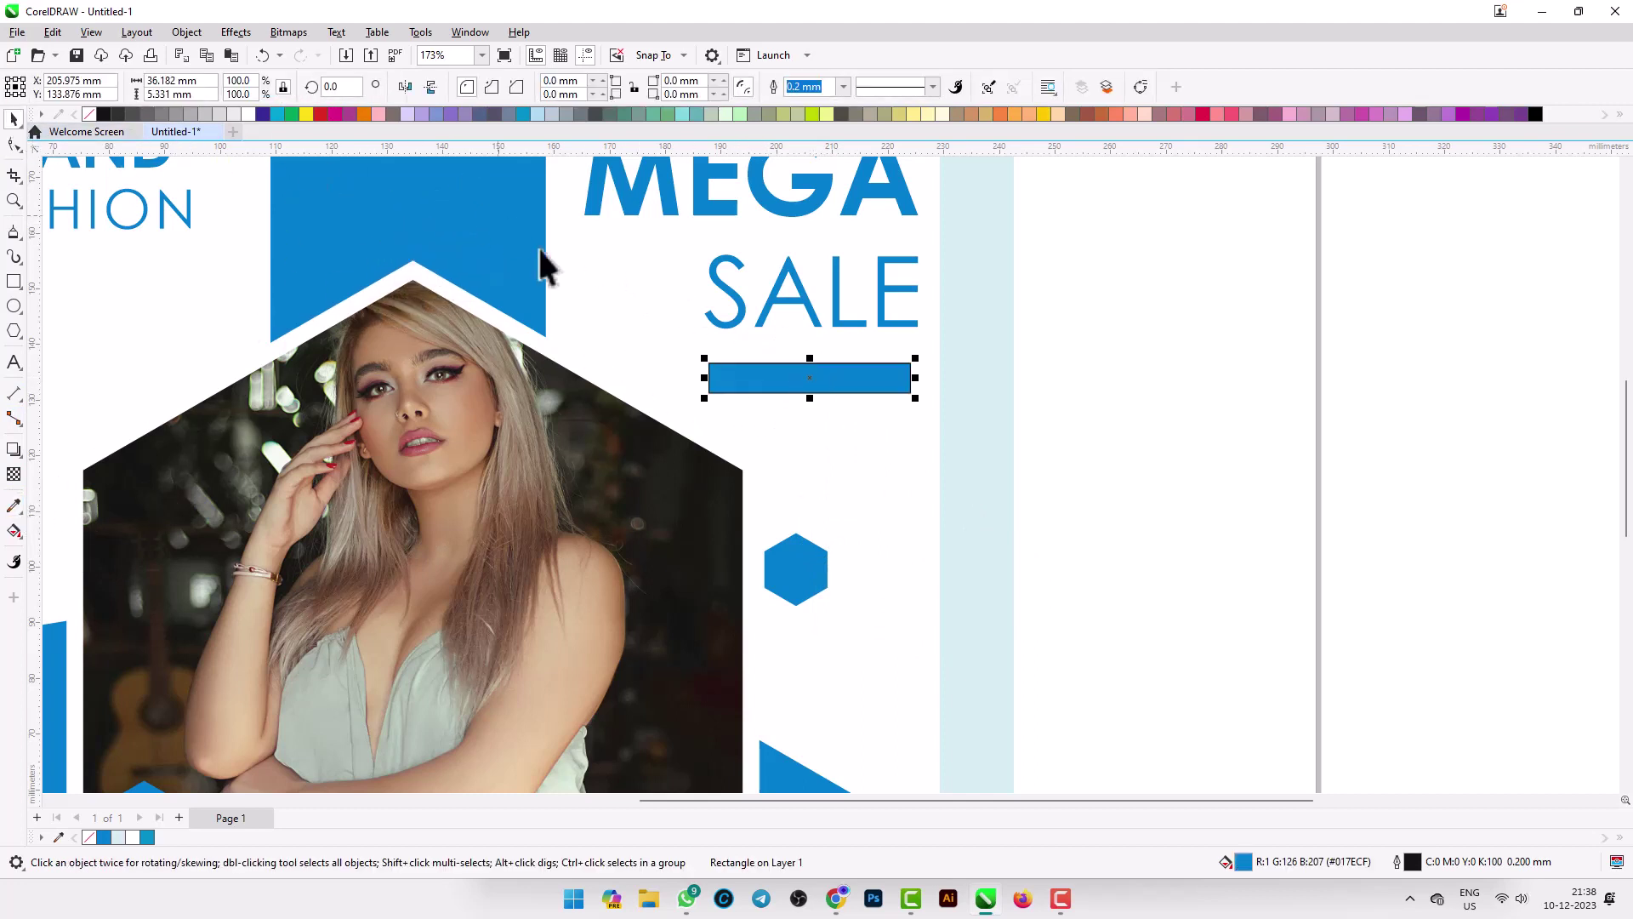
right_click(89, 114)
scroll(580, 312, "down", 2)
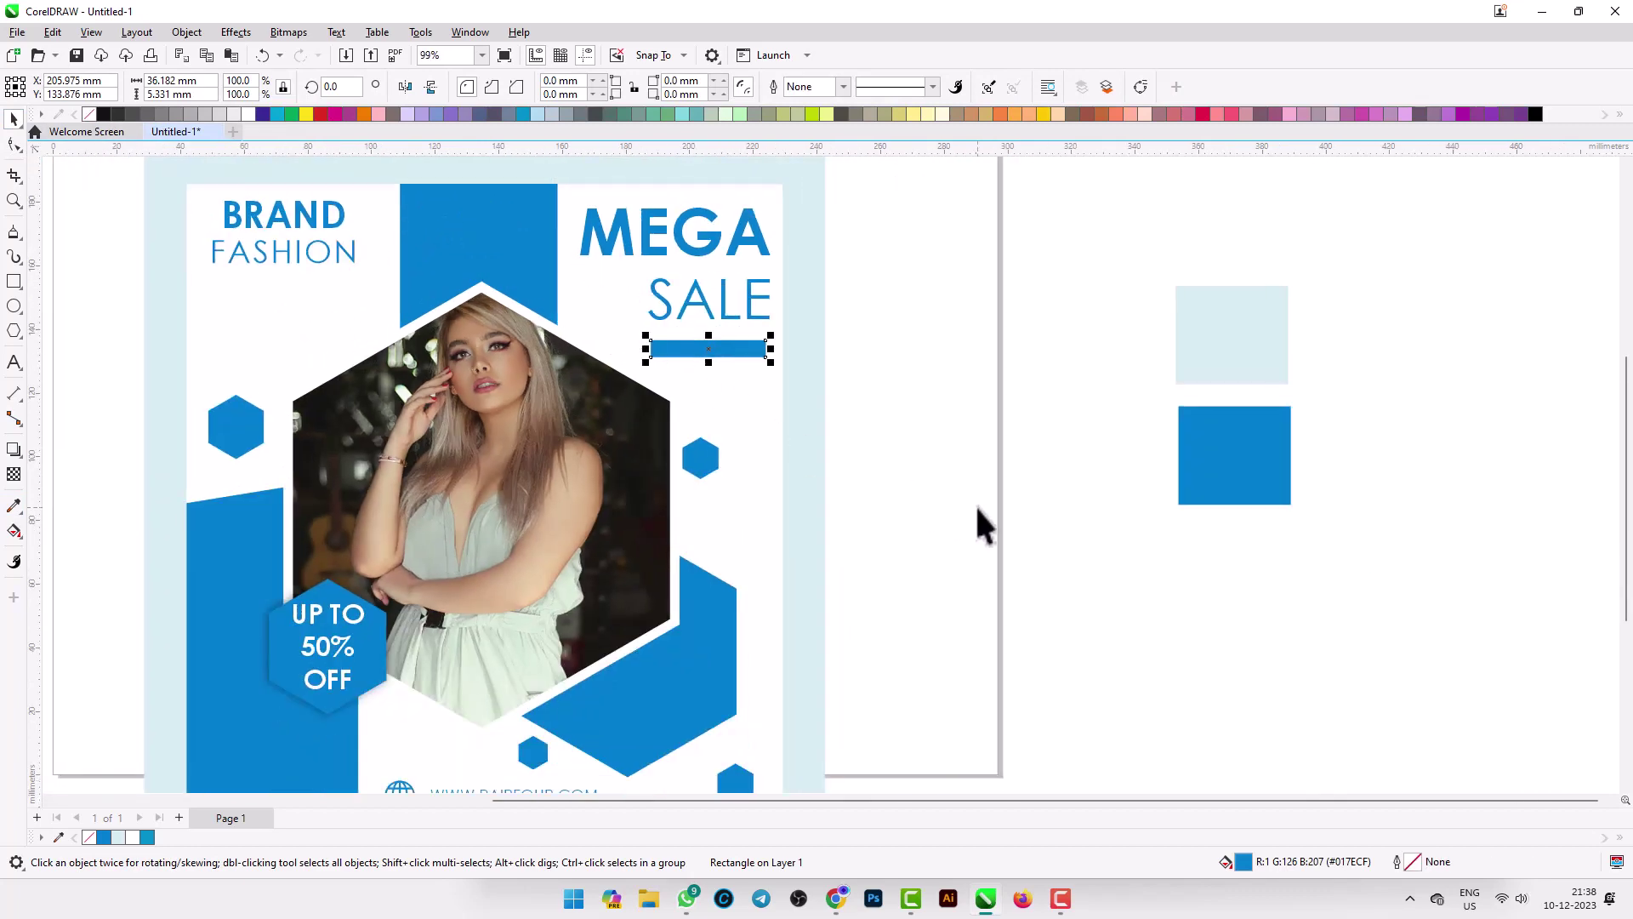
left_click(959, 500)
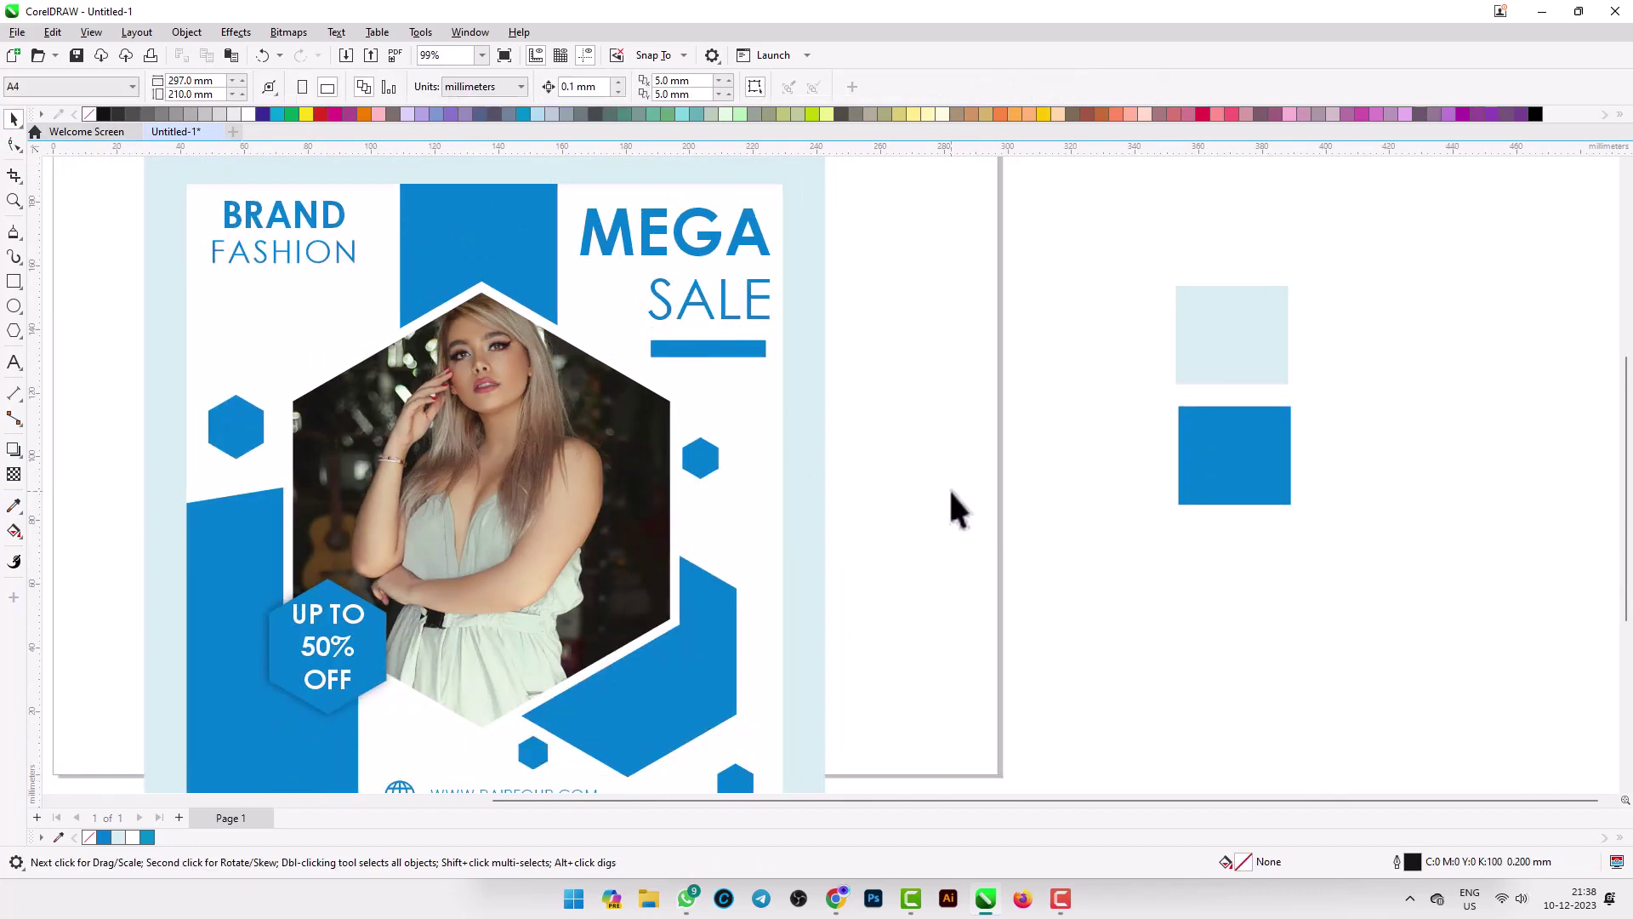
Add the text "SHOP NOW" over the blue bar beneath "SALE" and set its font to Century Gothic.
left_click(13, 362)
scroll(834, 320, "up", 2)
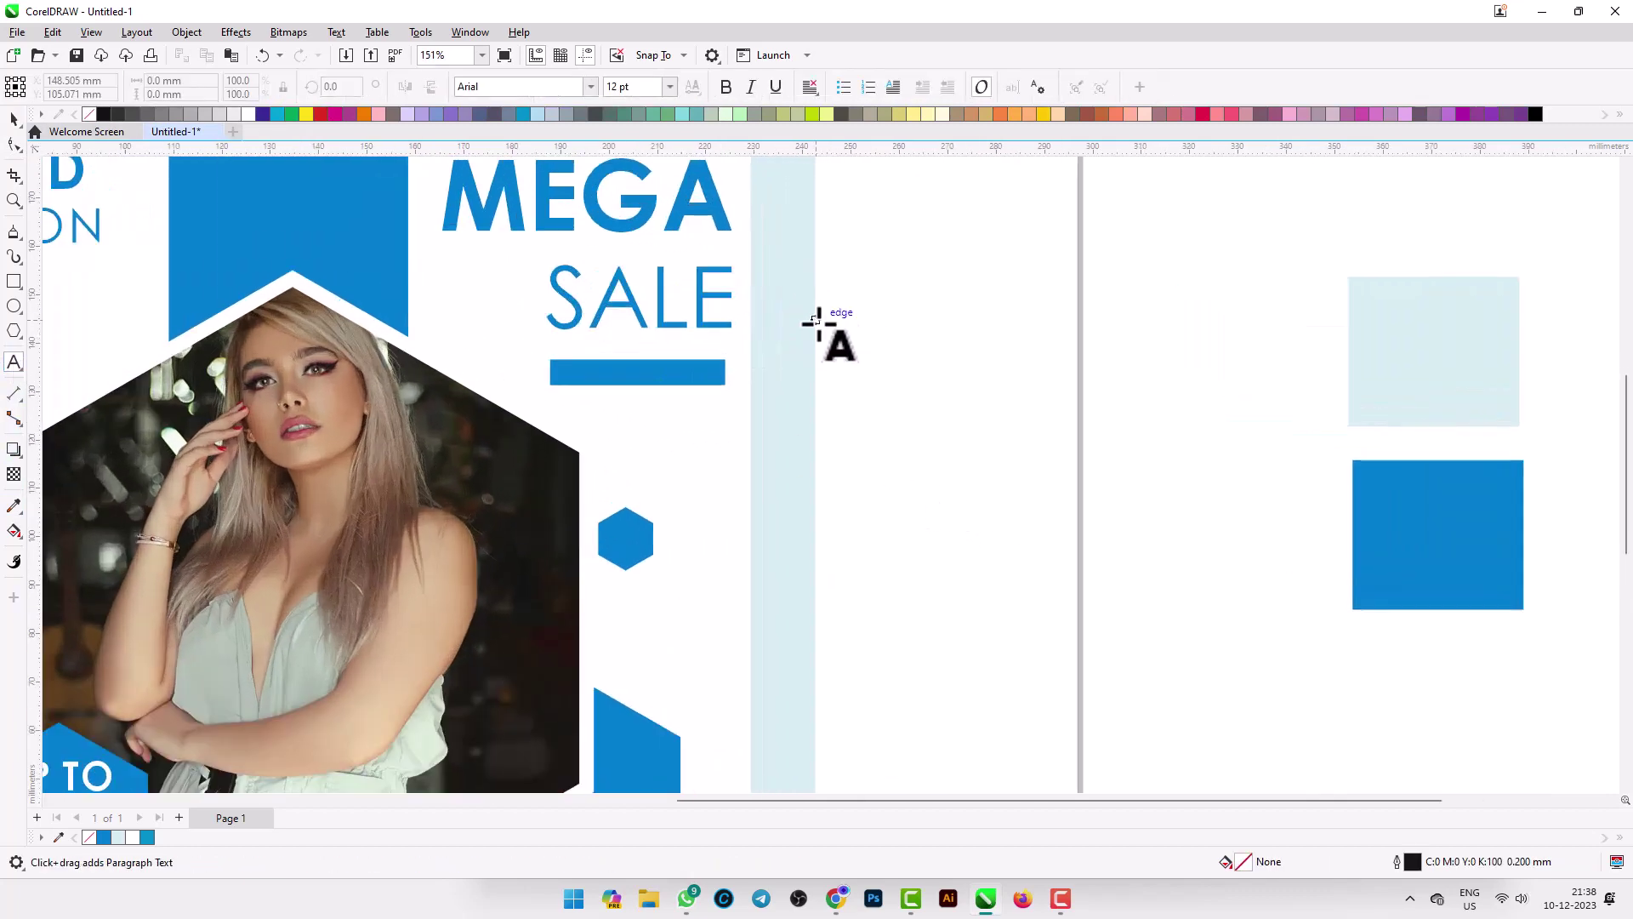
scroll(512, 389, "up", 1)
left_click(505, 393)
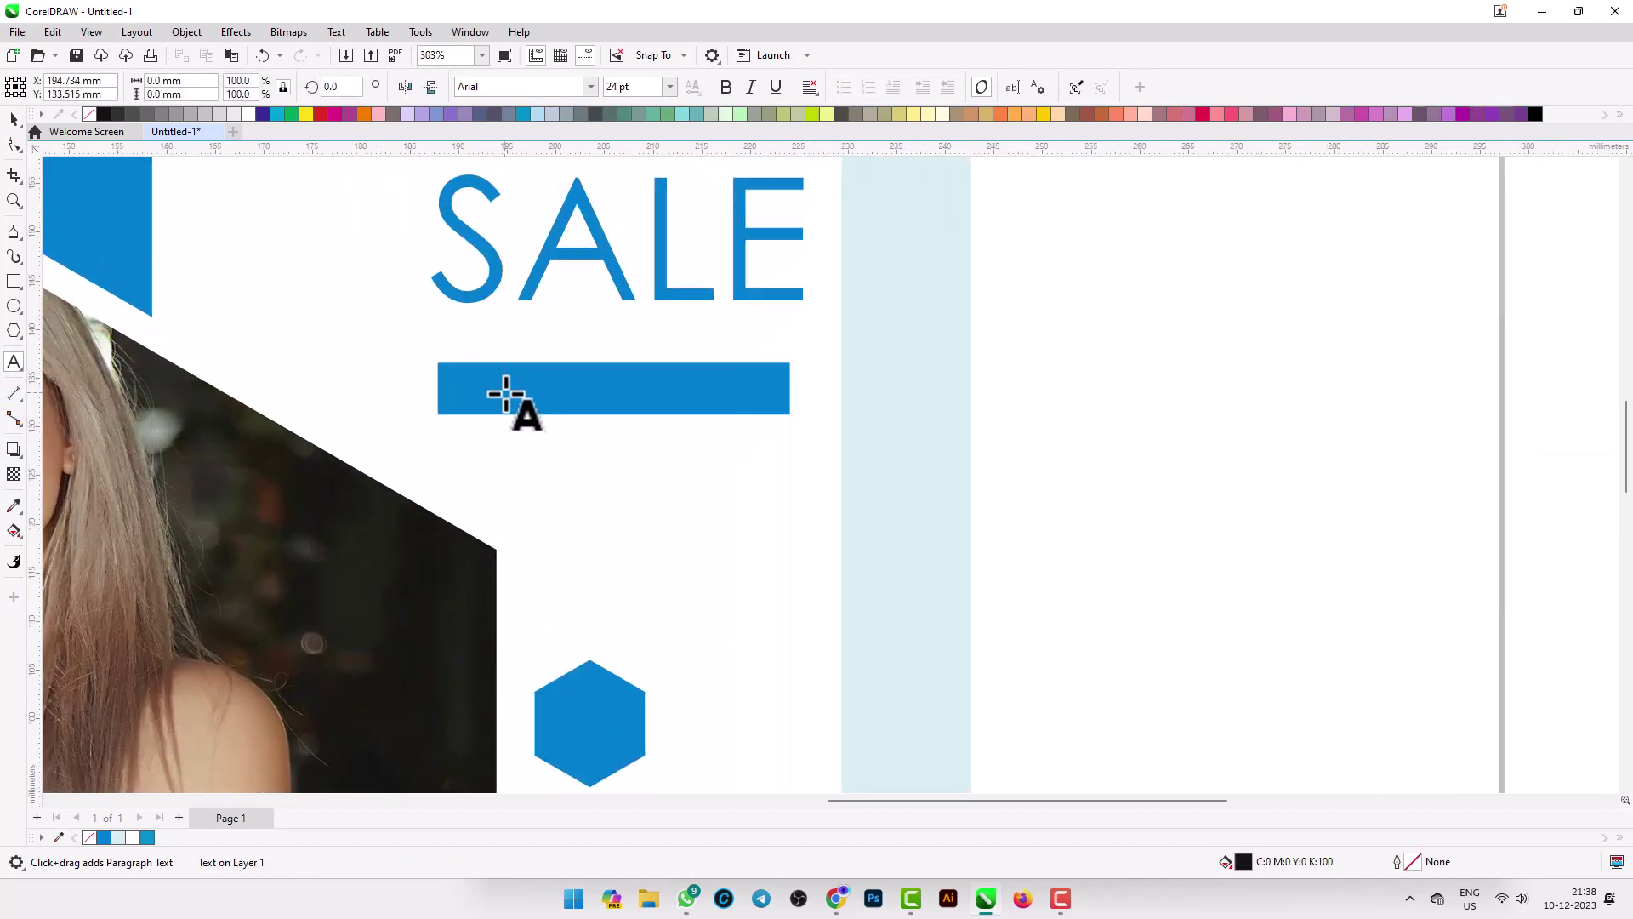
type("SHOP NOW")
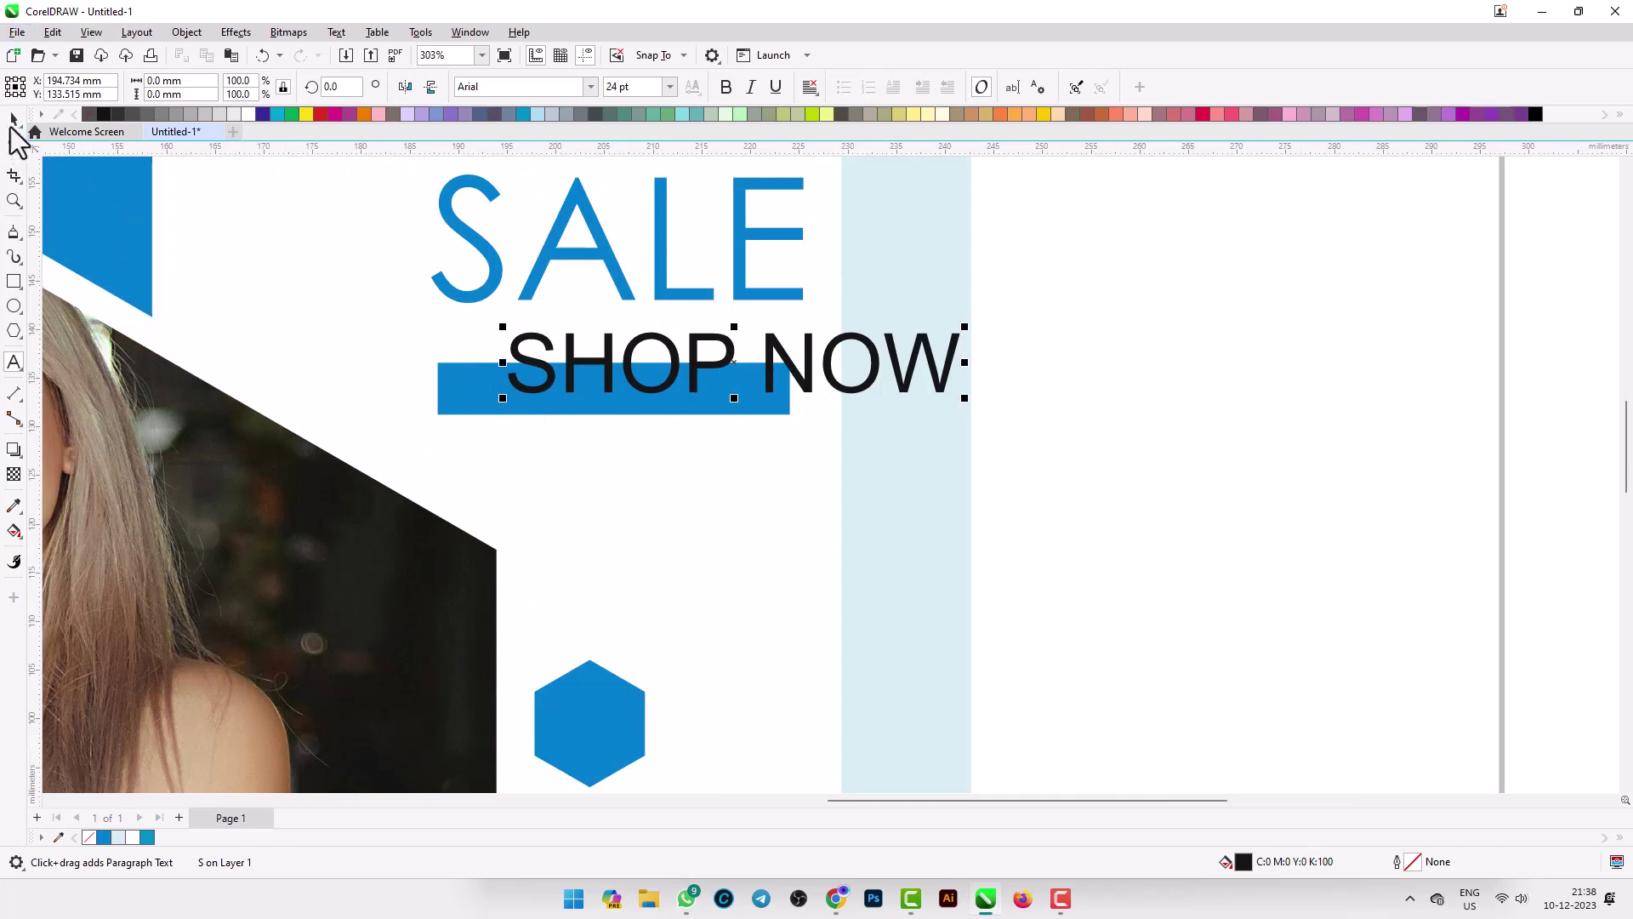
left_click(12, 121)
left_click(588, 87)
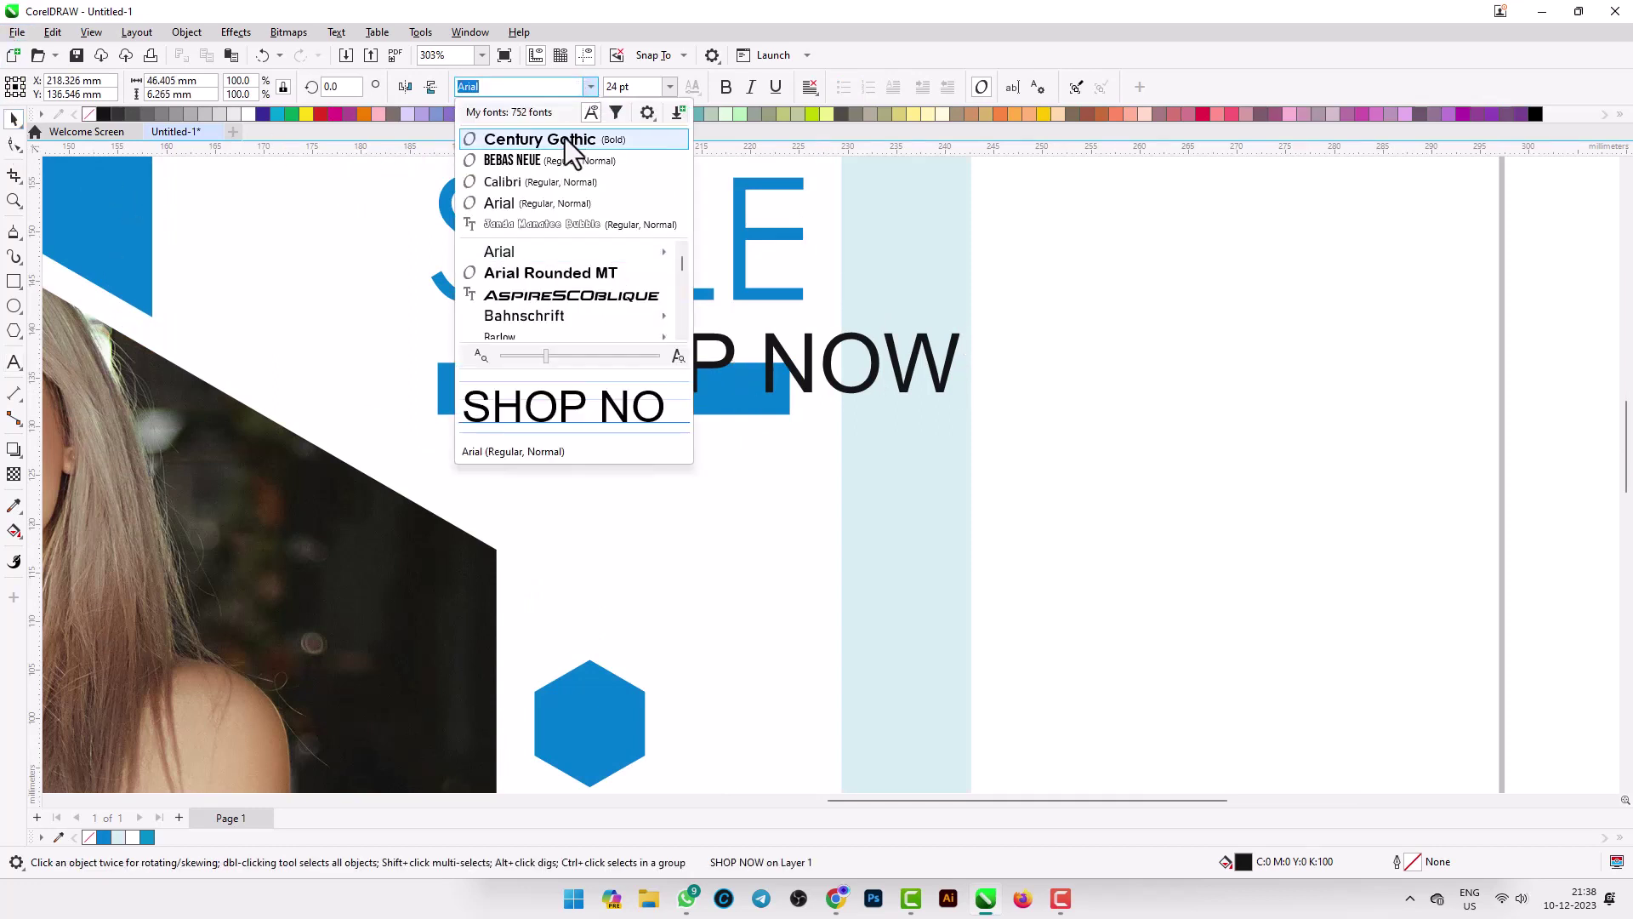
left_click(565, 137)
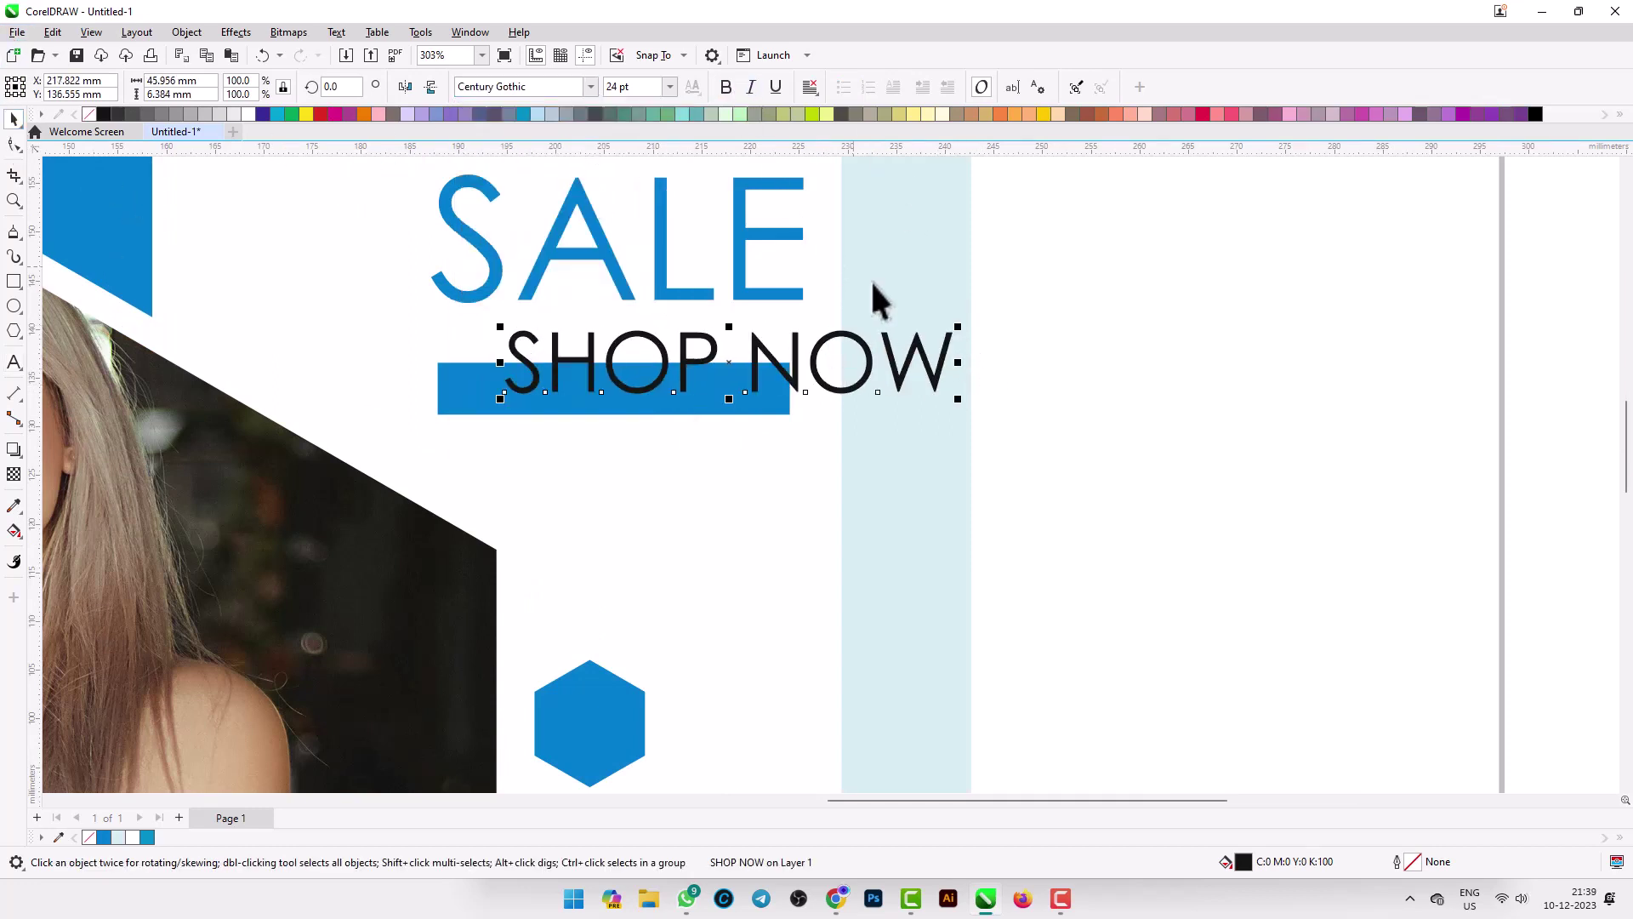
Shrink "SHOP NOW" to about 13.7 pt, place it toward the blue bar's left end and colour it white.
left_click_drag(950, 328, 923, 351)
scroll(635, 382, "up", 2)
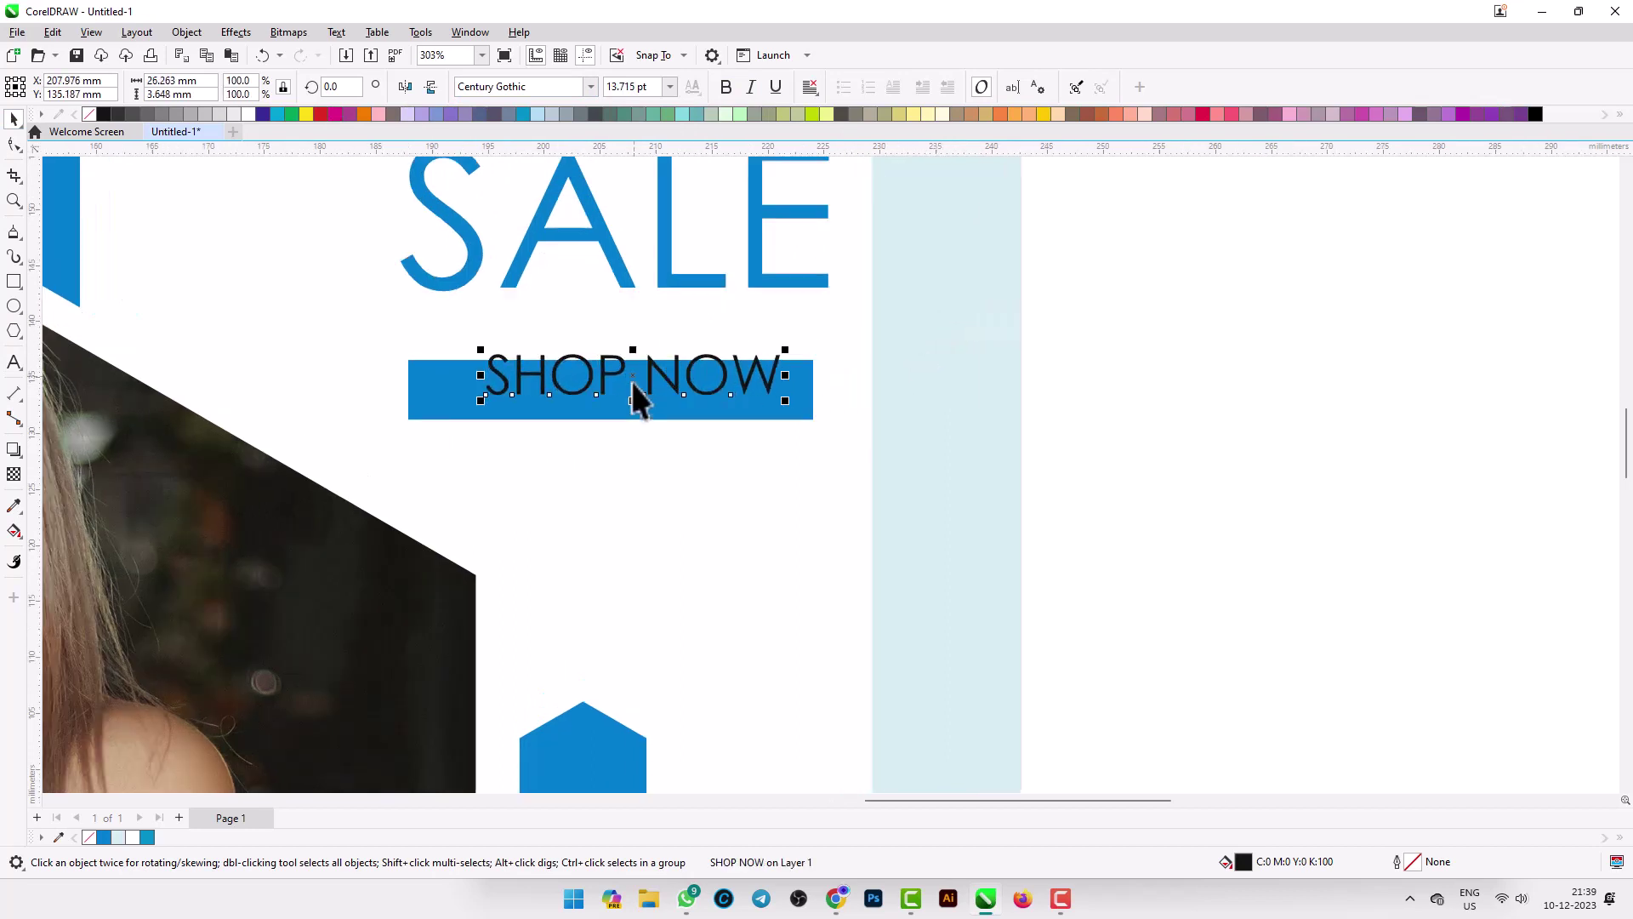
left_click_drag(635, 381, 570, 393)
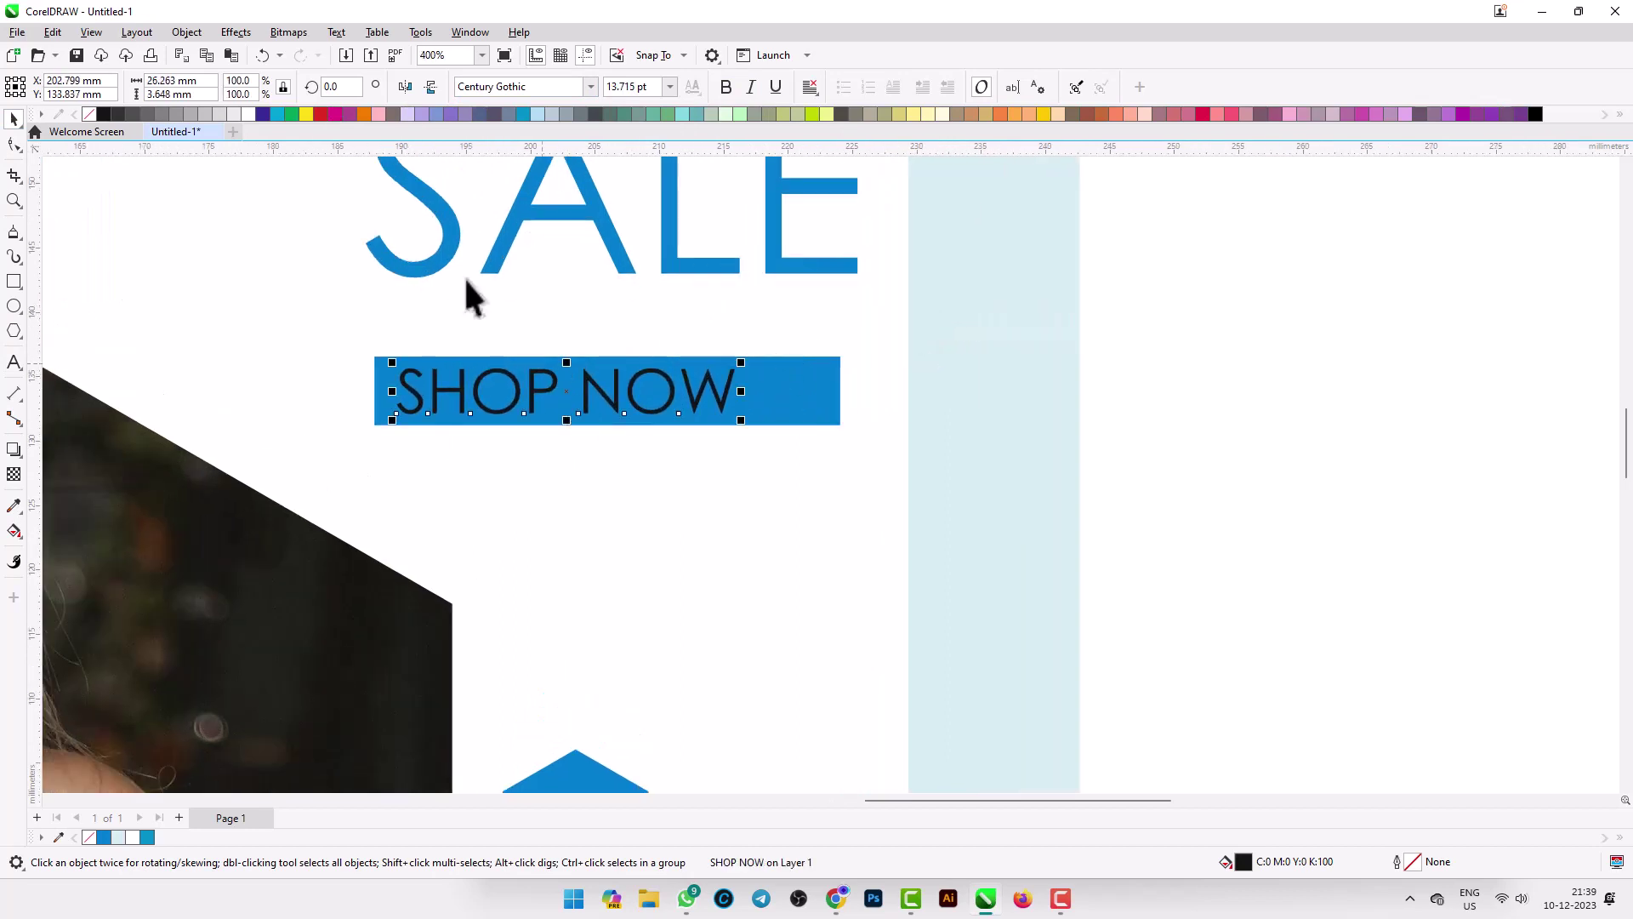
left_click(247, 114)
scroll(634, 387, "down", 2)
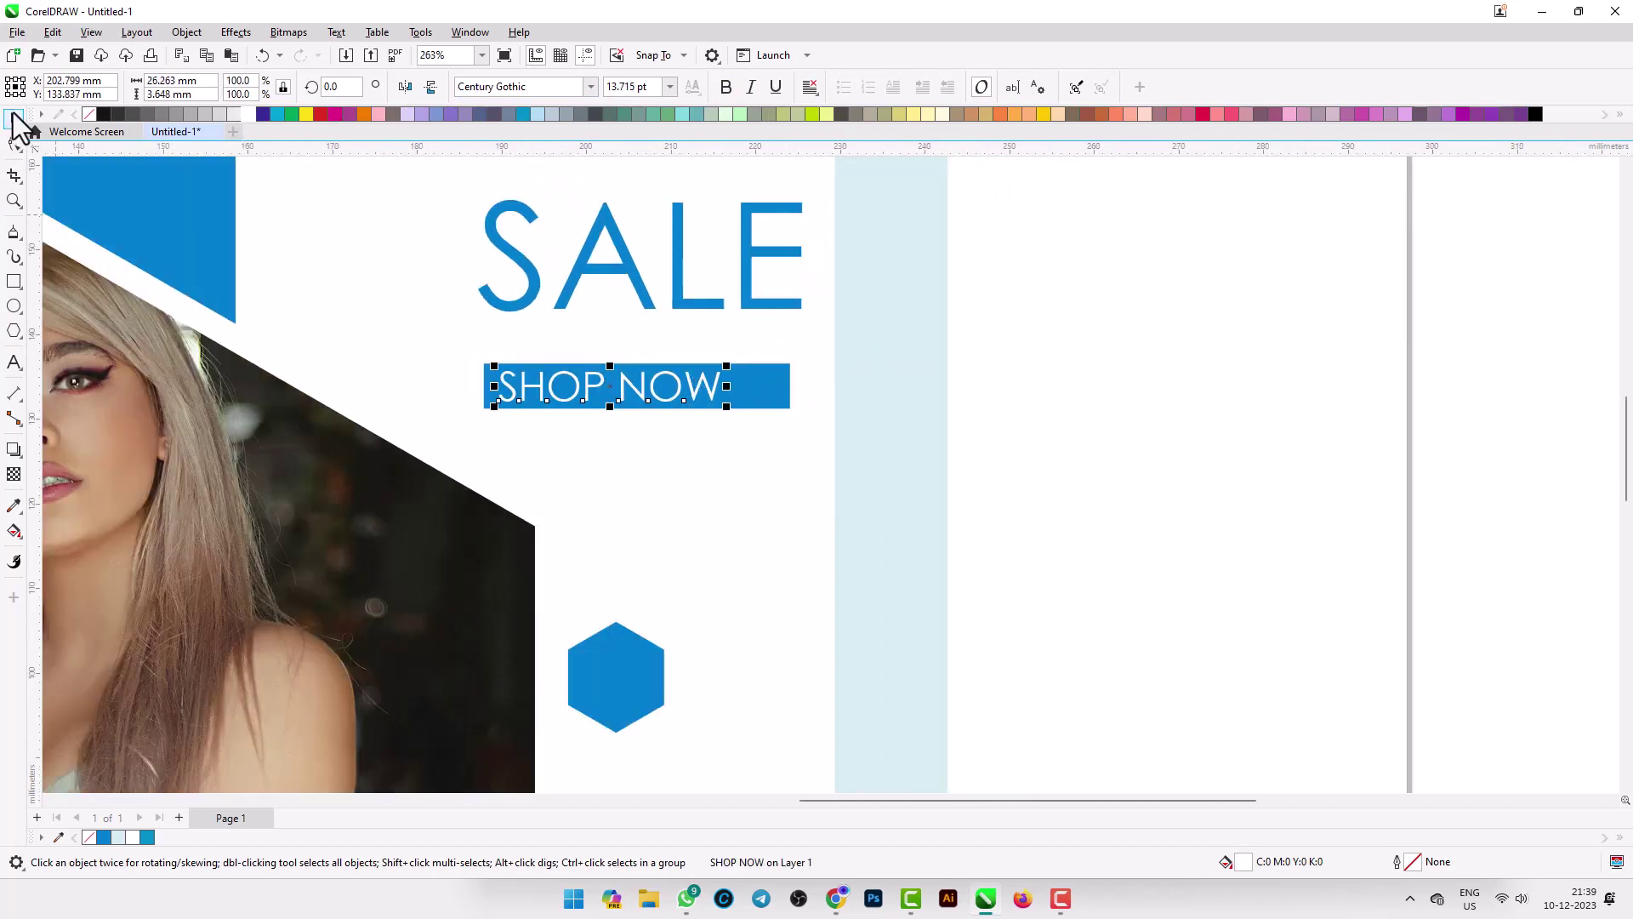
scroll(499, 351, "down", 6)
left_click(858, 456)
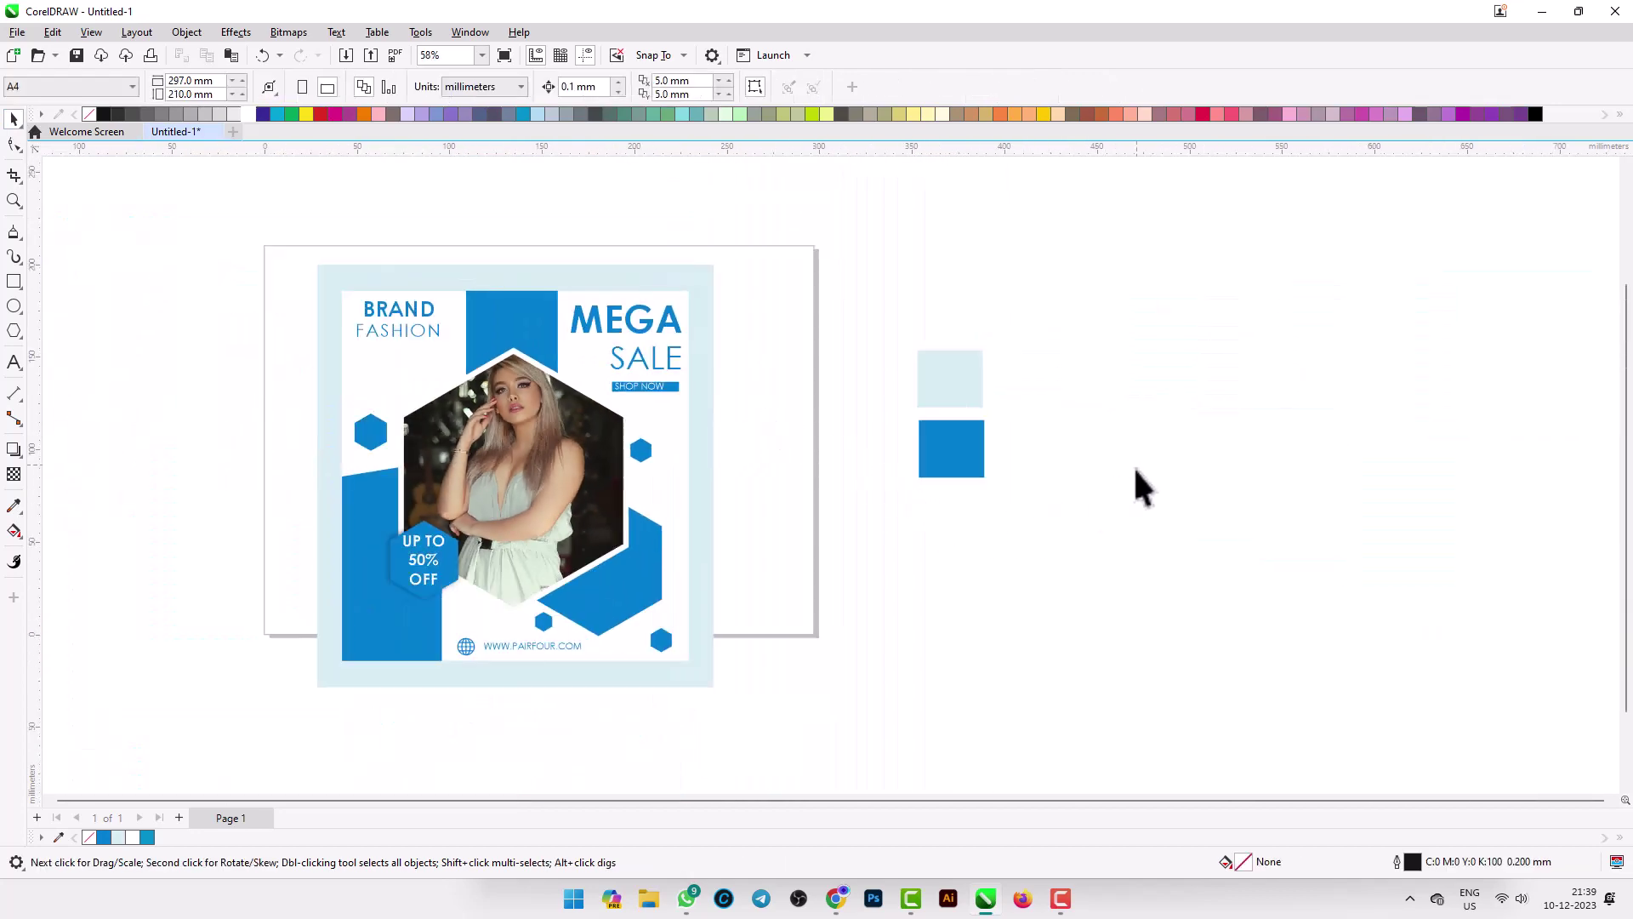
Place the white shopping-bag icon at the blue bar's right end, scaled down to about 4.3 x 4 mm.
left_click_drag(1136, 469, 662, 378)
scroll(673, 388, "up", 6)
scroll(671, 379, "up", 2)
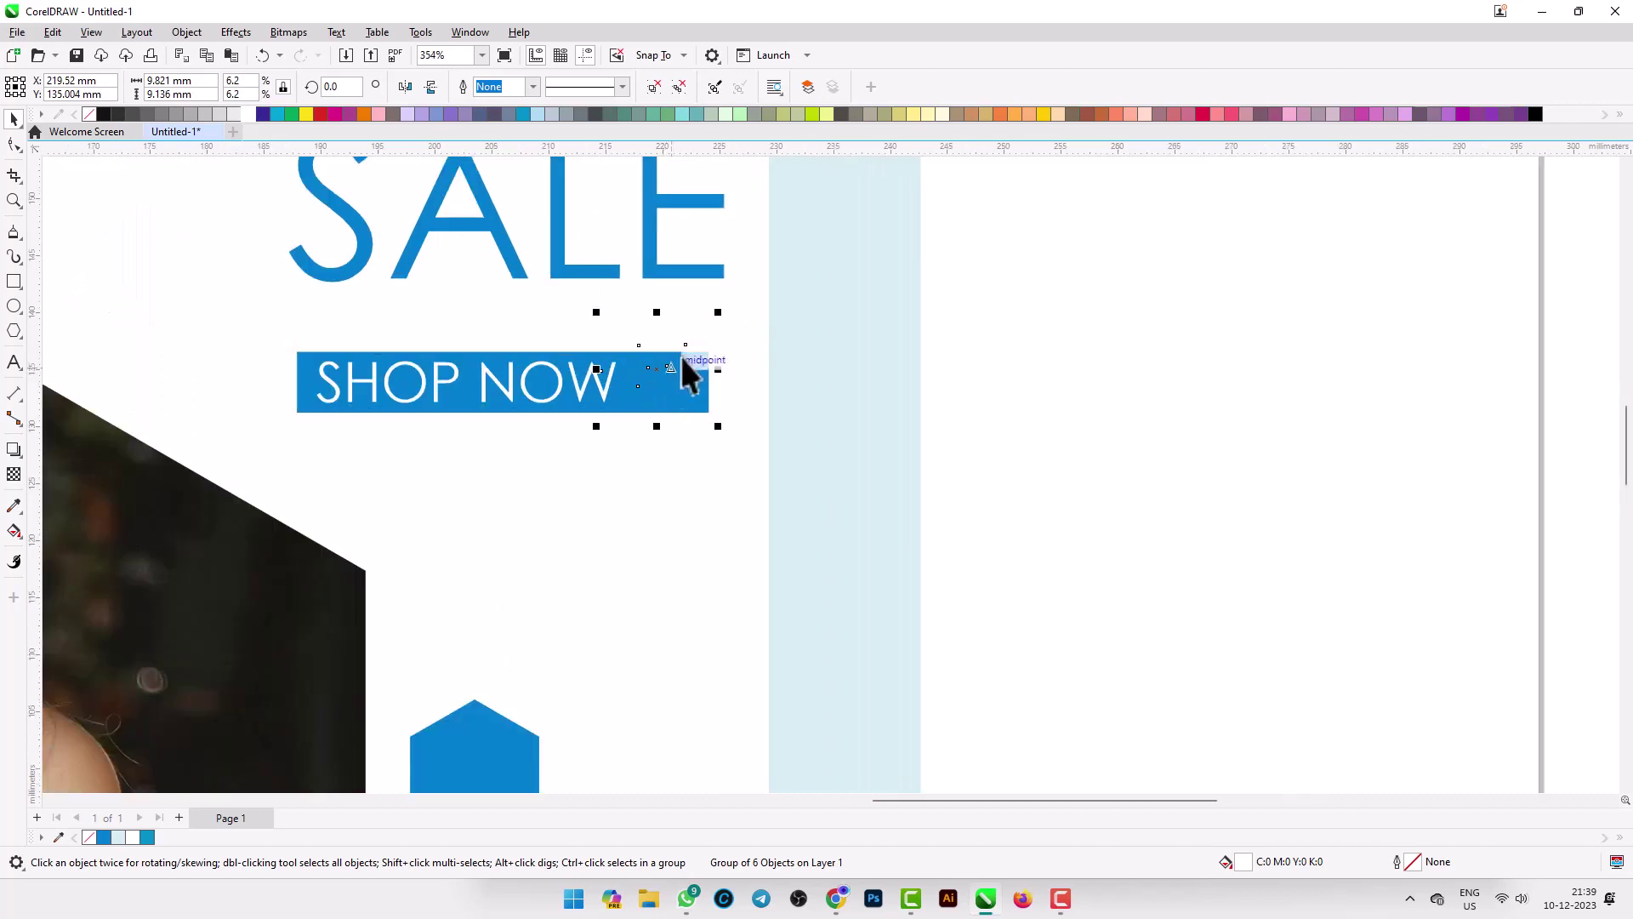
left_click_drag(718, 312, 655, 371)
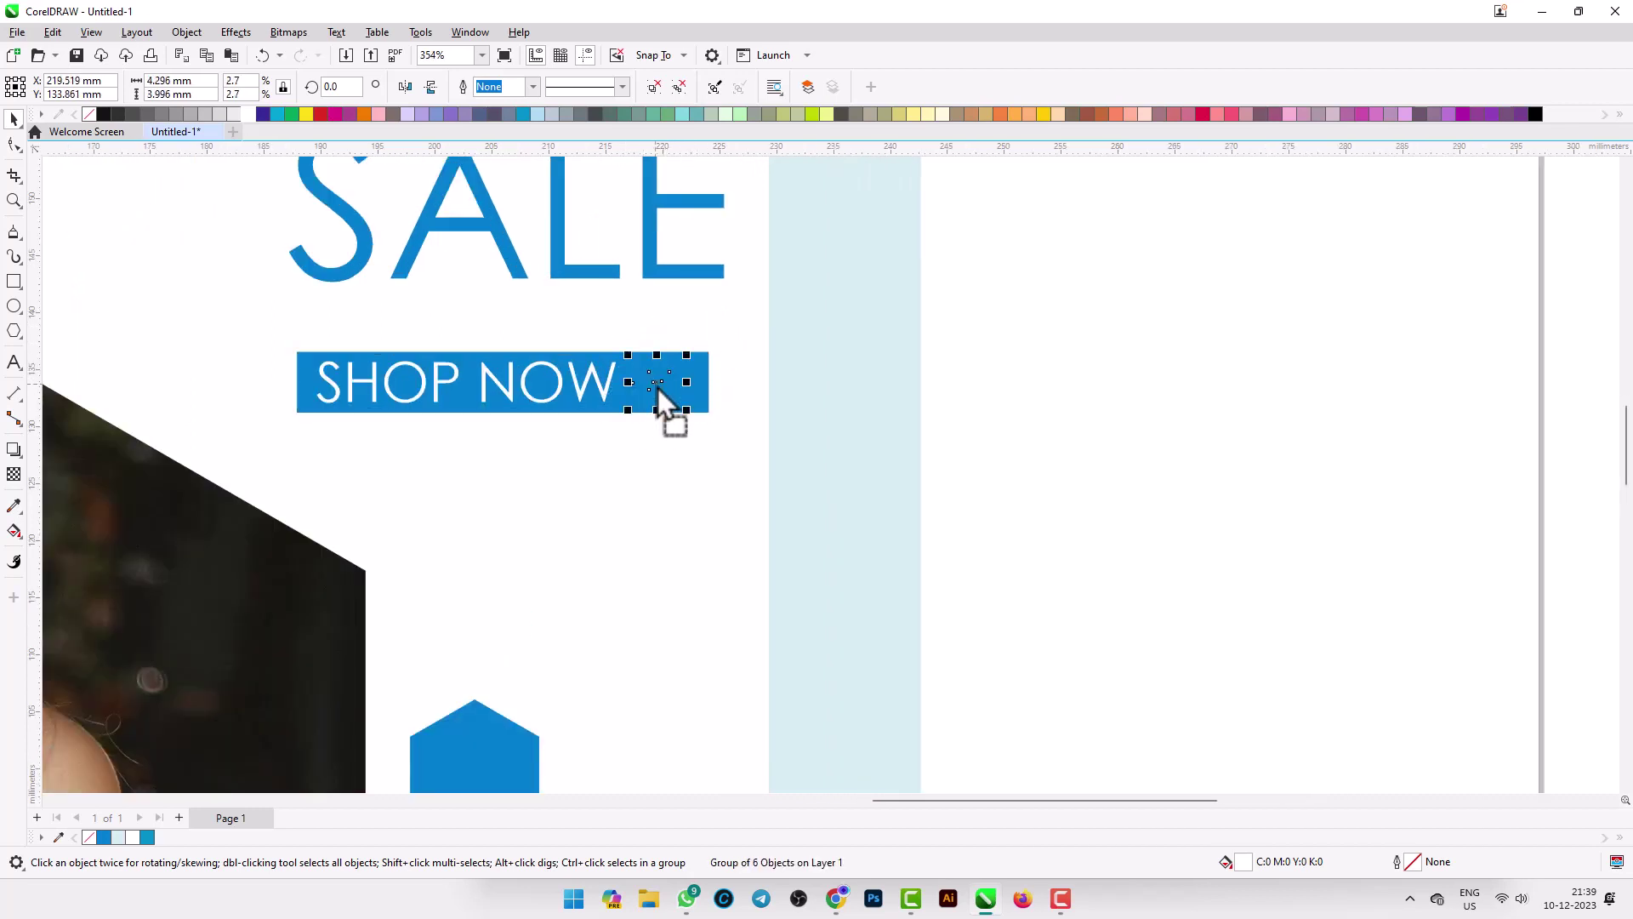
scroll(657, 384, "up", 5)
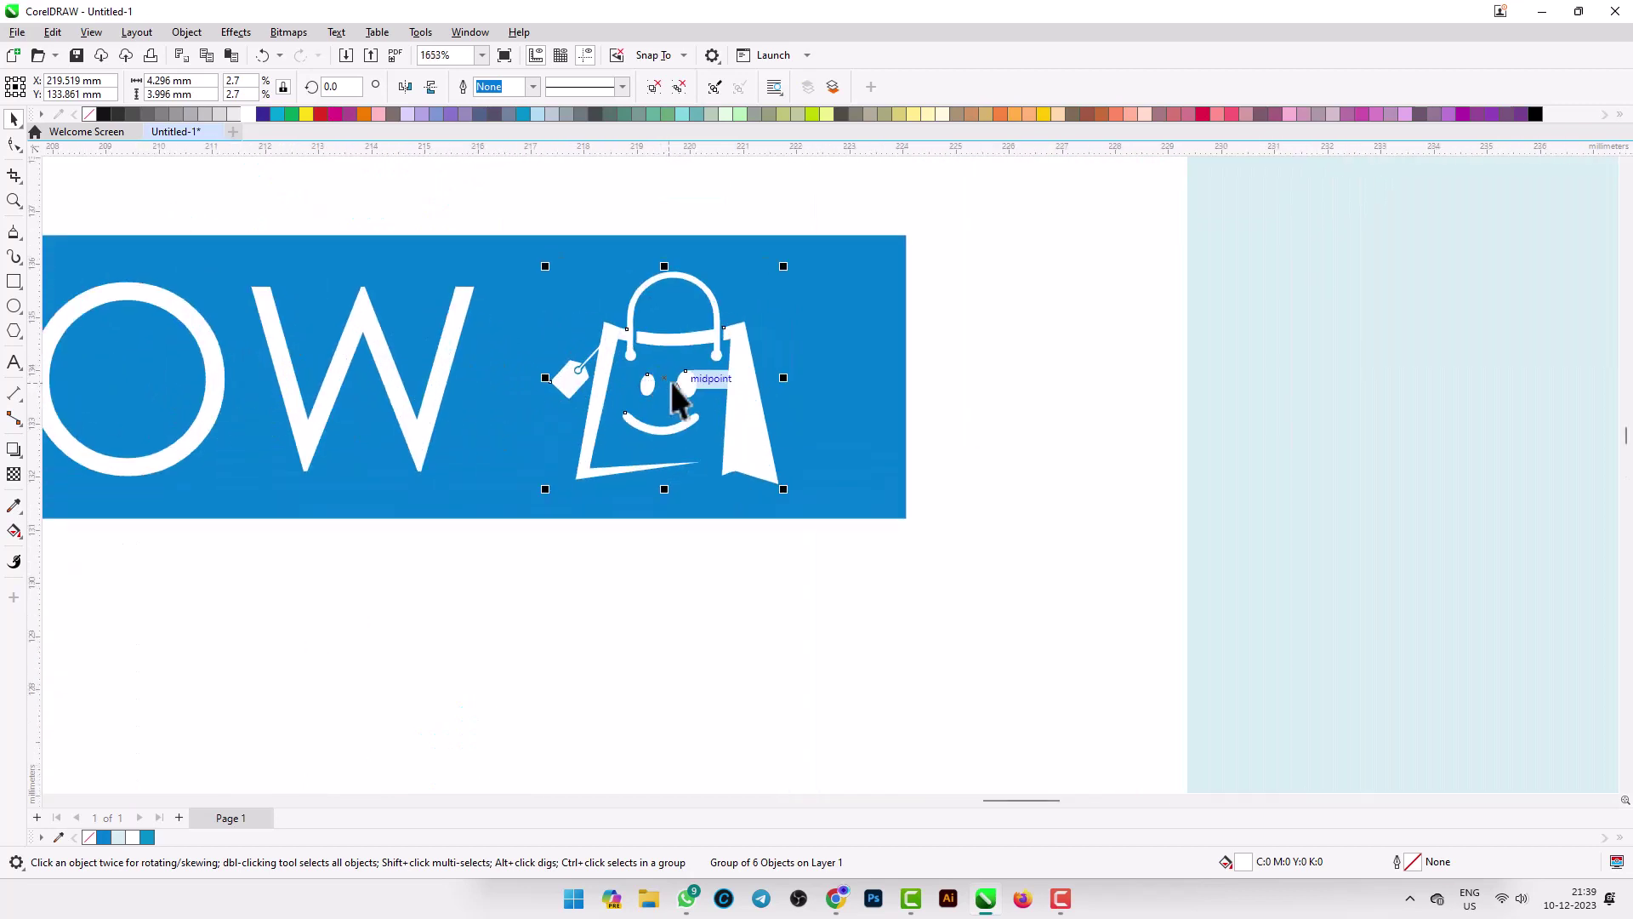
left_click_drag(667, 381, 718, 371)
scroll(718, 371, "down", 4)
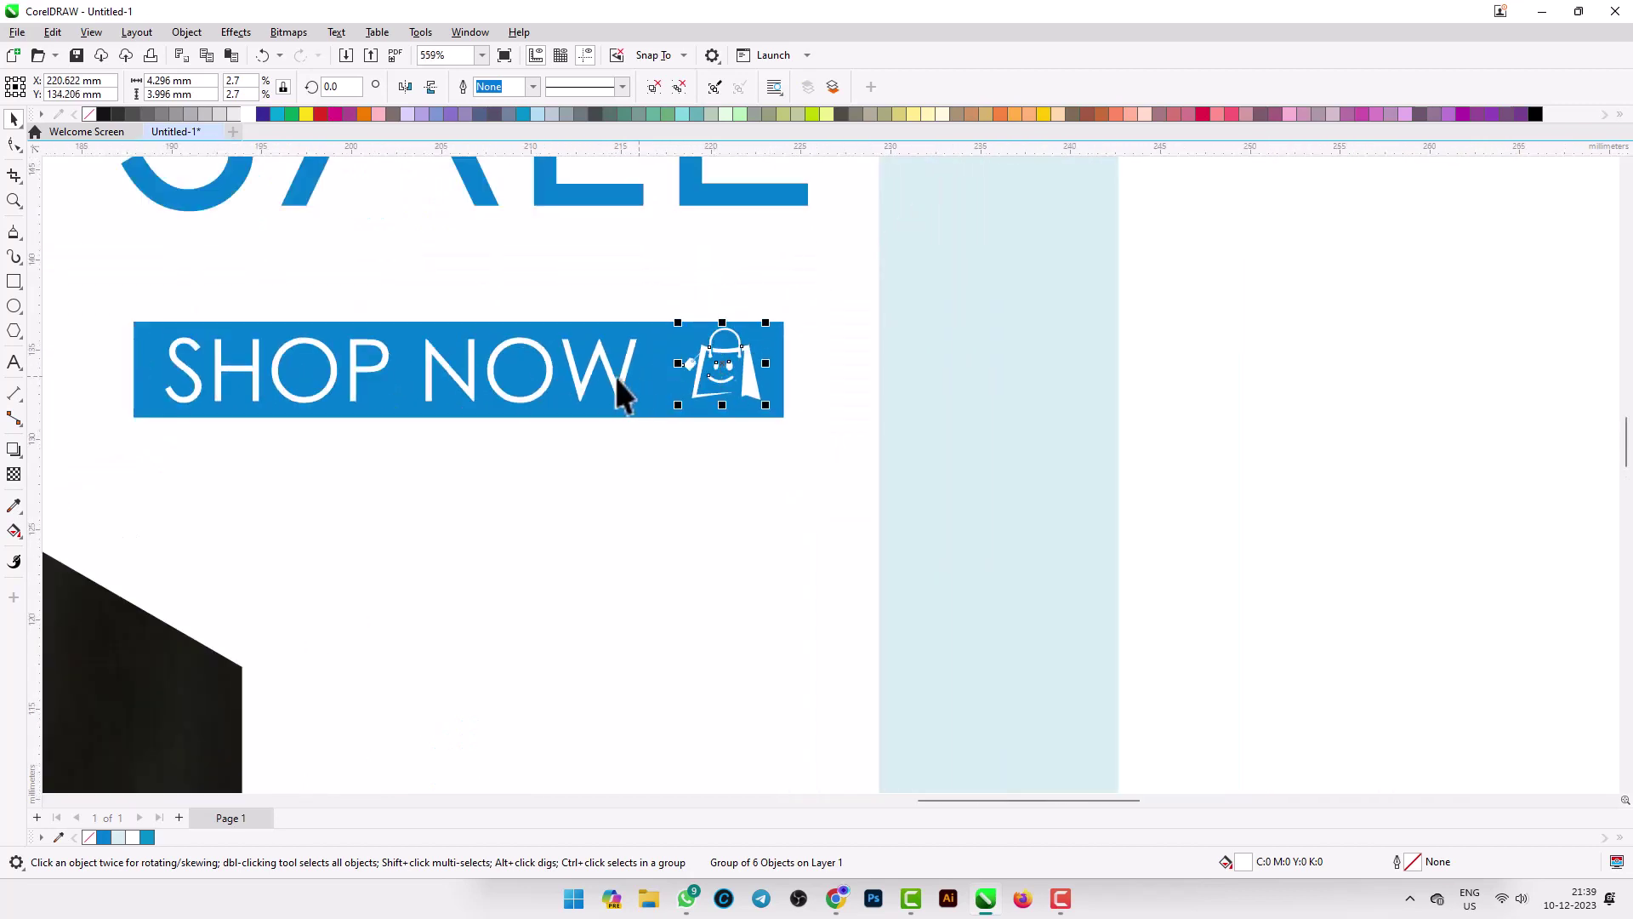
Enlarge "SHOP NOW" to about 14.1 pt and nudge it 0.4 mm left and 0.2 mm up on the bar.
left_click(609, 375)
left_click_drag(643, 408, 662, 420)
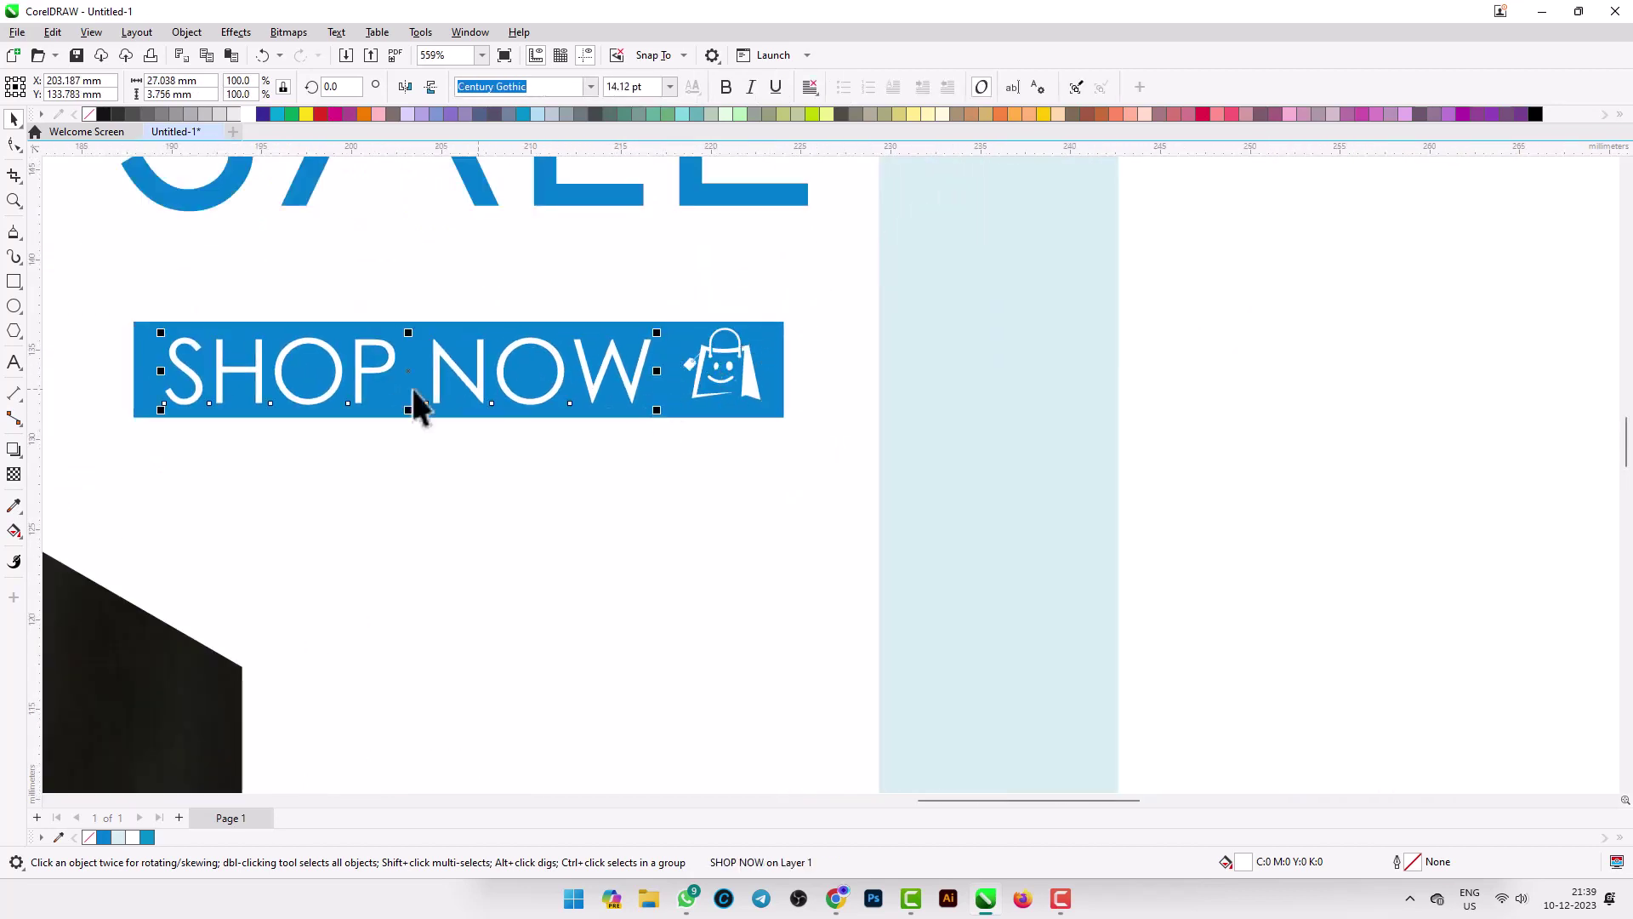
key("Left")
key("Left")
key("Up")
key("Left")
key("Left")
key("Up")
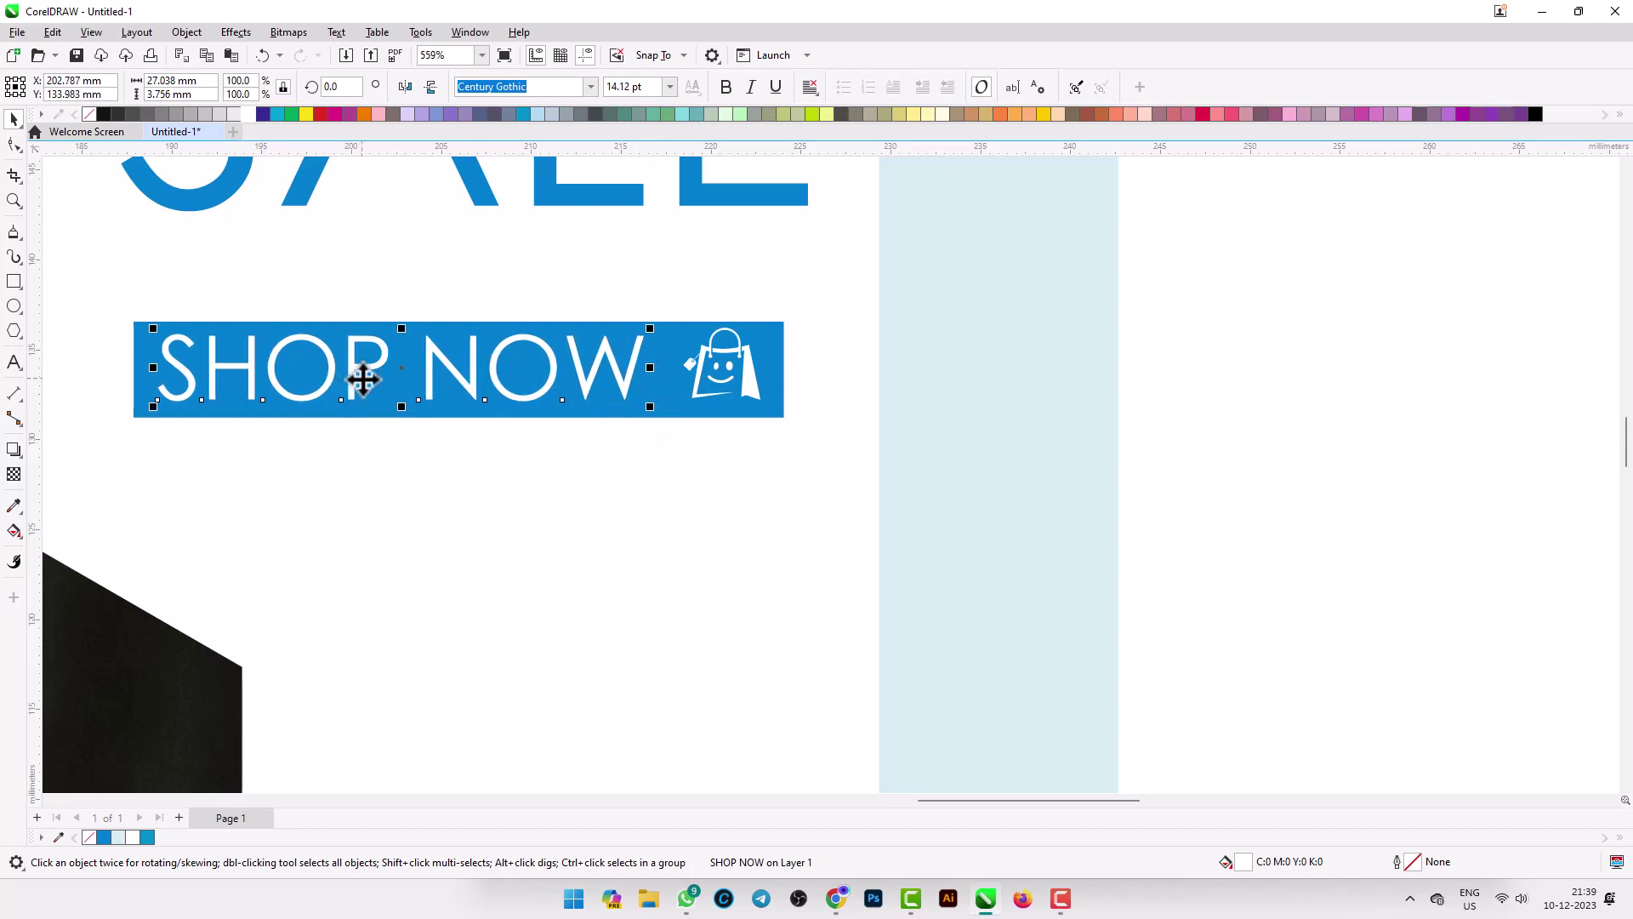
scroll(460, 380, "down", 8)
left_click(777, 433)
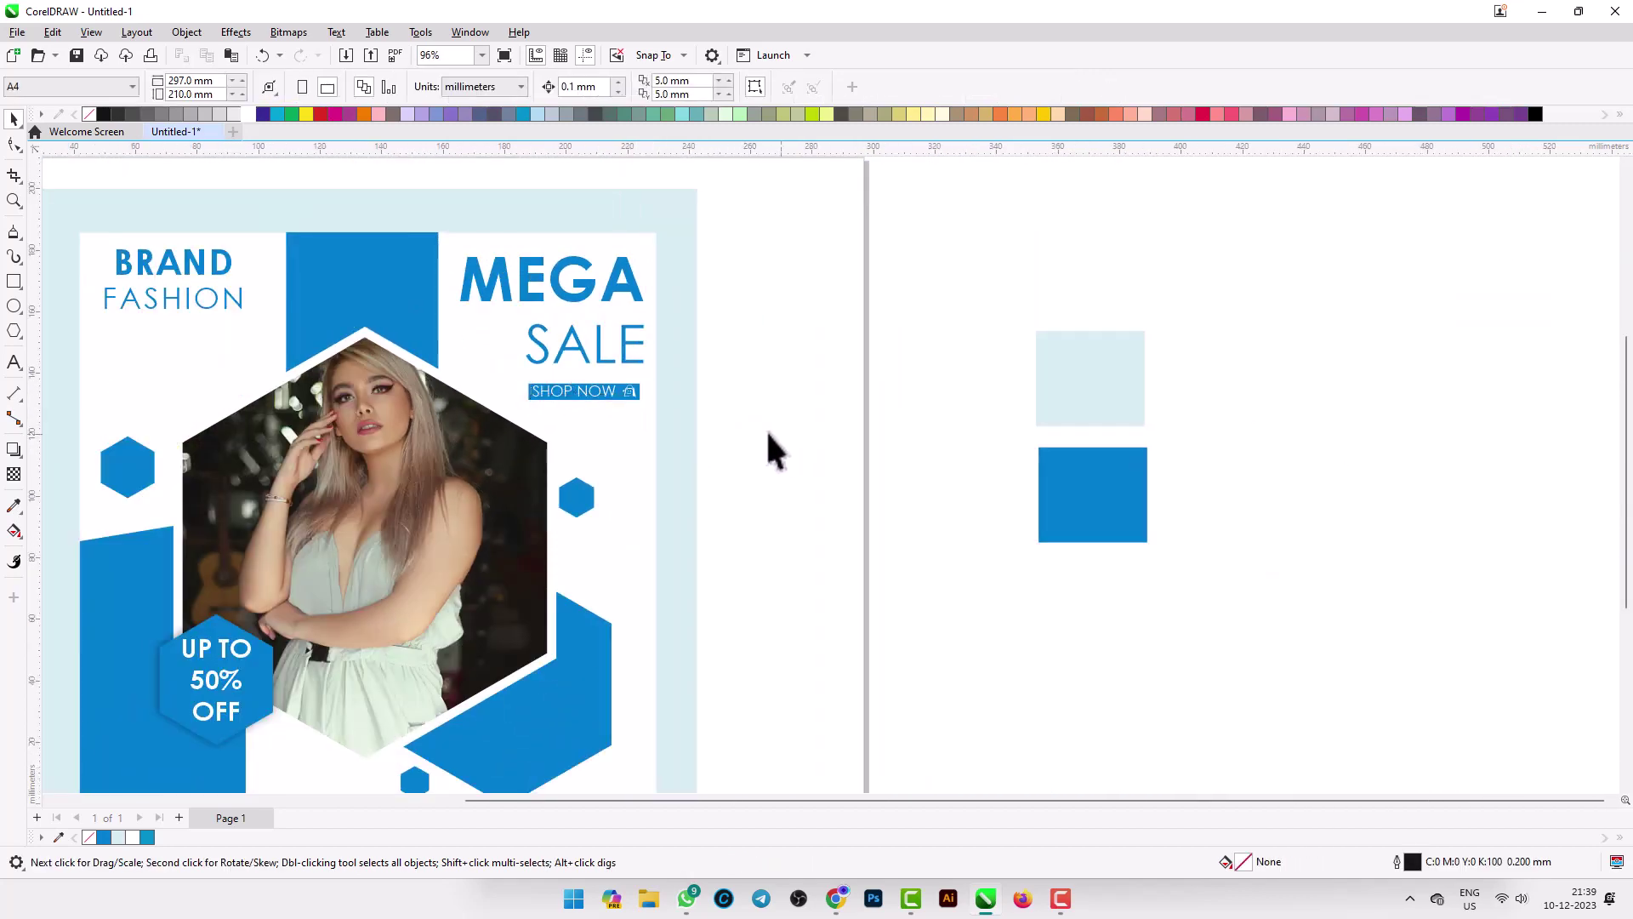
left_click(585, 499)
scroll(585, 499, "up", 2)
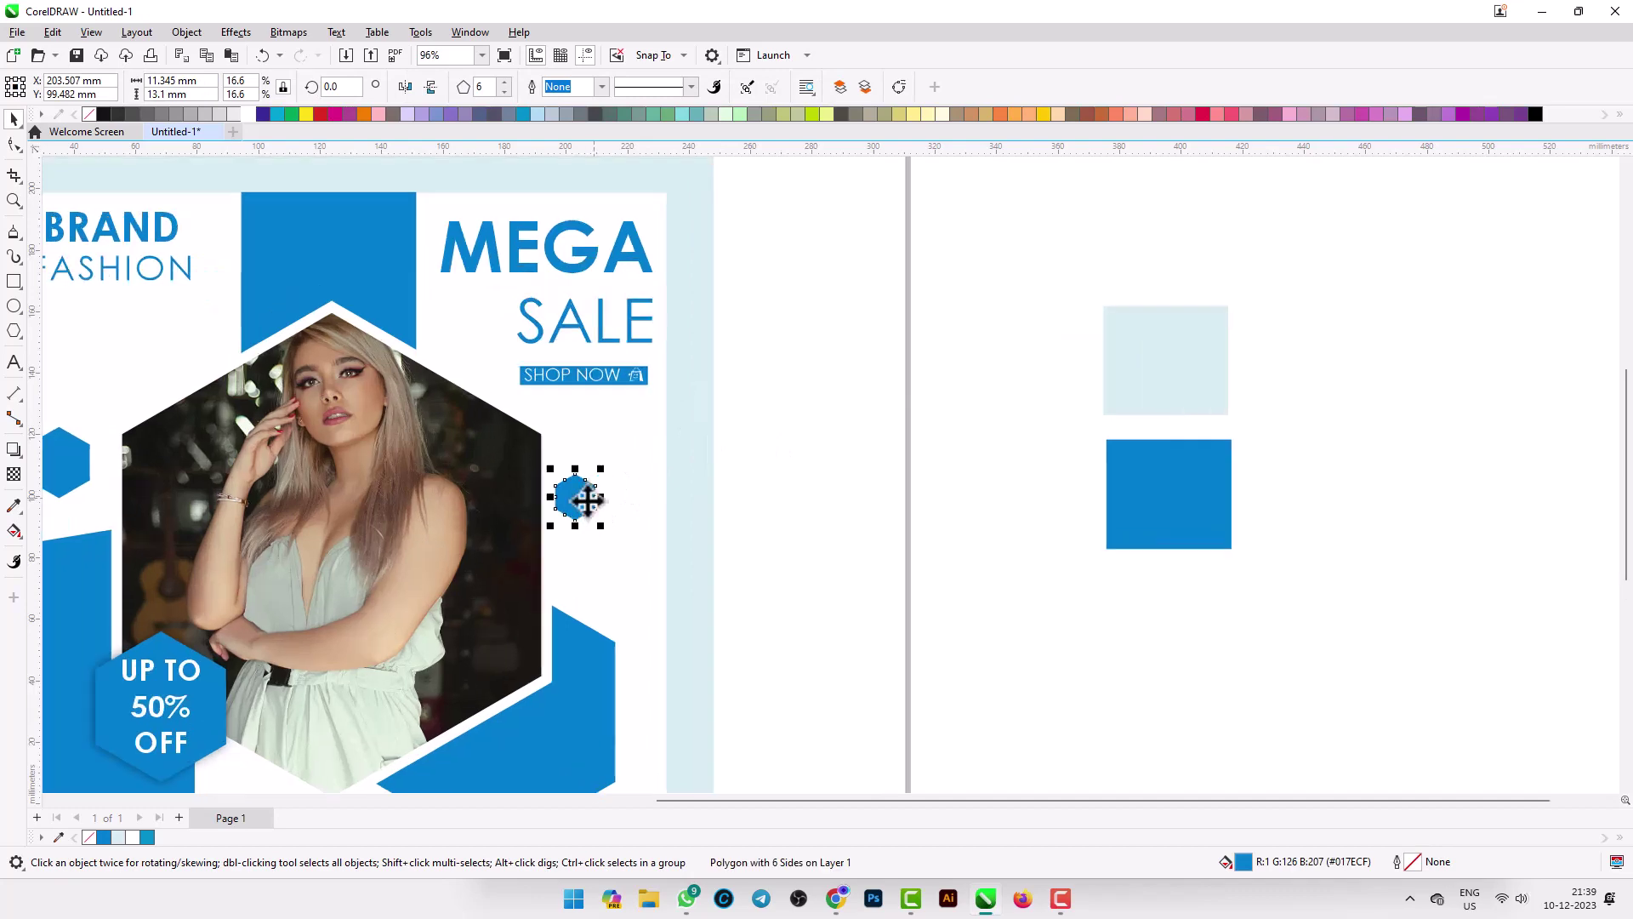
scroll(597, 500, "down", 3)
scroll(672, 500, "down", 2)
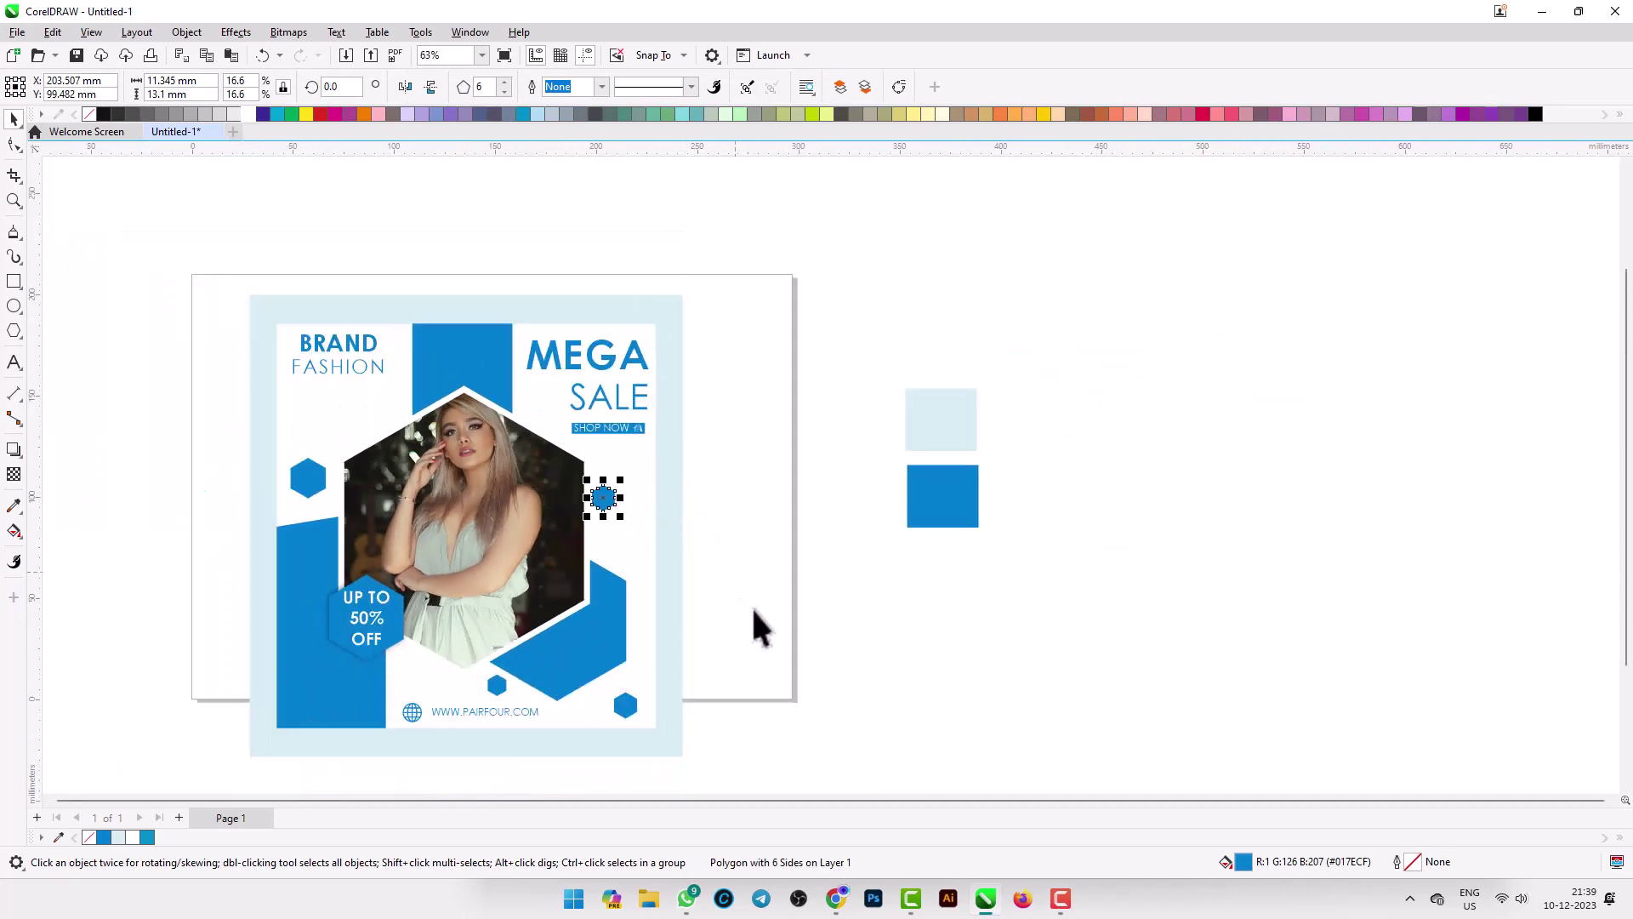
left_click(729, 493)
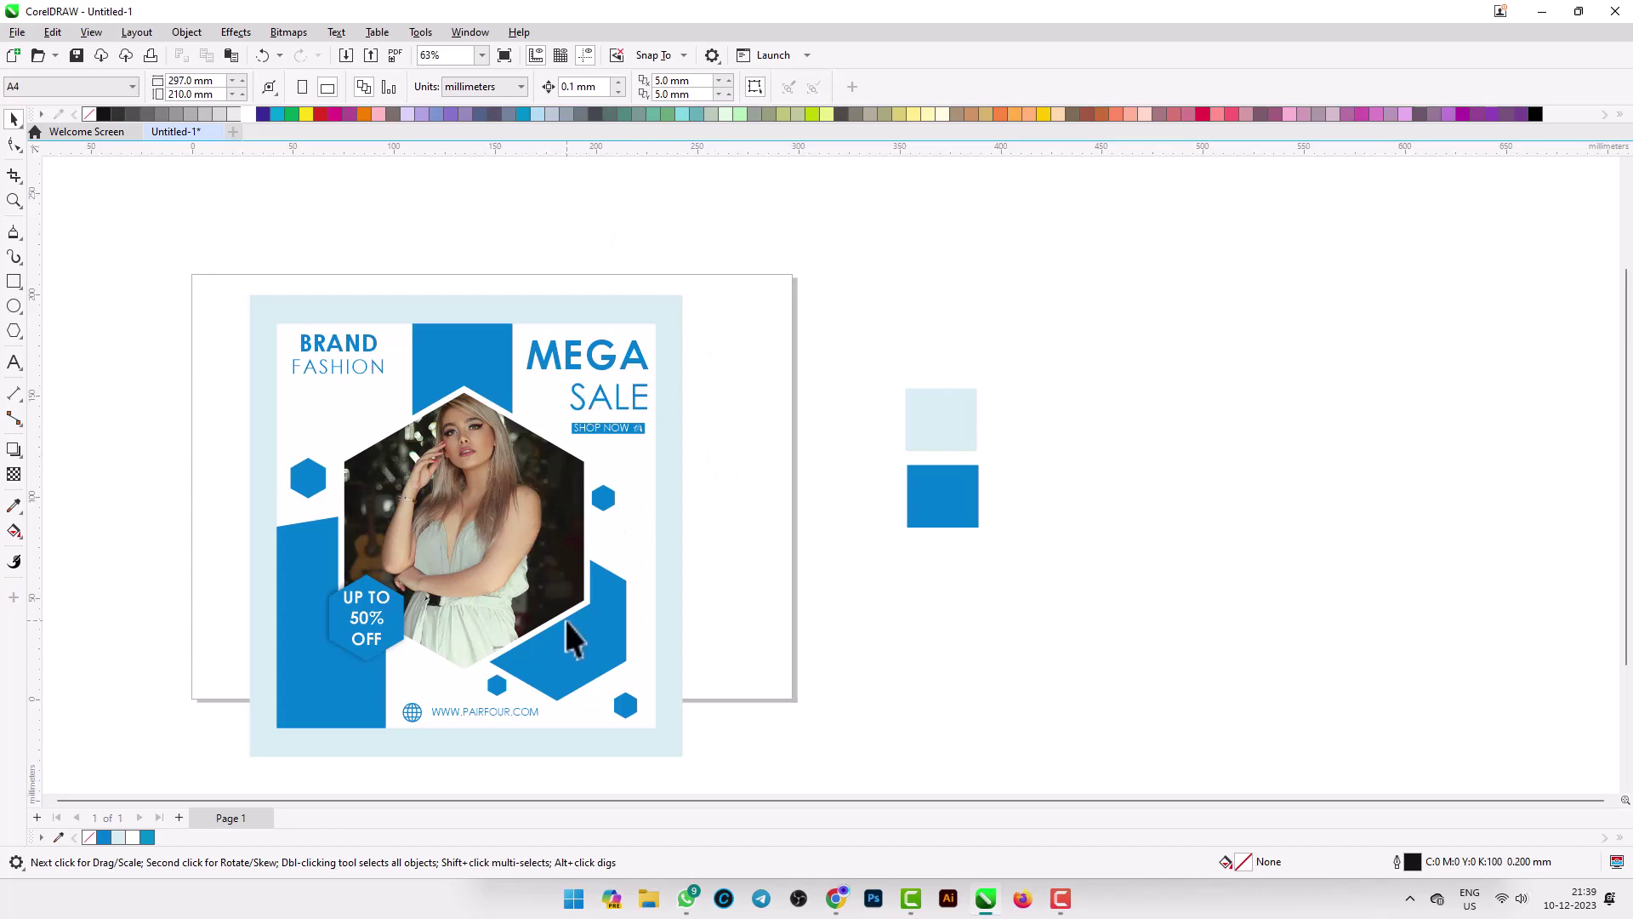
Shift the small blue hexagon below the portrait slightly up and to the left, above the web address.
scroll(492, 683, "up", 7)
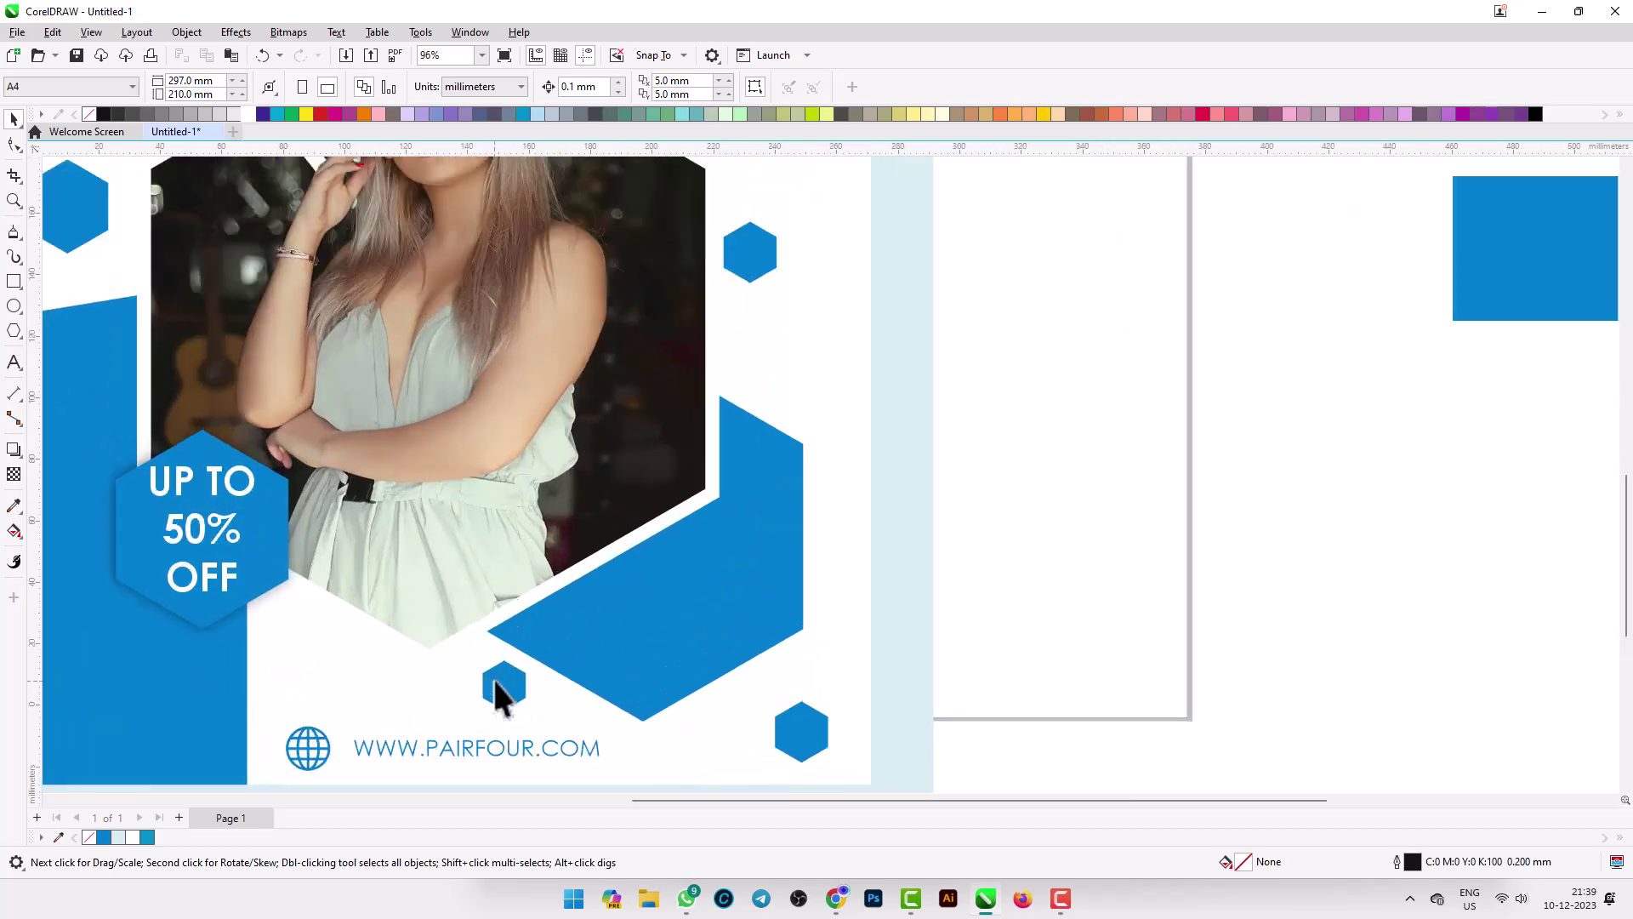
left_click_drag(493, 679, 480, 673)
left_click(469, 662)
scroll(494, 659, "down", 5)
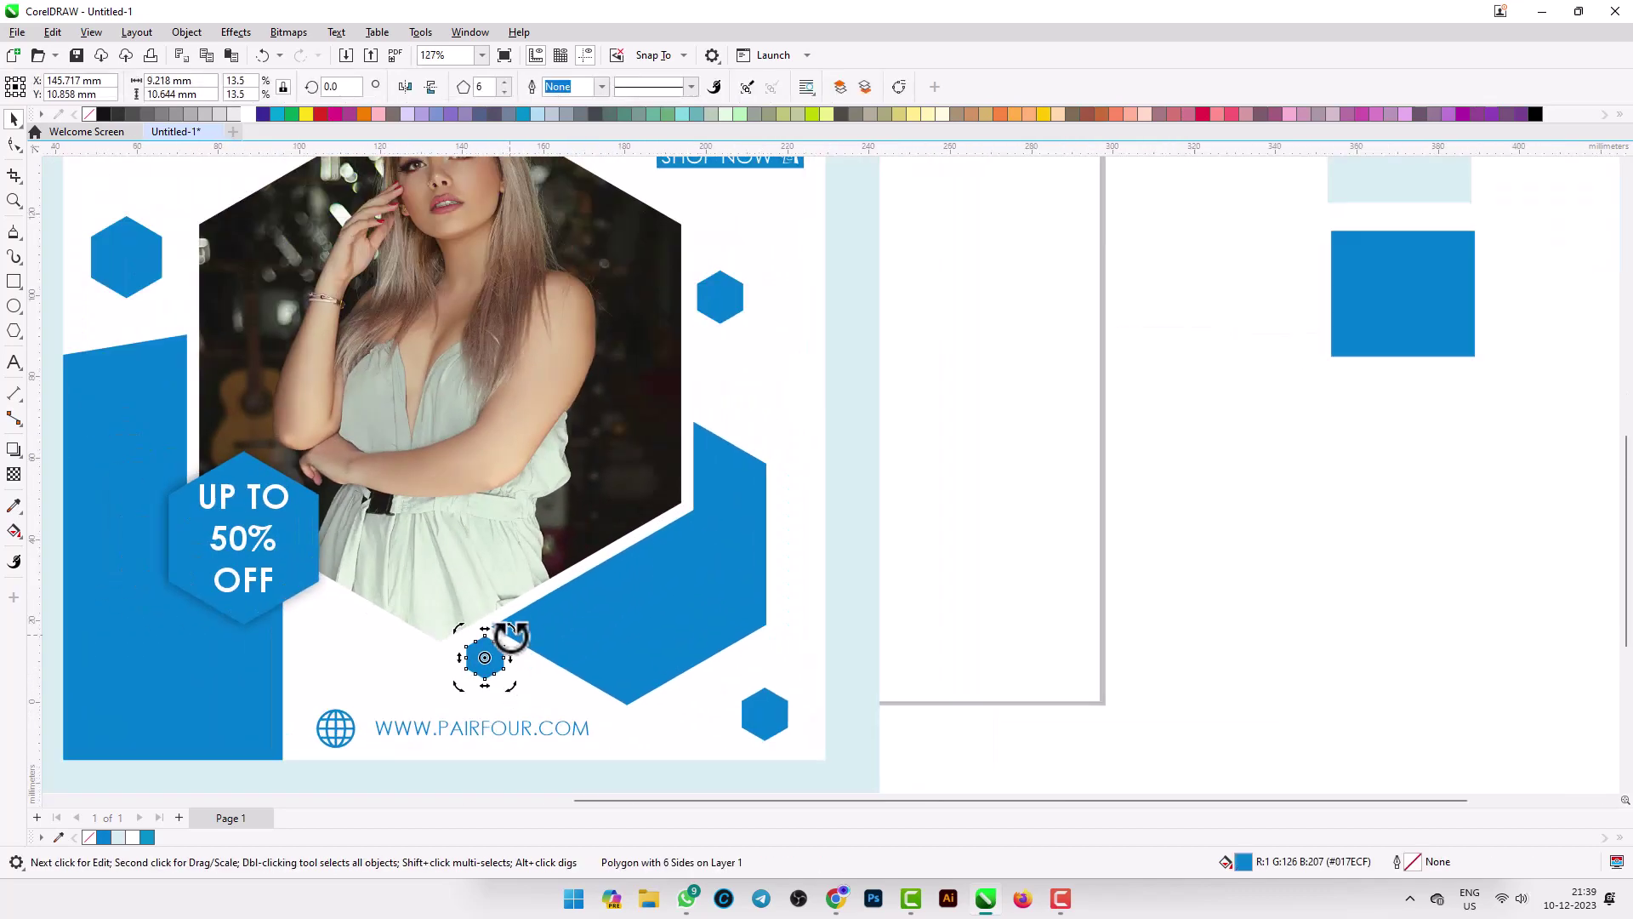
scroll(358, 756, "down", 1)
left_click_drag(371, 770, 562, 691)
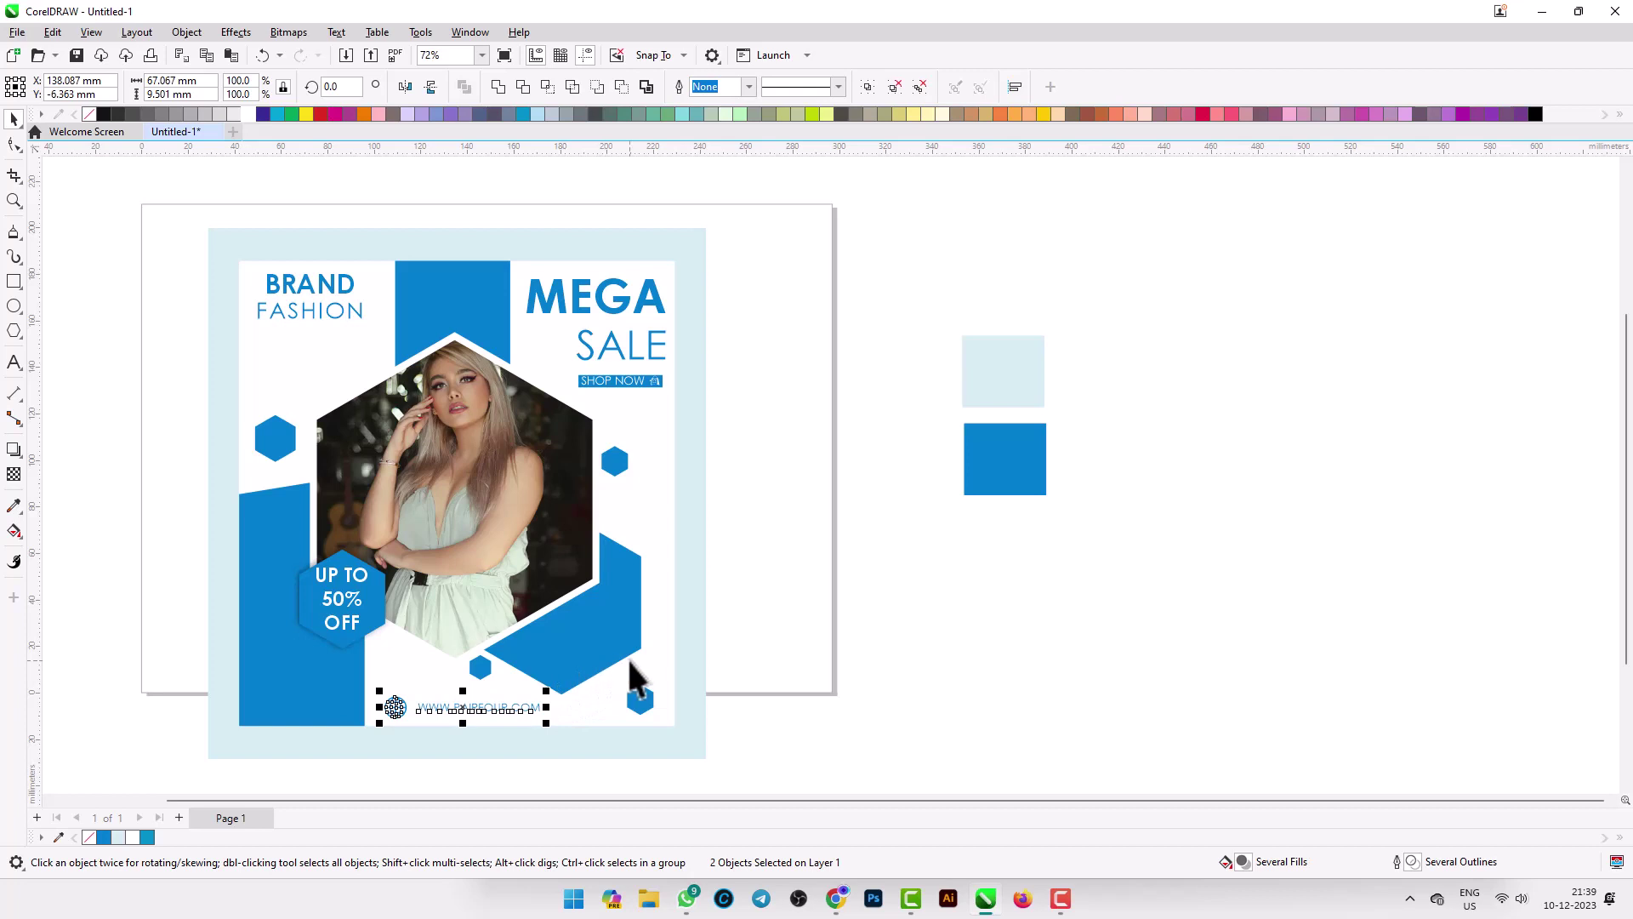
Move the light-blue and blue colour swatches together farther right, away from the layout.
scroll(770, 265, "down", 1)
left_click_drag(838, 269, 1049, 515)
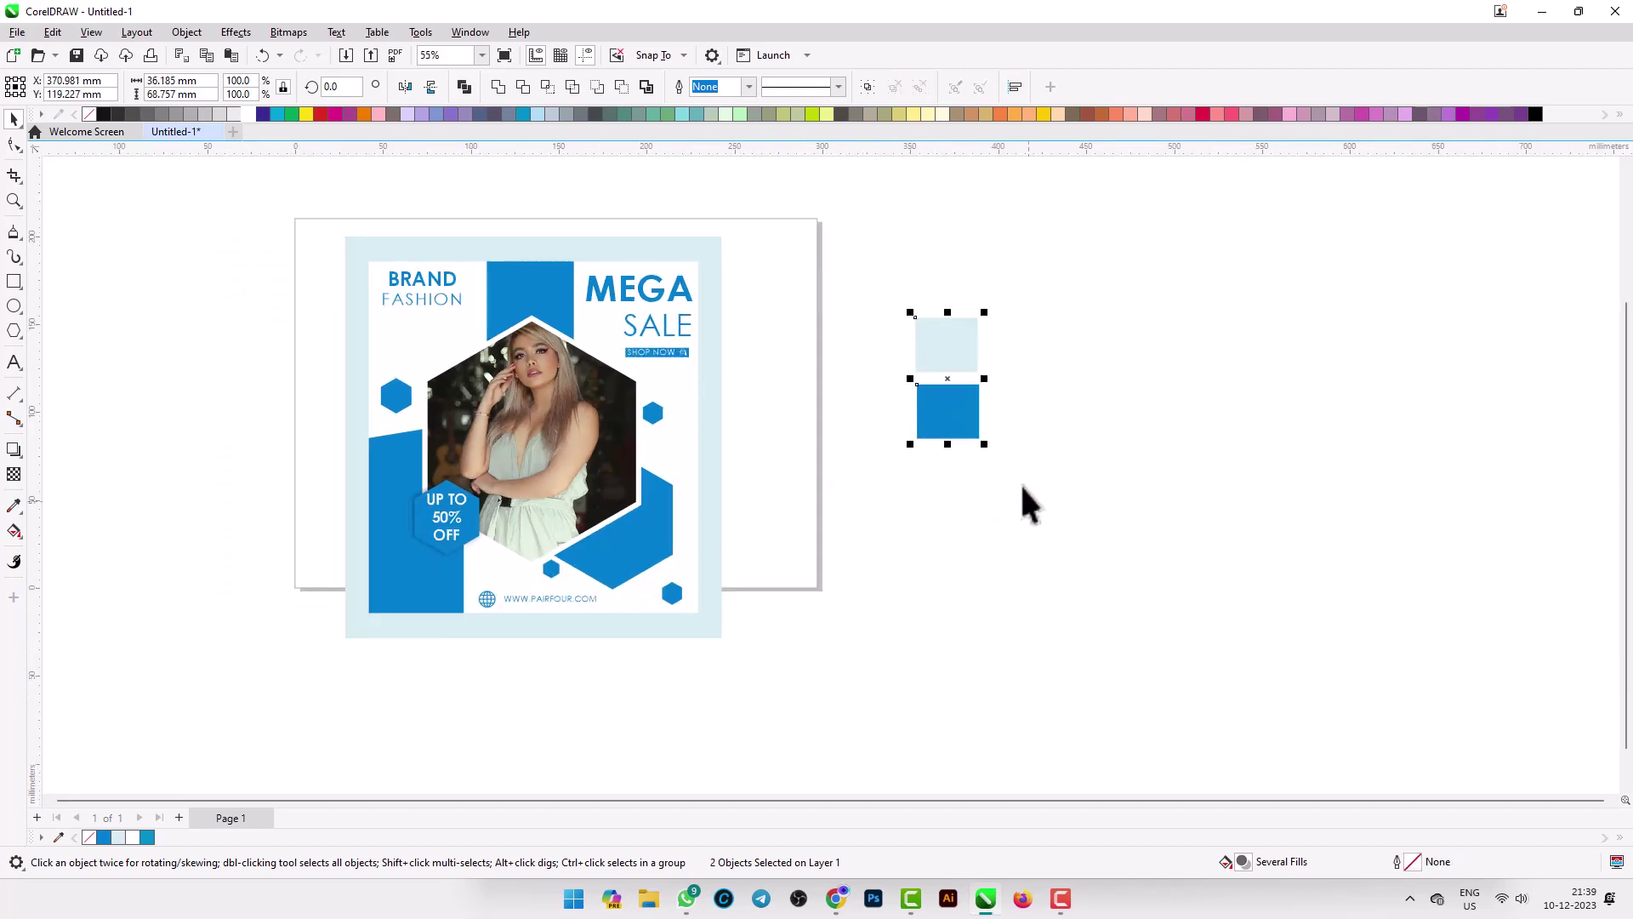
left_click_drag(963, 391, 1542, 440)
left_click(914, 649)
scroll(440, 456, "up", 1)
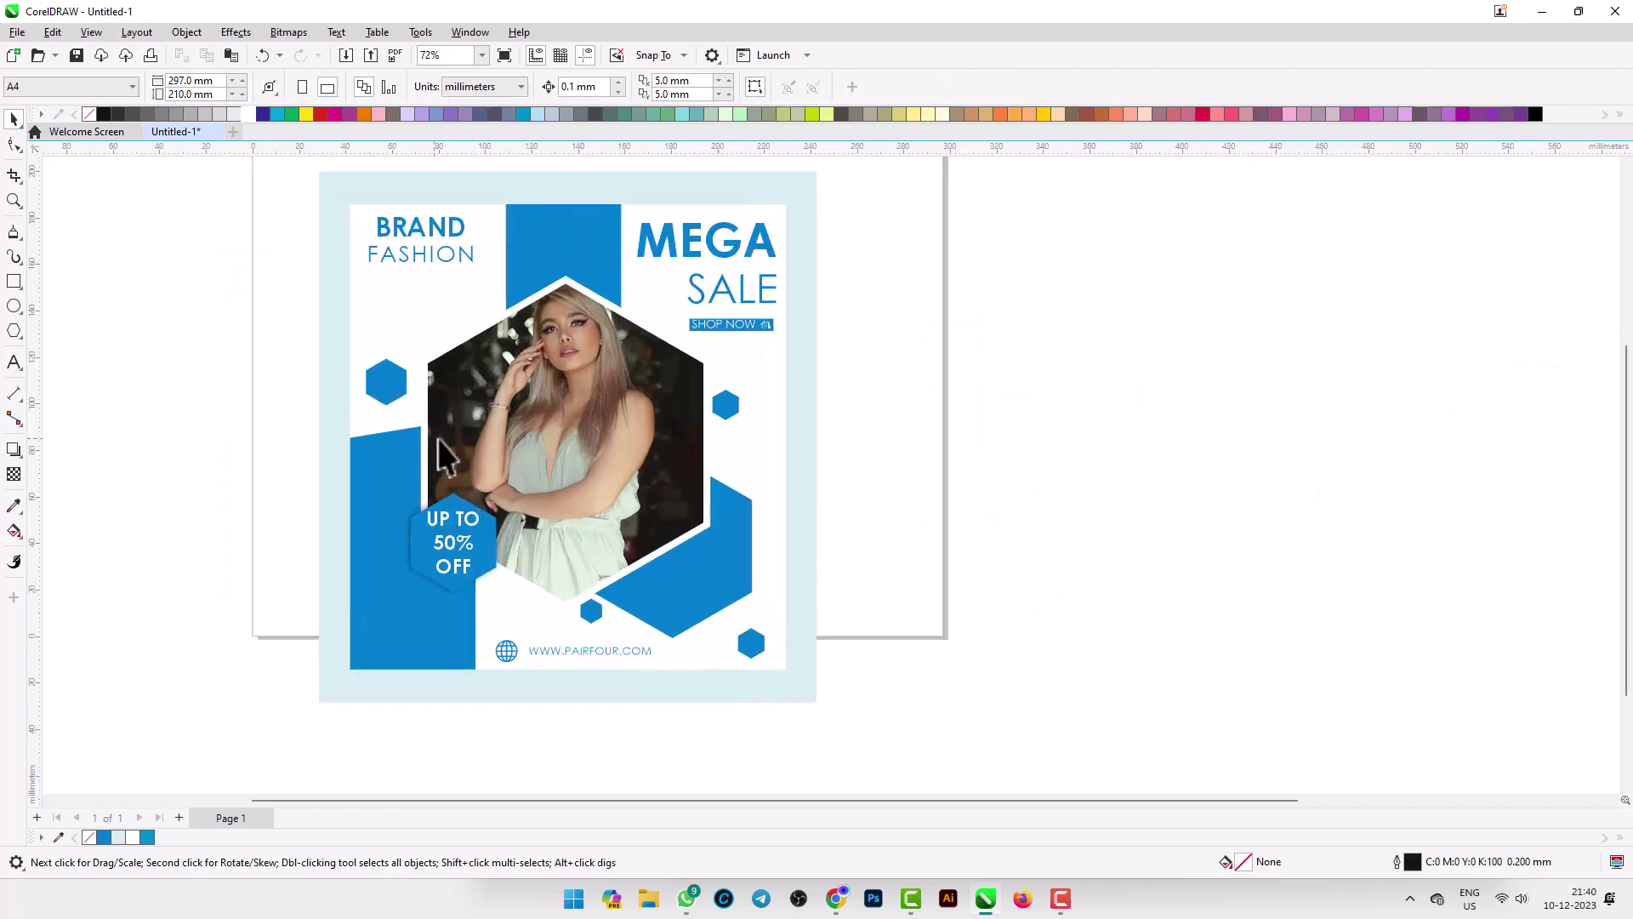